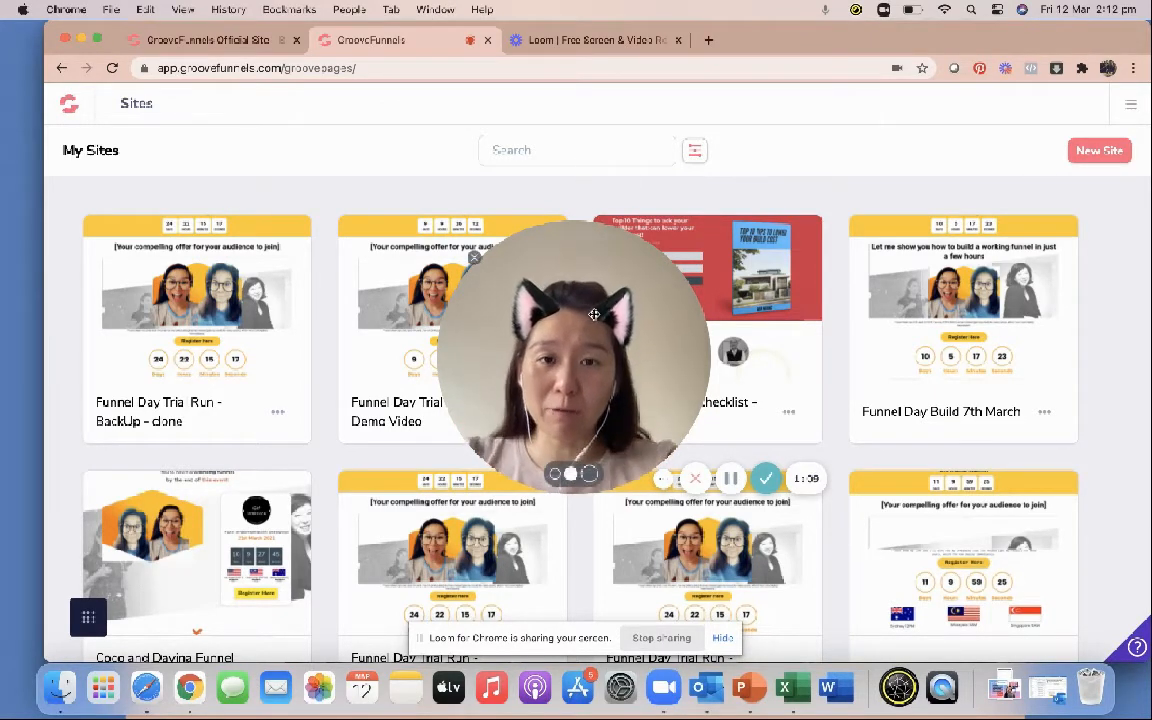
drag(590, 316, 200, 476)
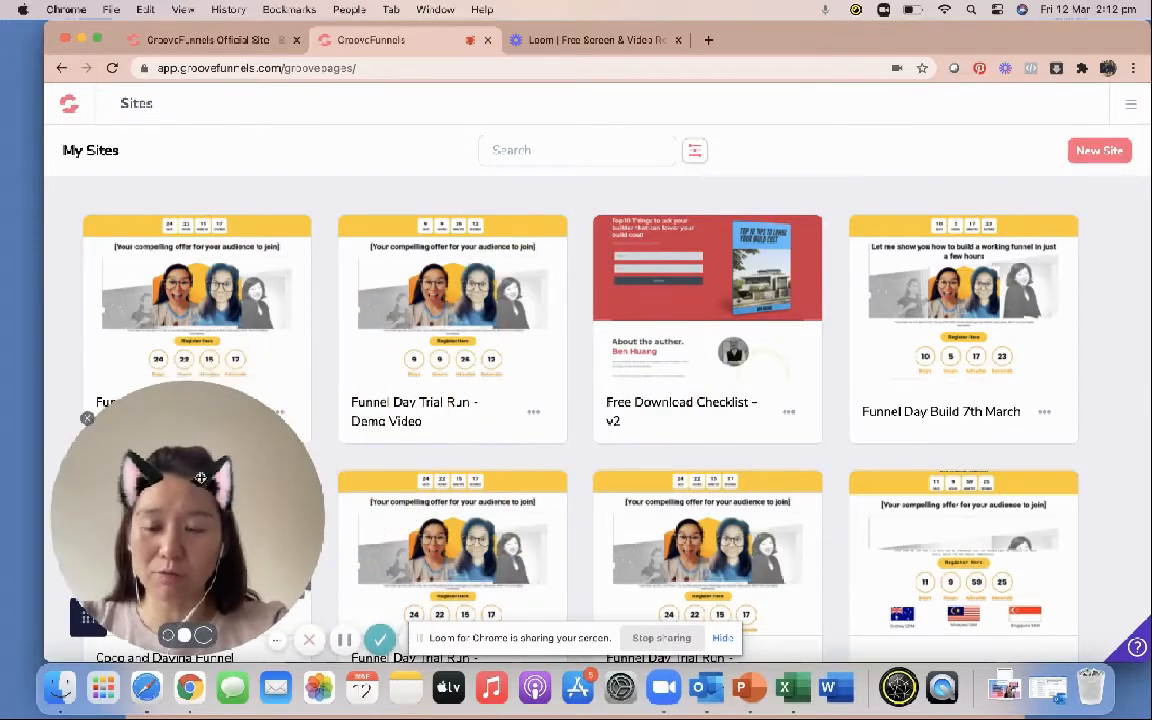
click(168, 636)
Clone the Funnel Day - SharedFunnel site and open the clone in the page editor
scroll(453, 469, down, 3)
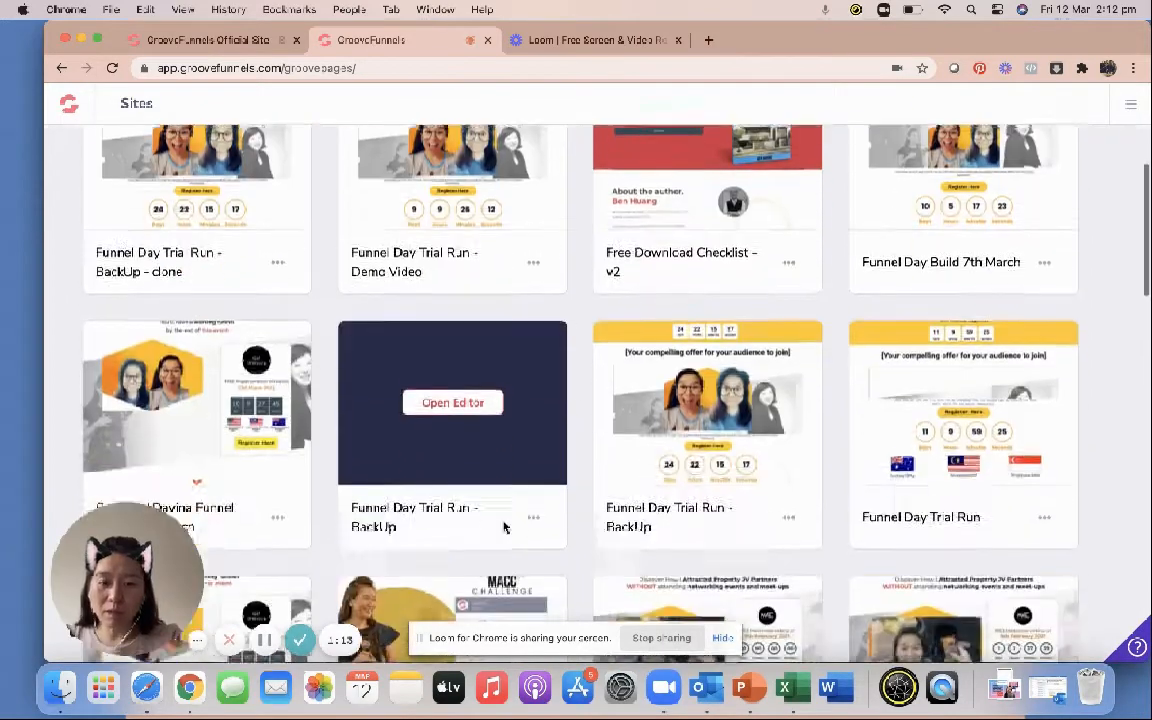
scroll(505, 530, down, 1)
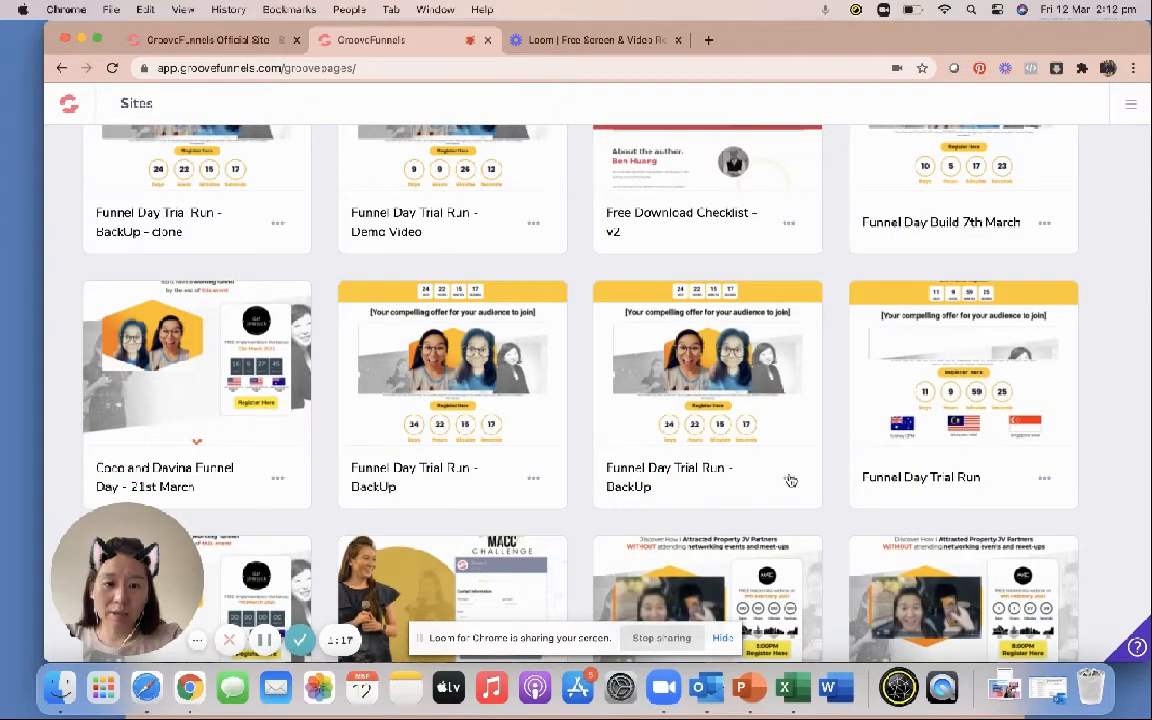
scroll(790, 481, down, 4)
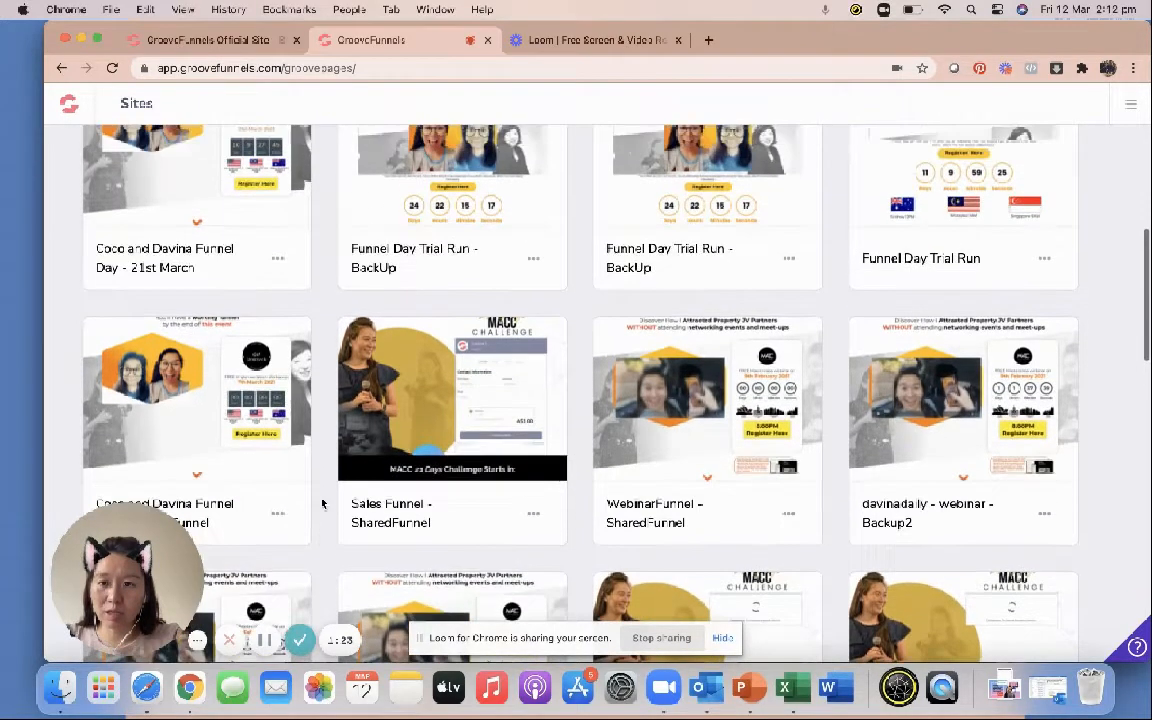
scroll(300, 450, up, 2)
click(282, 380)
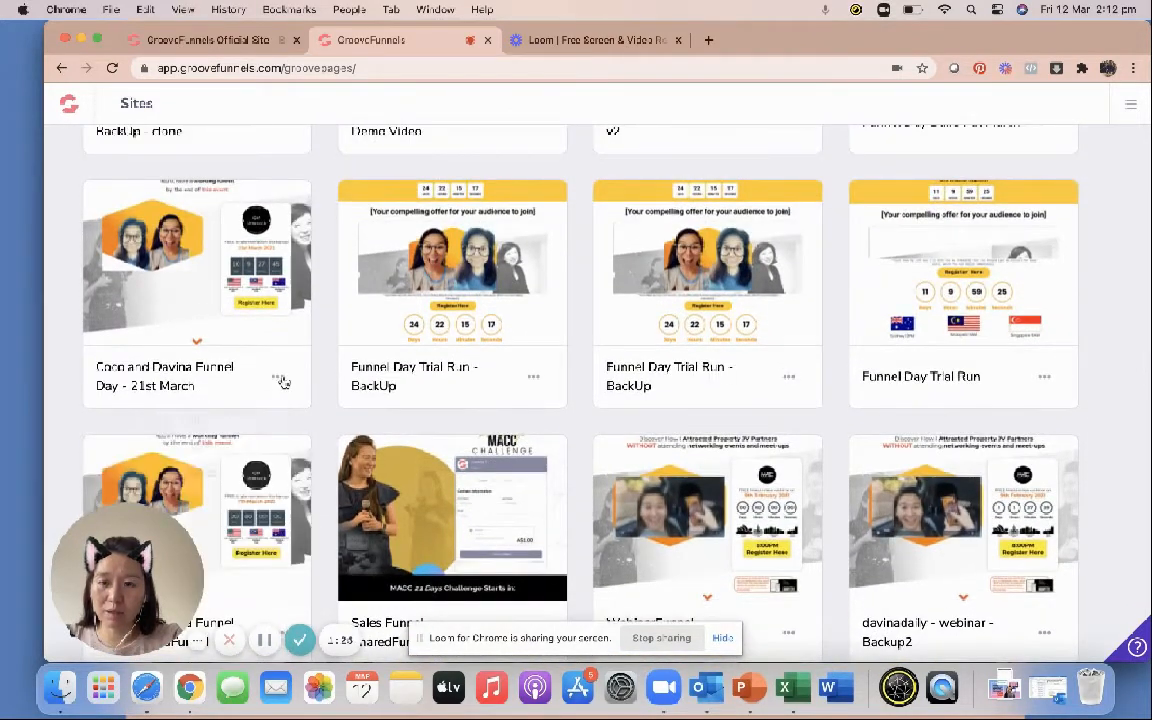
click(201, 450)
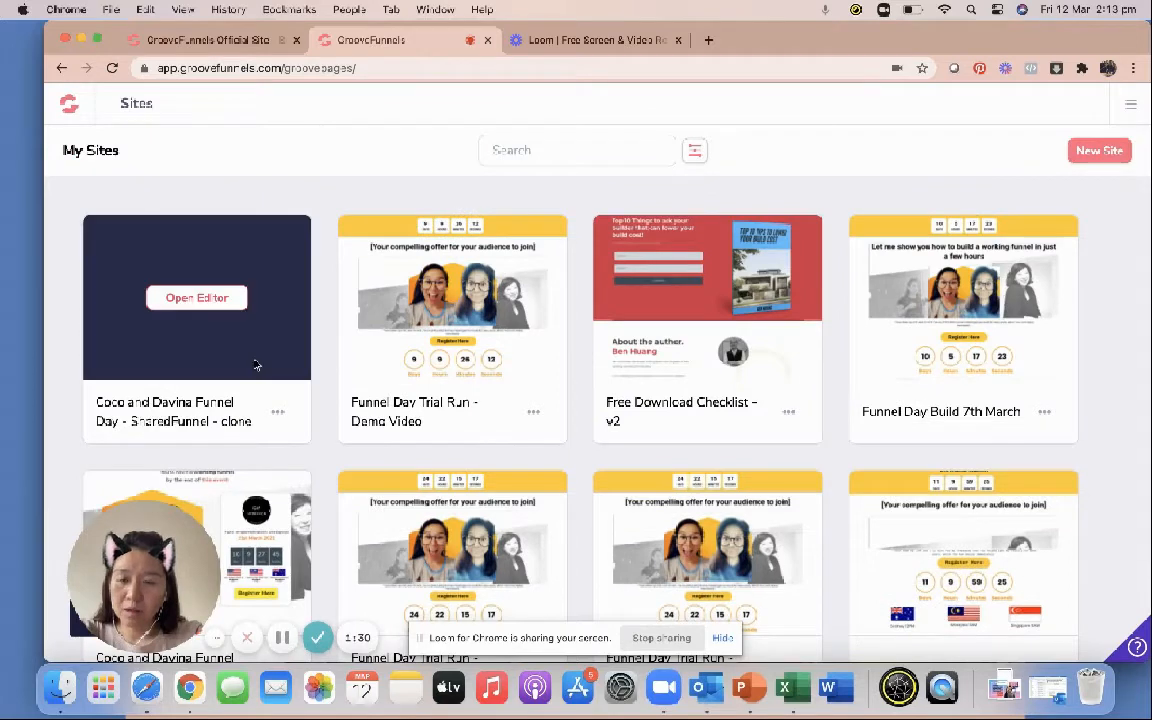
click(197, 300)
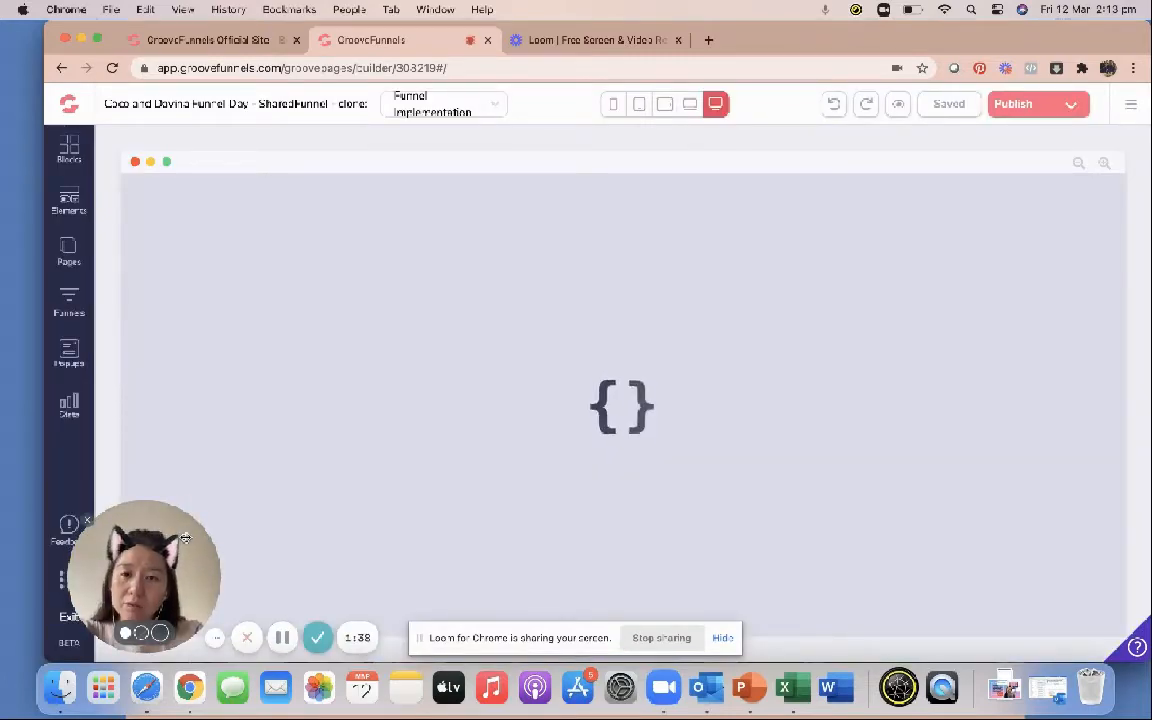
Inspect the link configuration of the Register Here button on the Funnel Implementation page
scroll(541, 428, down, 3)
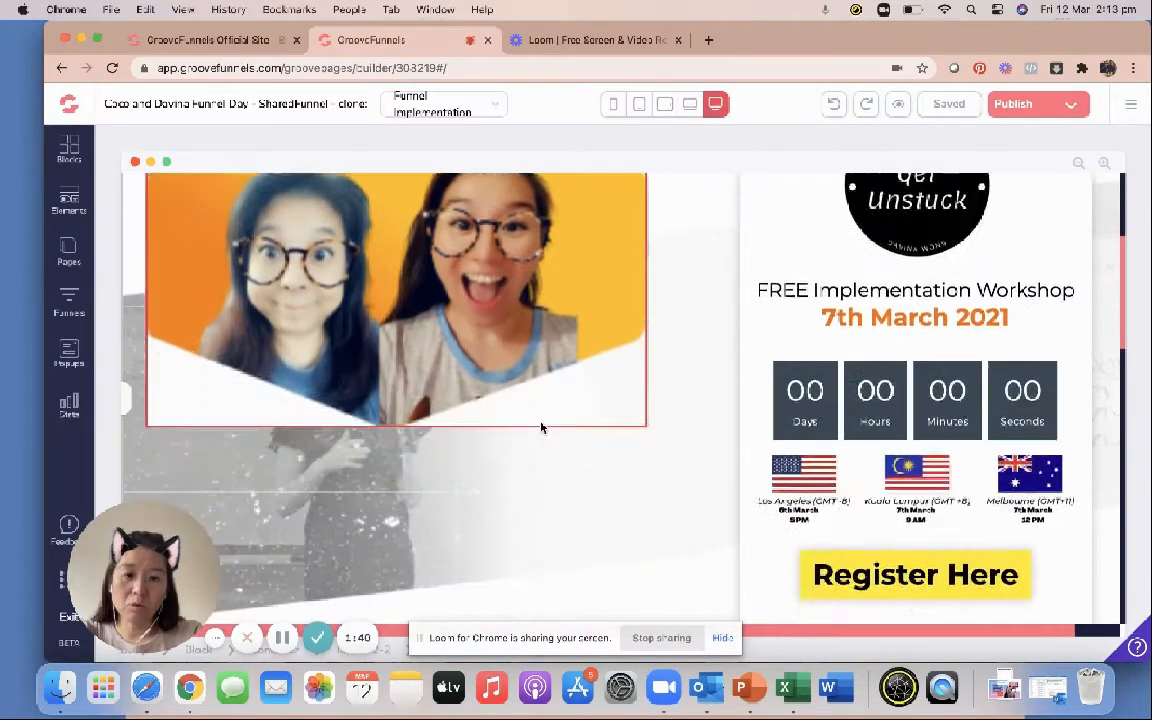
scroll(541, 428, down, 1)
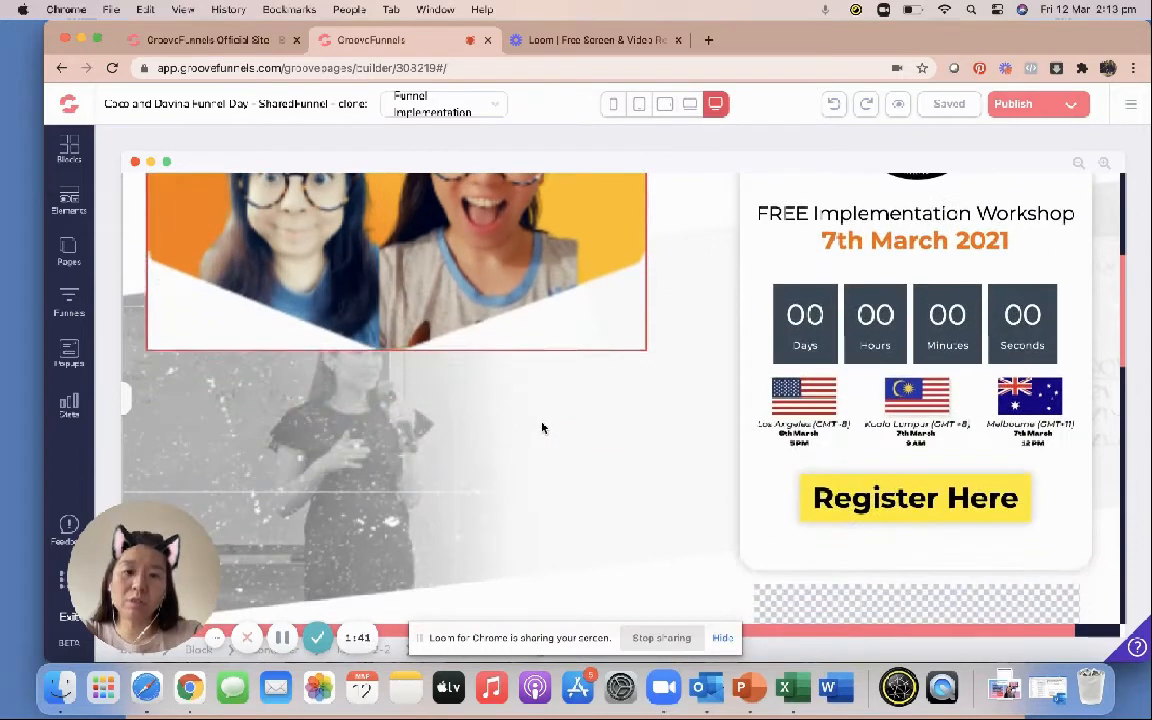
click(815, 495)
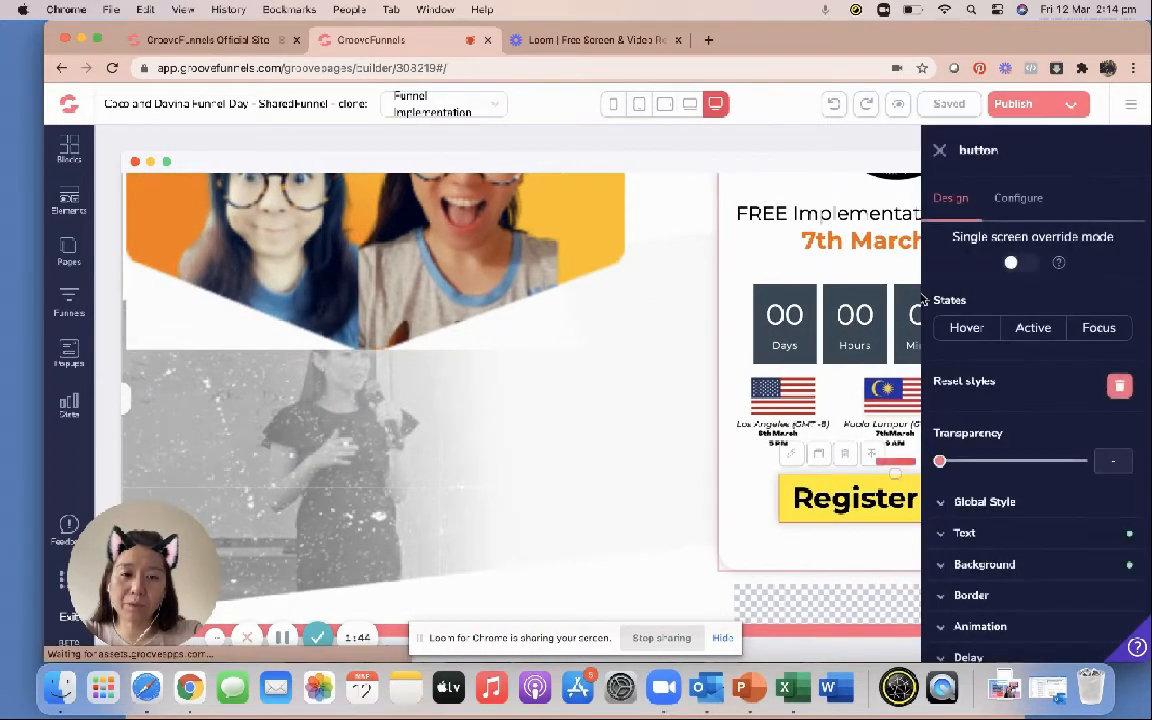
click(1016, 200)
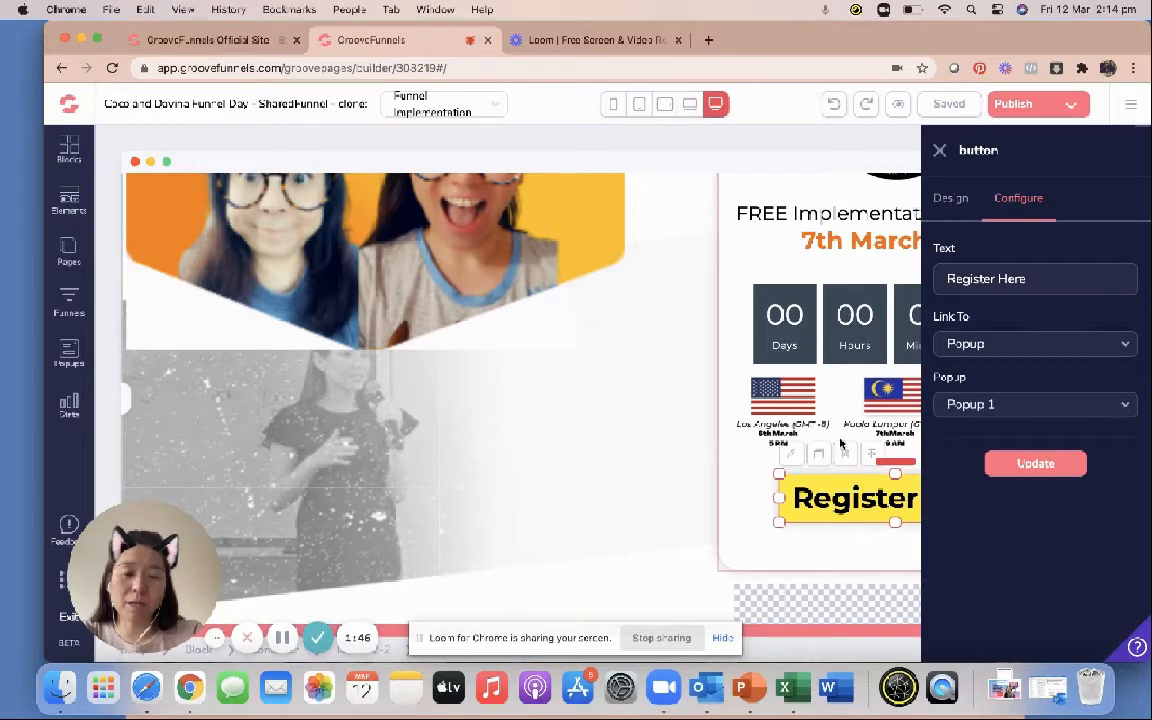
click(848, 132)
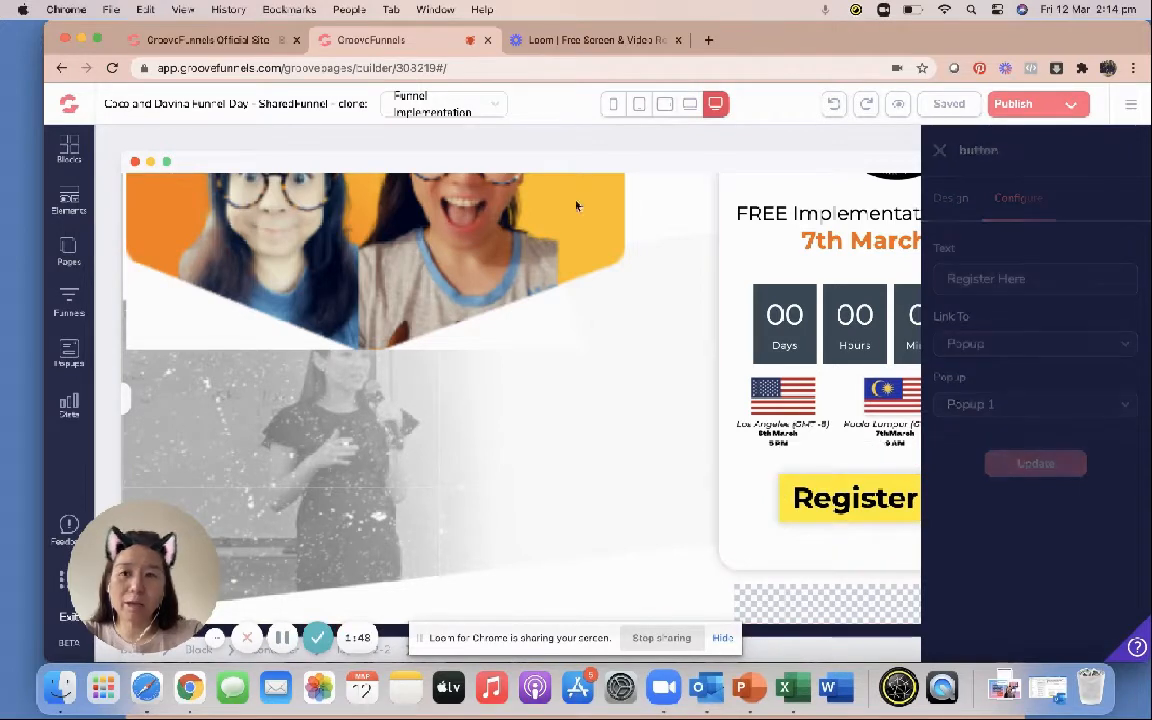
Open Popup 1 for editing to examine its registration form fields, and close it without changes
click(80, 348)
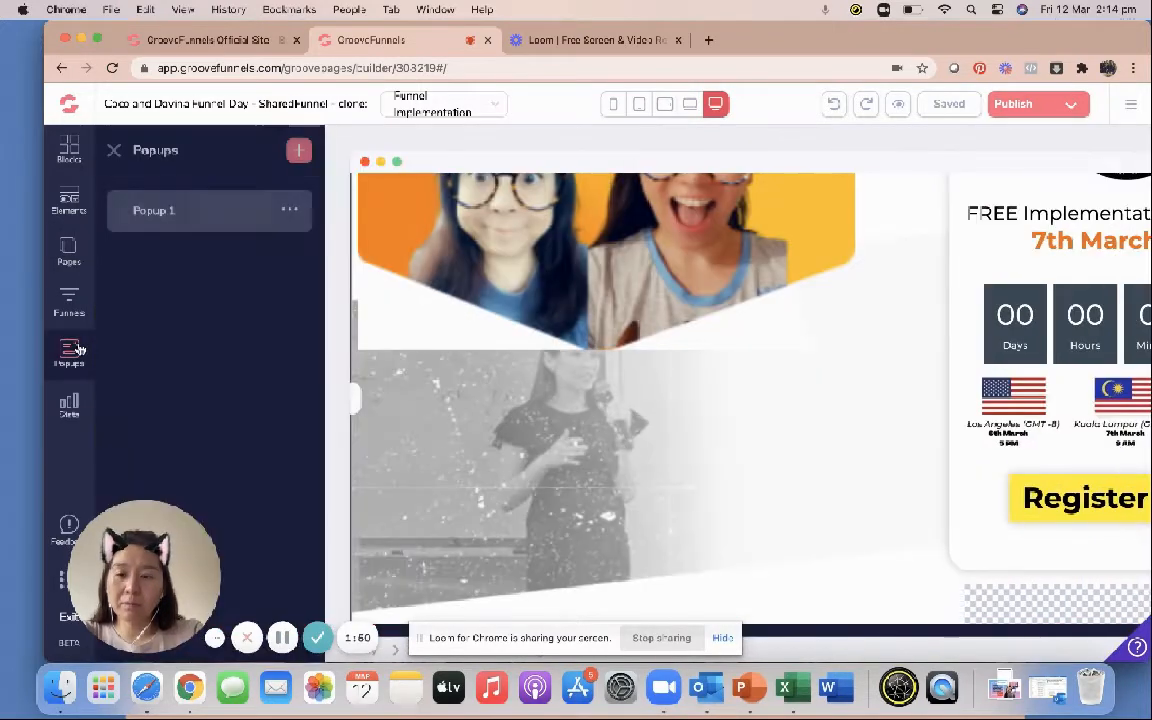
click(289, 209)
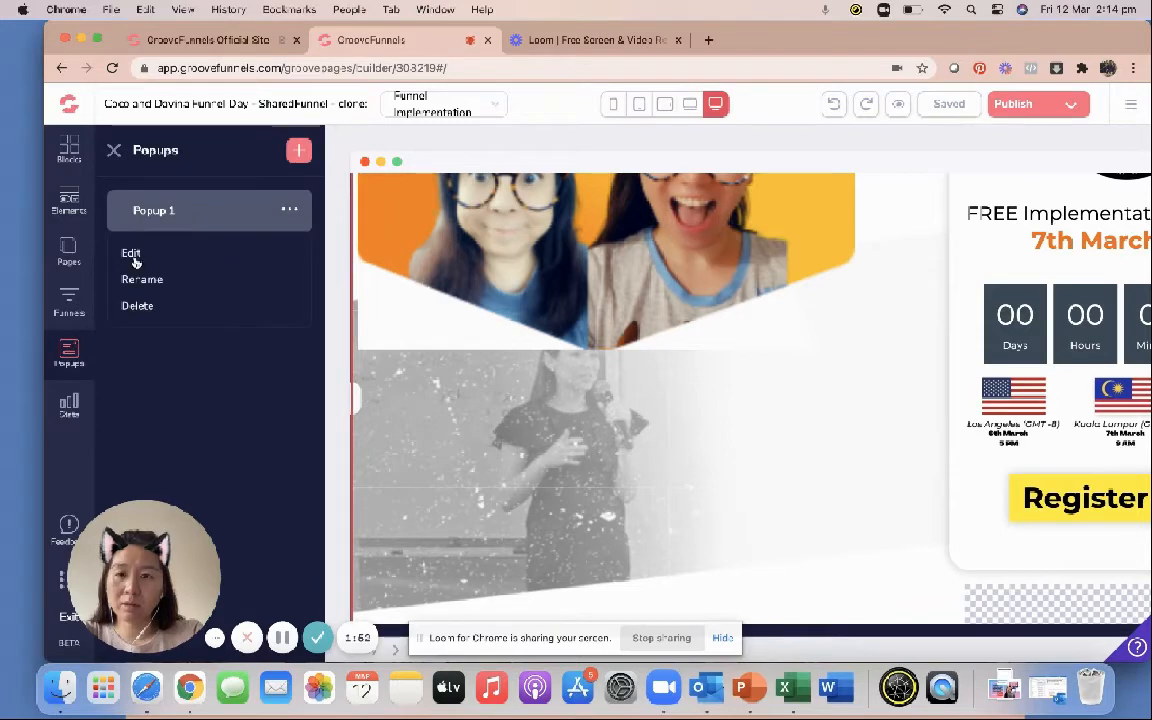
click(133, 255)
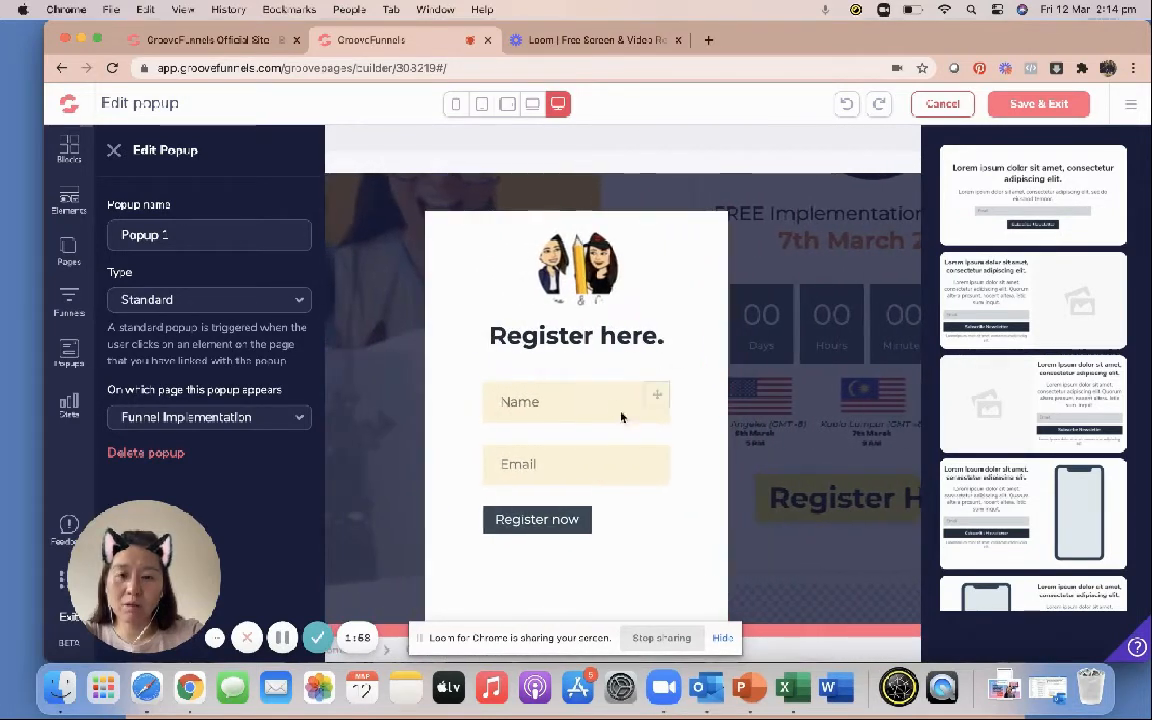
click(620, 419)
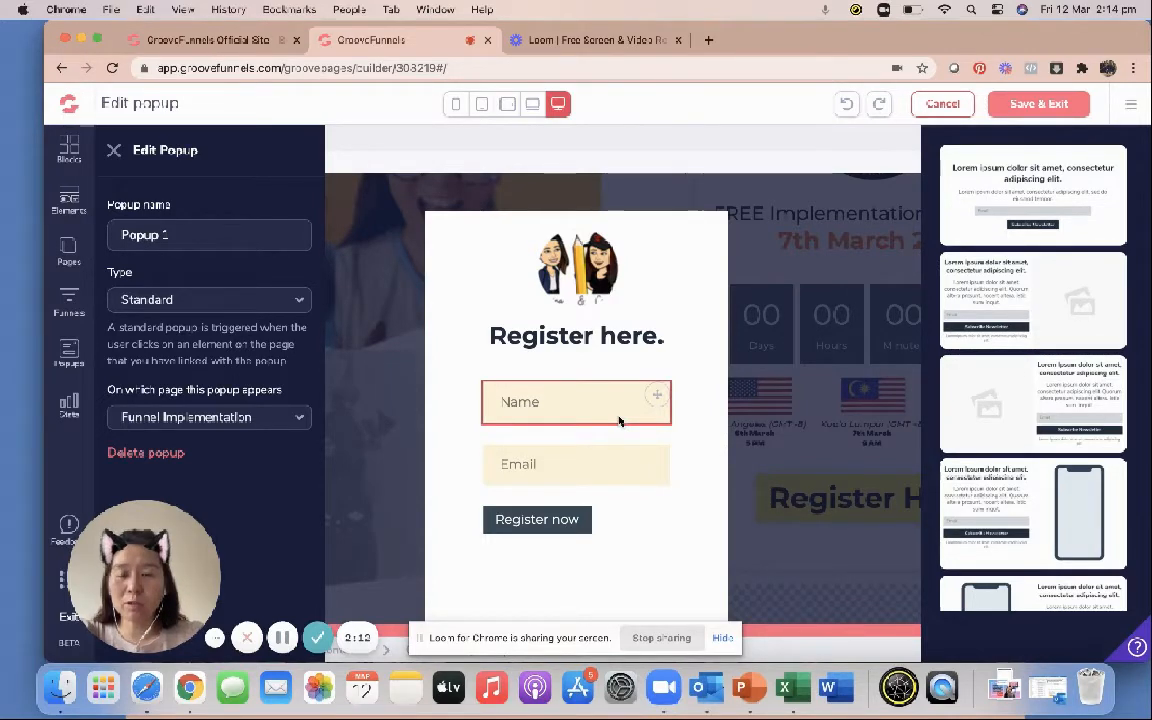
click(115, 150)
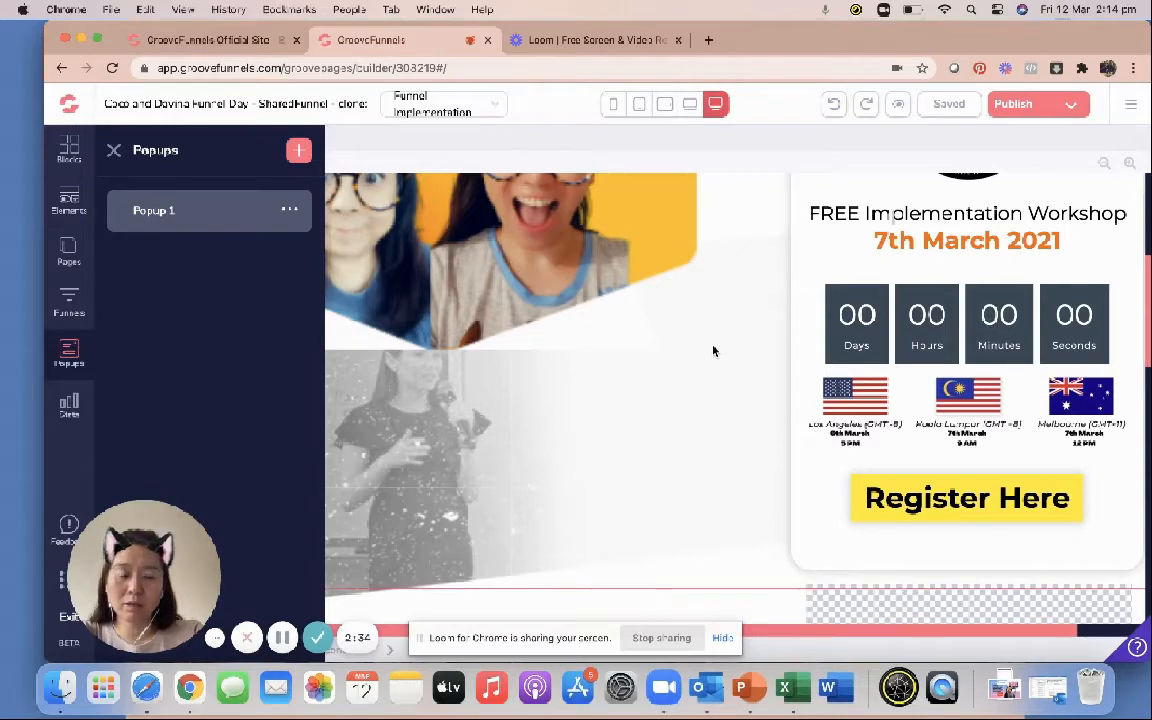
scroll(660, 345, up, 4)
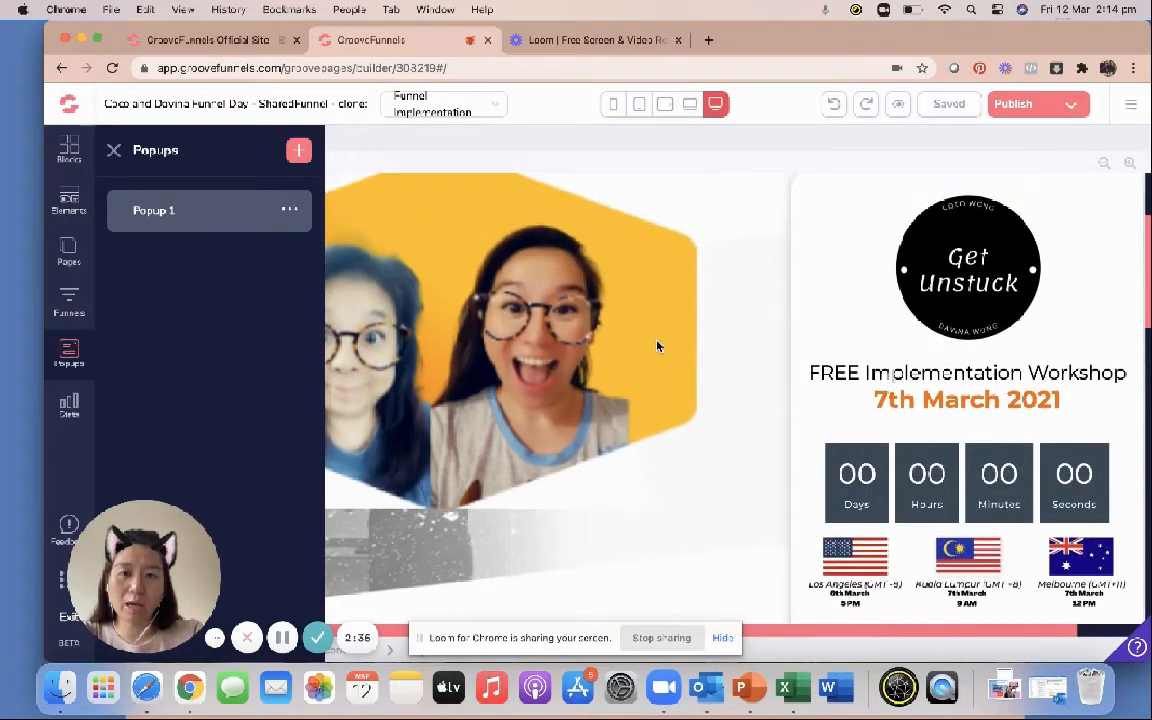
click(113, 150)
Add a new page from the Minimal Checkout Template and delete its GroovySales header block
scroll(624, 467, up, 4)
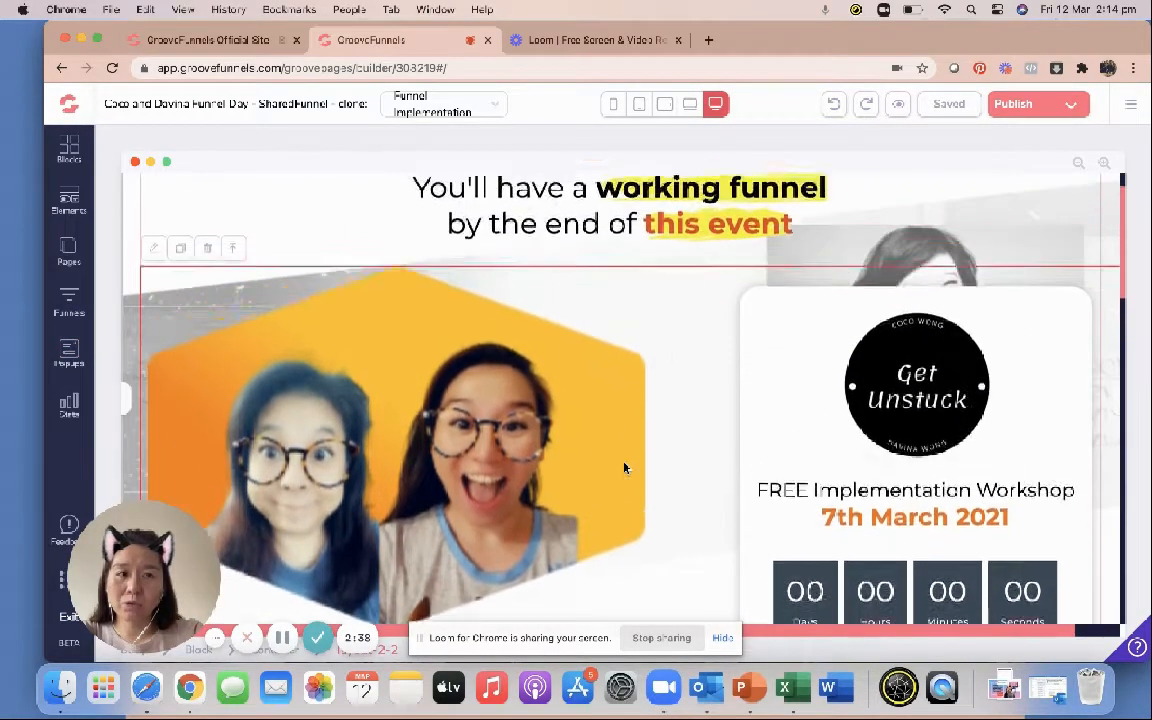
scroll(624, 467, down, 1)
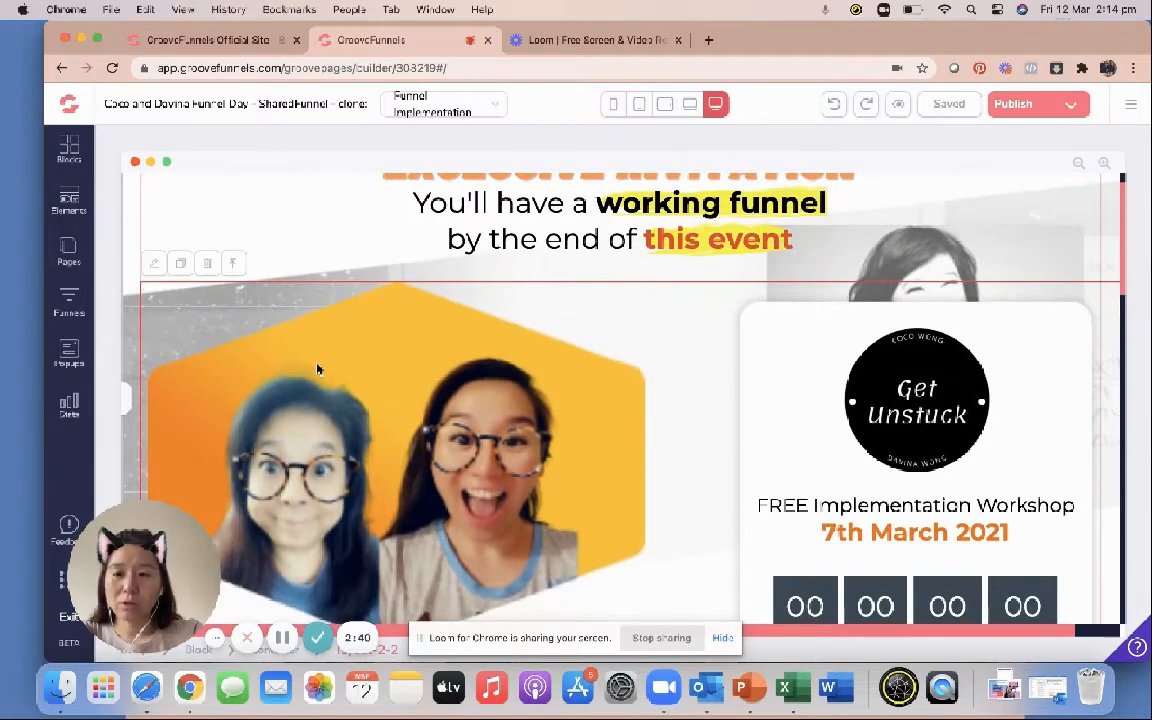
click(69, 250)
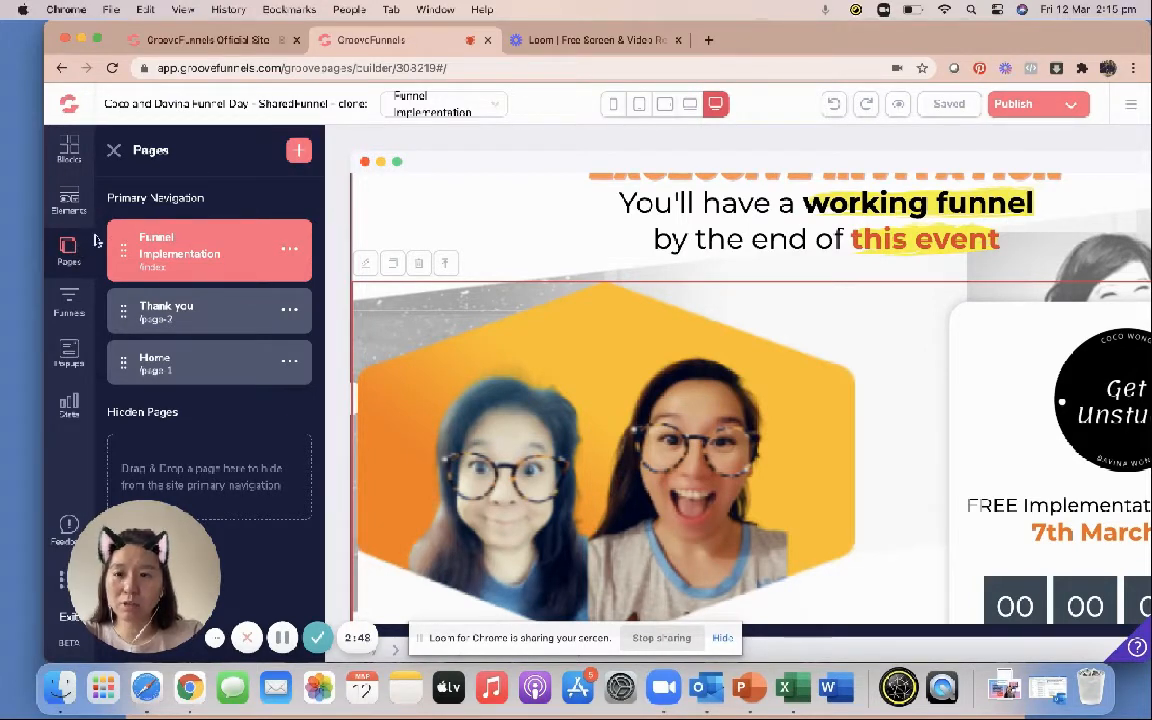
click(296, 150)
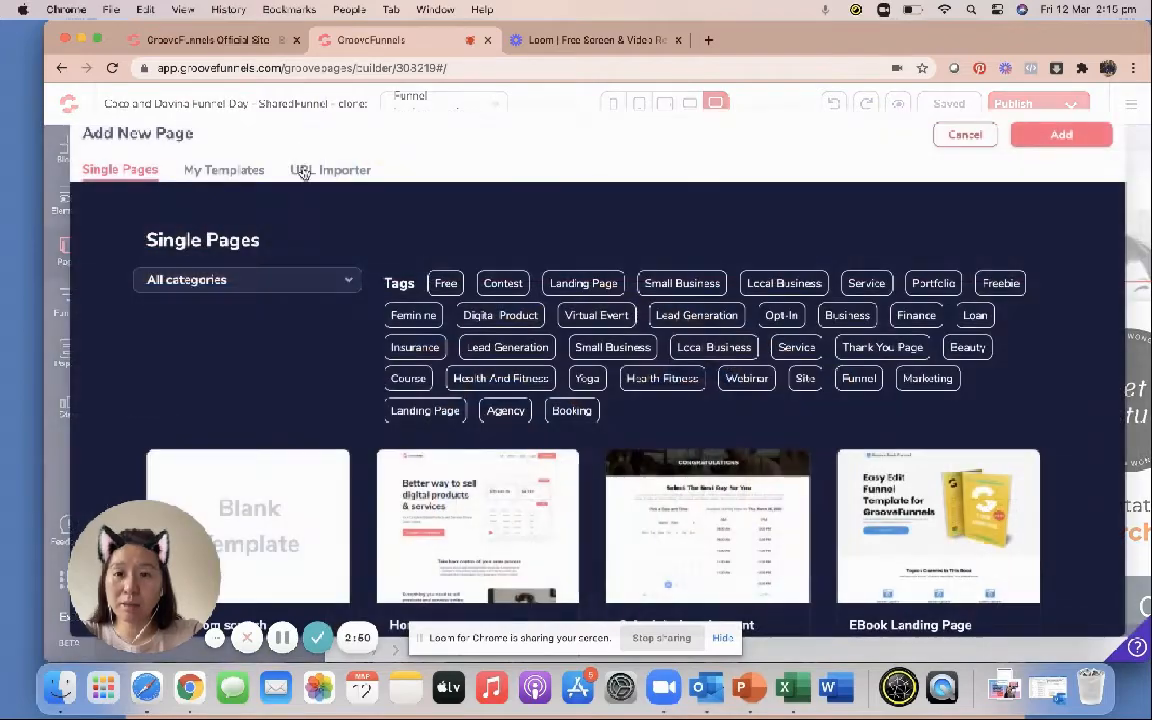
scroll(495, 490, down, 5)
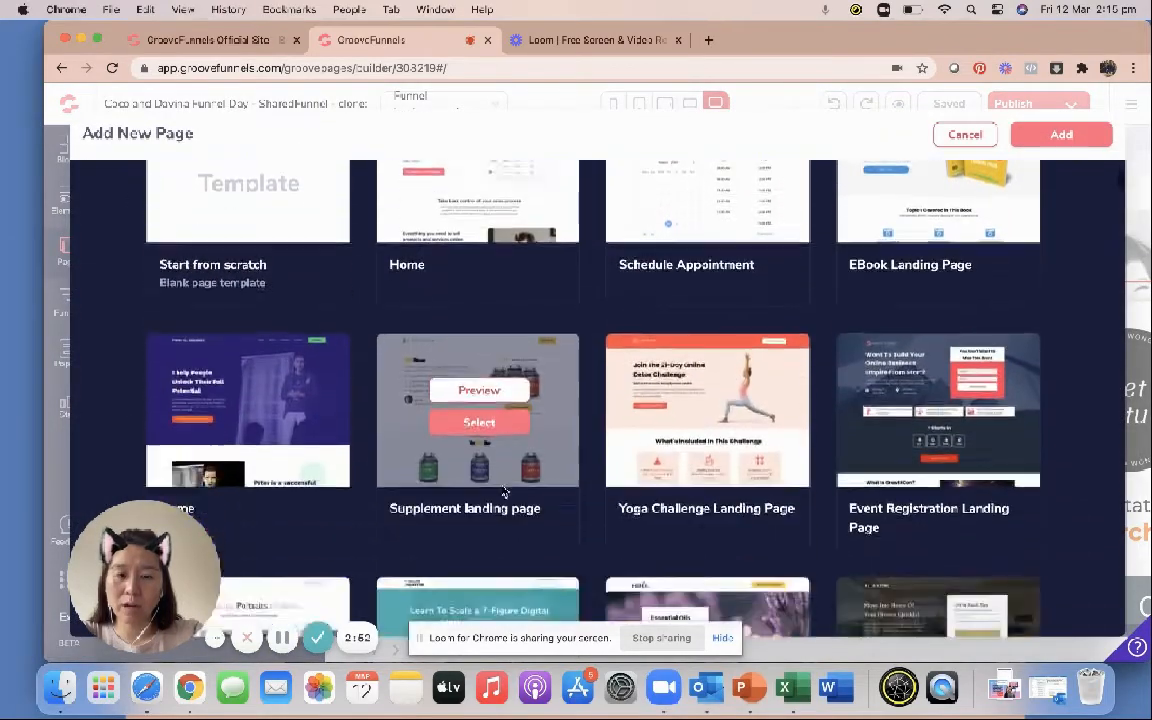
scroll(505, 490, down, 15)
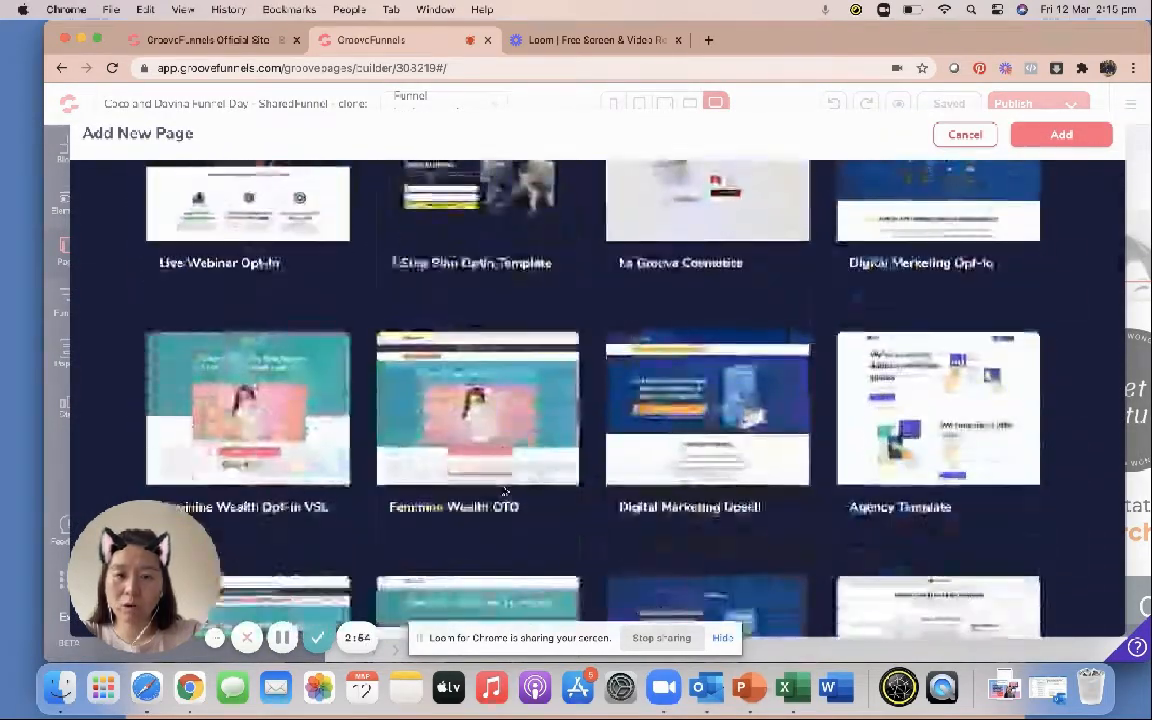
scroll(505, 490, down, 15)
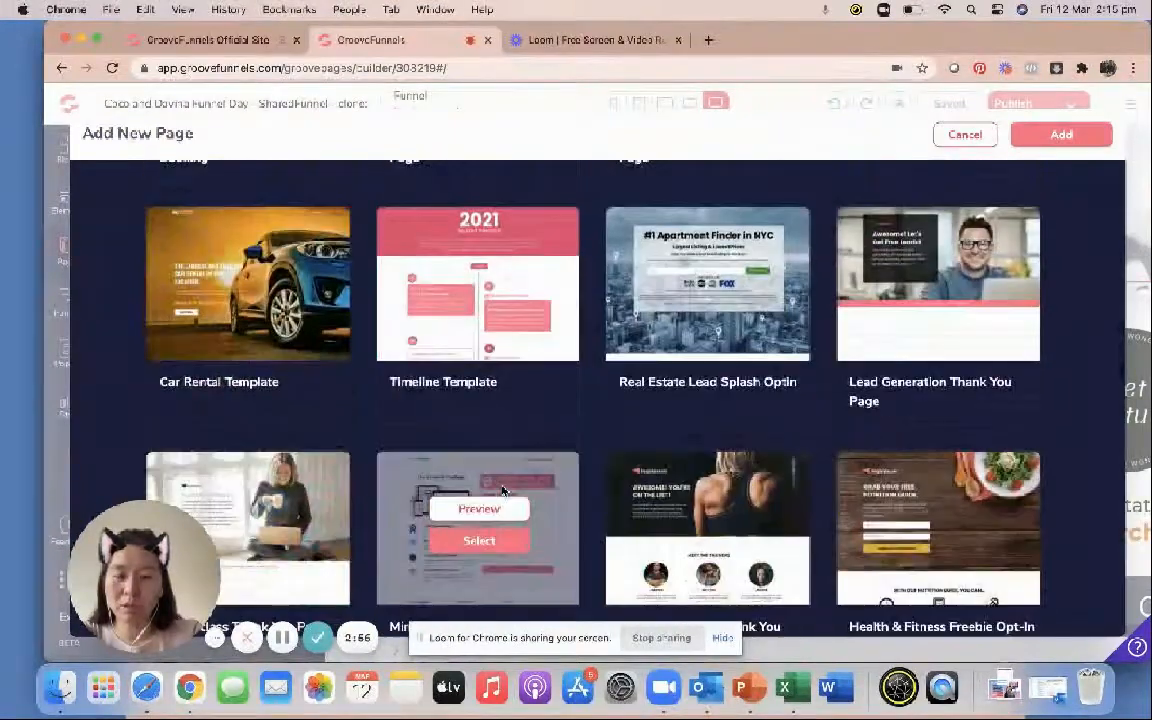
scroll(500, 490, down, 2)
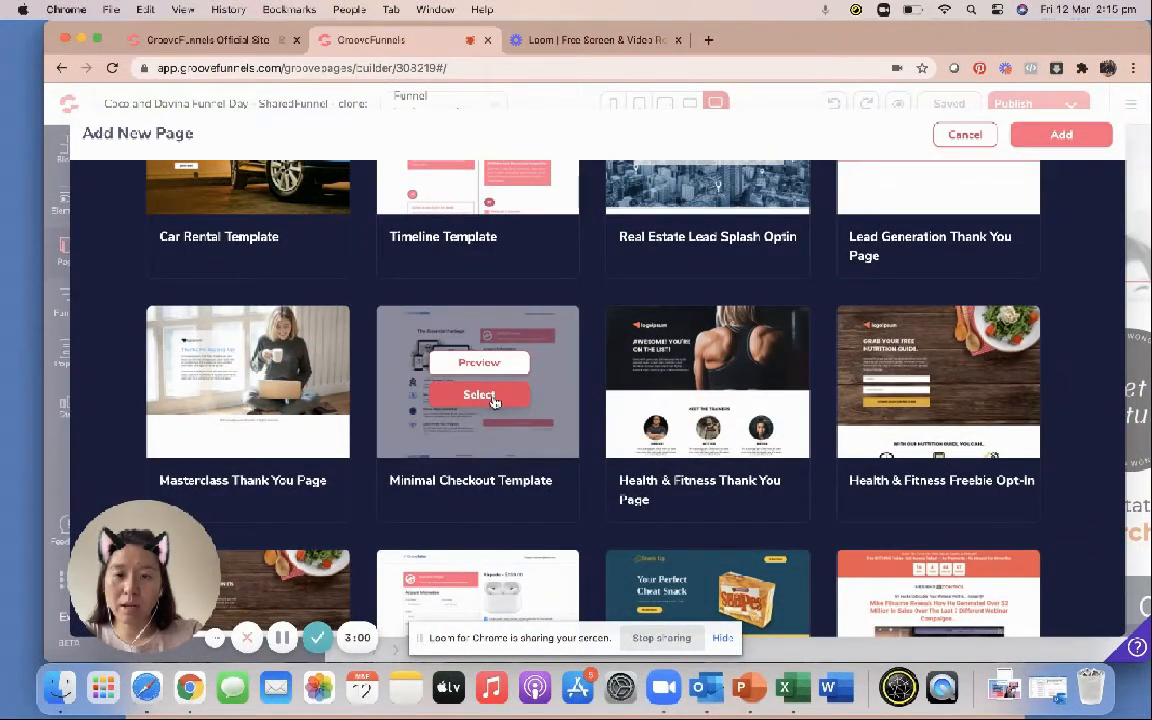
click(479, 396)
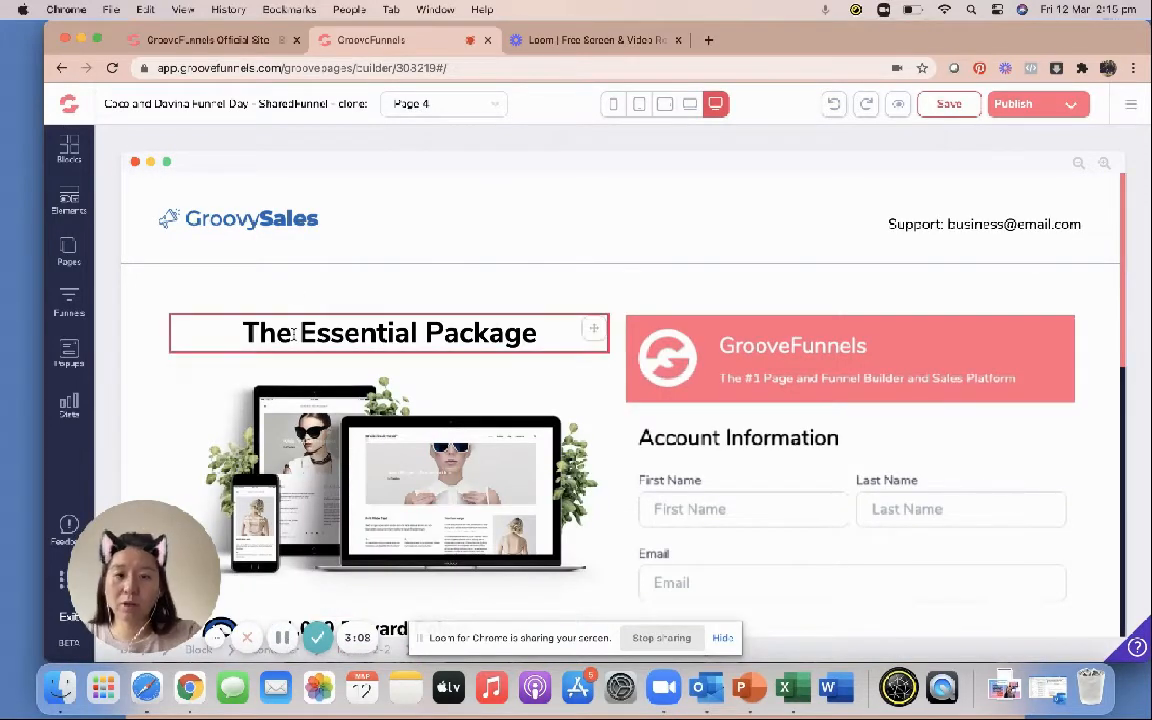
click(242, 194)
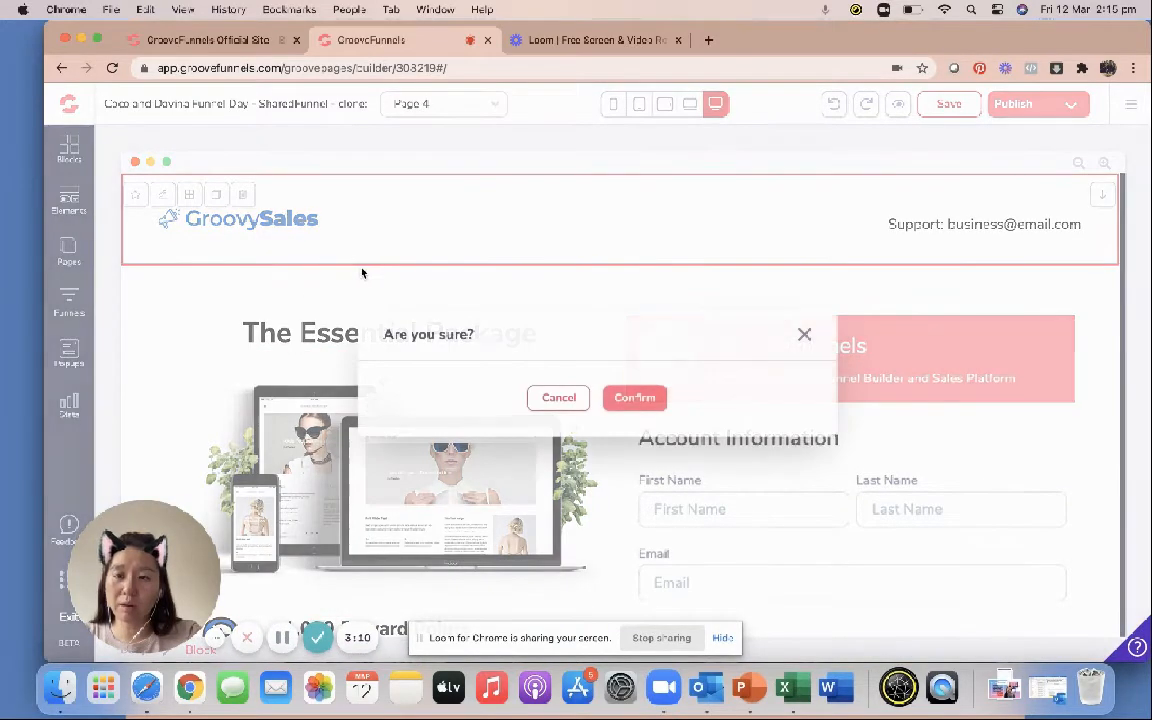
click(627, 398)
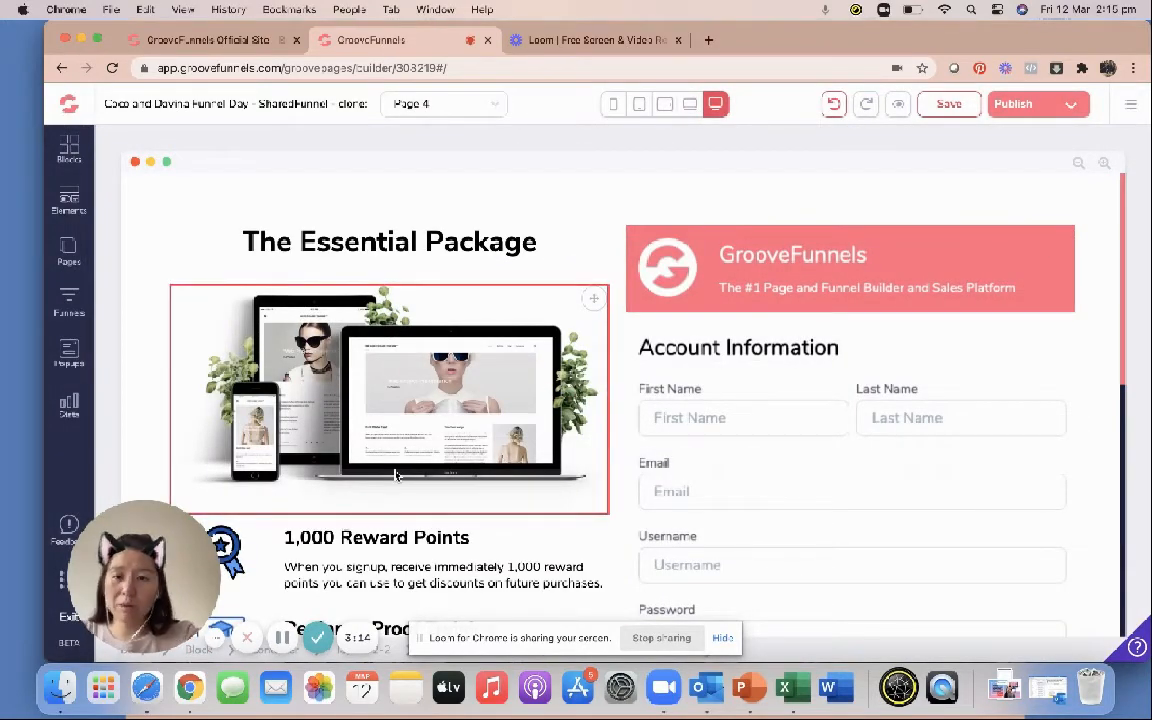
Review the checkout page's heading, product image, benefit list, account form and footer
scroll(395, 475, down, 5)
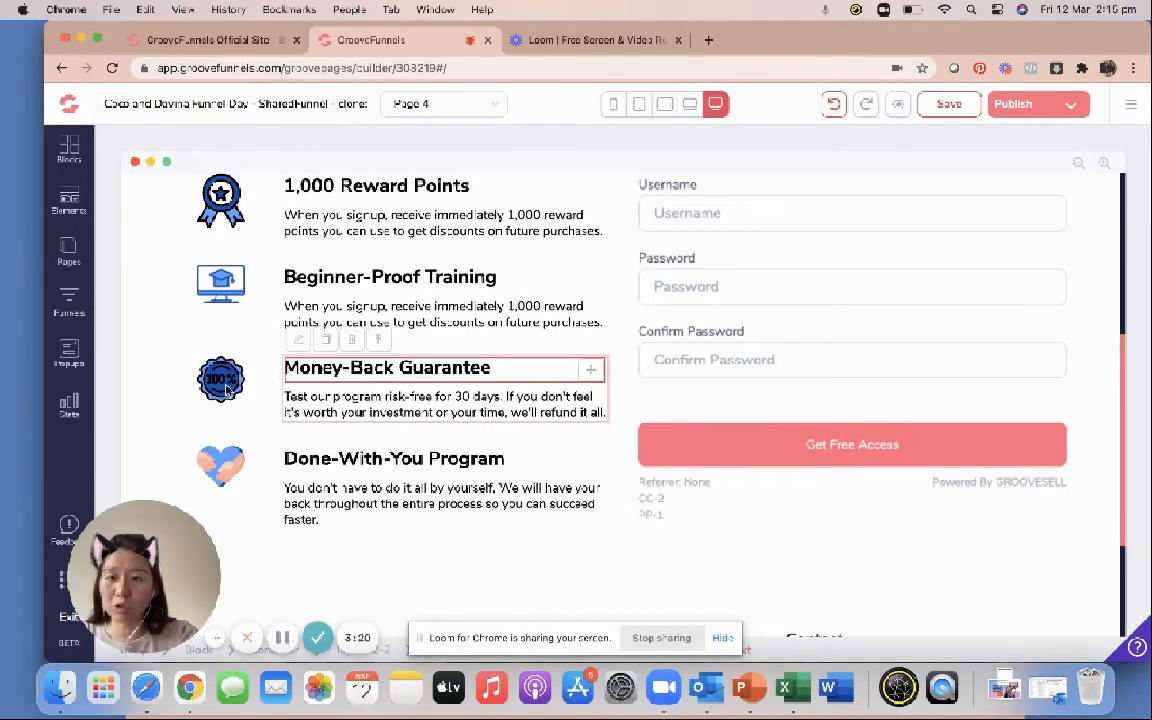
scroll(316, 337, up, 5)
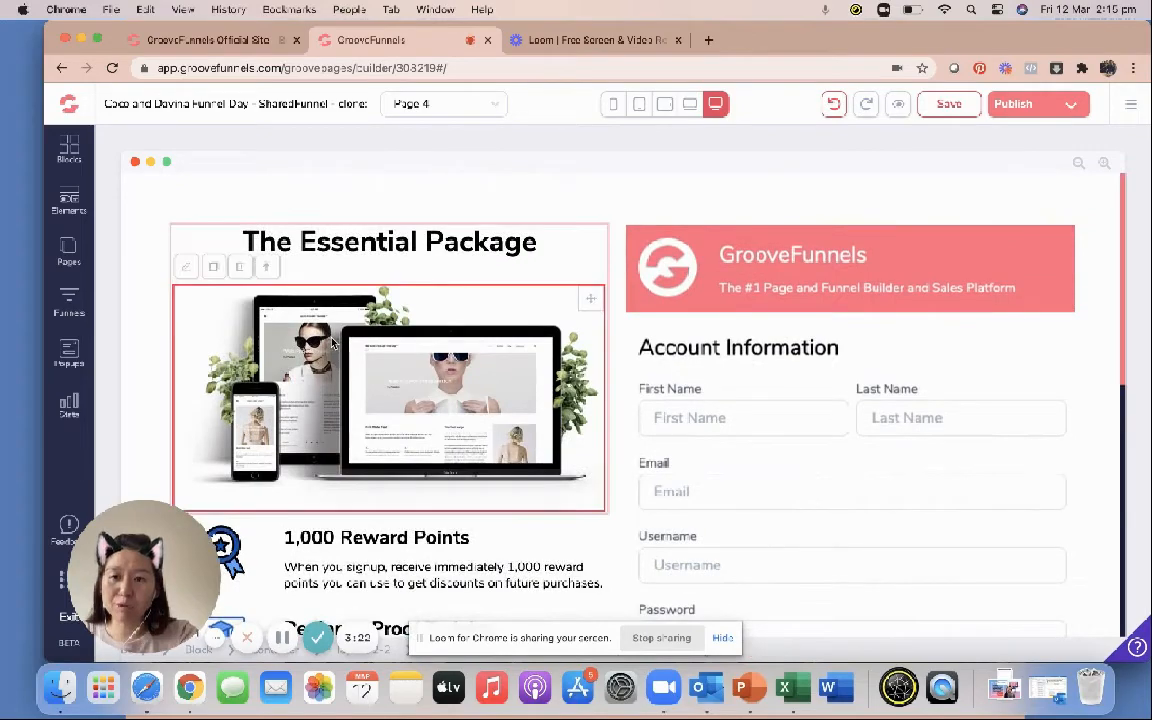
drag(316, 242, 490, 246)
scroll(470, 420, down, 5)
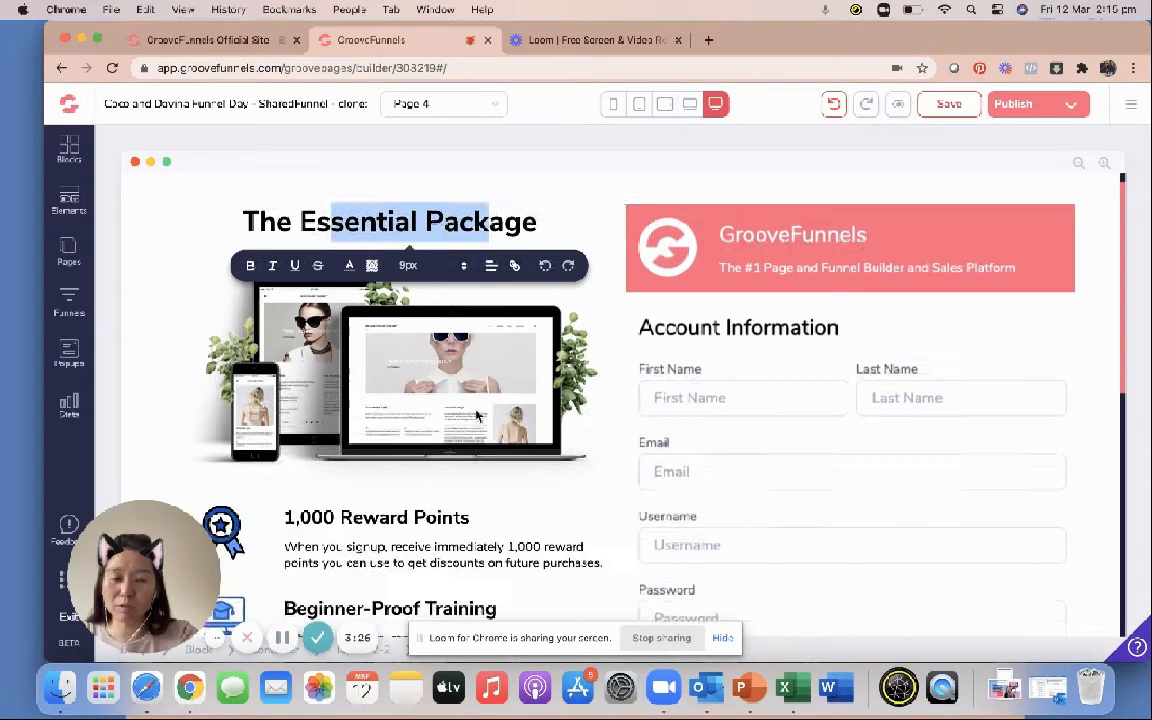
scroll(476, 416, down, 5)
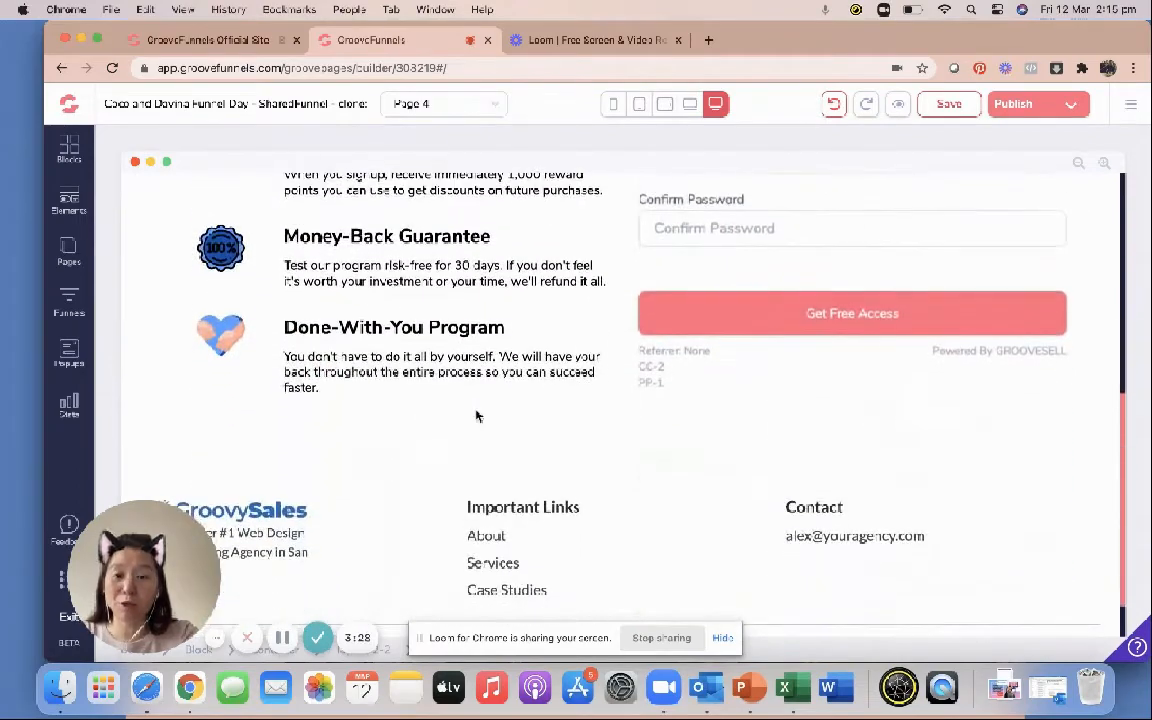
click(390, 476)
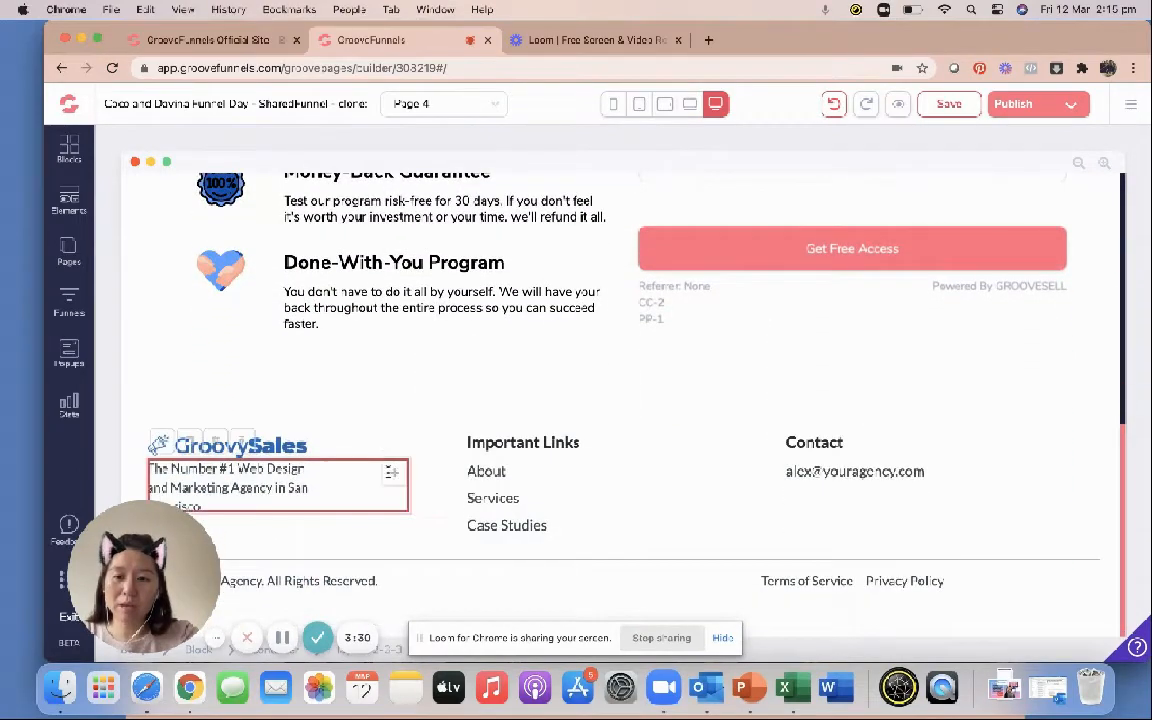
scroll(653, 470, up, 10)
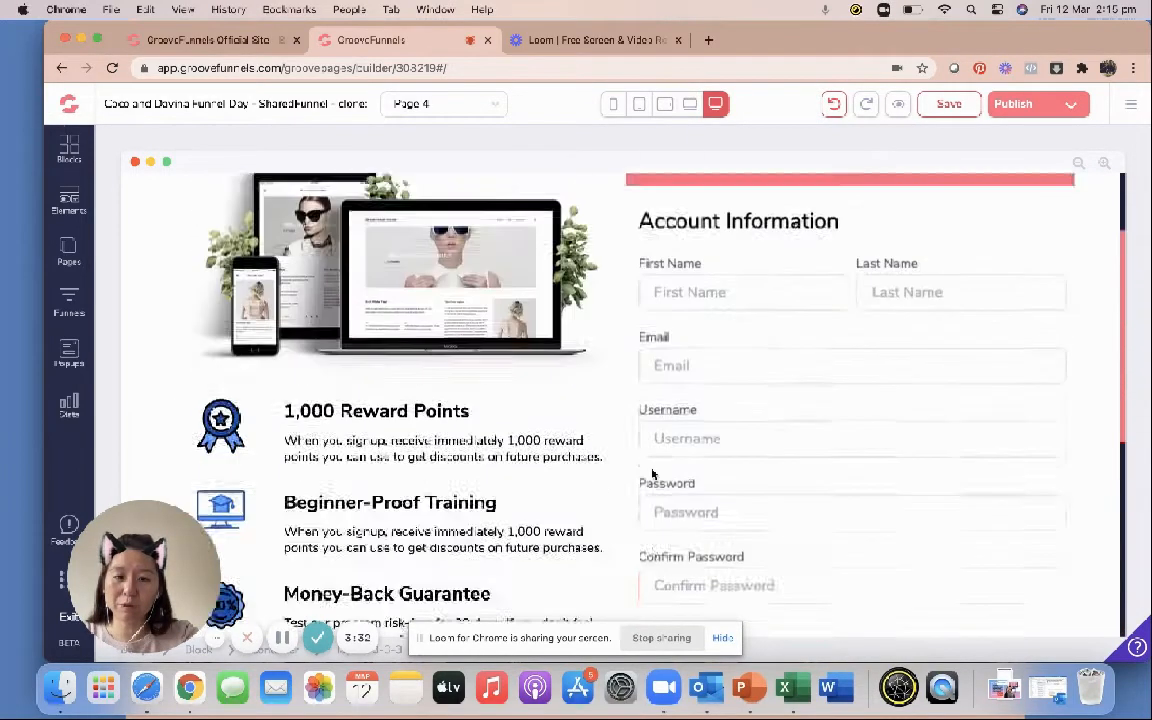
Examine the GrooveFunnels checkout form from its header and account information fields down to the Get Free Access button
scroll(659, 421, up, 2)
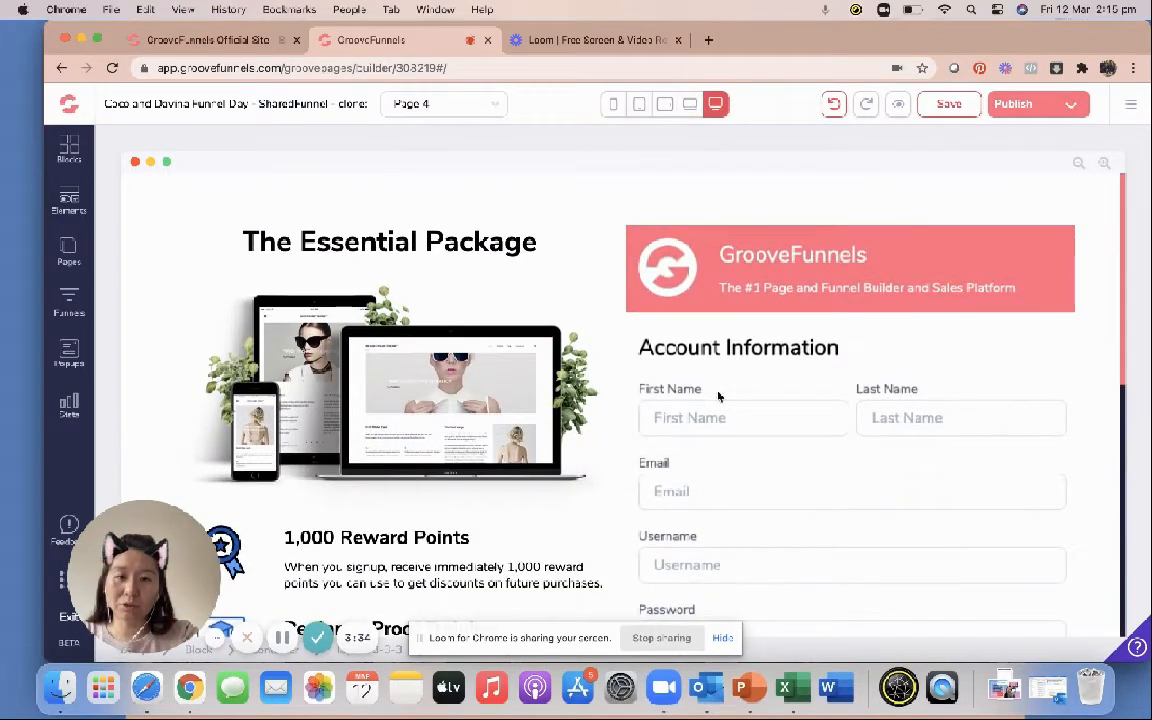
click(757, 297)
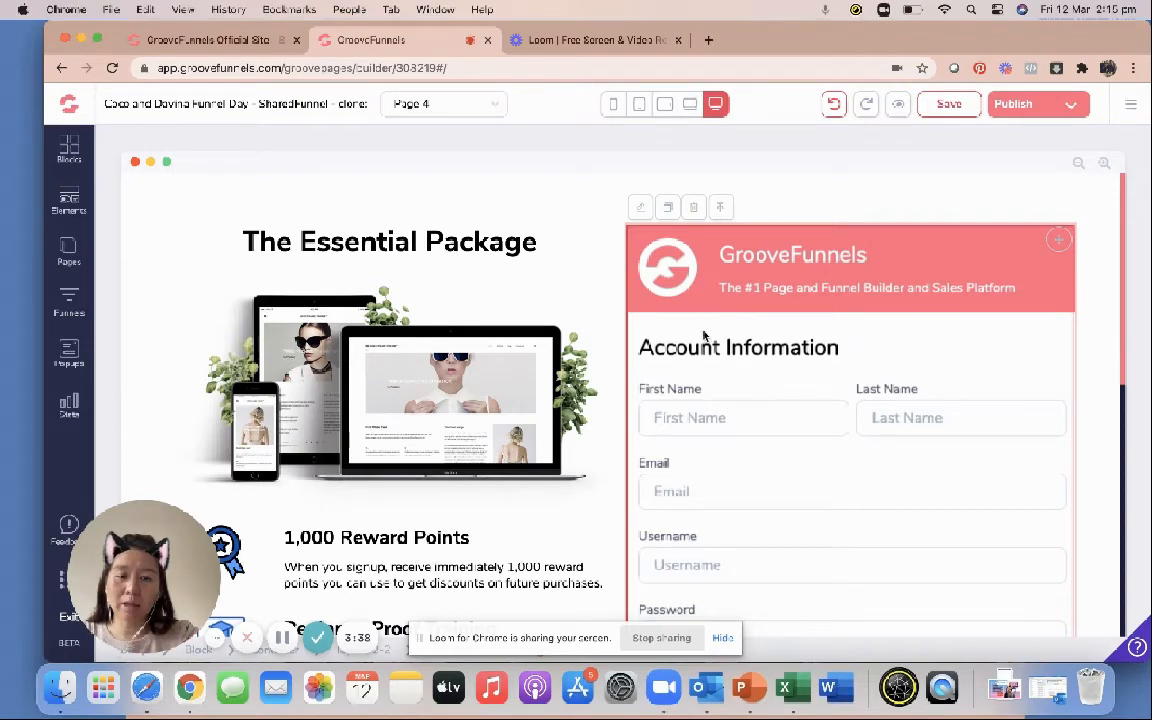
scroll(707, 450, down, 3)
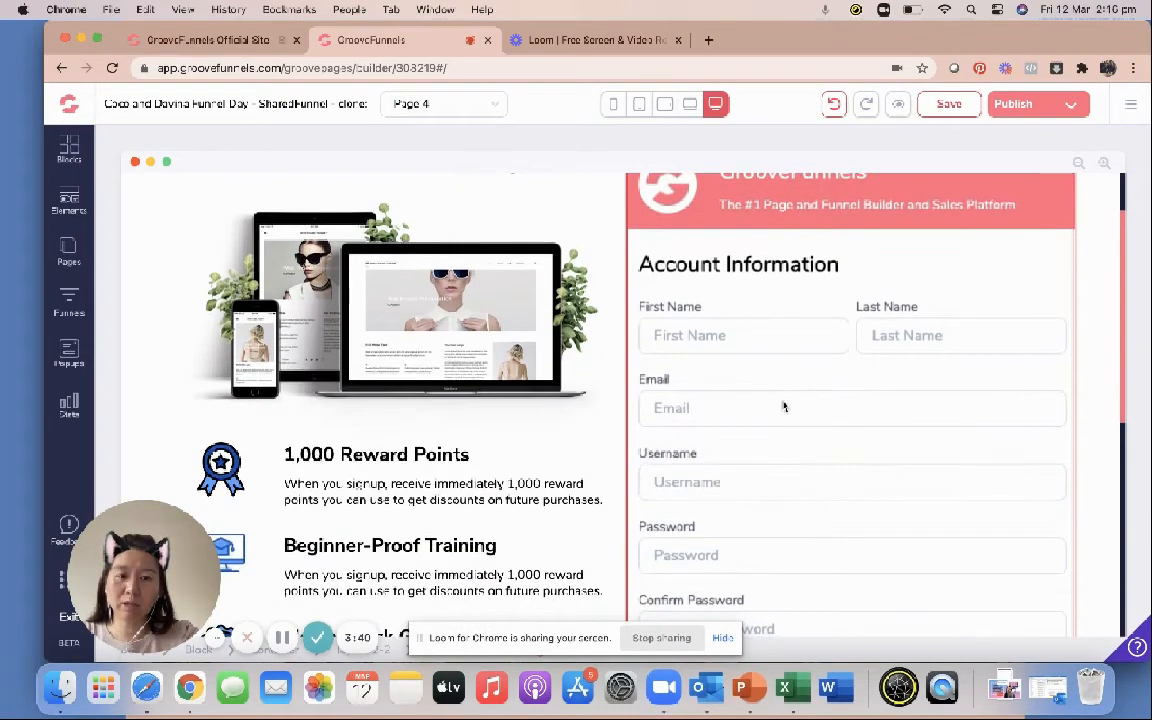
scroll(781, 428, down, 5)
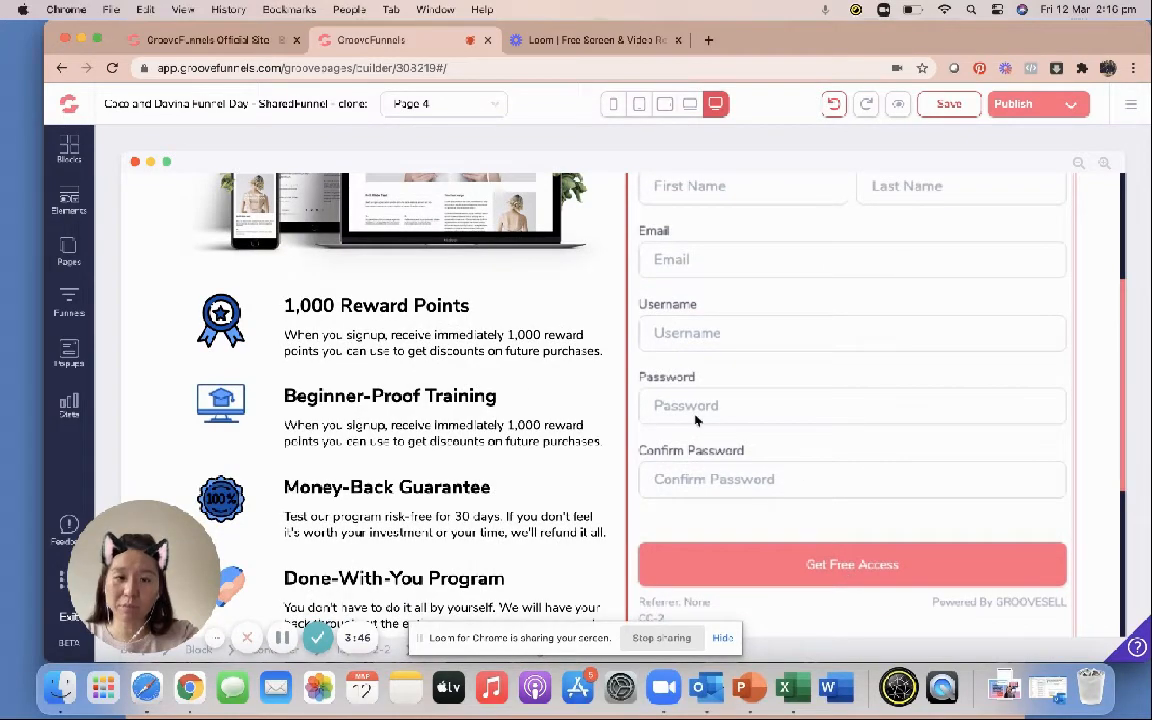
scroll(662, 327, up, 8)
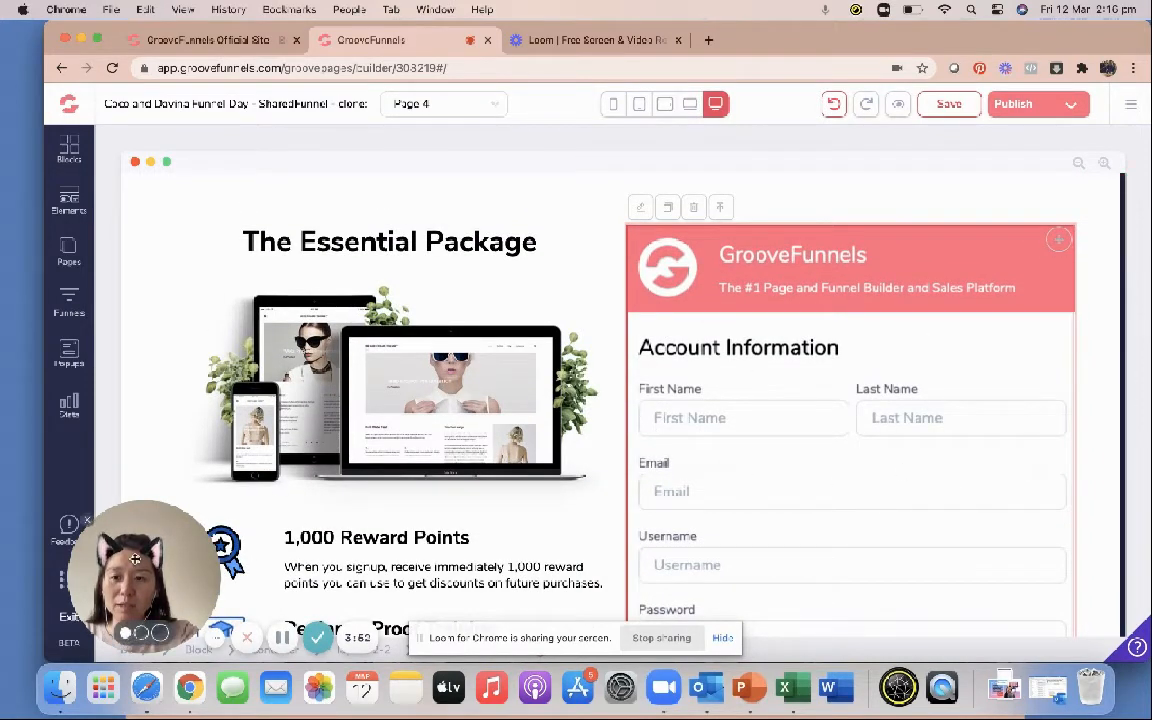
drag(135, 561, 200, 560)
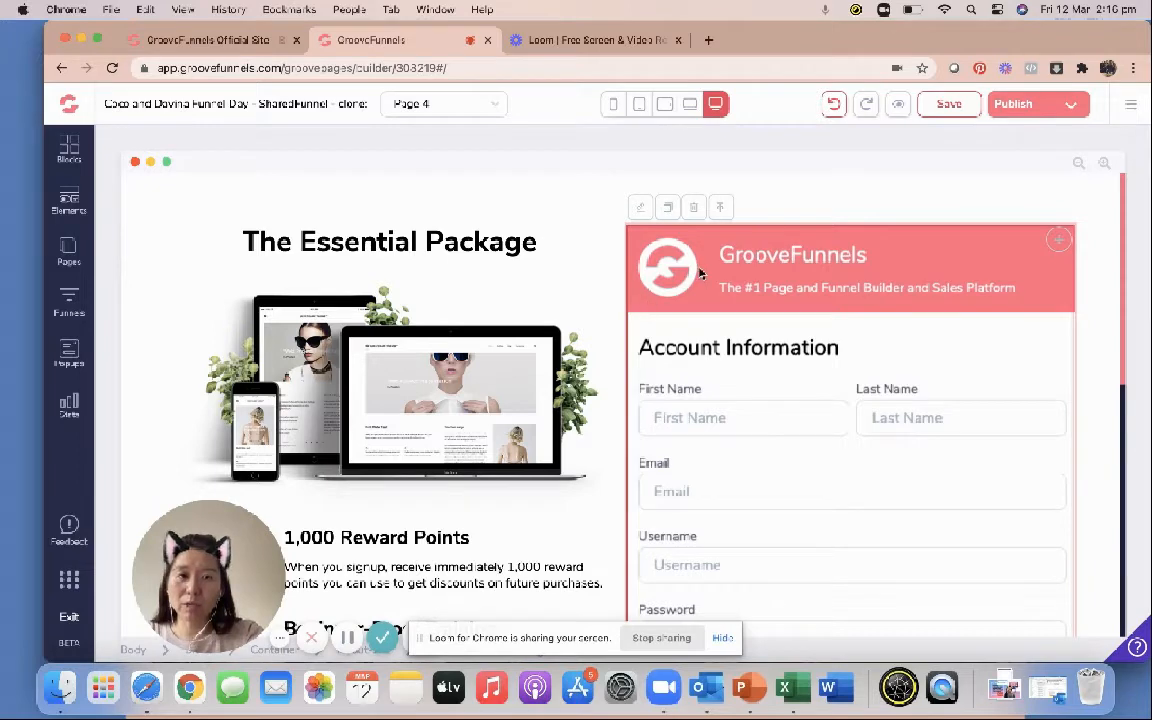
Move Page 4 directly below Funnel Implementation in the primary navigation and view both pages in that order
click(68, 252)
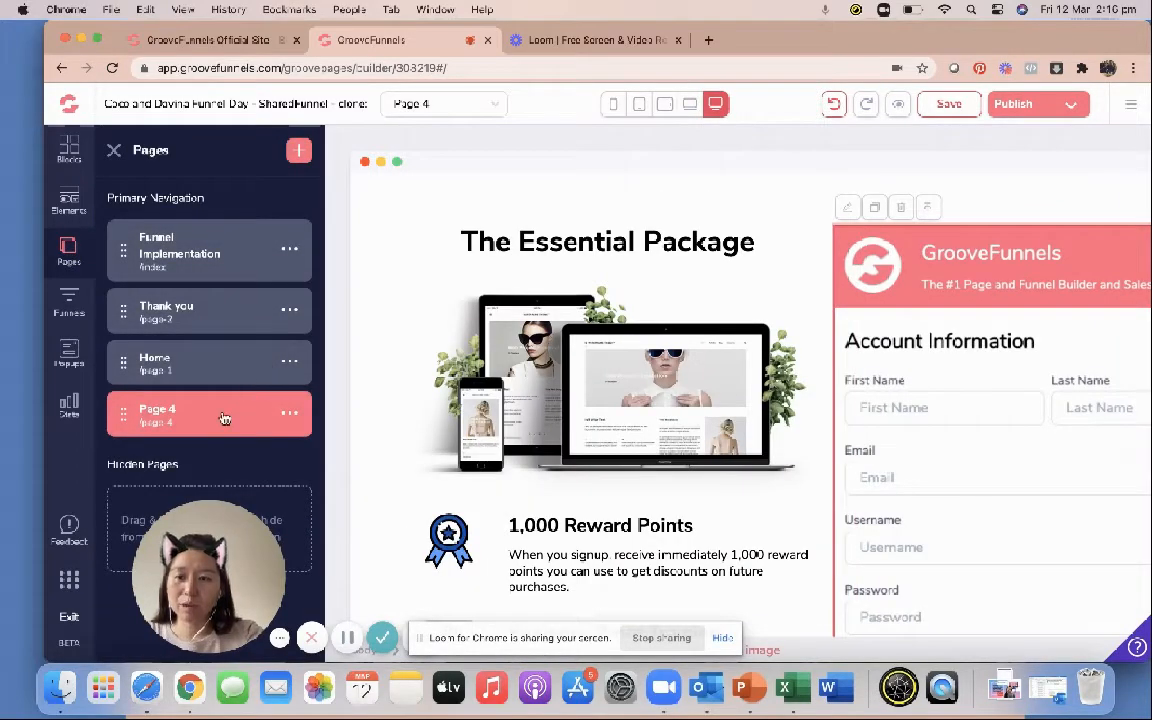
drag(224, 418, 234, 274)
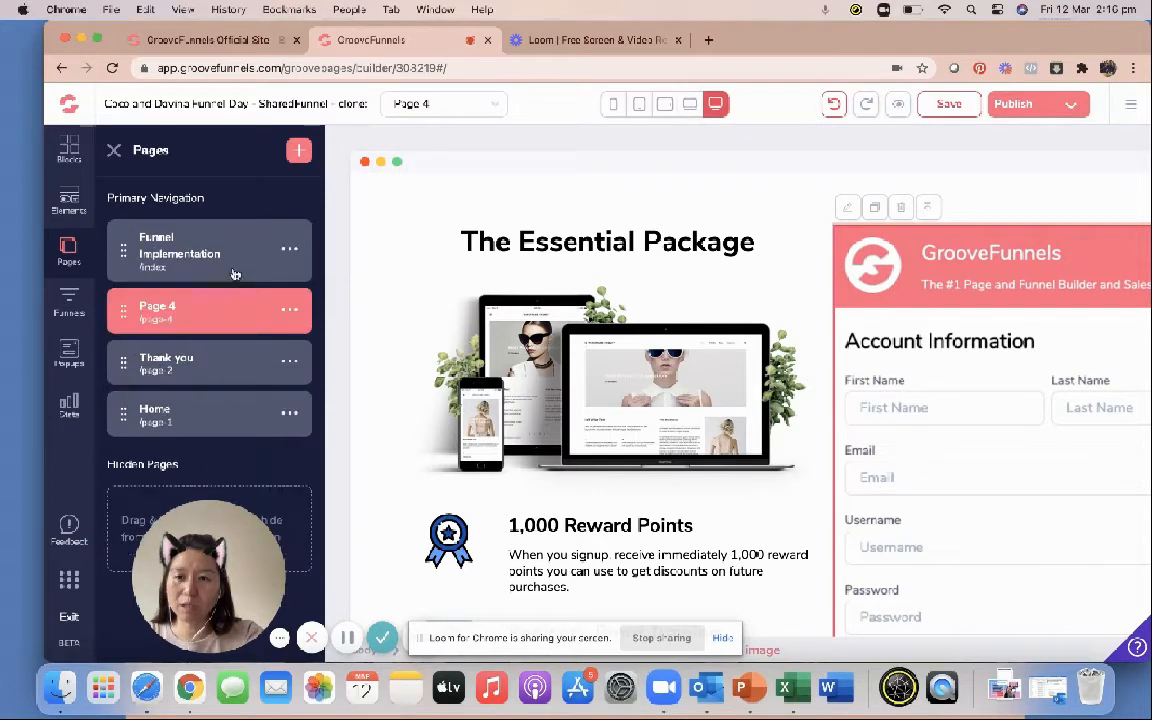
click(152, 228)
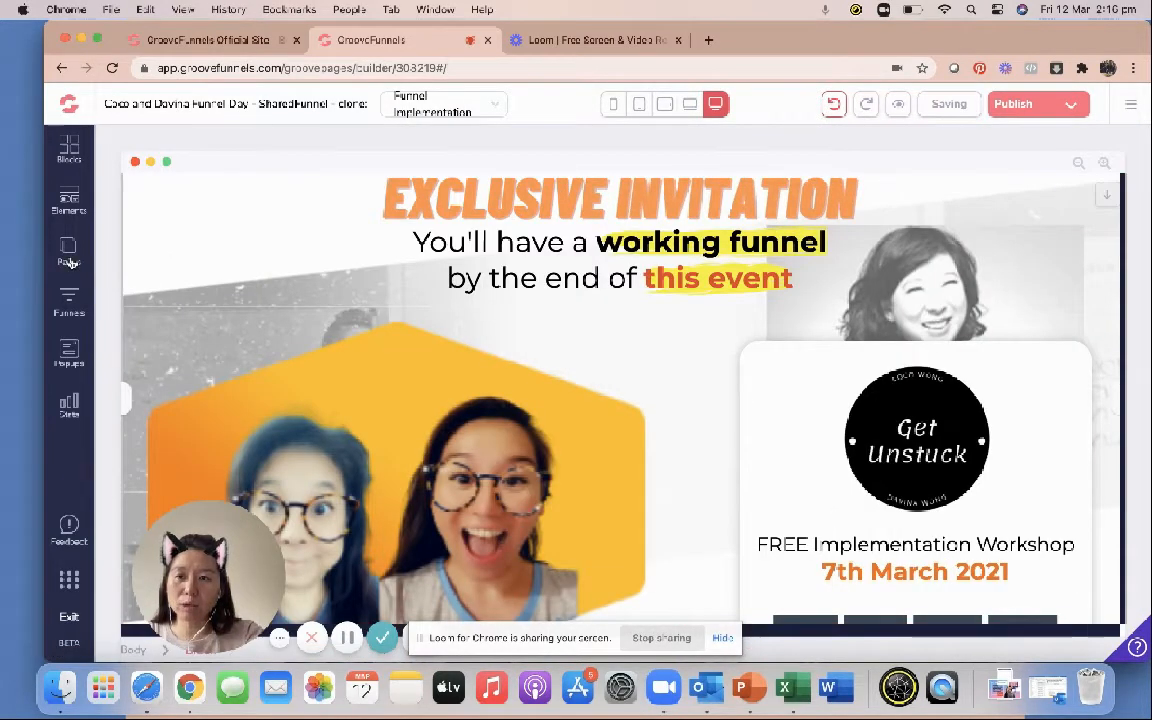
click(75, 260)
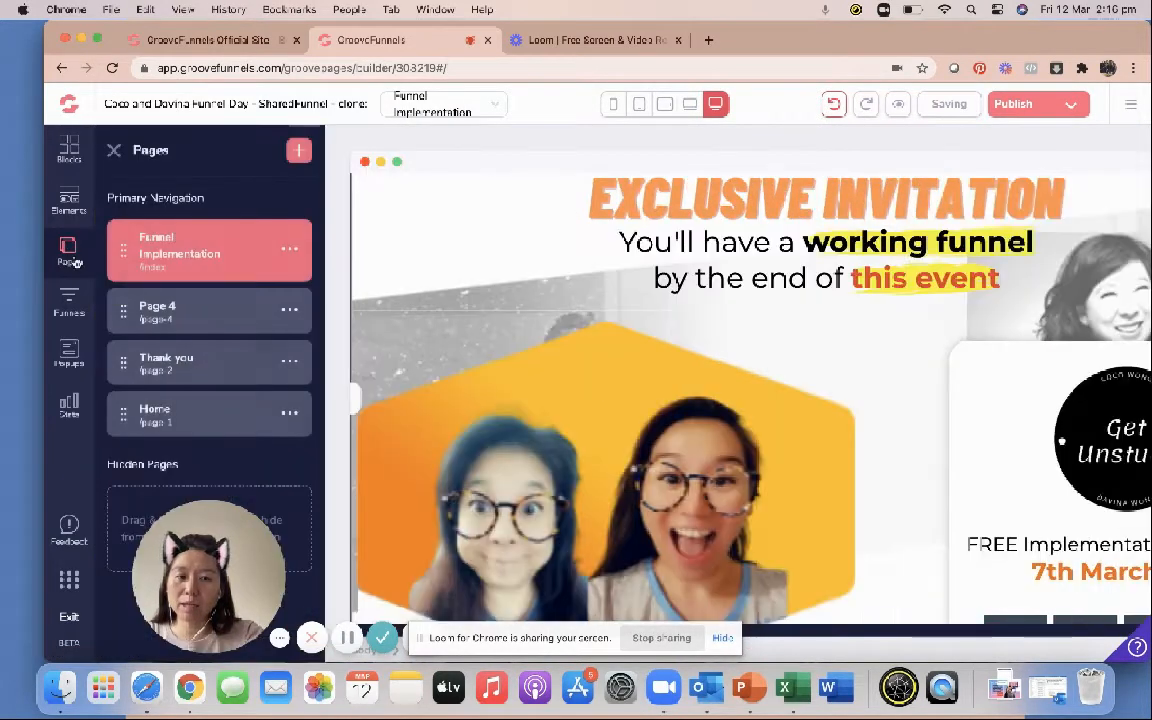
click(160, 310)
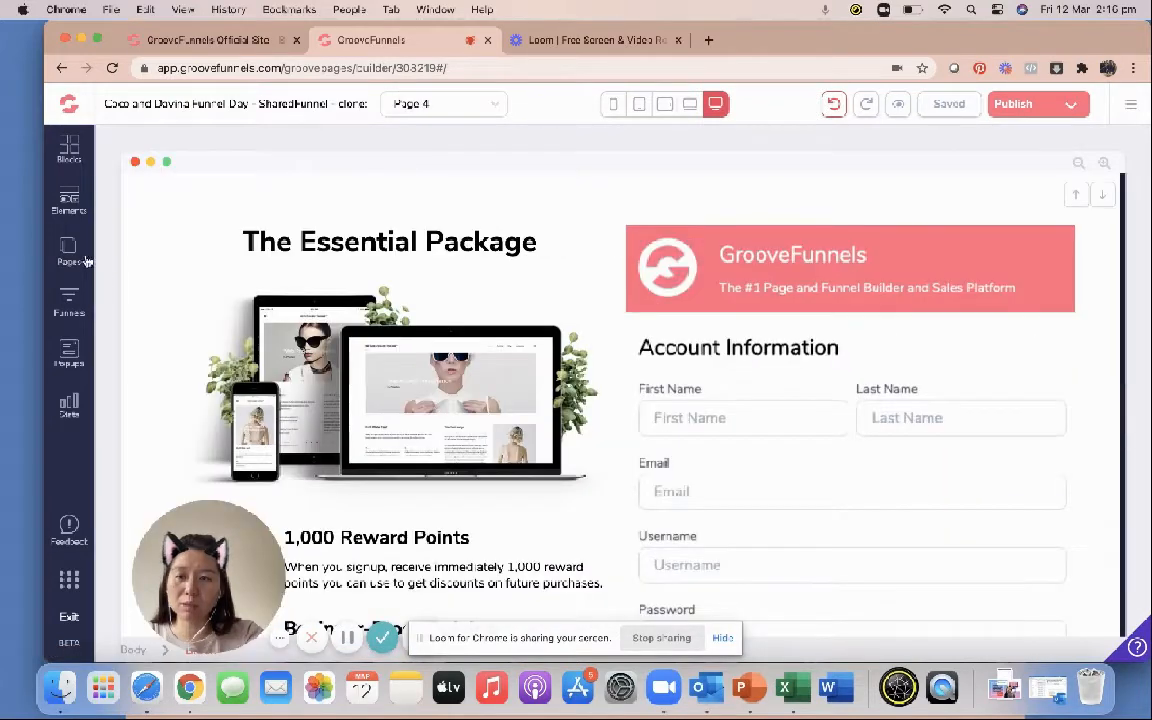
Rename Page 4 as Sales Page
click(69, 252)
click(289, 309)
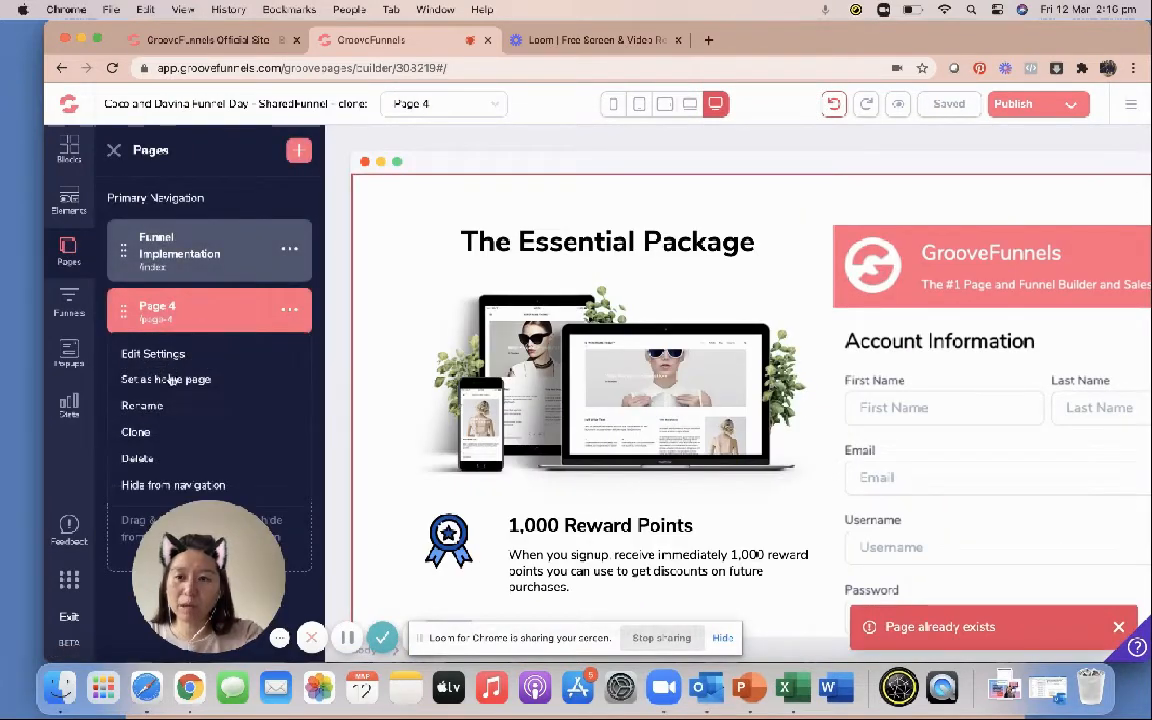
click(142, 405)
mouse_move(210, 312)
mouse_down()
mouse_move(103, 320)
mouse_move(150, 300)
mouse_up()
key(BackSpace)
key(BackSpace)
key(BackSpace)
key(BackSpace)
key(BackSpace)
key(BackSpace)
text(S)
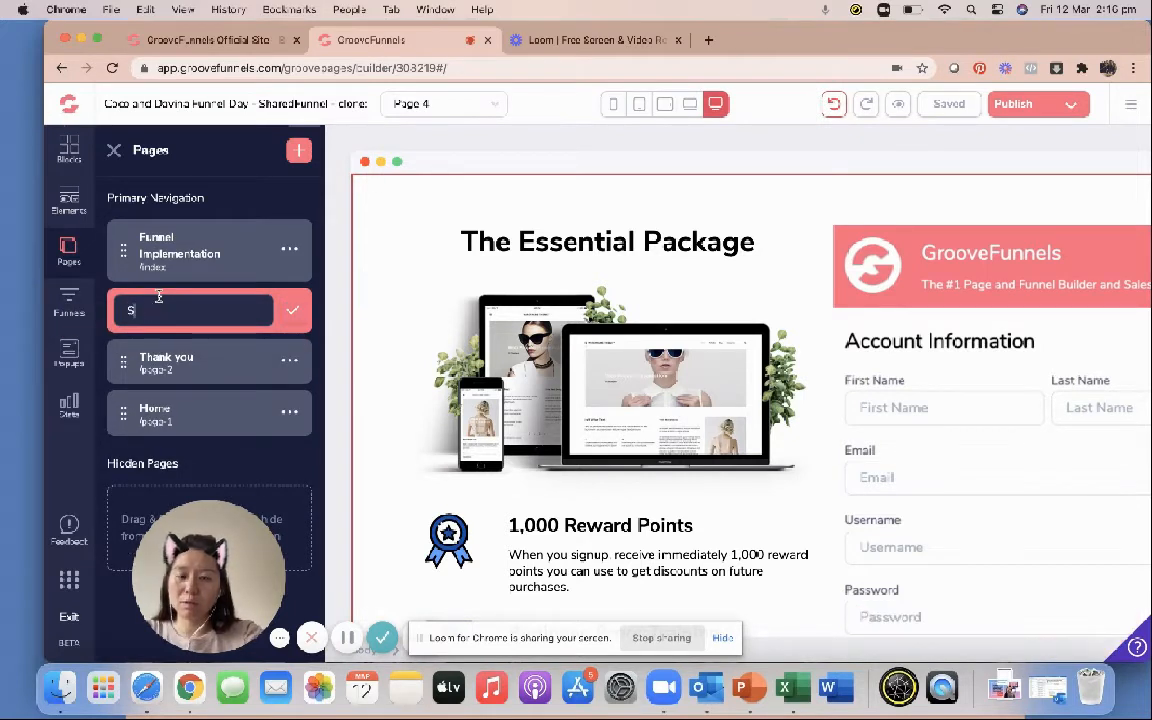
text(ales Page)
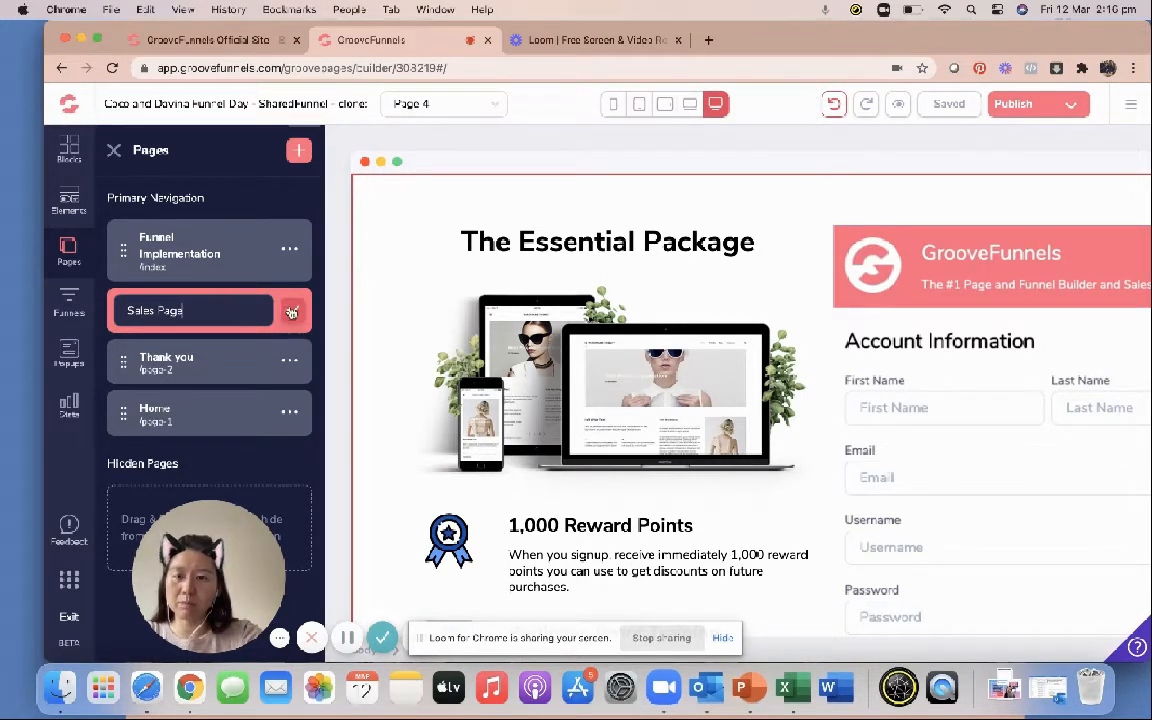
click(292, 313)
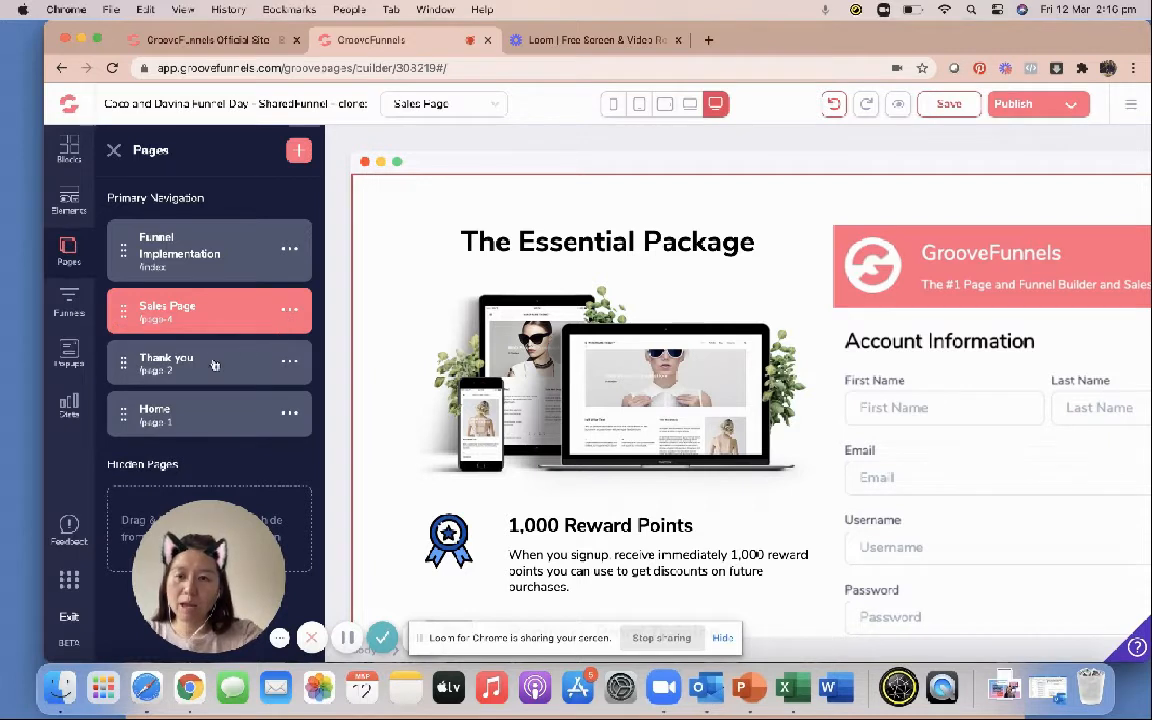
click(513, 352)
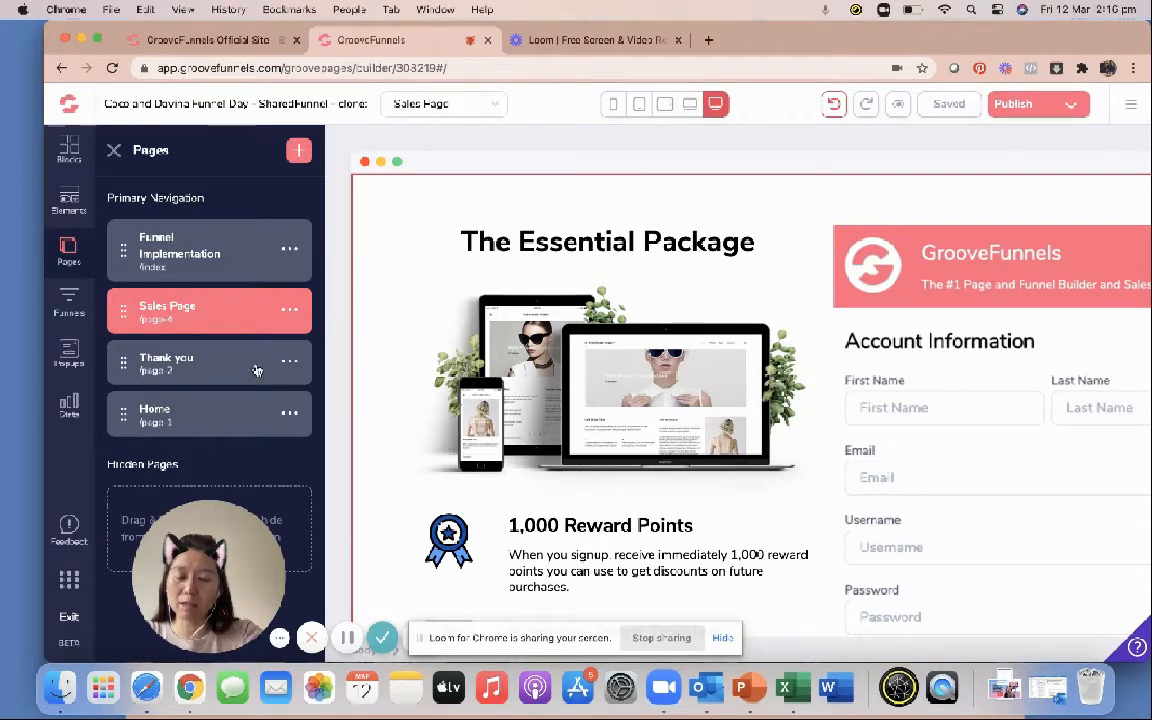
View the Thank you page's content and return to the Funnel Implementation page
click(256, 370)
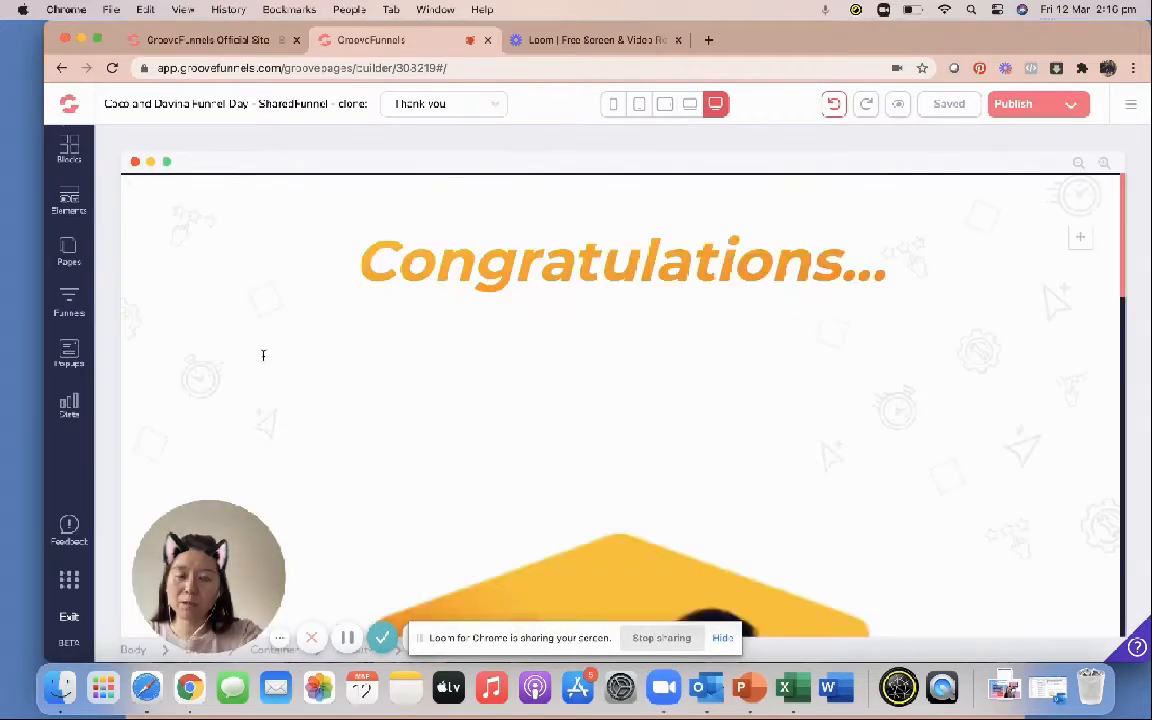
scroll(507, 381, down, 8)
scroll(507, 381, up, 8)
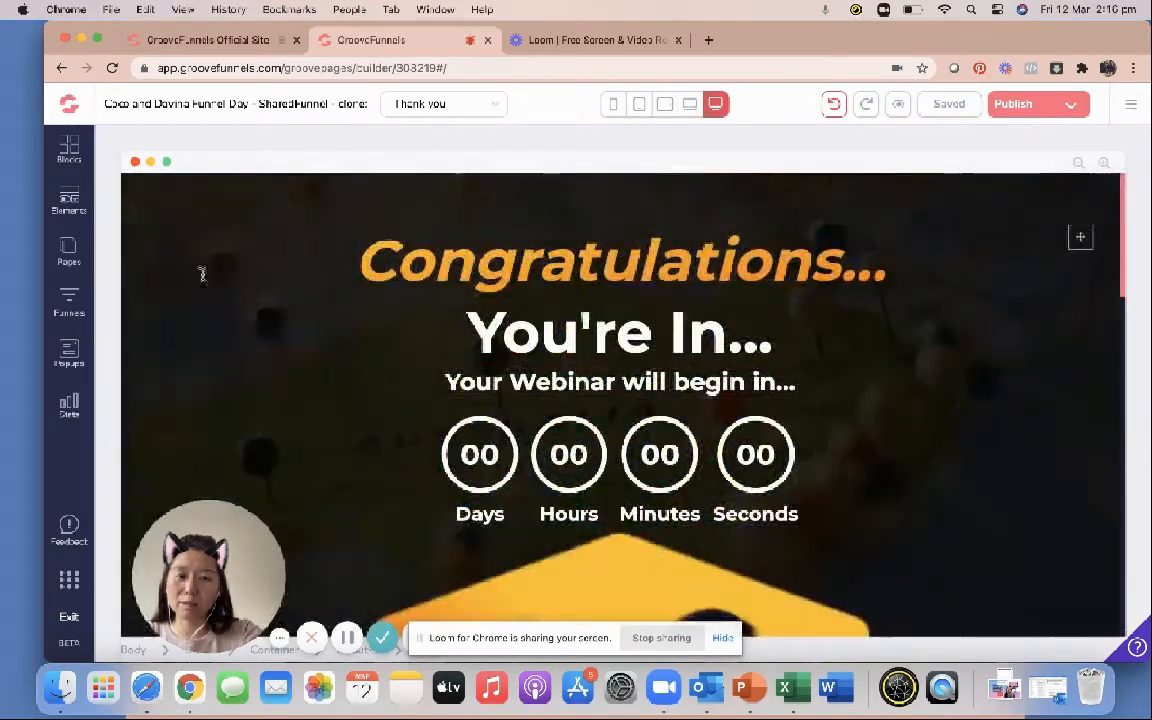
click(70, 255)
click(192, 251)
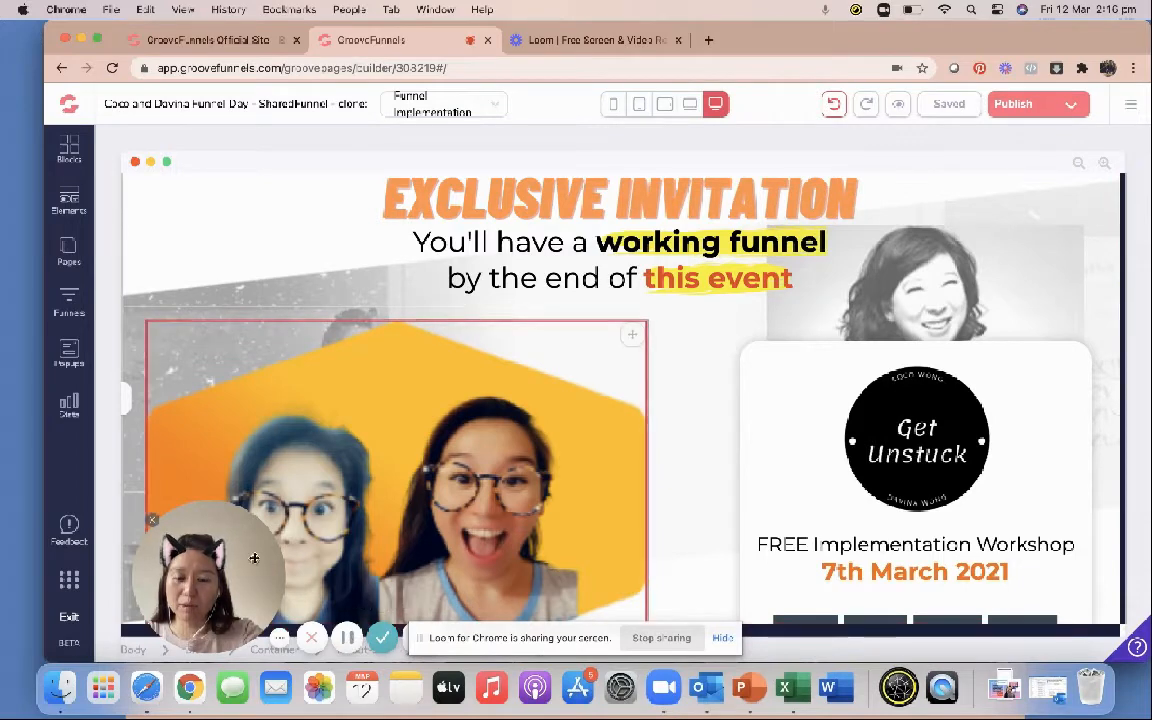
Switch to GrooveSell and start a new product funnel from its product funnels list
click(70, 583)
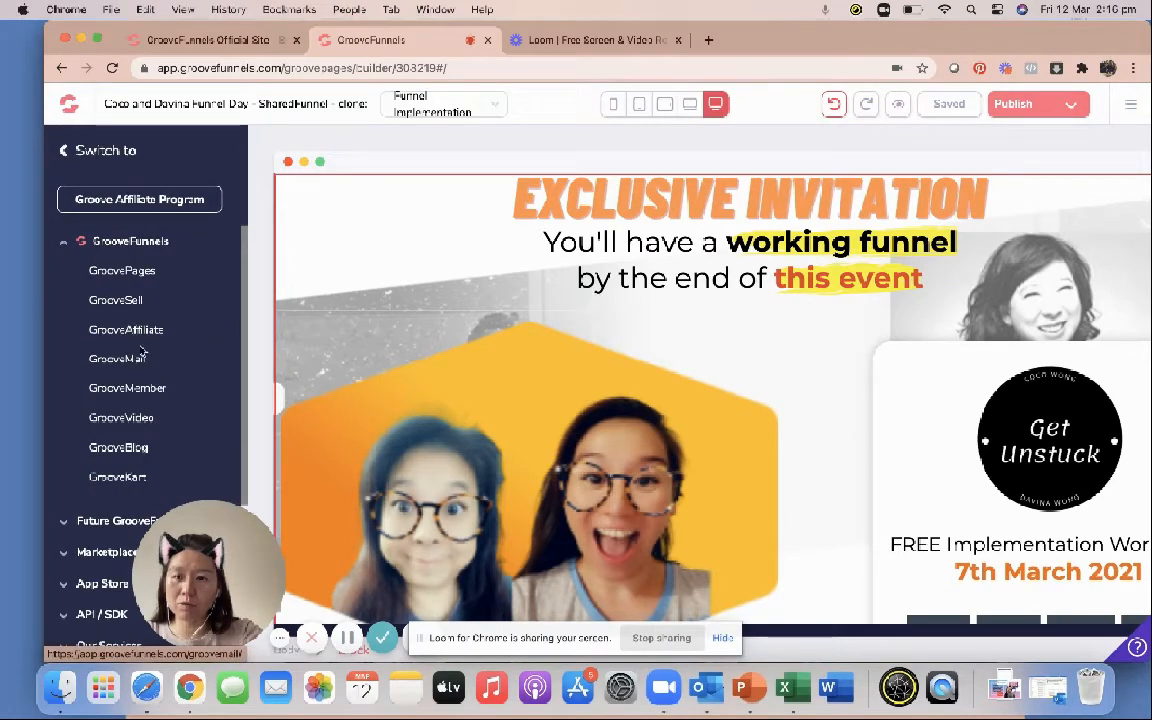
click(127, 306)
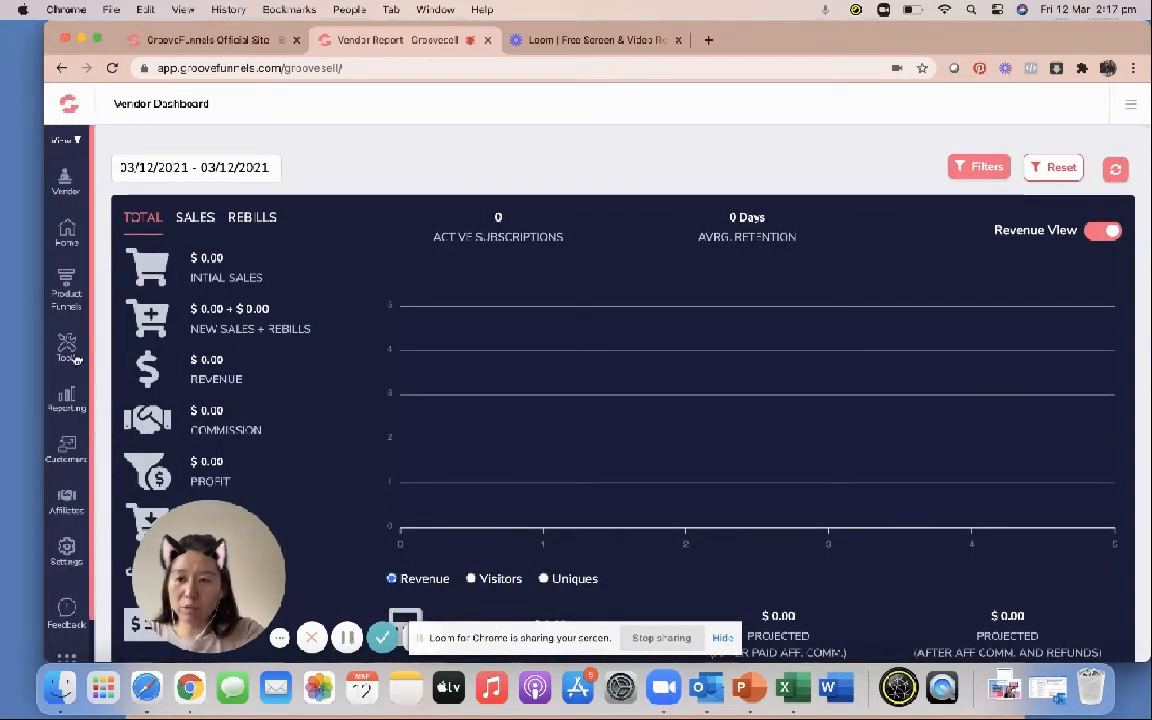
click(68, 287)
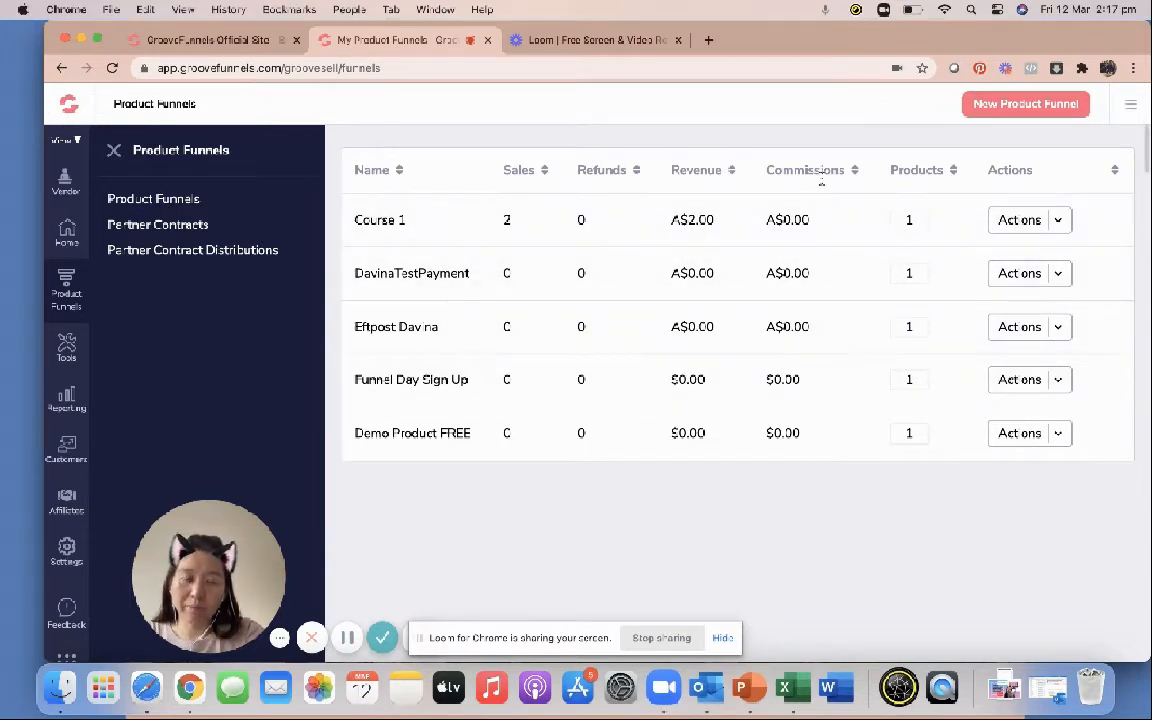
click(1043, 104)
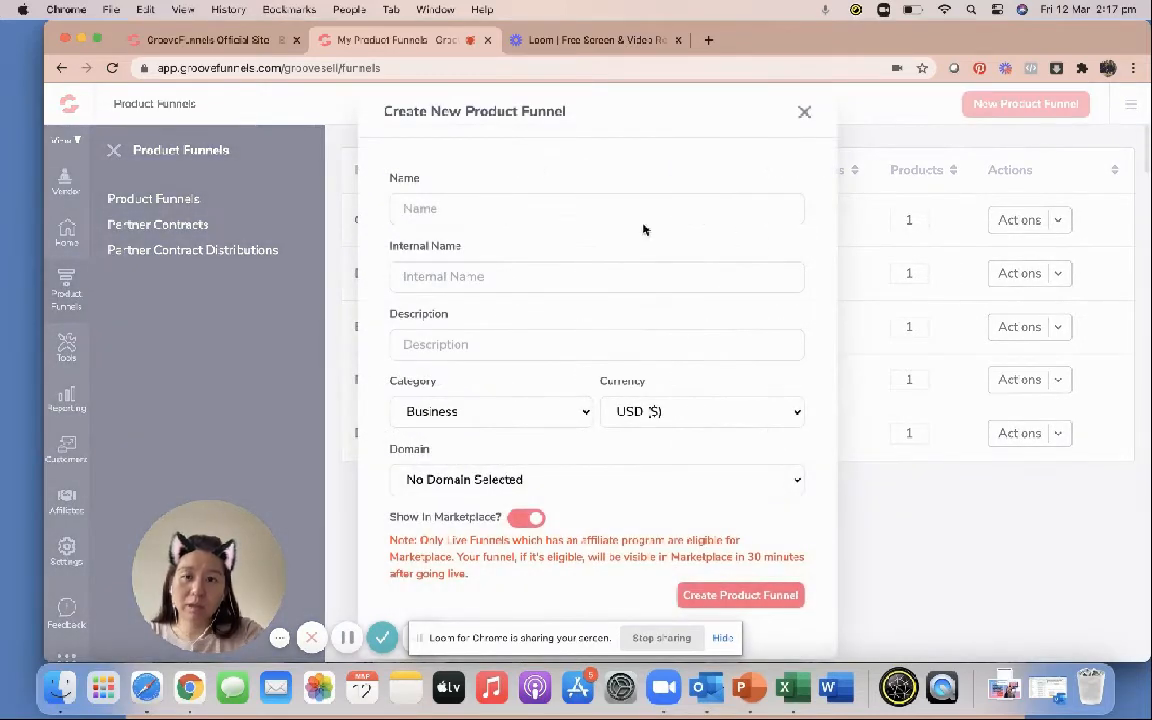
click(643, 209)
text(Demo Product)
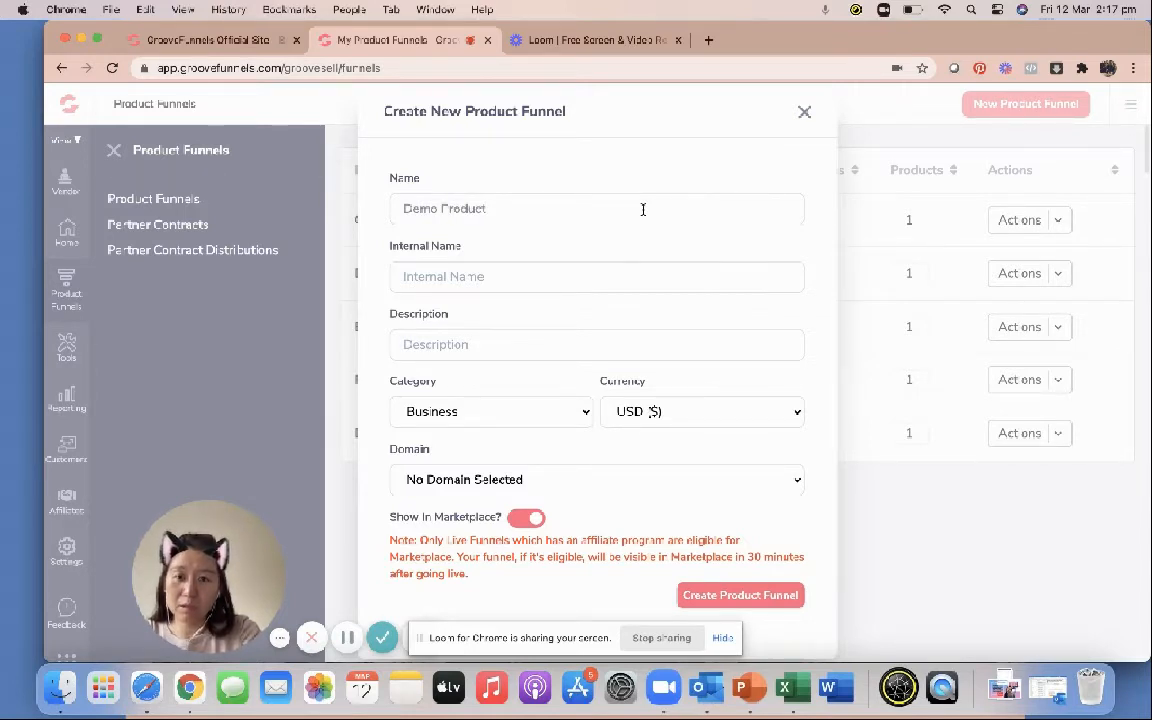
key(BackSpace)
key(BackSpace)
key(BackSpace)
key(BackSpace)
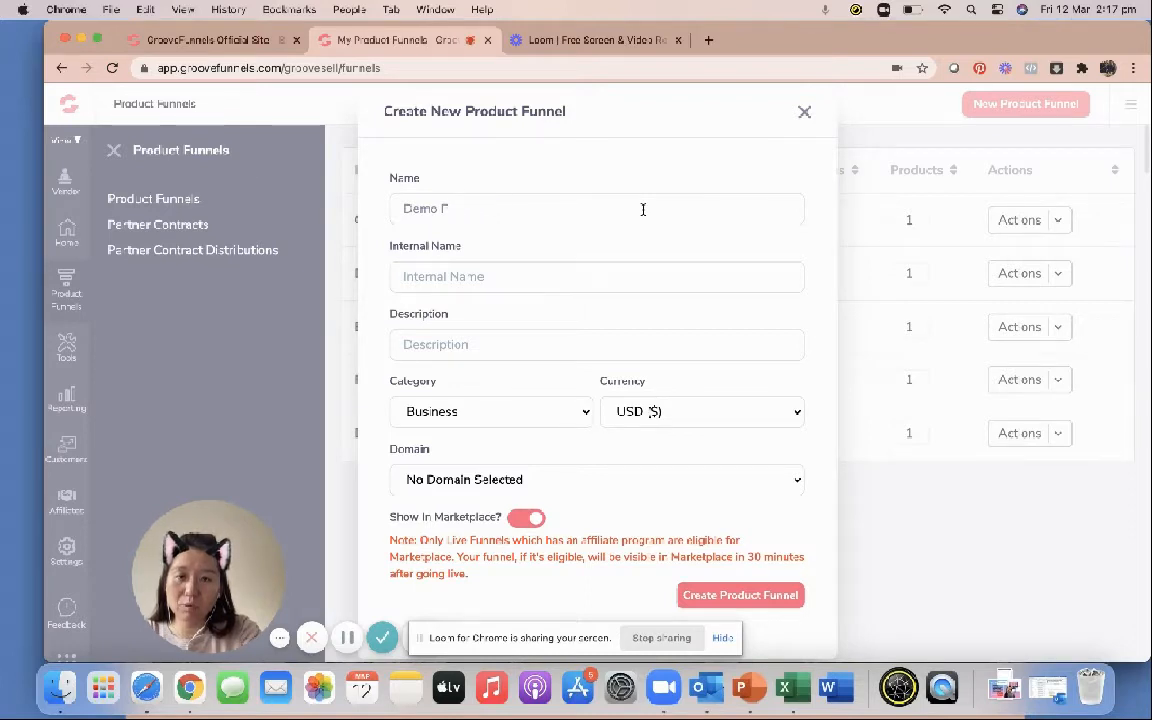
text(re-Training)
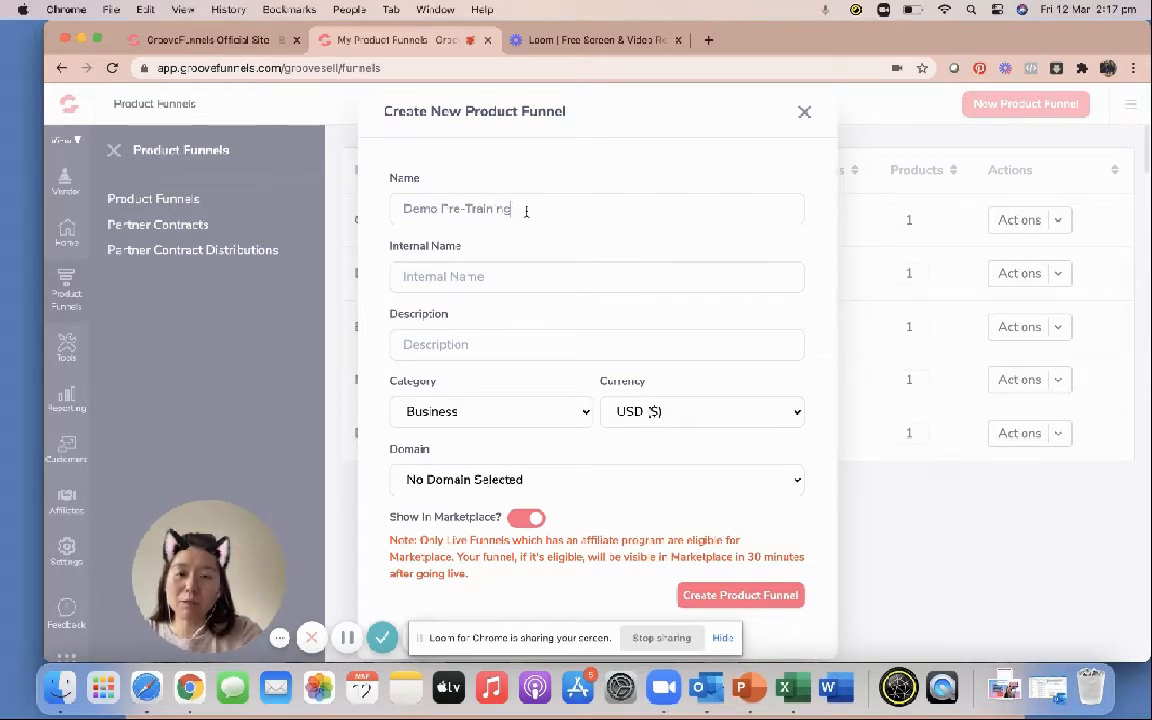
Set the new product funnel's name to Special Price Membership
drag(526, 211, 350, 202)
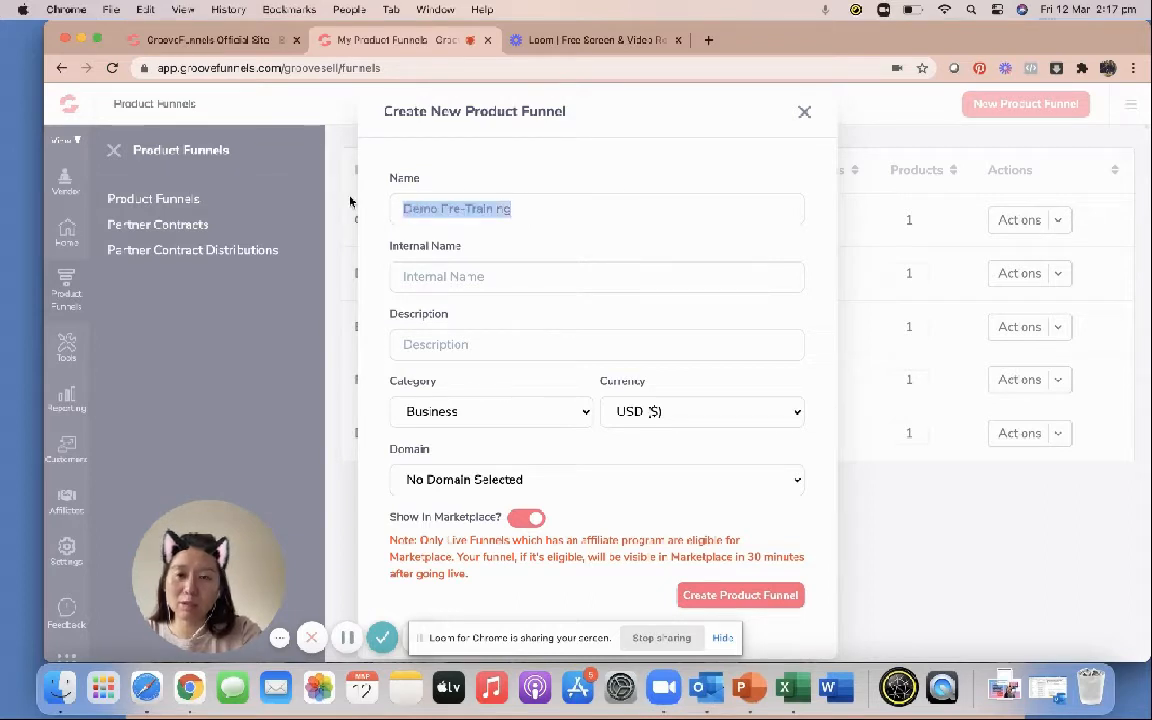
text(Spell)
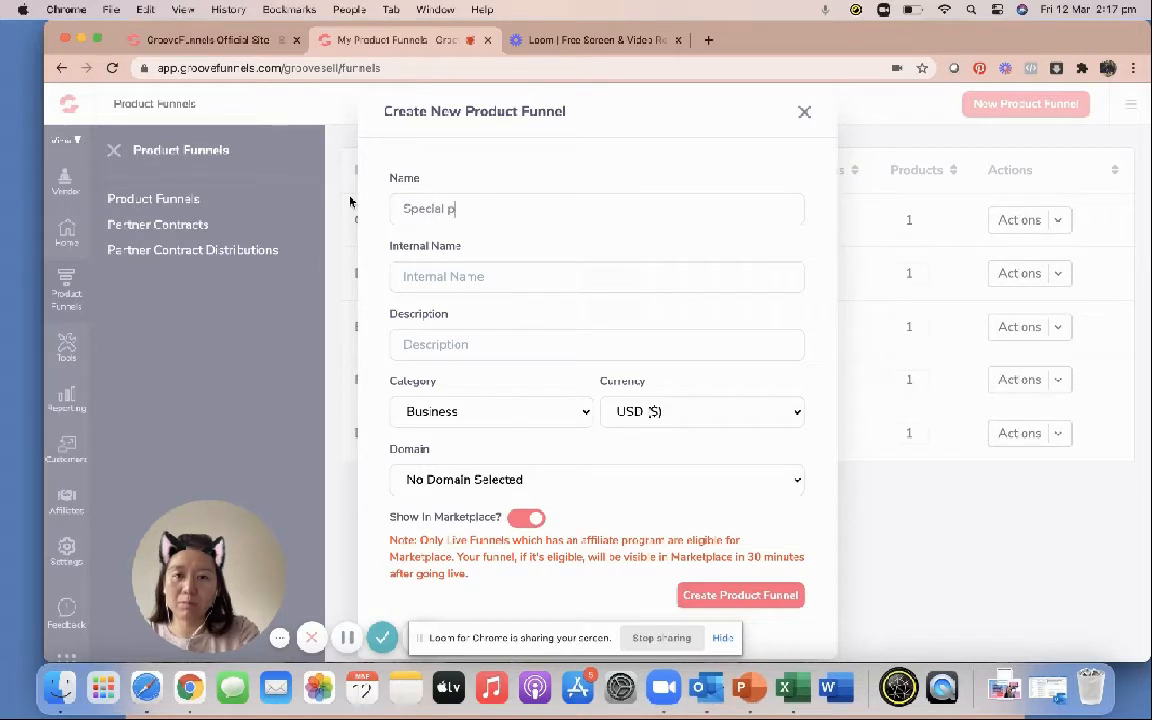
text(al Price )
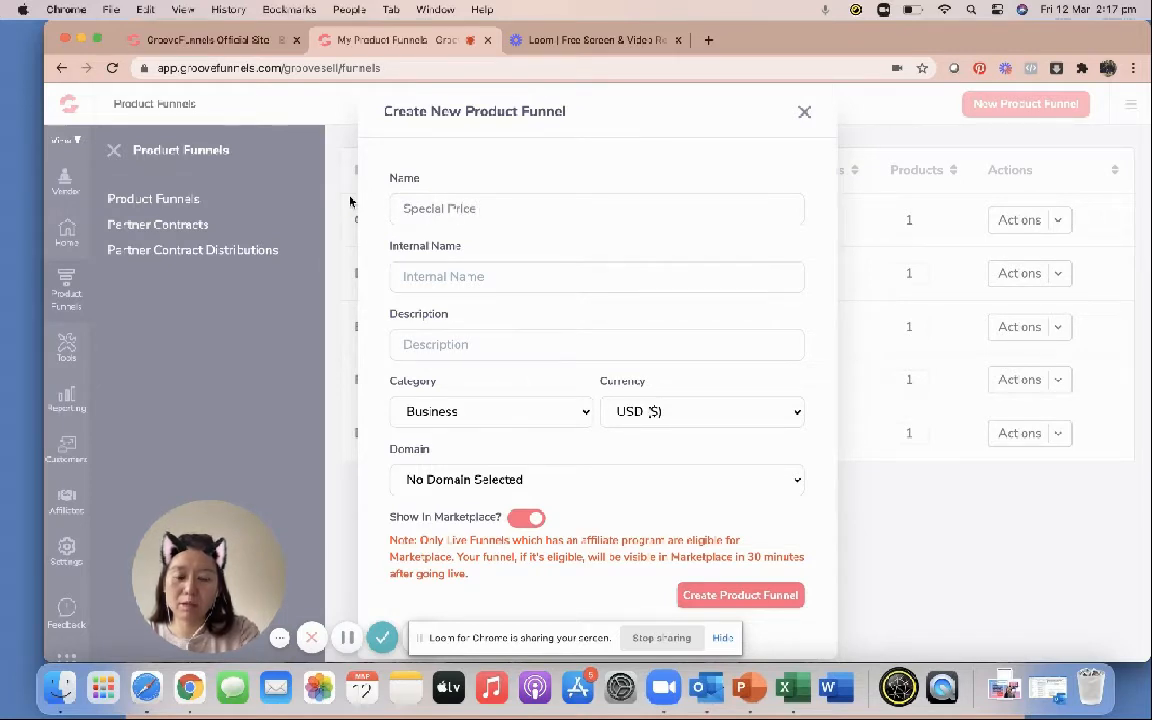
text(Membership)
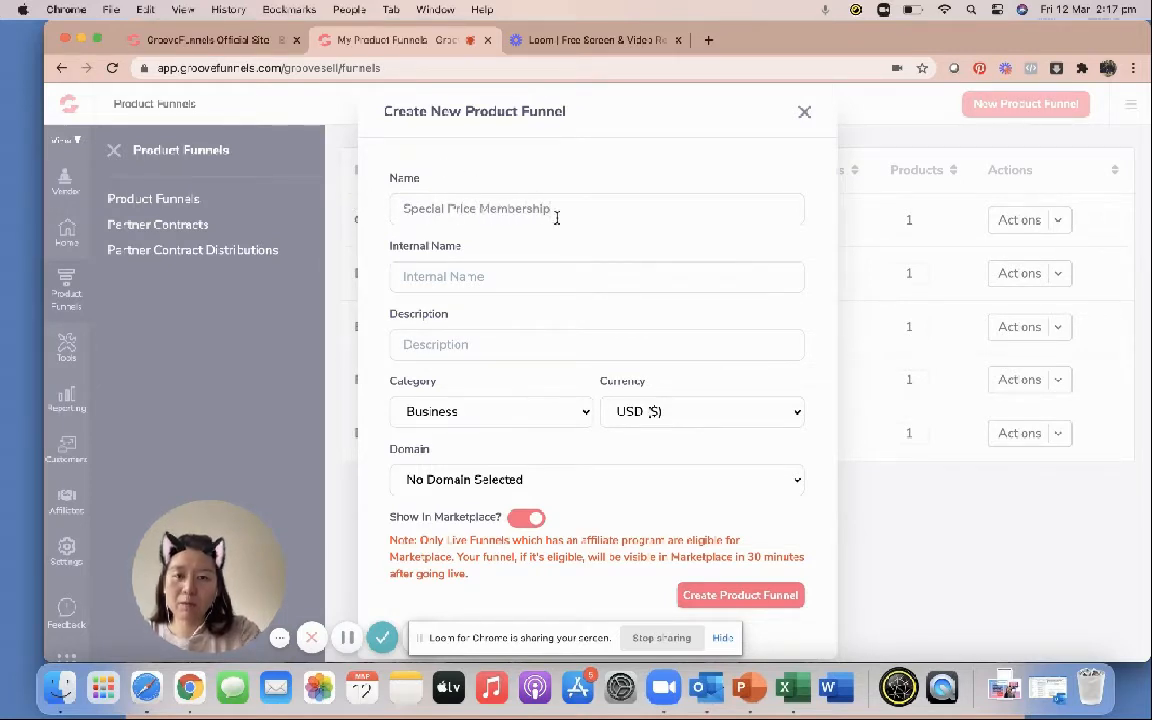
Copy the funnel's name into its internal name and description, and keep USD ($) as the currency
drag(557, 218, 372, 192)
right_click(478, 205)
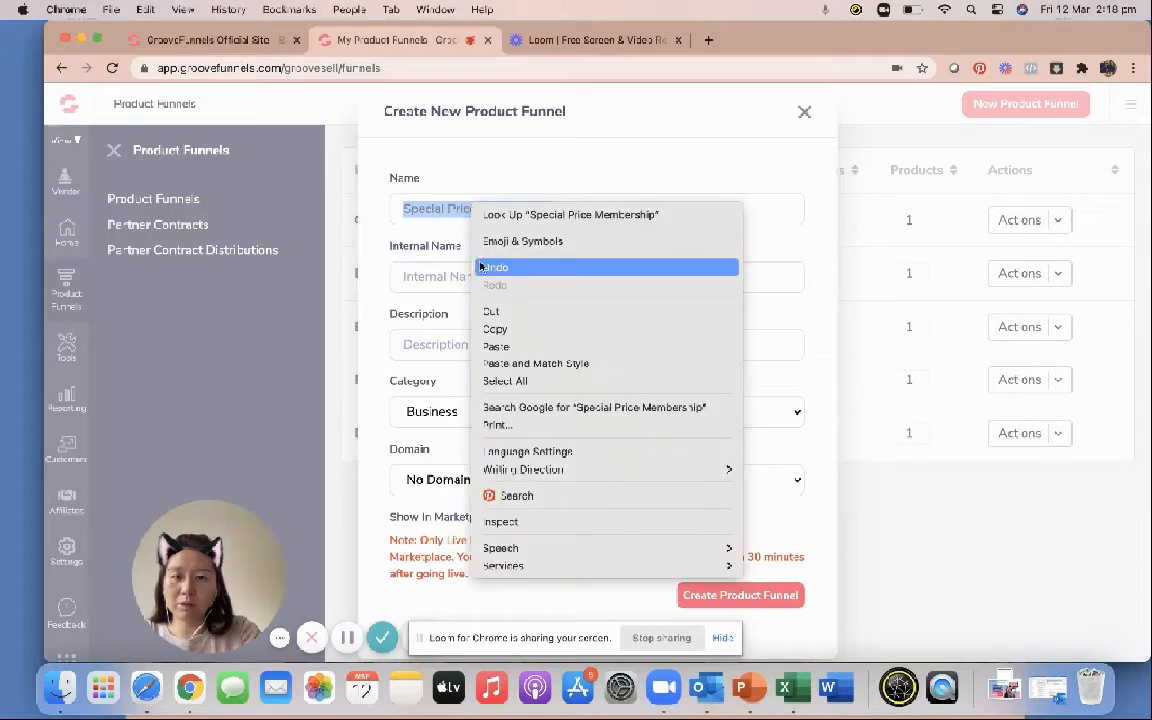
click(495, 329)
right_click(452, 284)
click(474, 398)
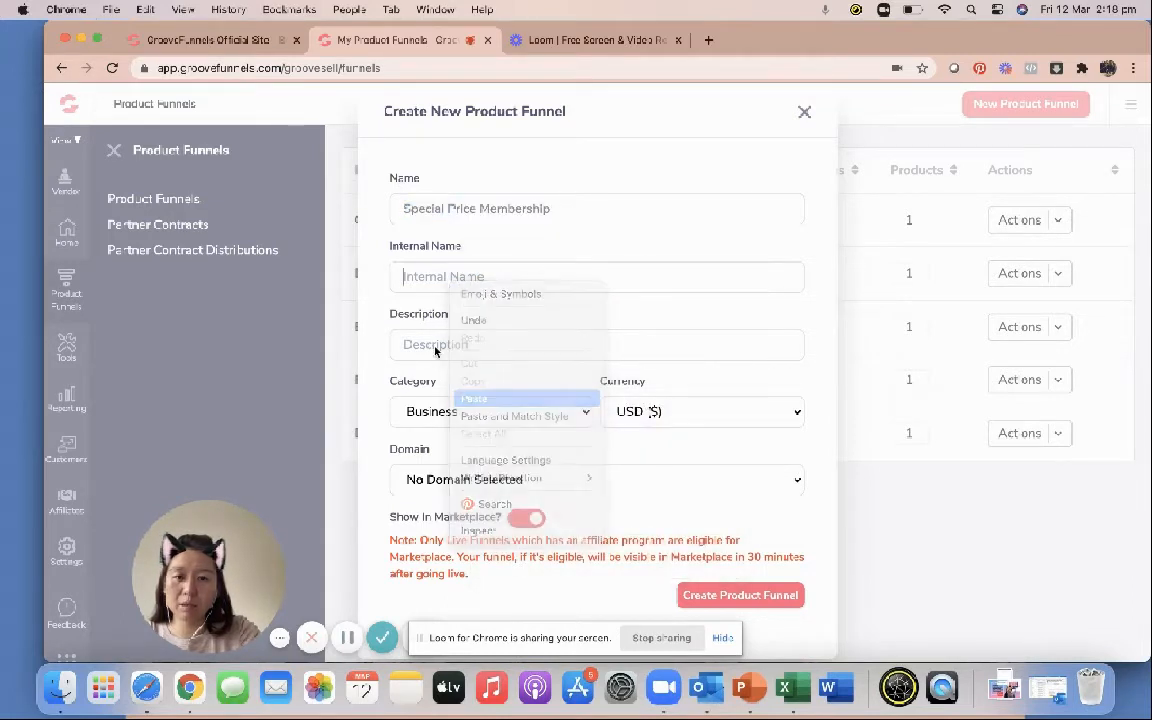
right_click(435, 346)
click(478, 455)
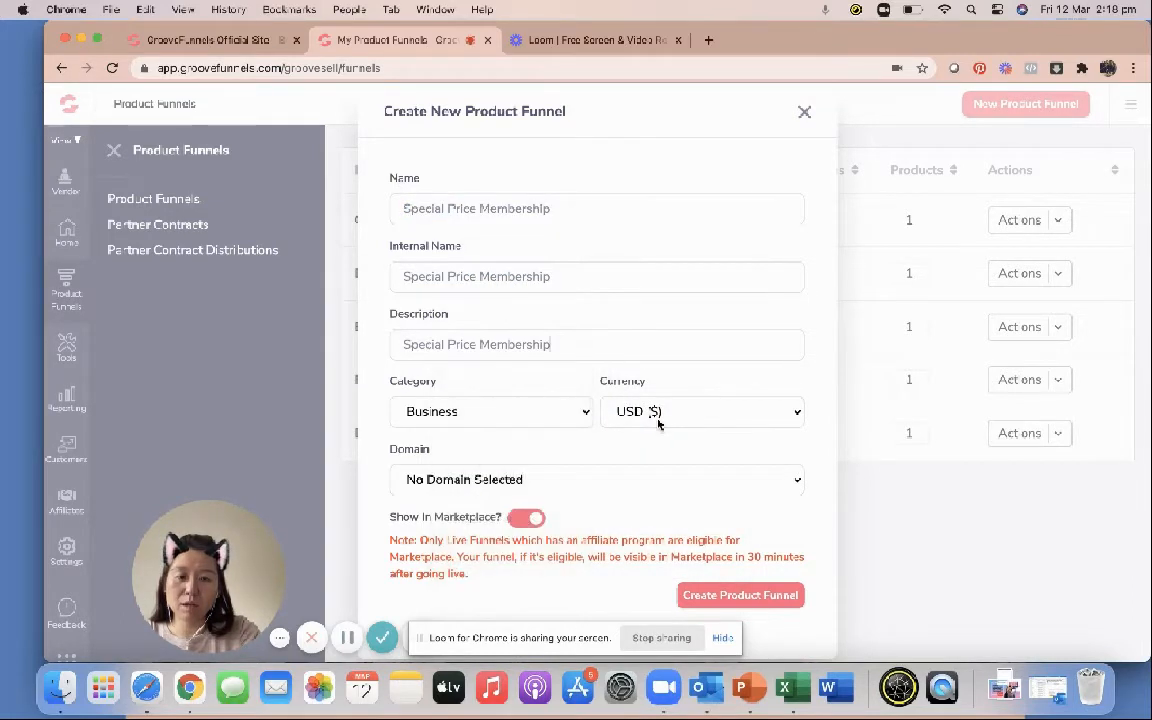
click(658, 424)
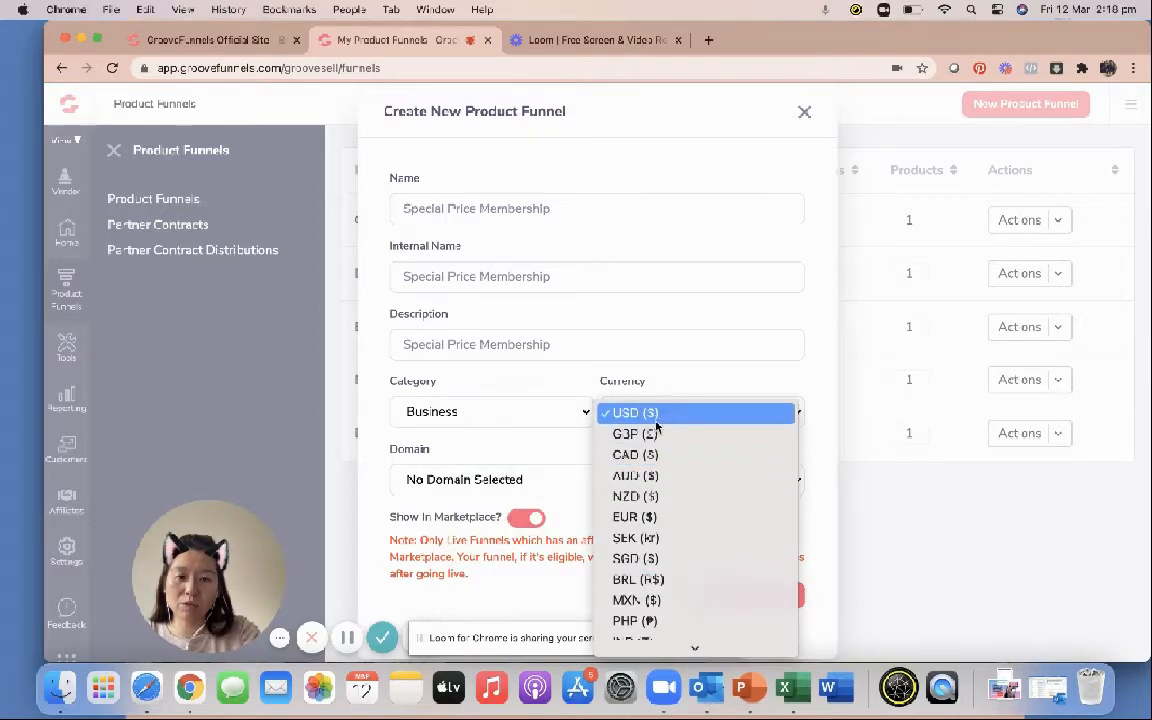
click(656, 420)
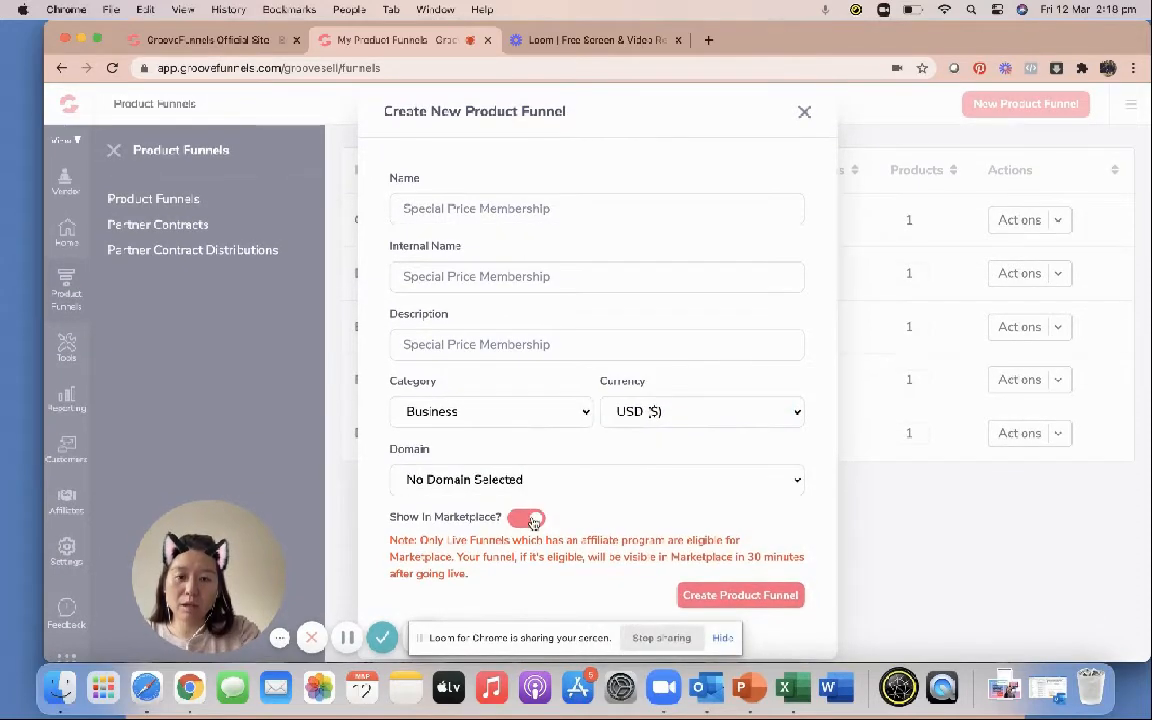
Turn off Show In Marketplace for the Special Price Membership funnel and create the product funnel
click(527, 518)
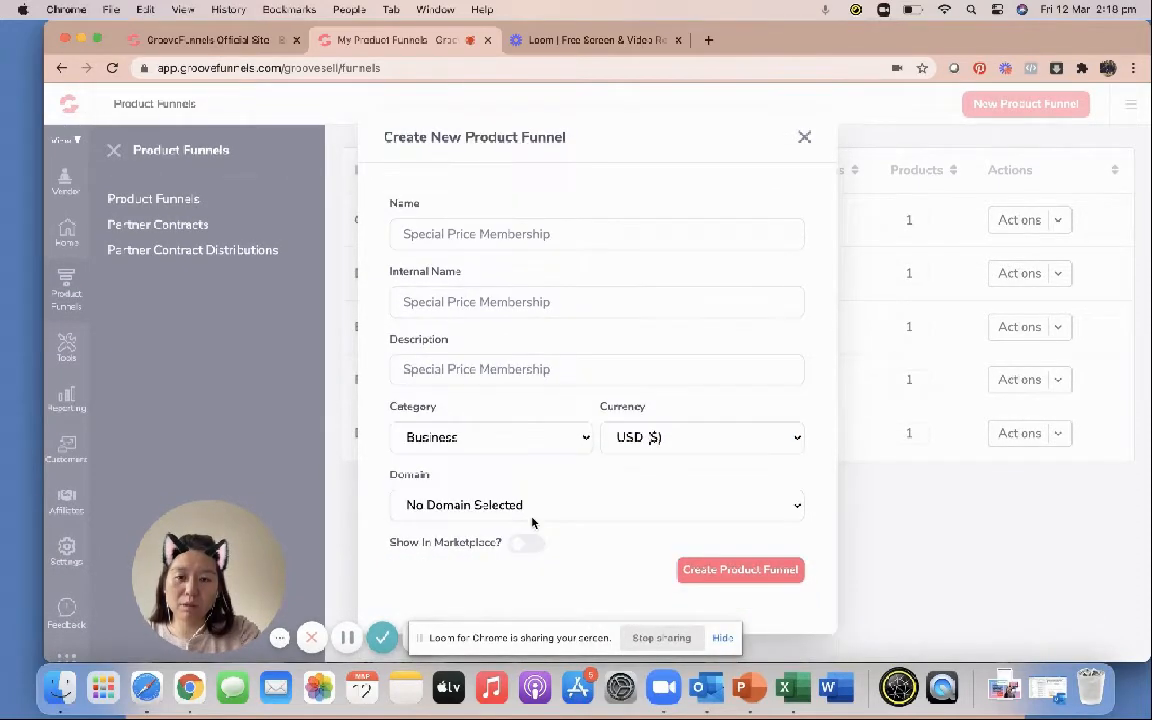
click(731, 577)
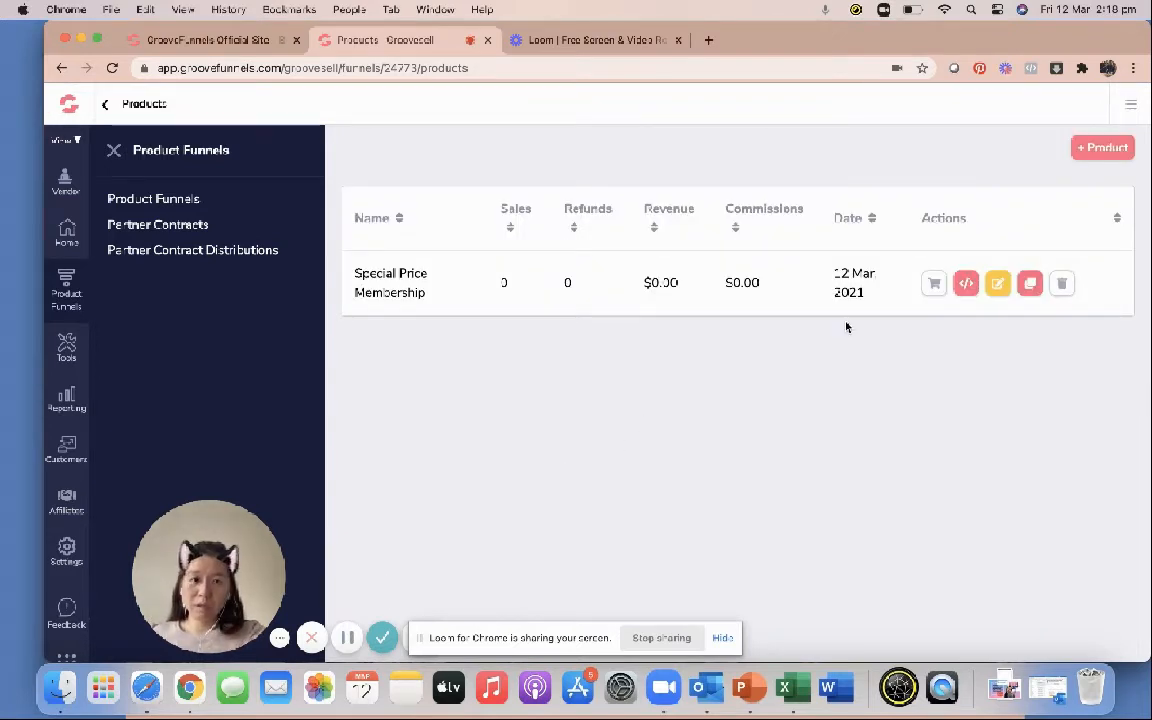
Edit the funnel's product, set its internal name to Special Price Membership, and save to move on to pricing
click(998, 285)
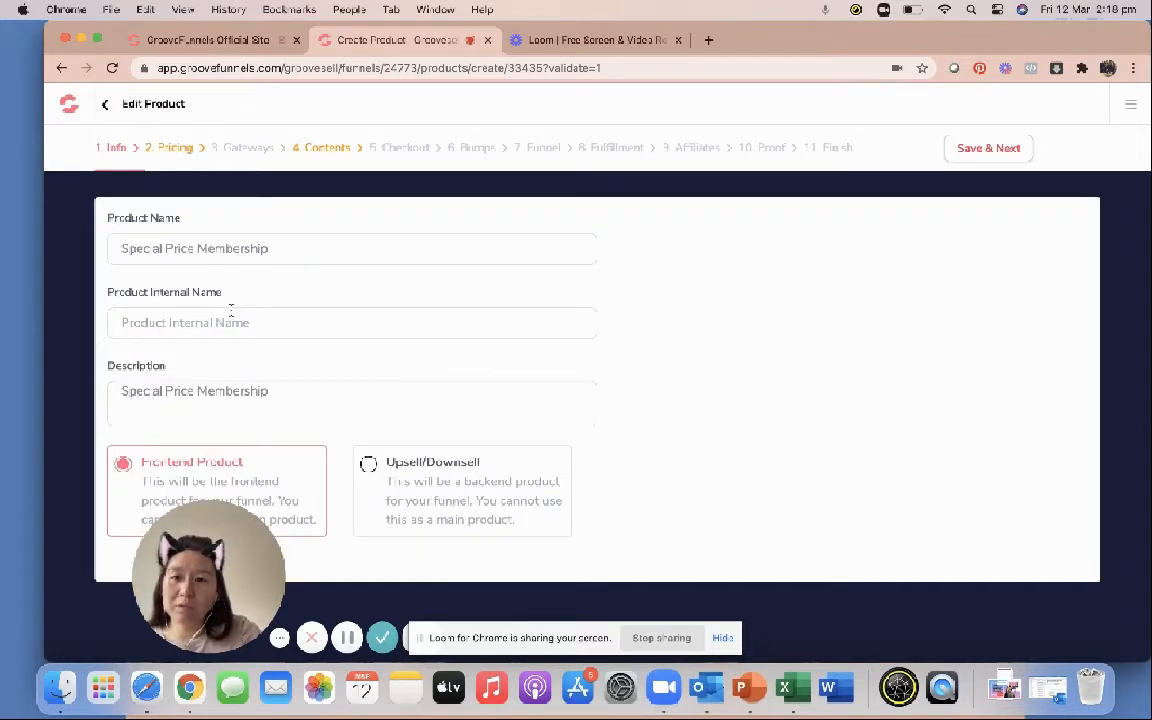
right_click(218, 320)
click(228, 390)
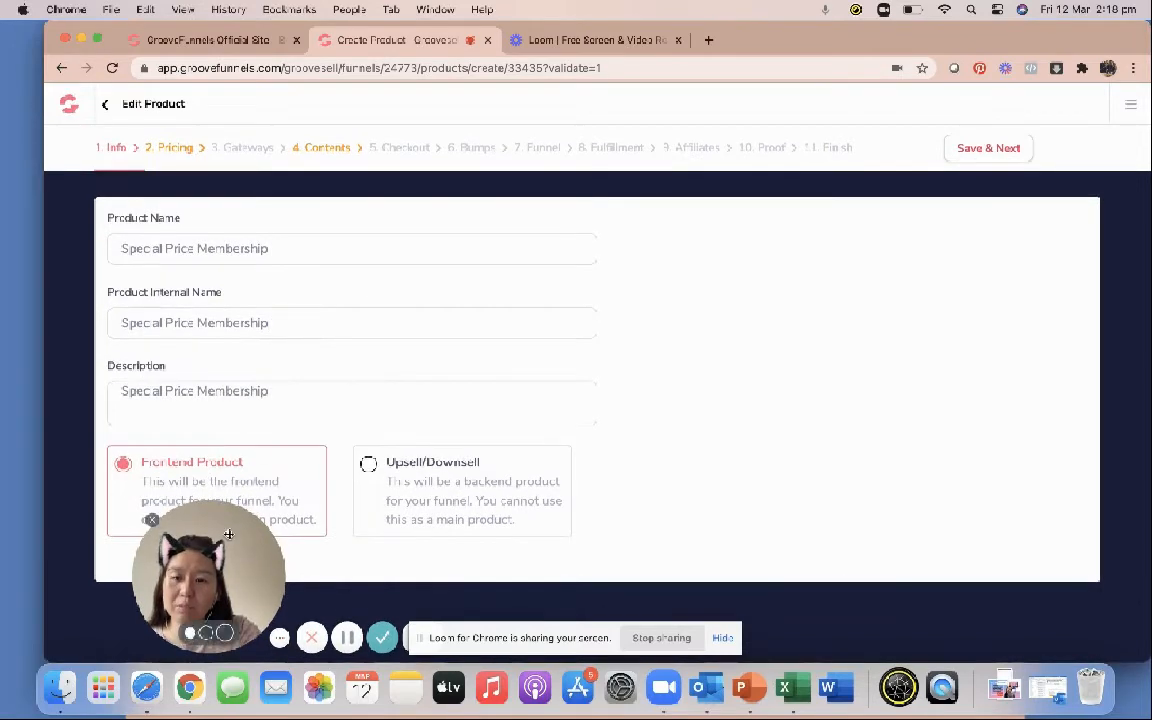
drag(229, 535, 689, 537)
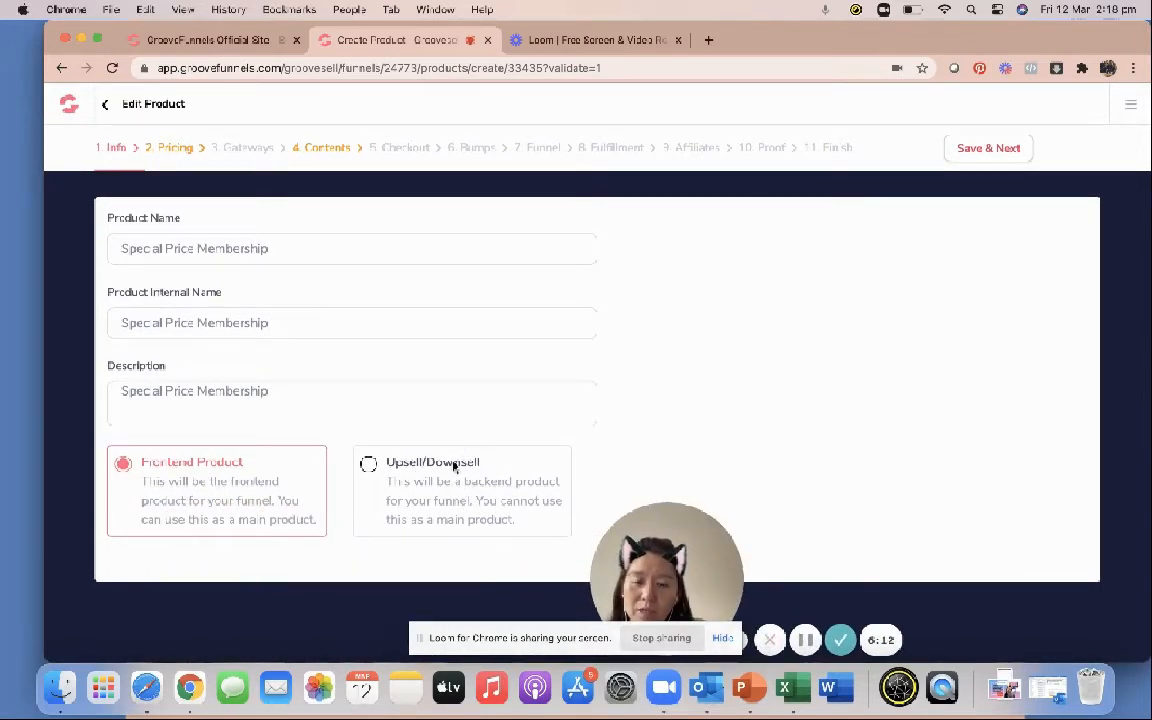
click(985, 148)
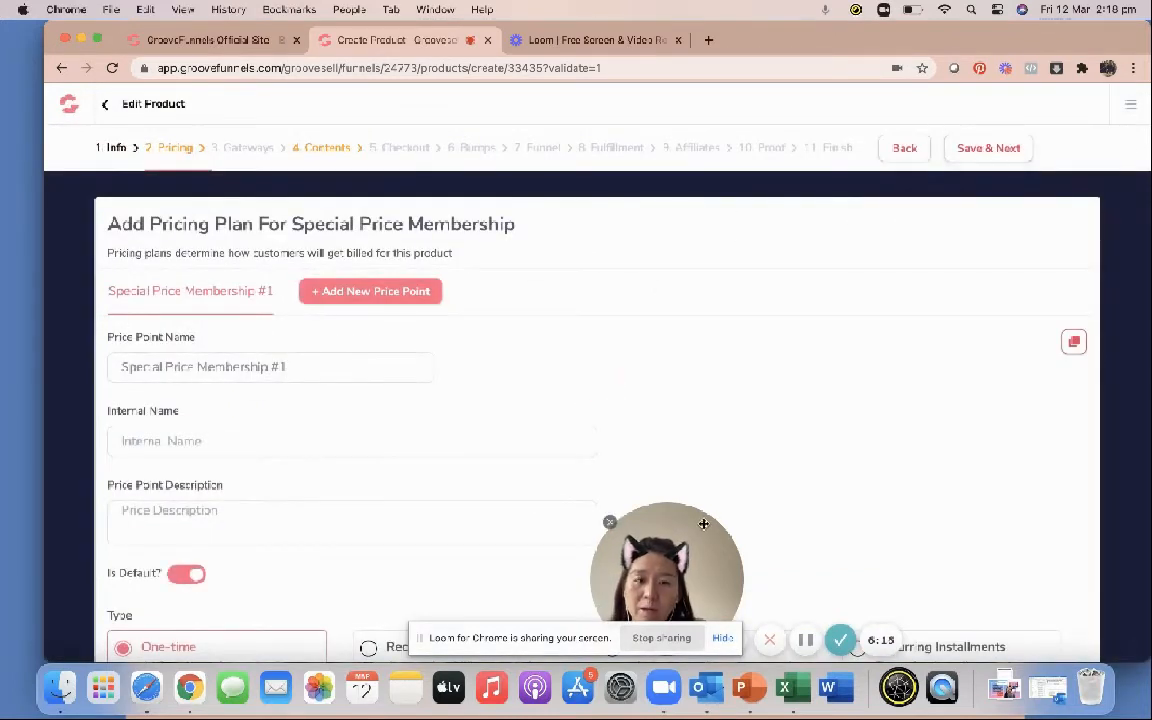
Remove the #1 suffix from the price point name so it reads Special Price Membership
drag(703, 523, 725, 523)
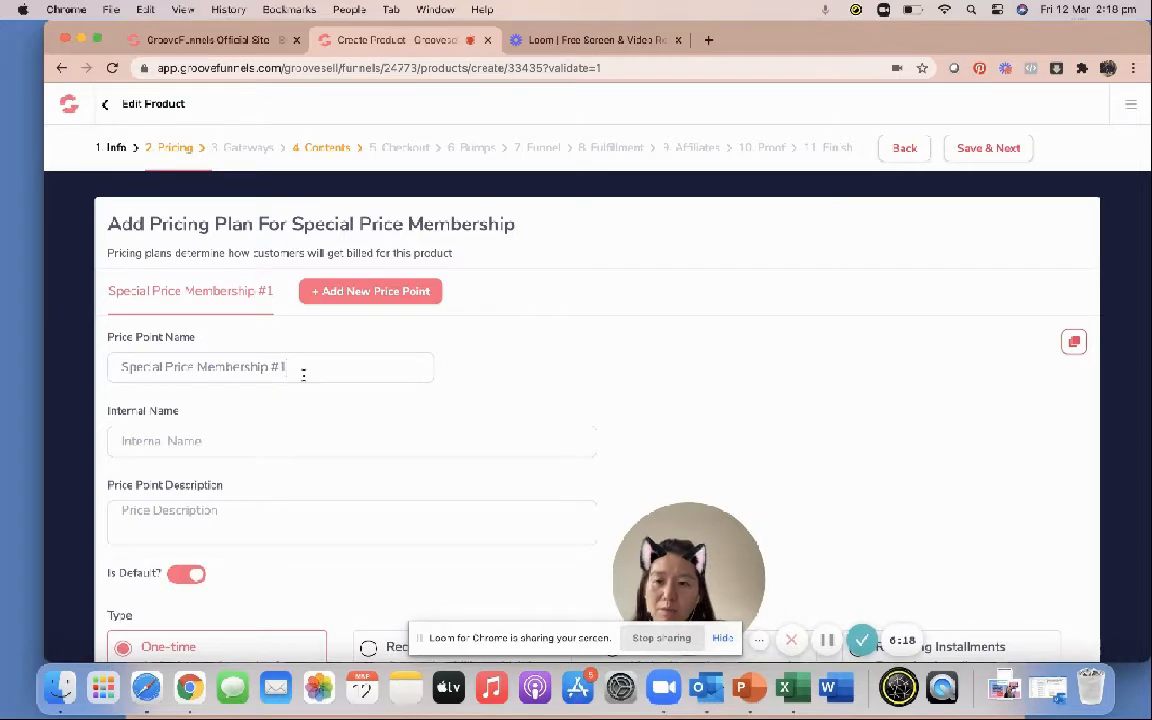
key(BackSpace)
key(BackSpace)
key(BackSpace)
scroll(120, 408, down, 4)
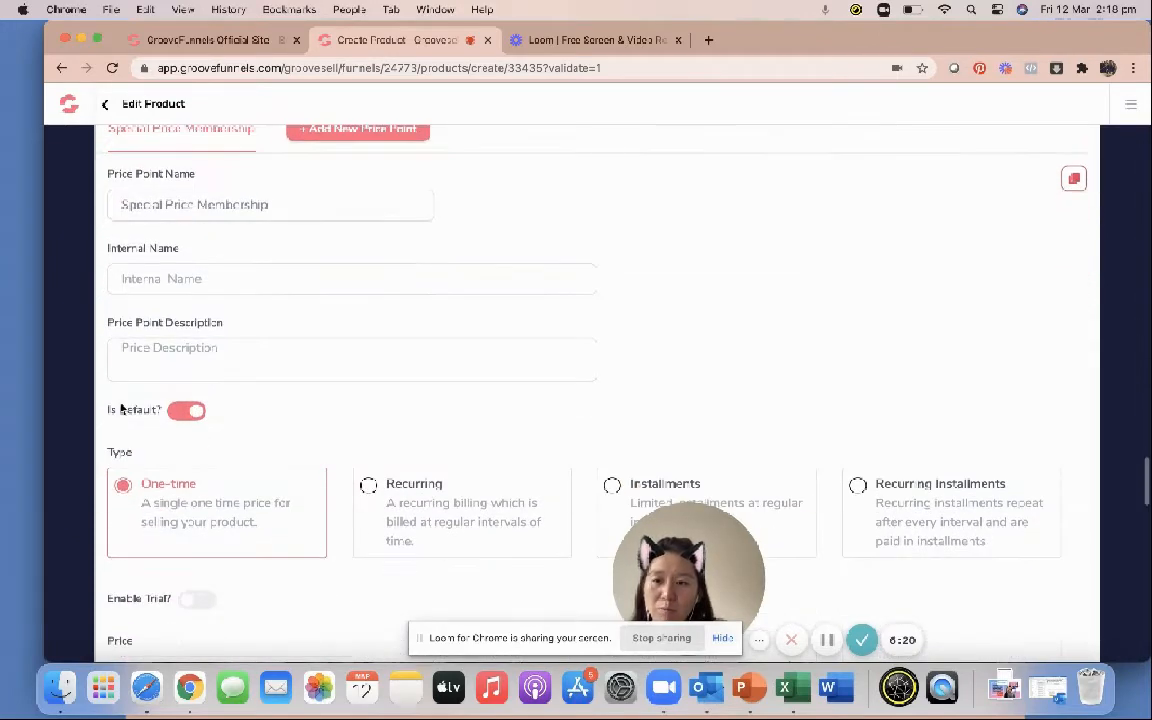
Paste Special Price Membership as the price point's internal name and description
right_click(166, 278)
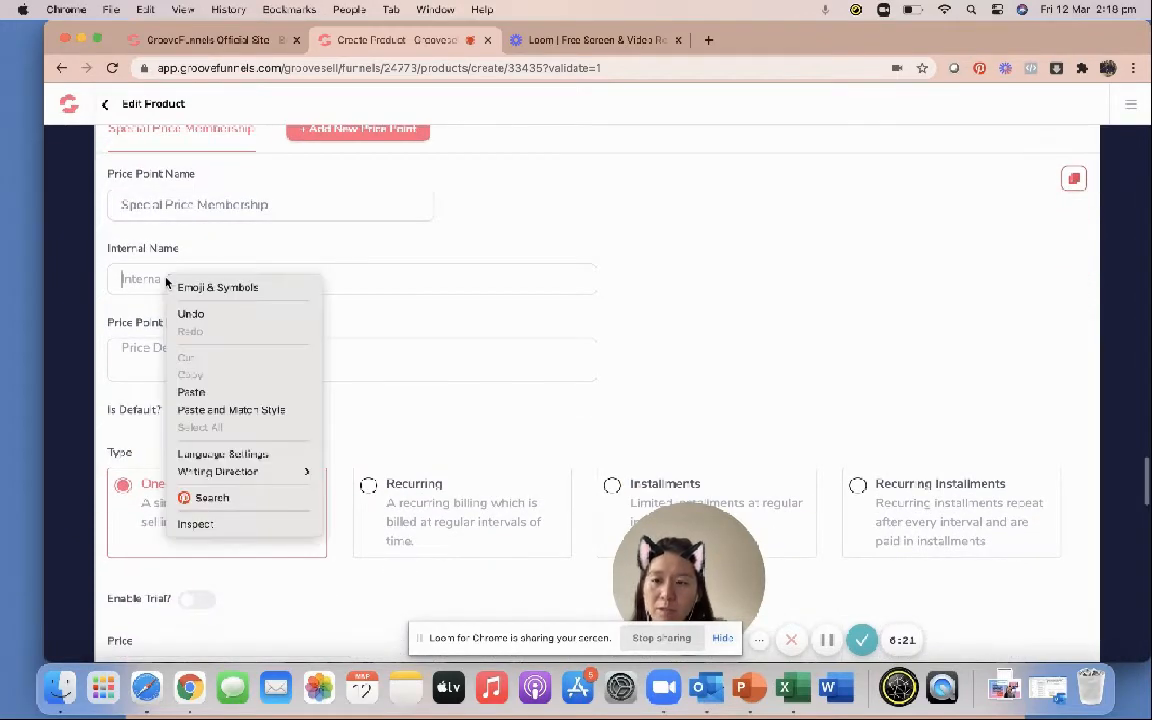
click(190, 391)
click(171, 348)
right_click(171, 348)
click(205, 467)
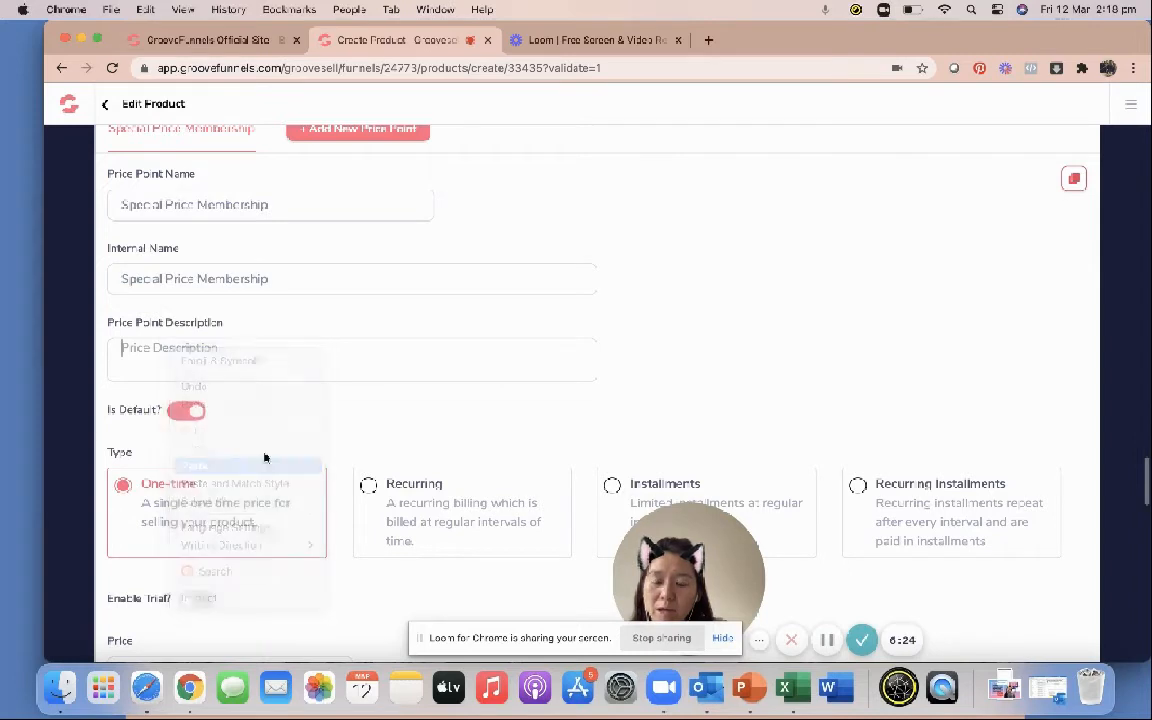
Set the one-time price of the Special Price Membership price point to 10.00
scroll(235, 490, down, 2)
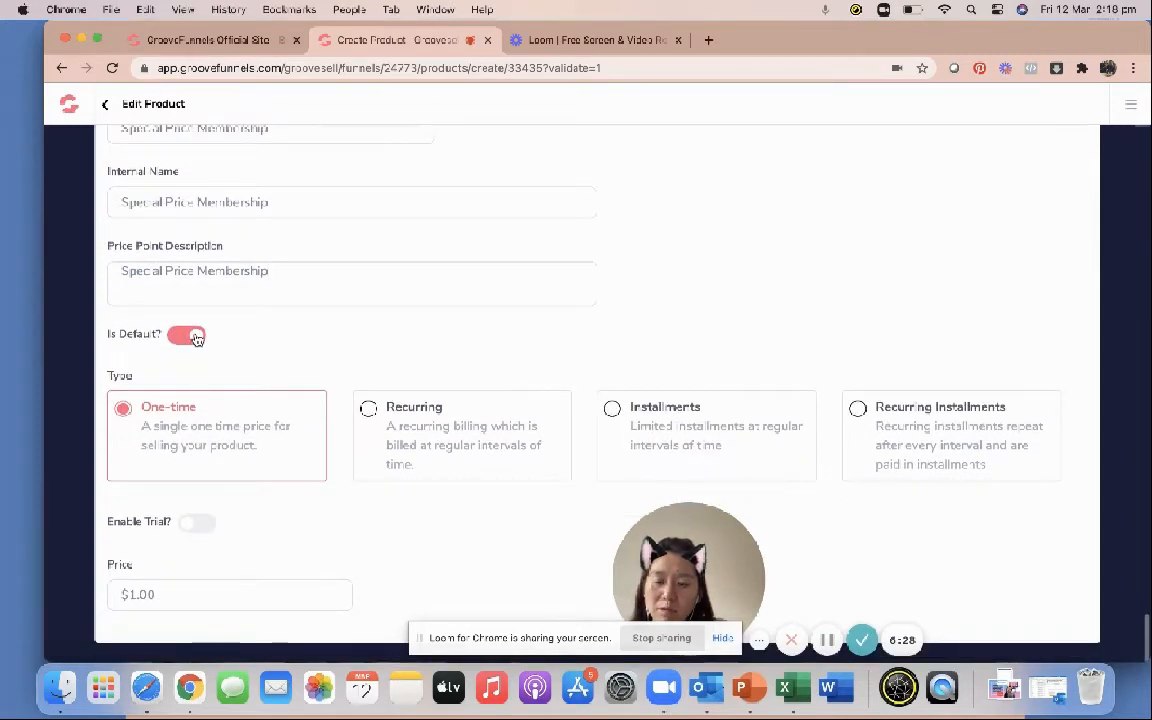
drag(196, 598, 46, 574)
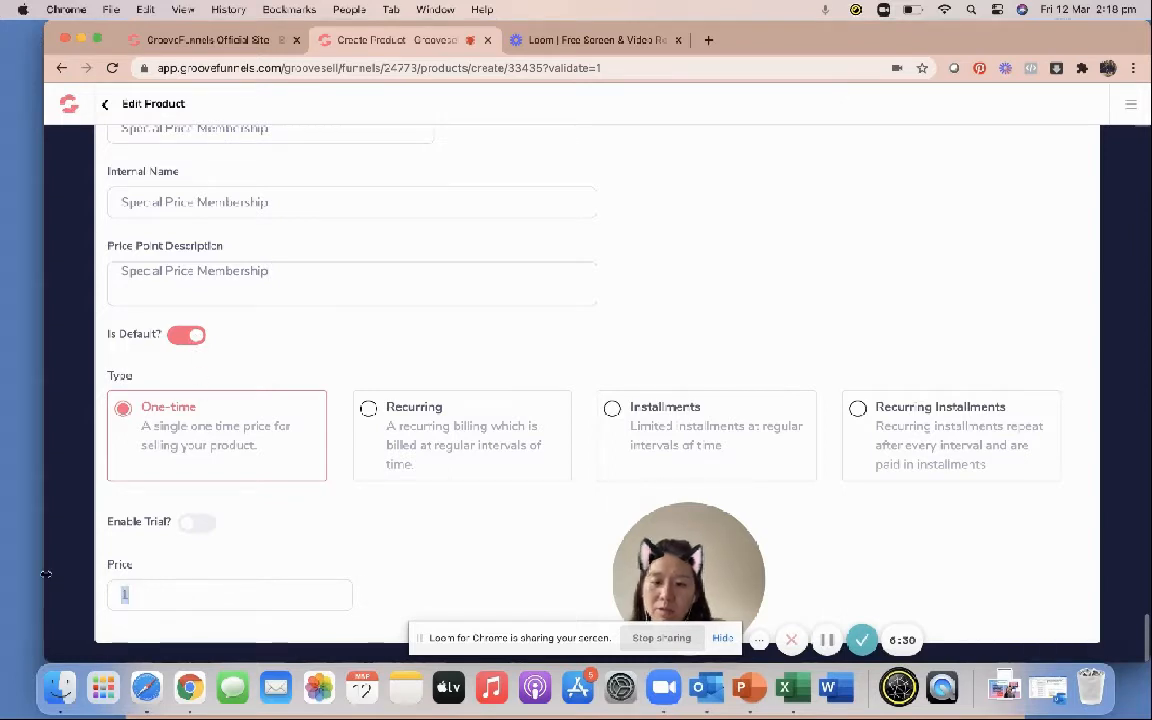
text(0.00)
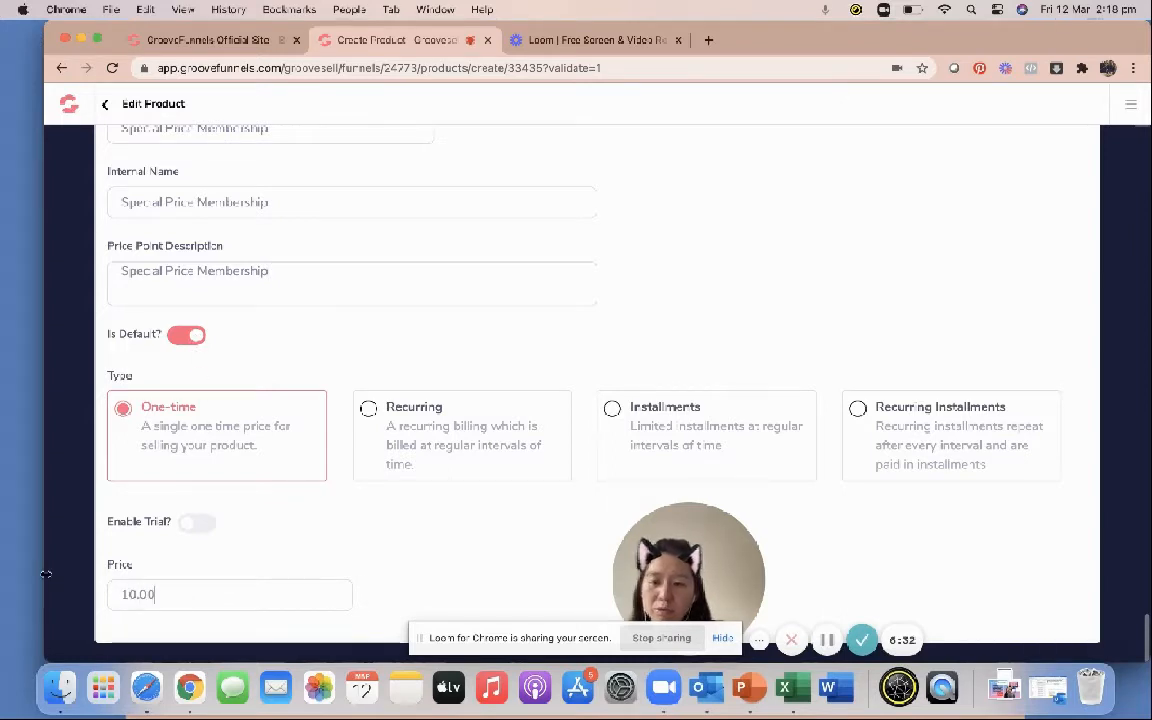
key(BackSpace)
key(BackSpace)
key(BackSpace)
key(BackSpace)
key(BackSpace)
text(0)
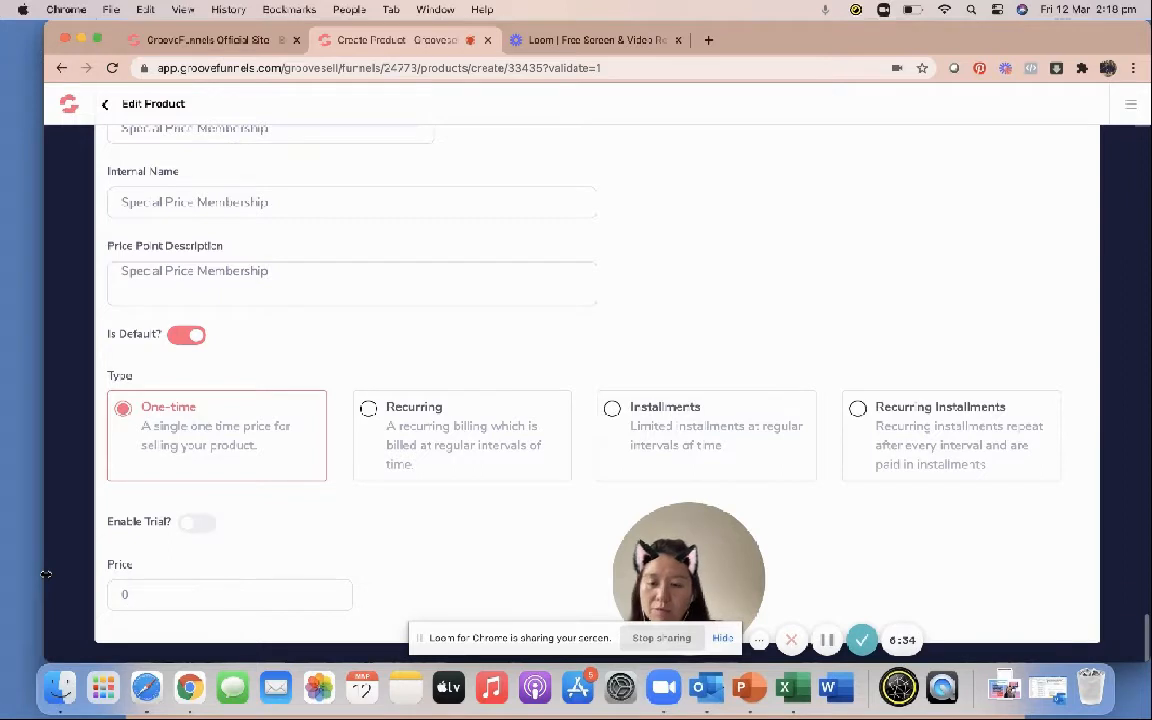
key(BackSpace)
text(10.)
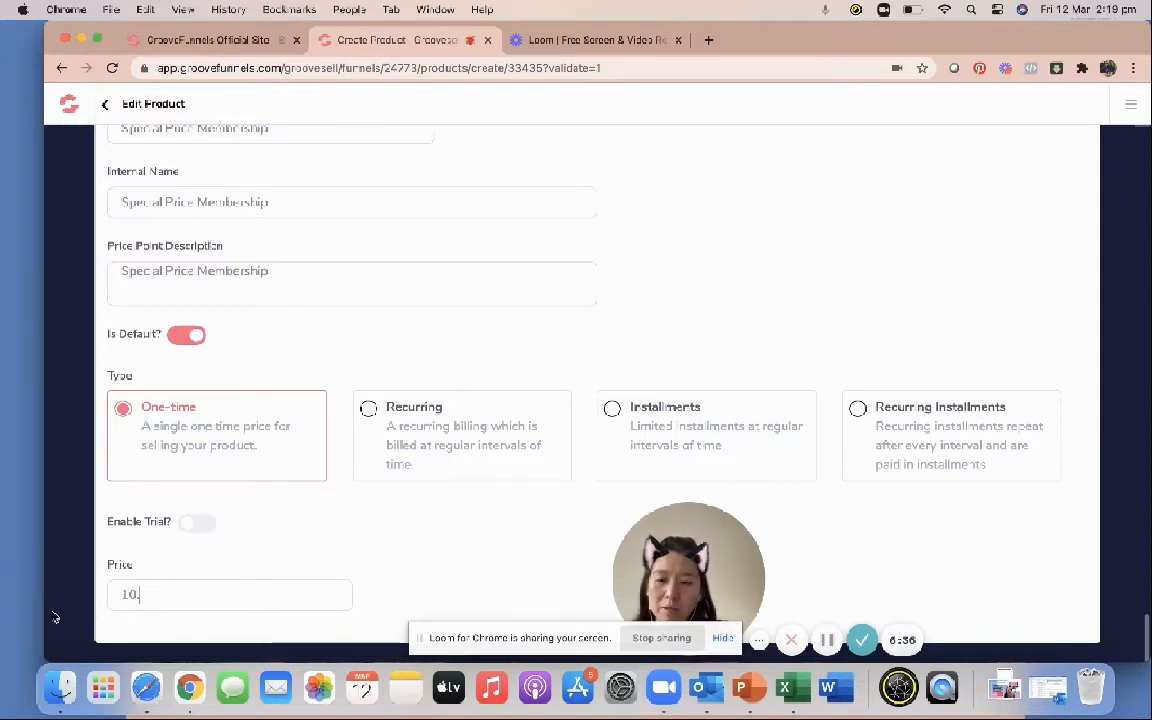
text(00)
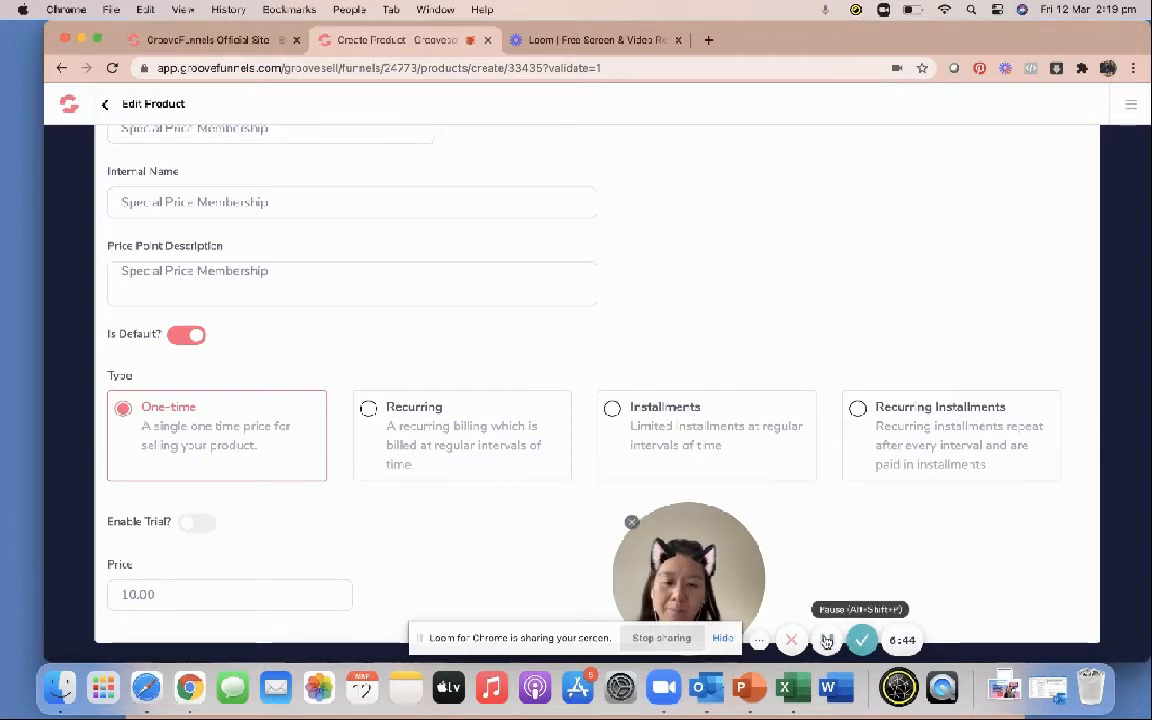
Save the pricing plan, re-entering Special Price Membership as the price point description, and continue to the payment gateways
scroll(353, 247, up, 5)
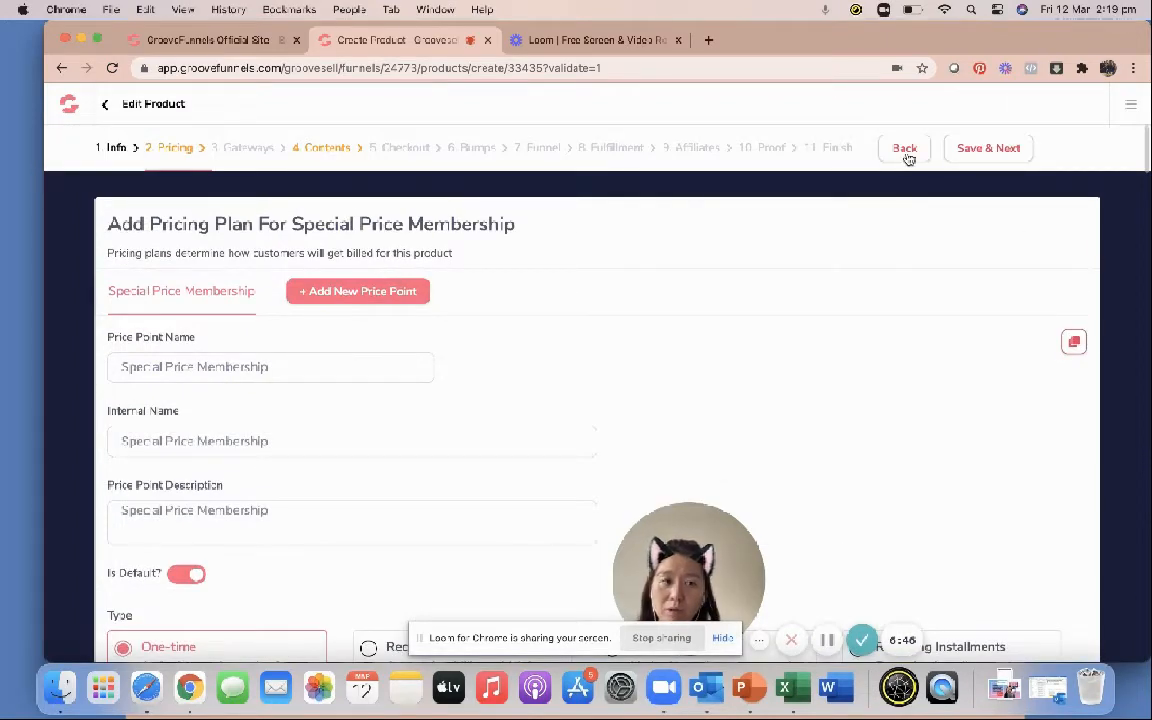
click(967, 154)
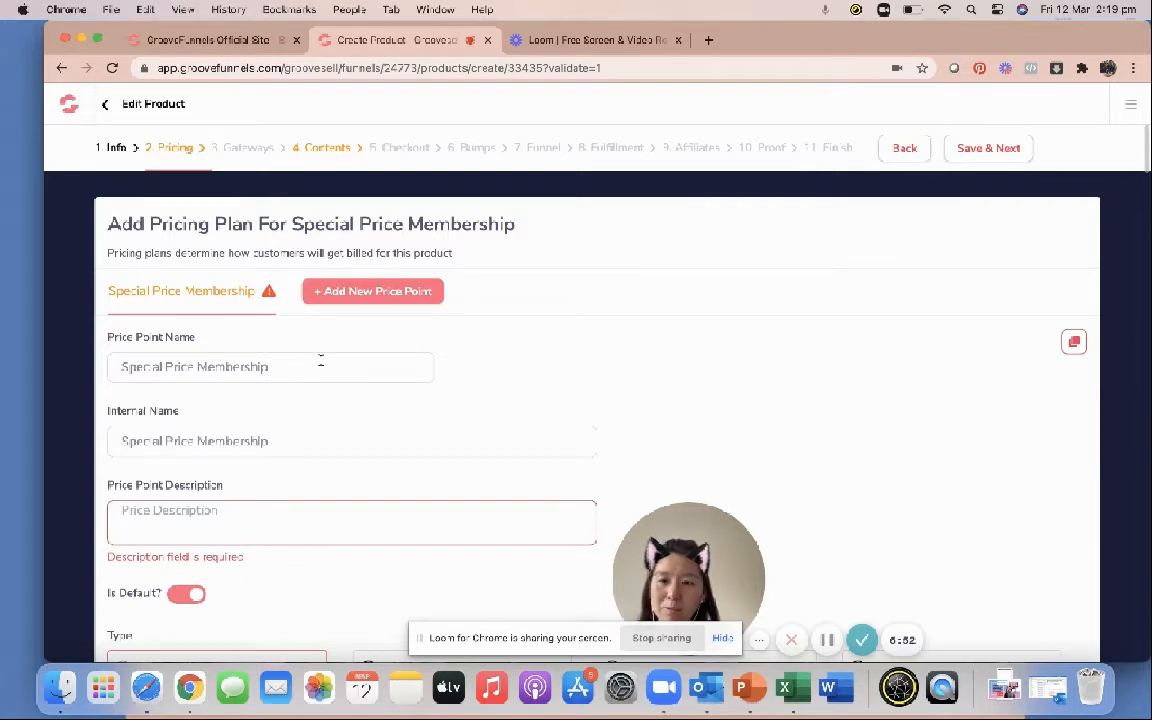
right_click(271, 496)
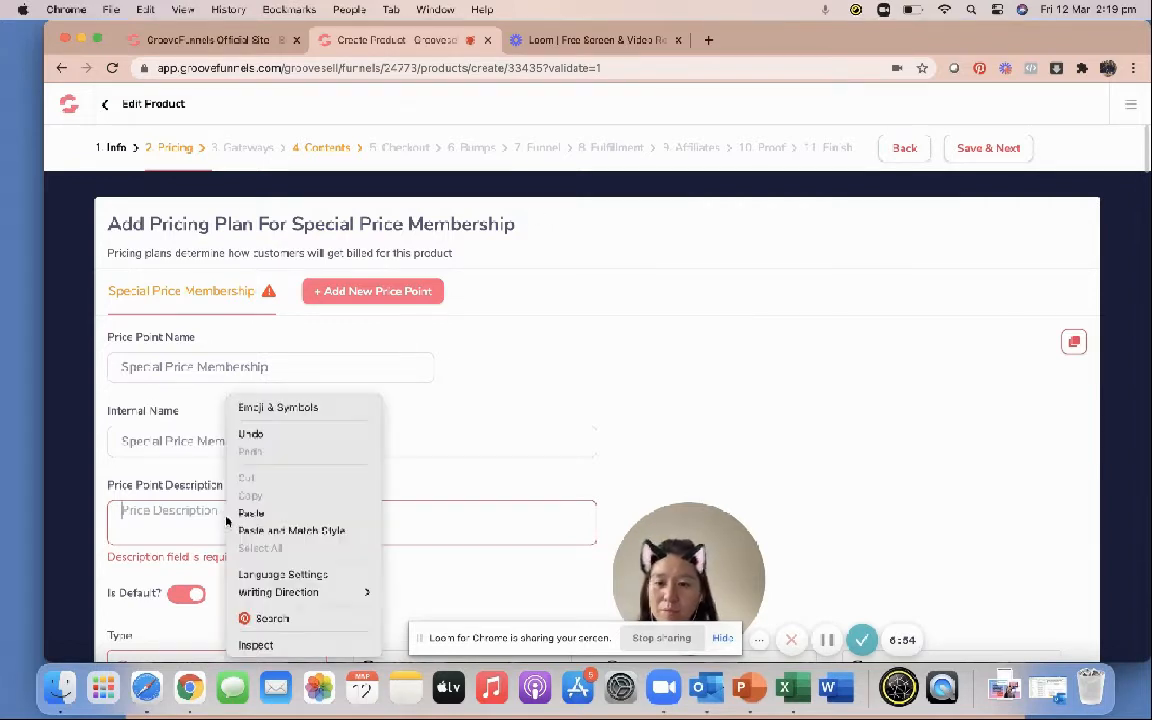
click(260, 512)
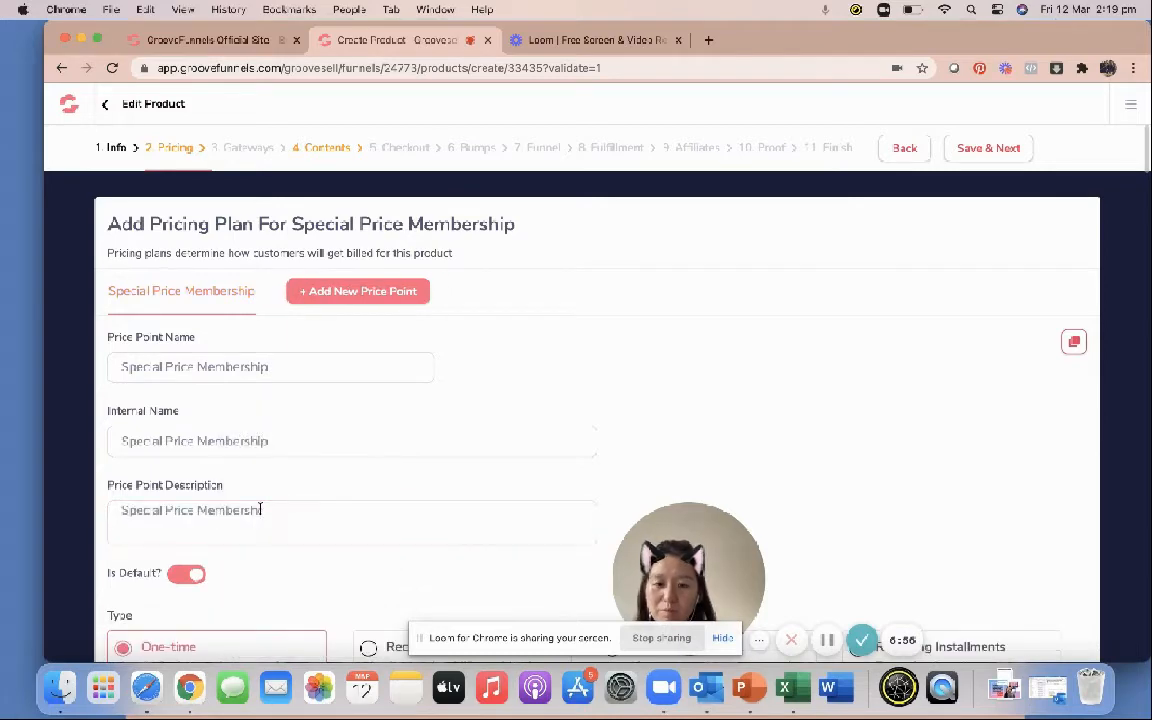
scroll(572, 418, down, 3)
scroll(643, 405, up, 3)
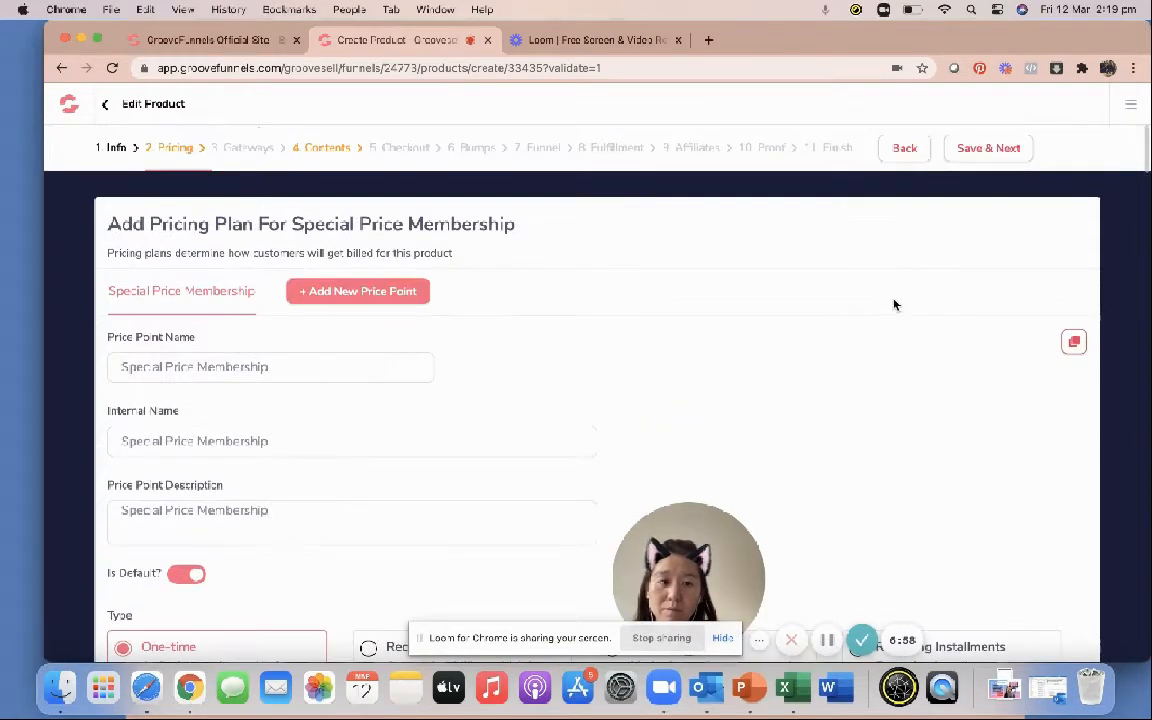
click(973, 150)
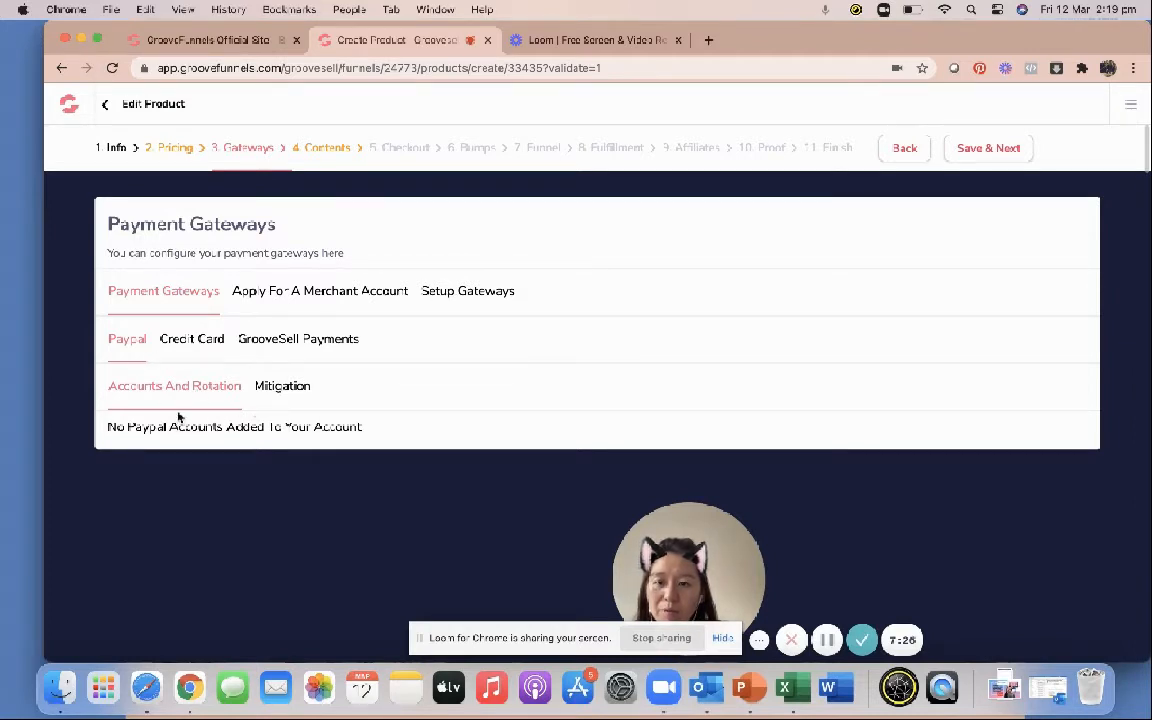
Check the available payment gateways, add the first Stripe account as the credit card gateway, and save on to the product contents
click(195, 342)
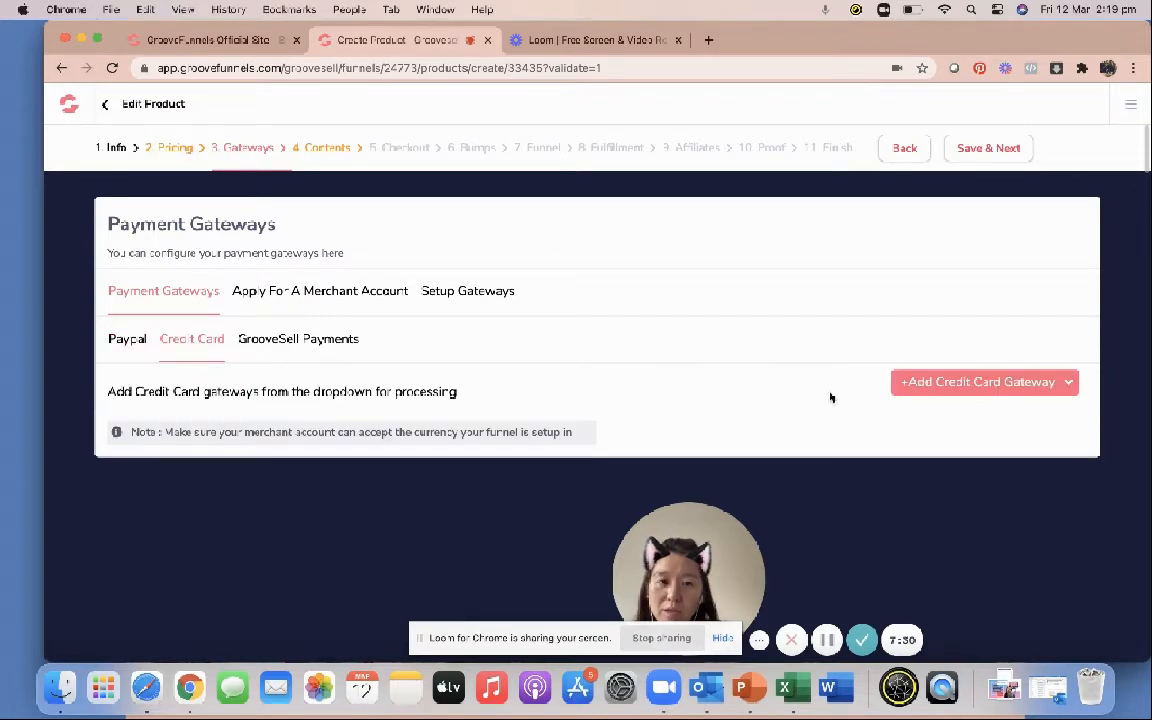
click(296, 341)
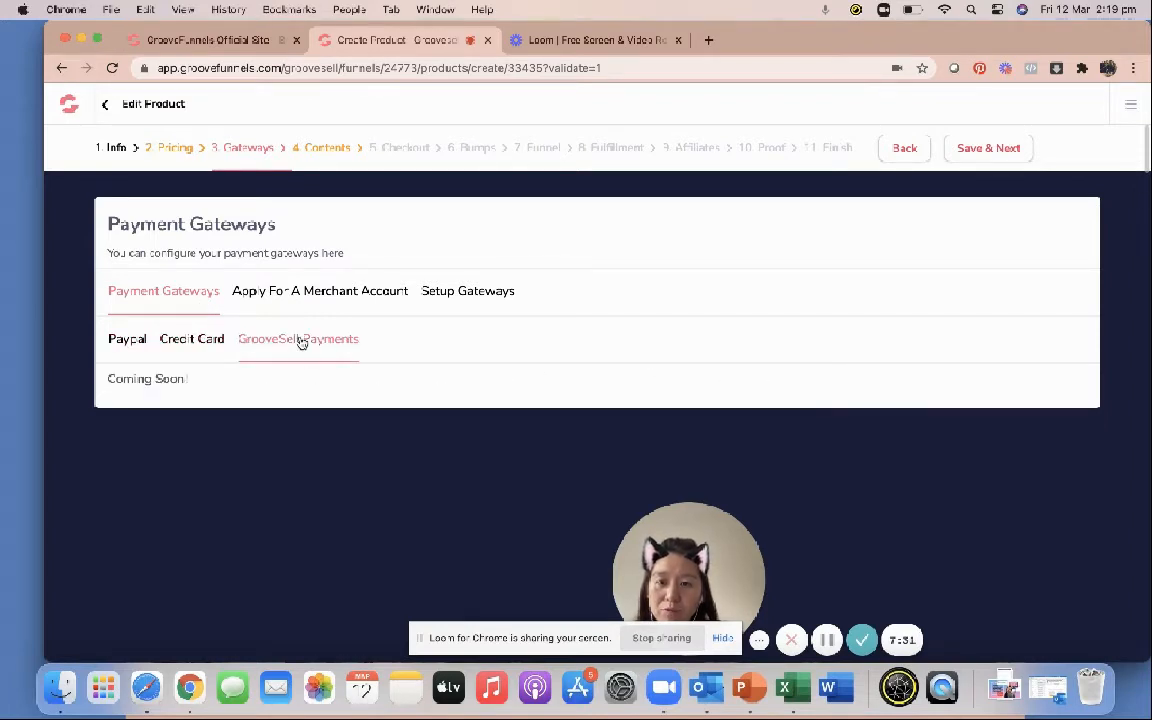
click(362, 300)
click(440, 291)
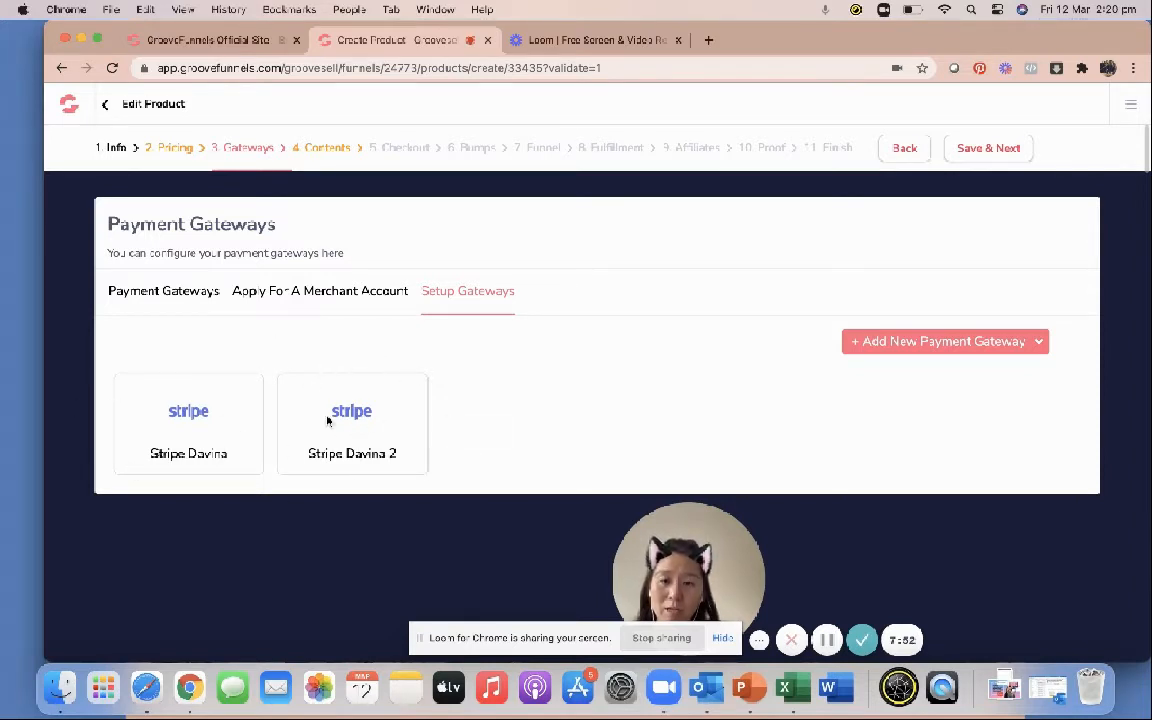
click(176, 293)
click(193, 340)
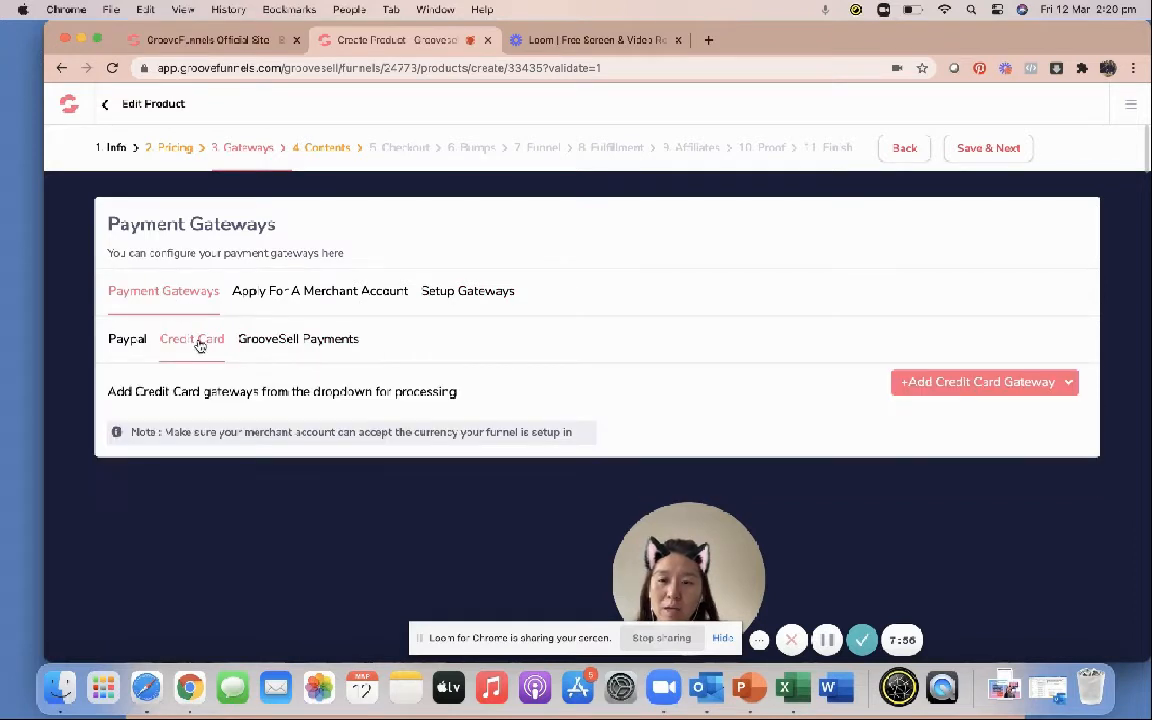
click(915, 382)
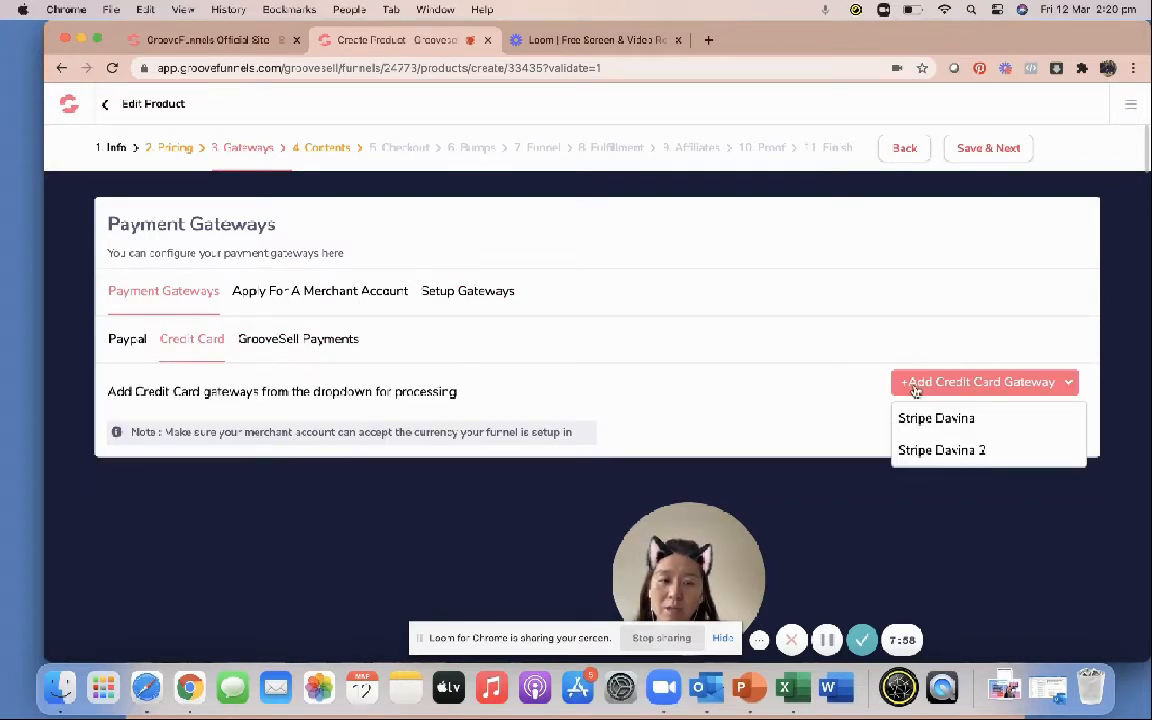
click(928, 420)
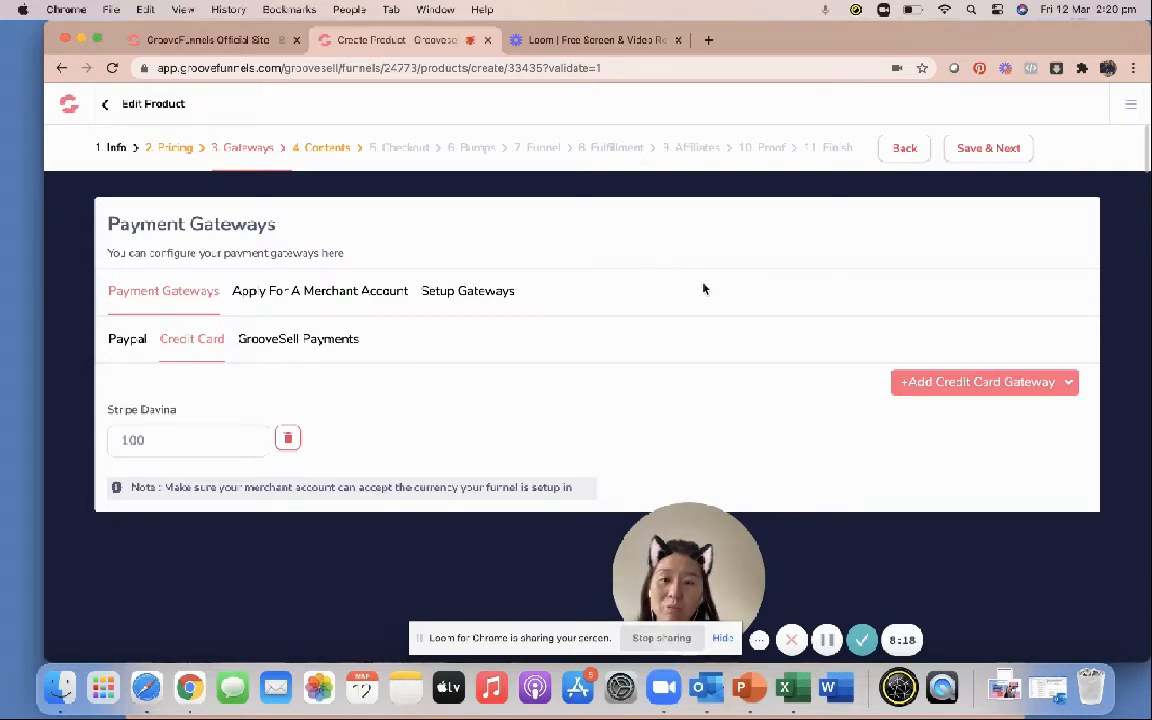
click(998, 151)
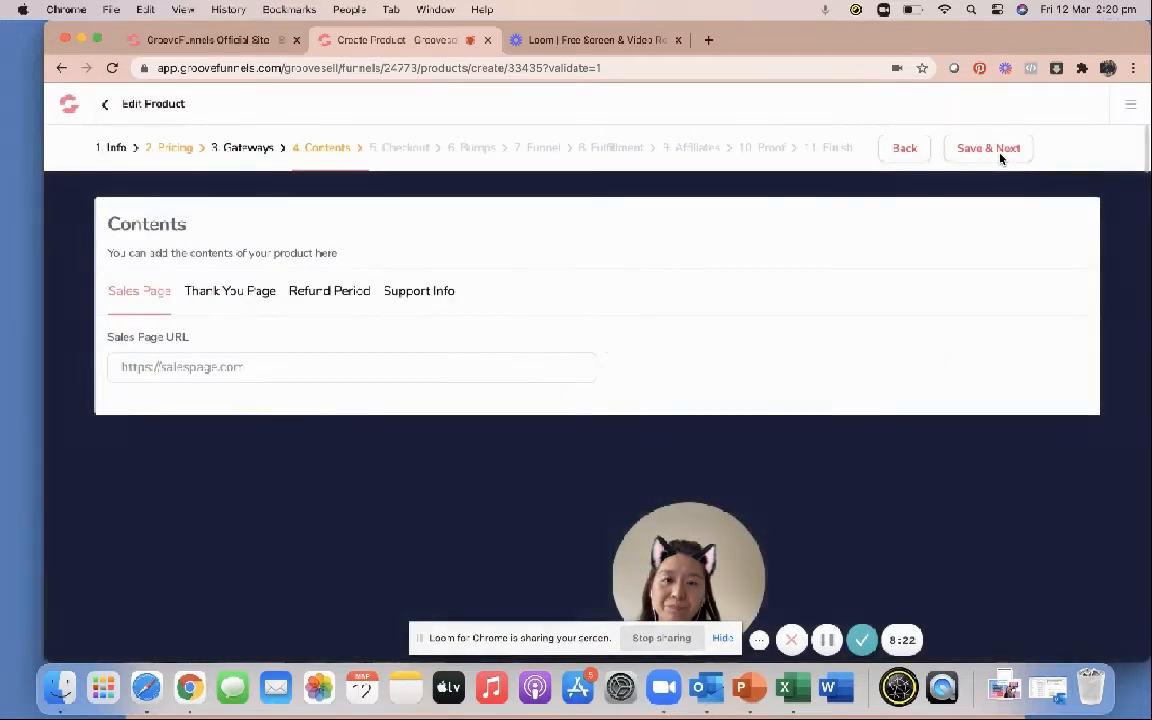
Switch to the cloned funnel in the GroovePages builder and open its Sales Page
click(829, 640)
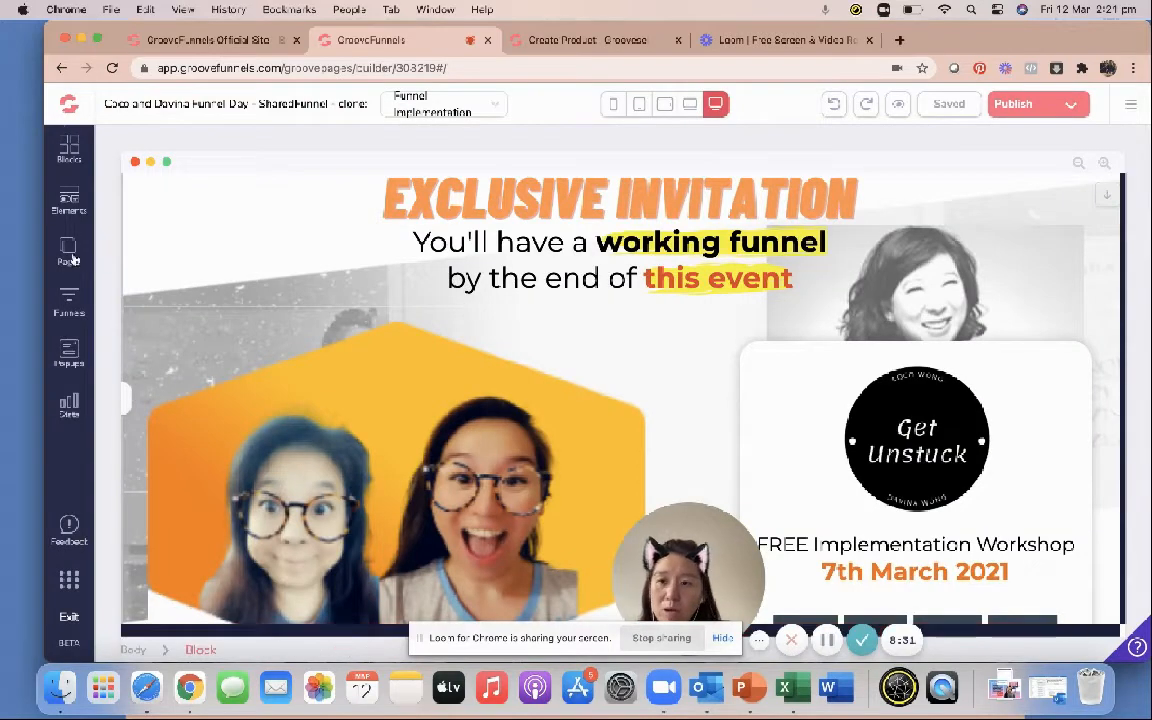
click(70, 256)
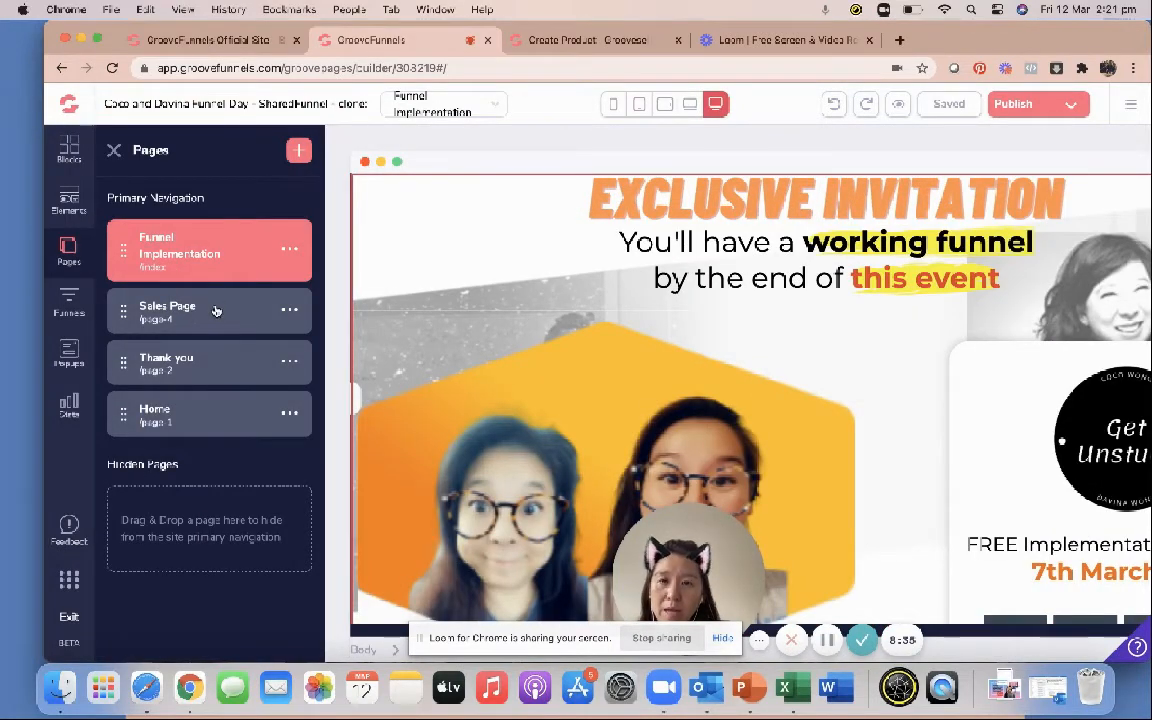
click(215, 311)
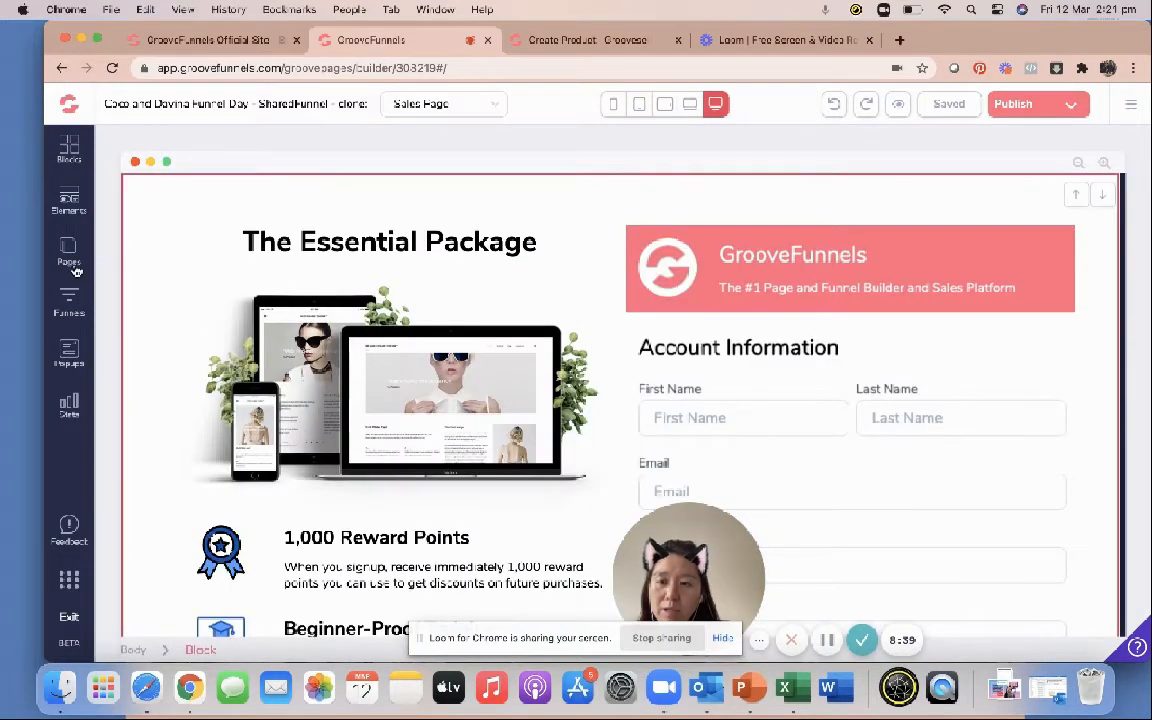
click(72, 258)
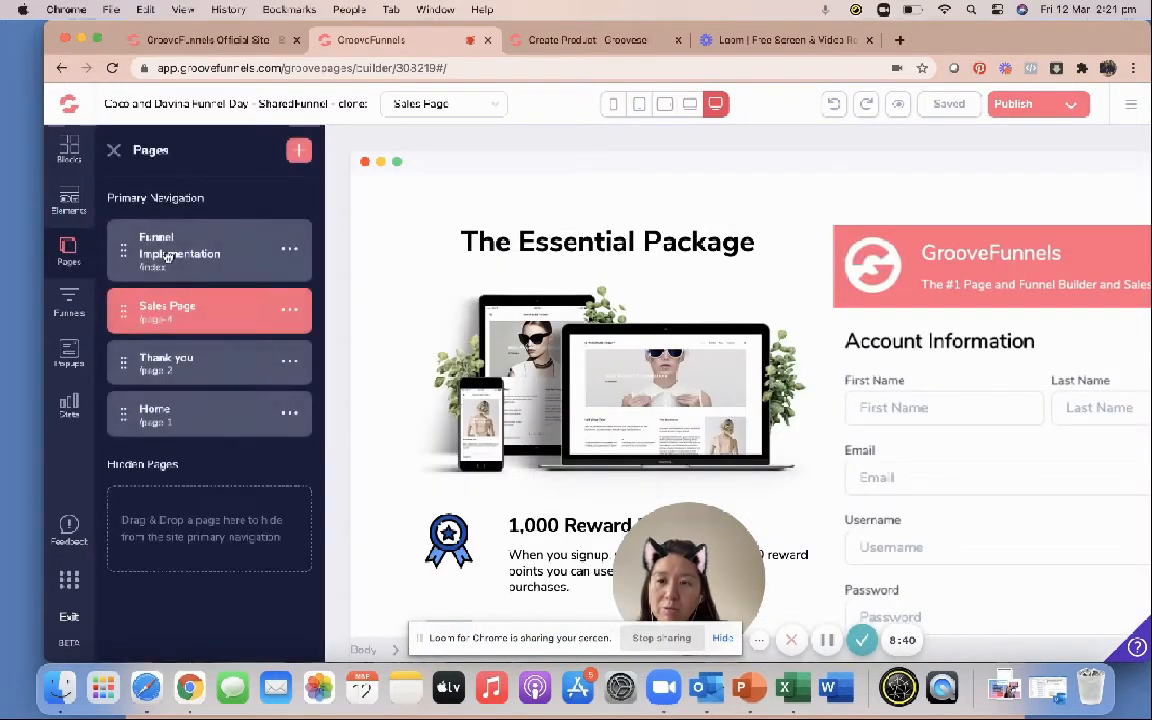
Publish the cloned funnel to the funnelsfornewbies.groovepages.com domain in the folder demospecial
click(1069, 112)
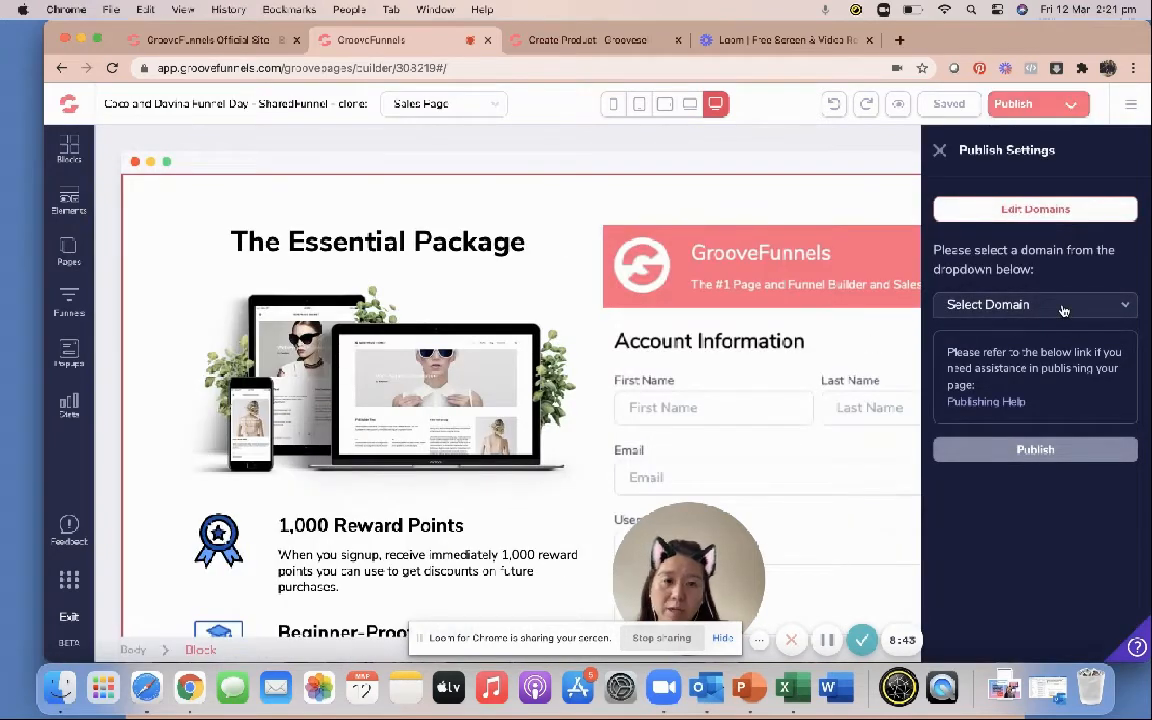
click(1063, 307)
click(1040, 366)
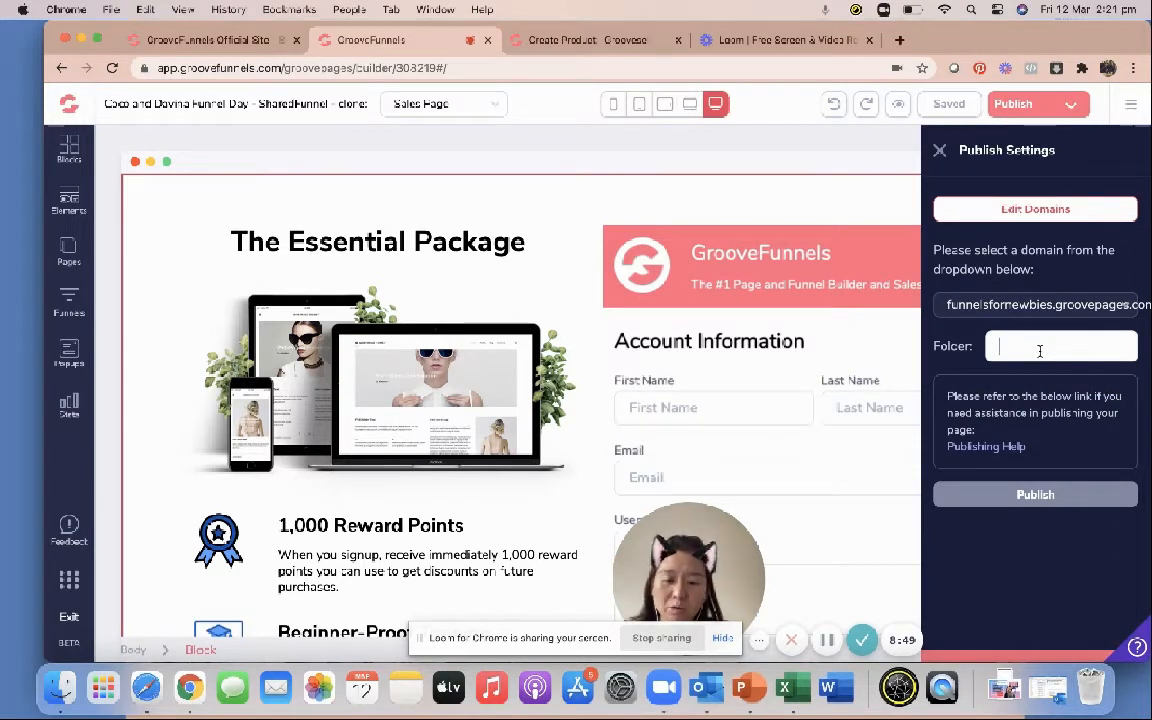
text(demo)
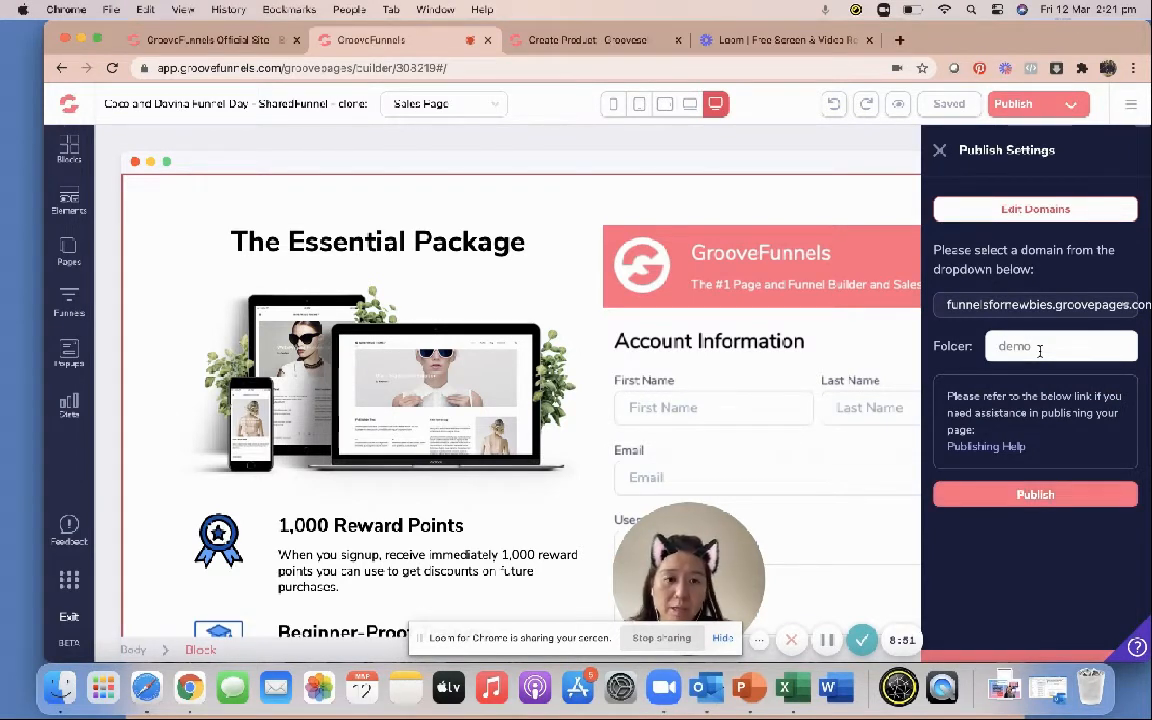
text(special)
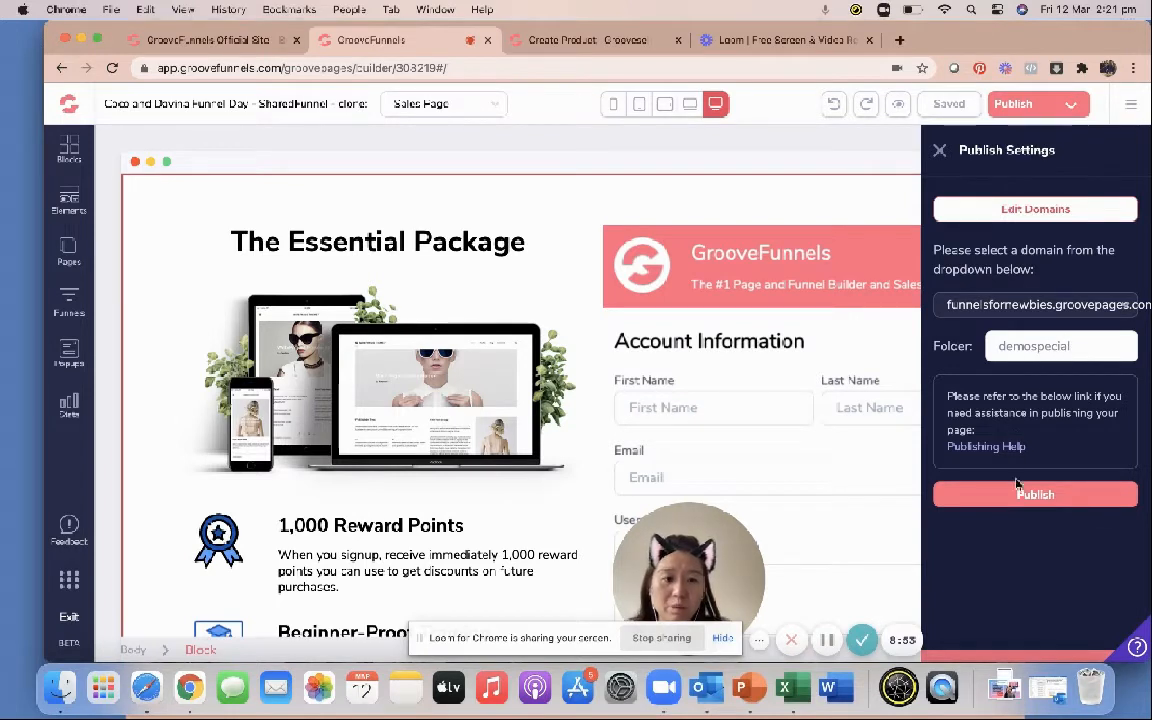
click(1017, 489)
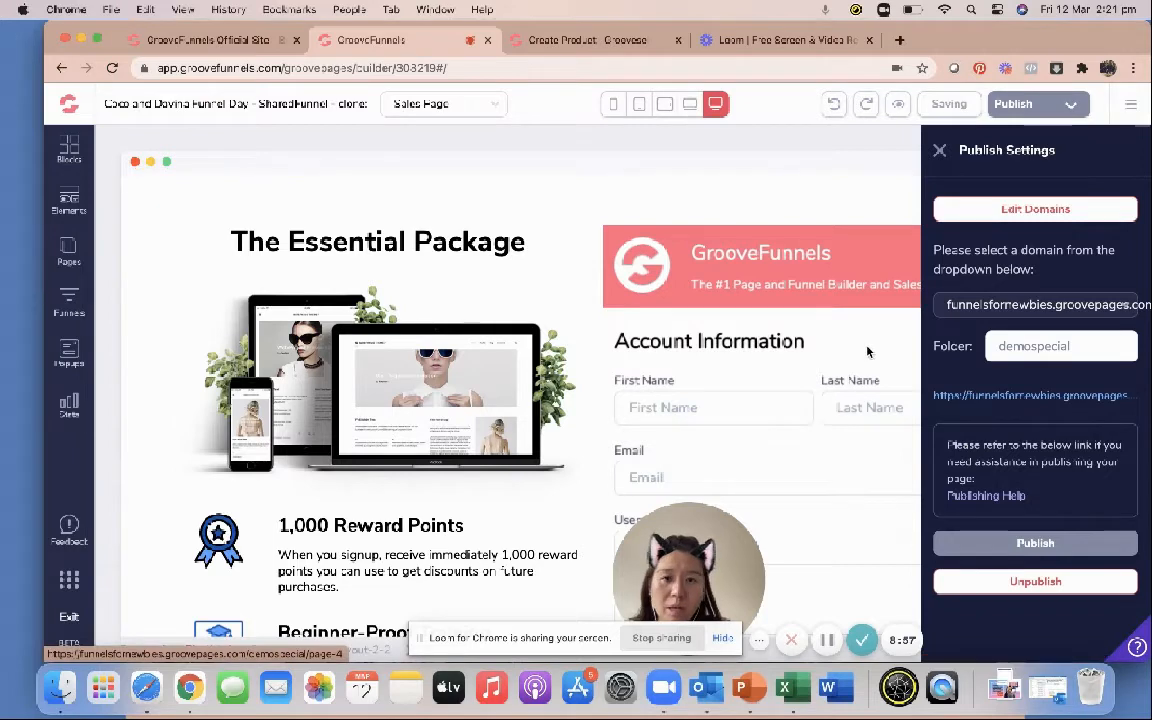
Open the published link of the Sales Page and copy its full web address
click(938, 398)
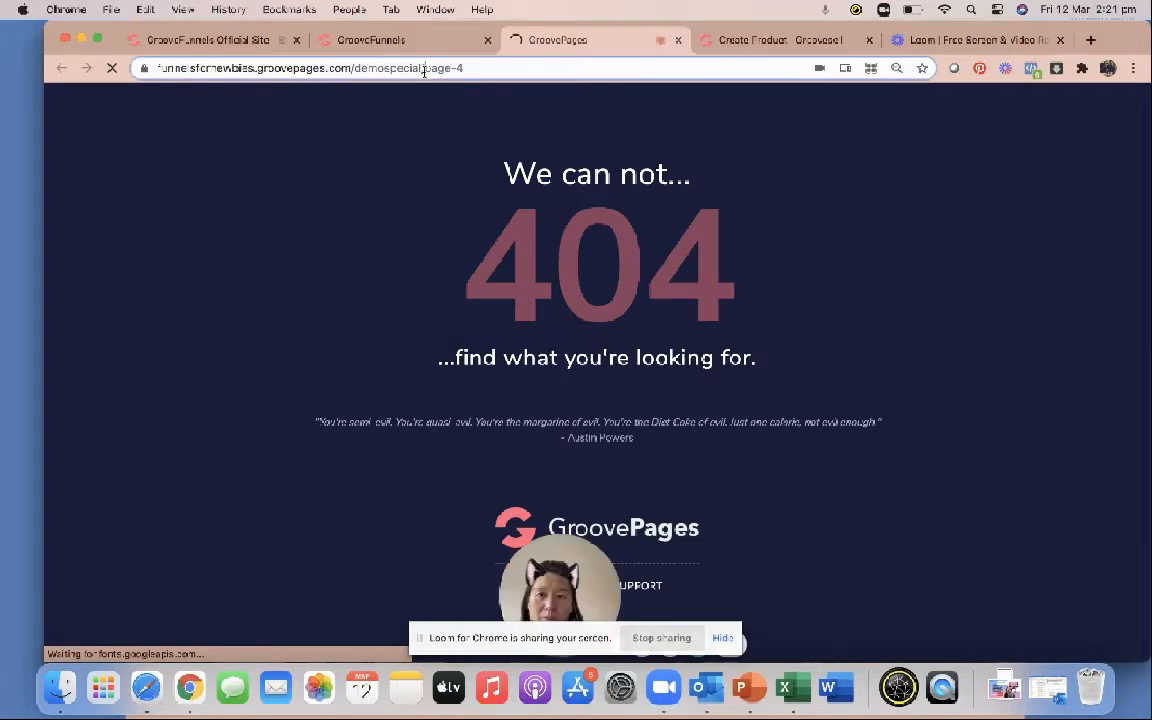
right_click(424, 70)
key(cmd+c)
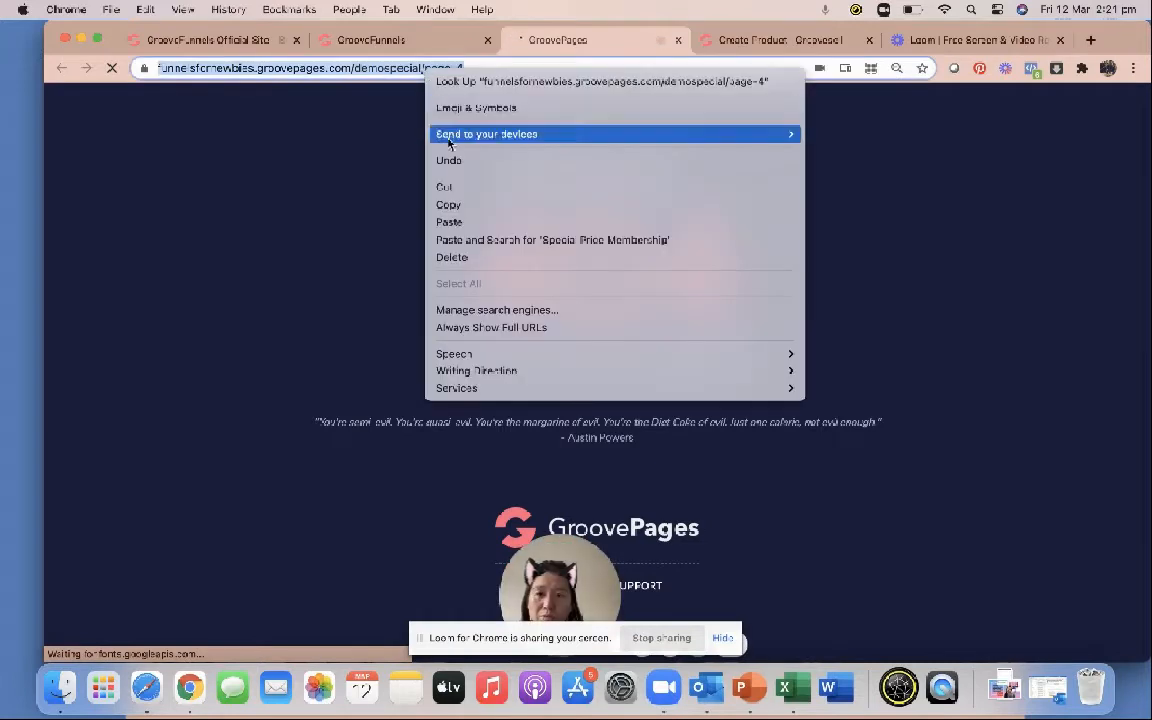
click(448, 204)
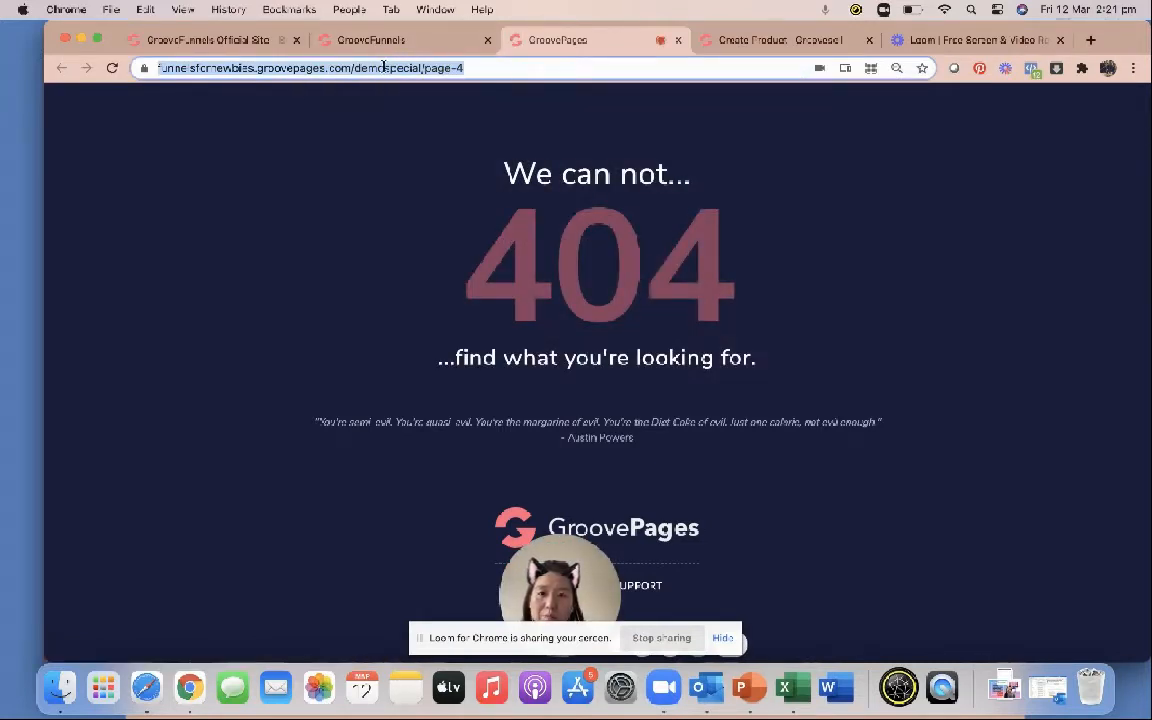
click(404, 41)
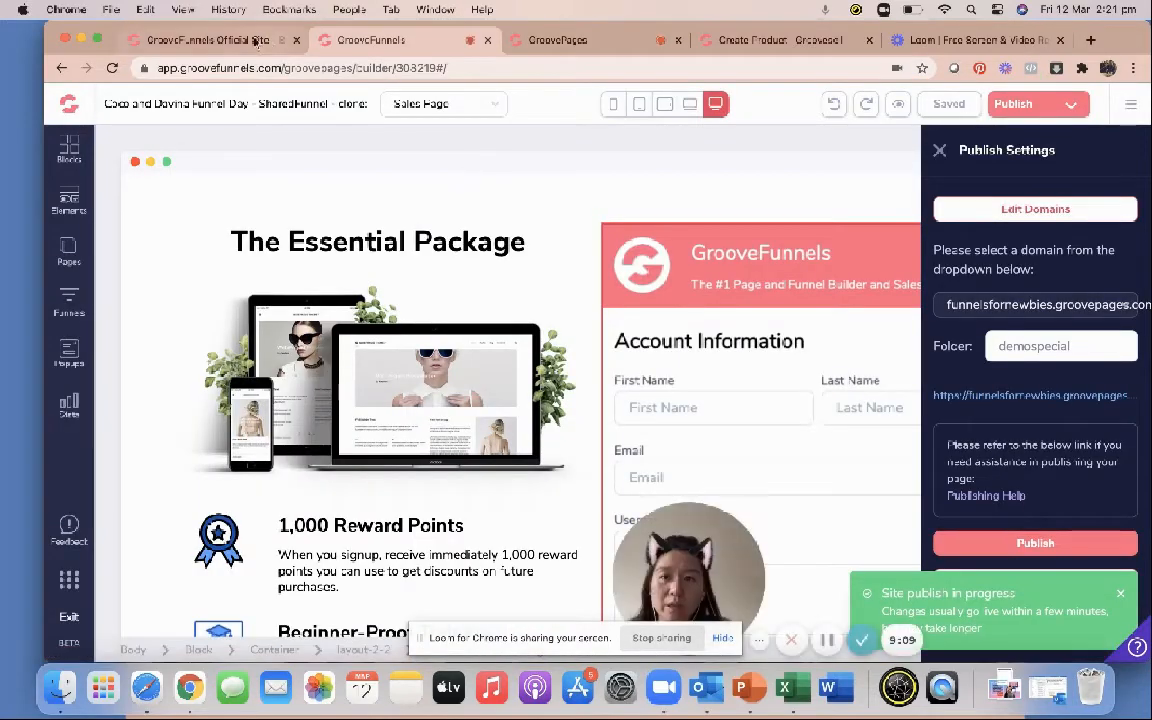
click(740, 40)
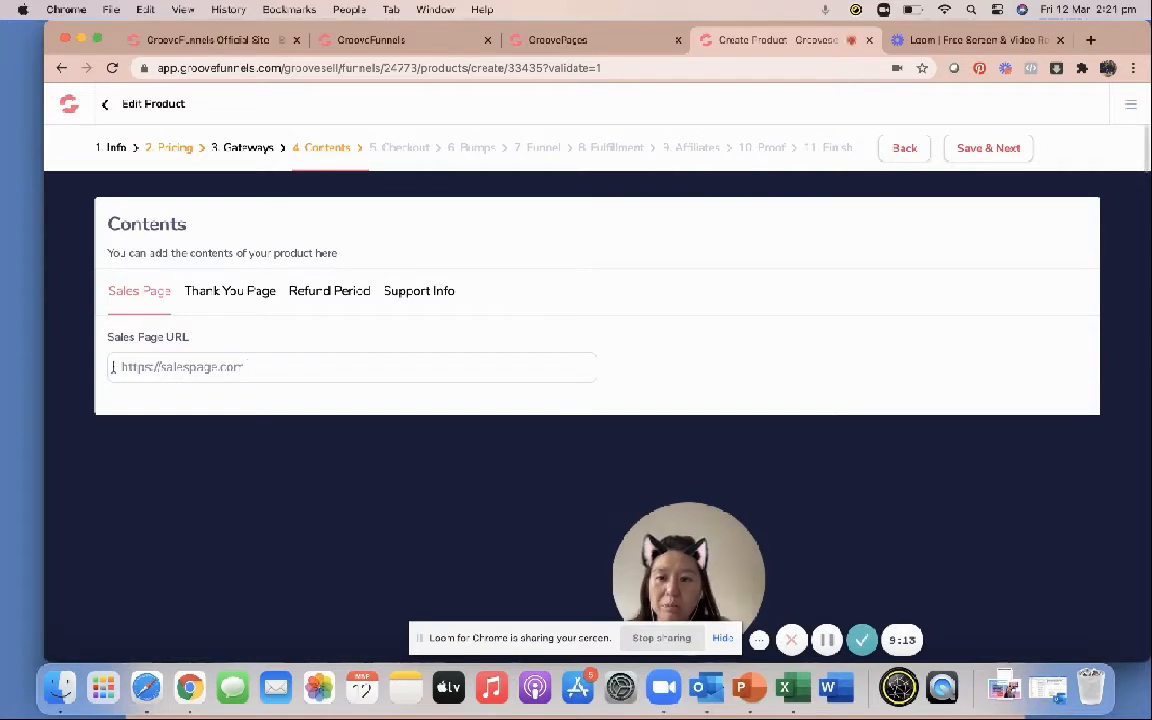
drag(113, 367, 221, 372)
click(231, 367)
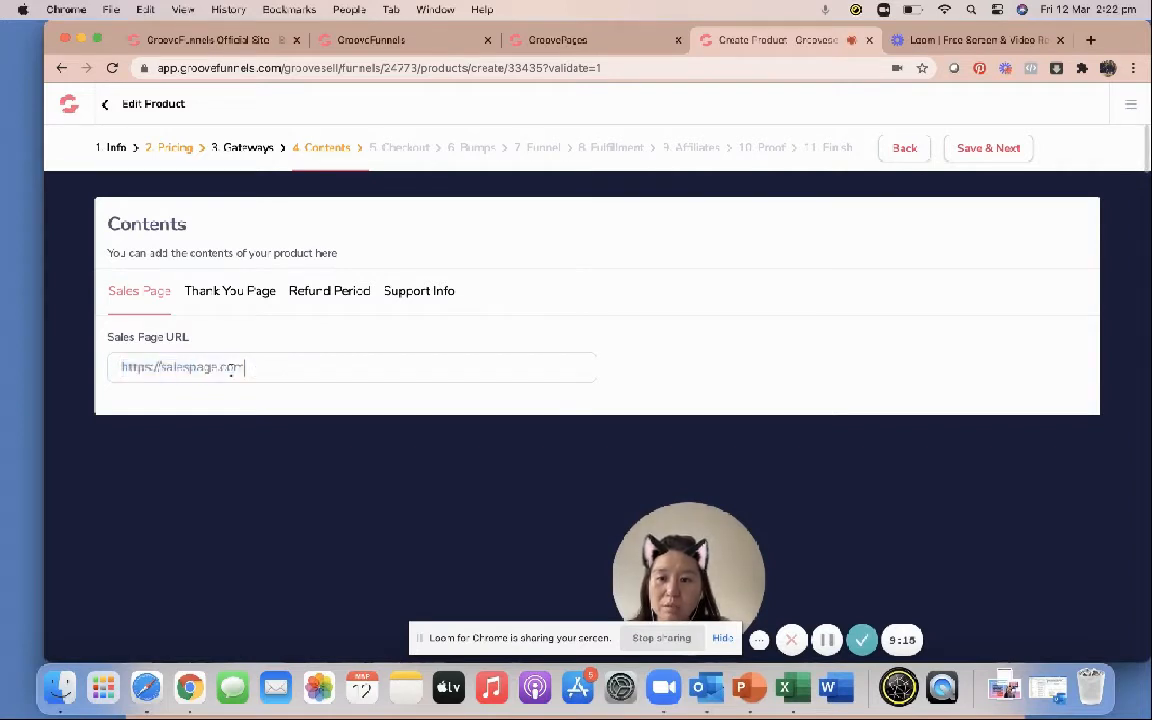
triple_click(231, 367)
right_click(181, 367)
click(205, 425)
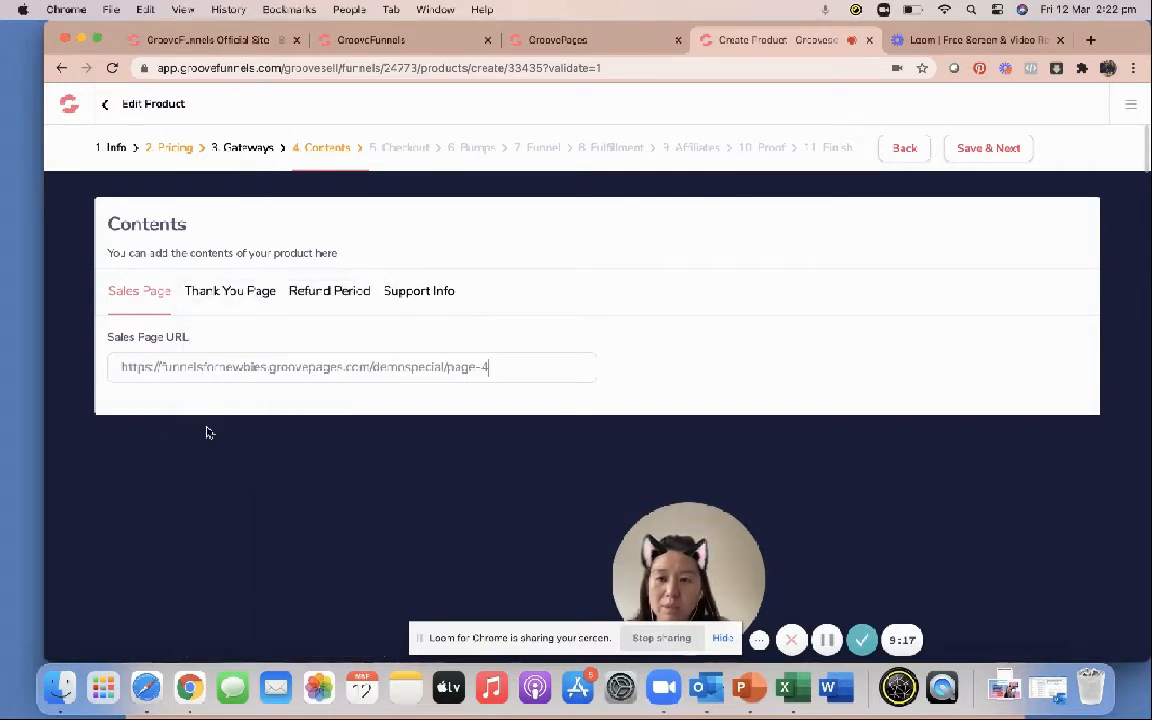
Bring up the product's Thank You Page settings, close the published sales page, and open the Thank you page in the GroovePages builder
click(213, 291)
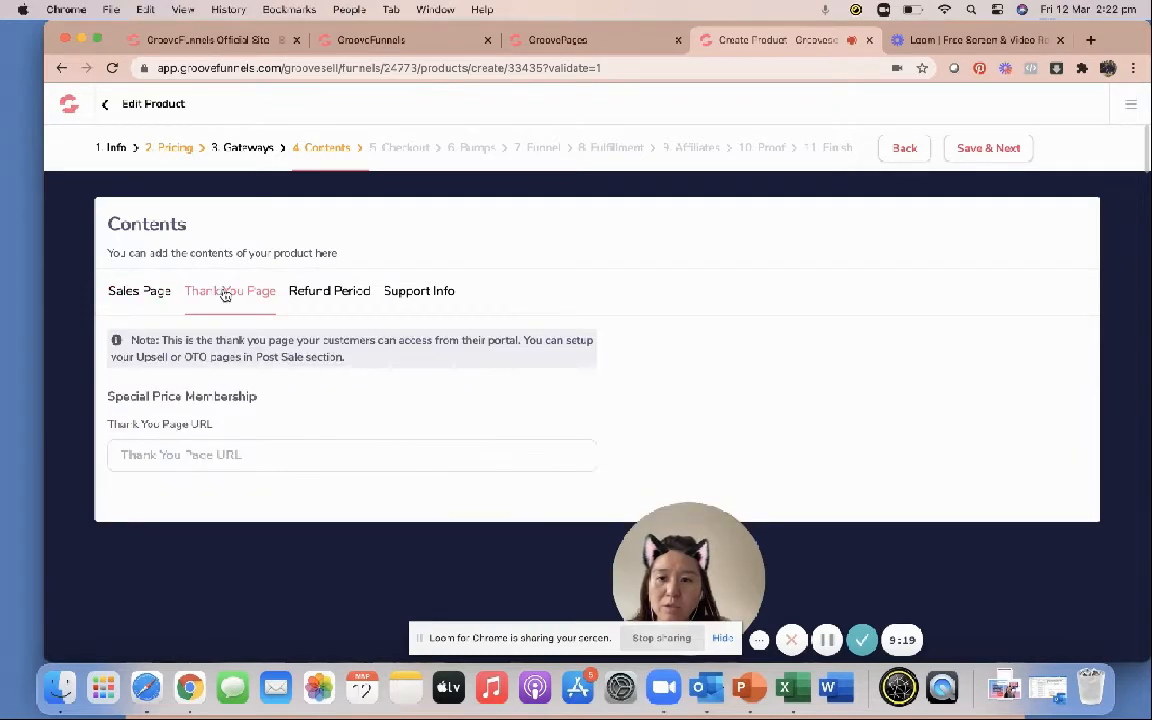
click(548, 38)
click(371, 40)
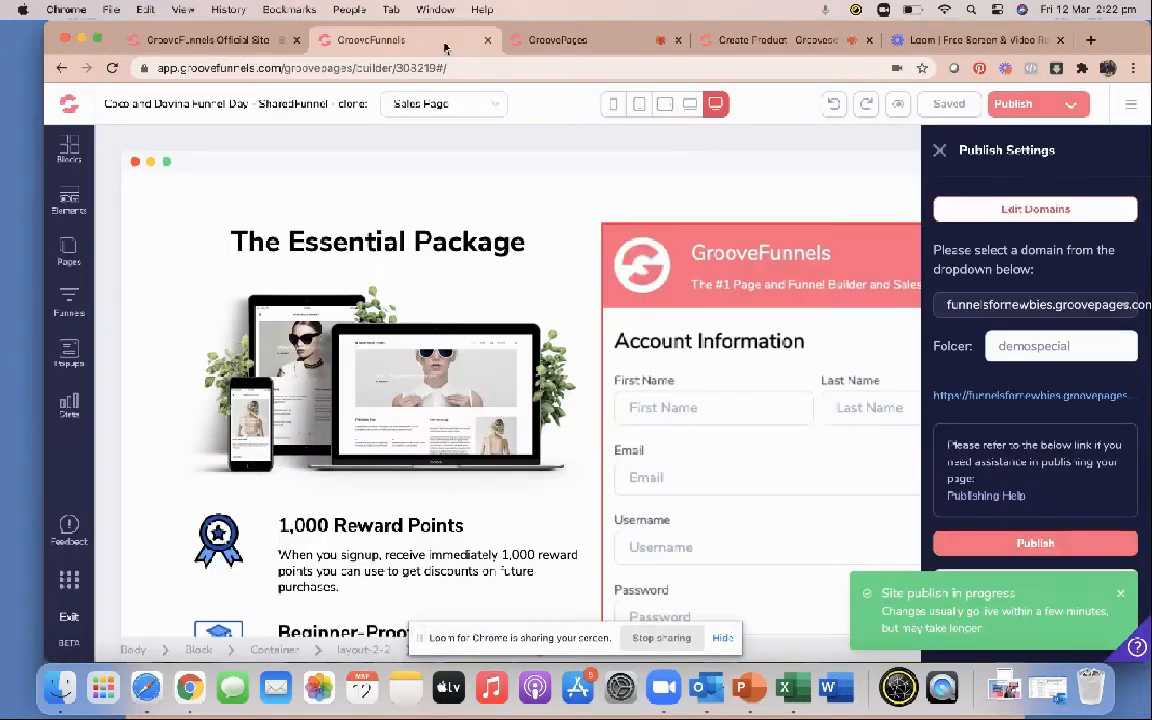
click(677, 40)
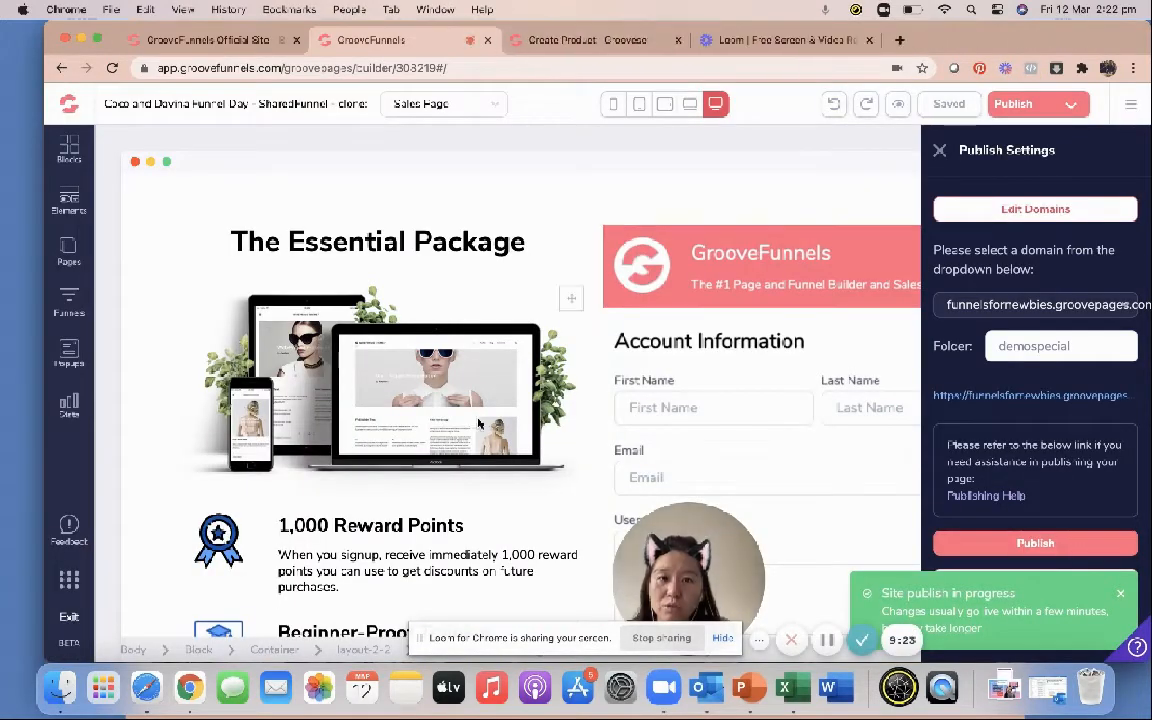
click(68, 252)
click(154, 358)
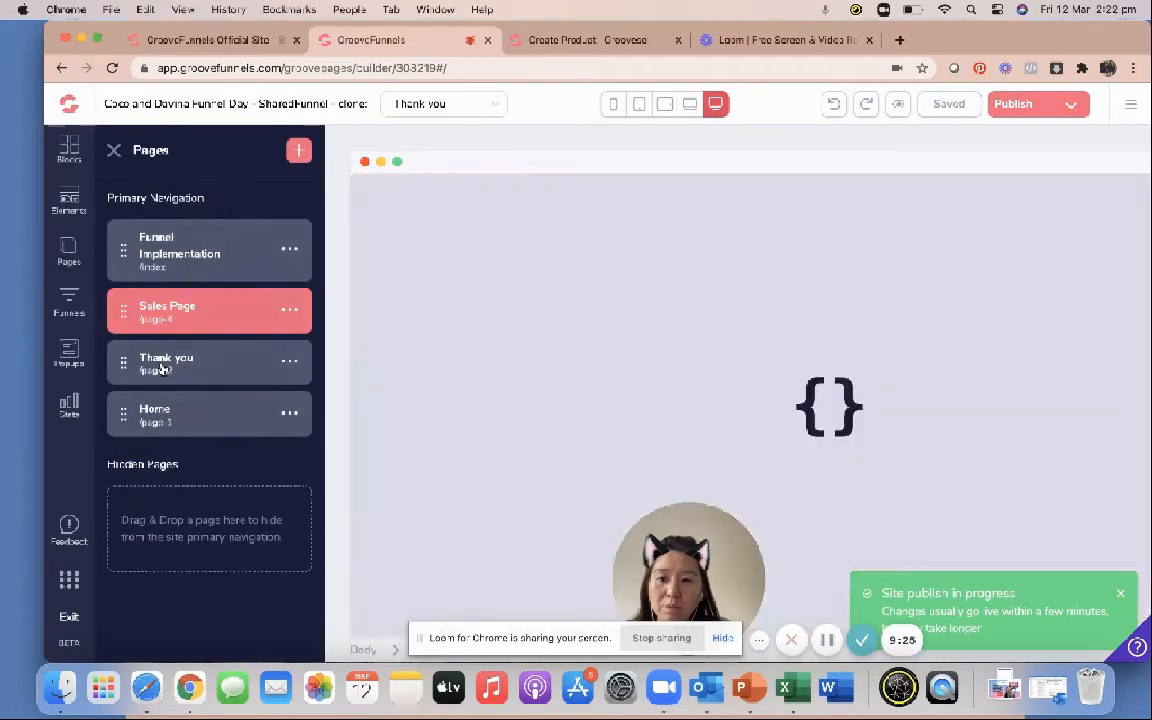
click(1068, 106)
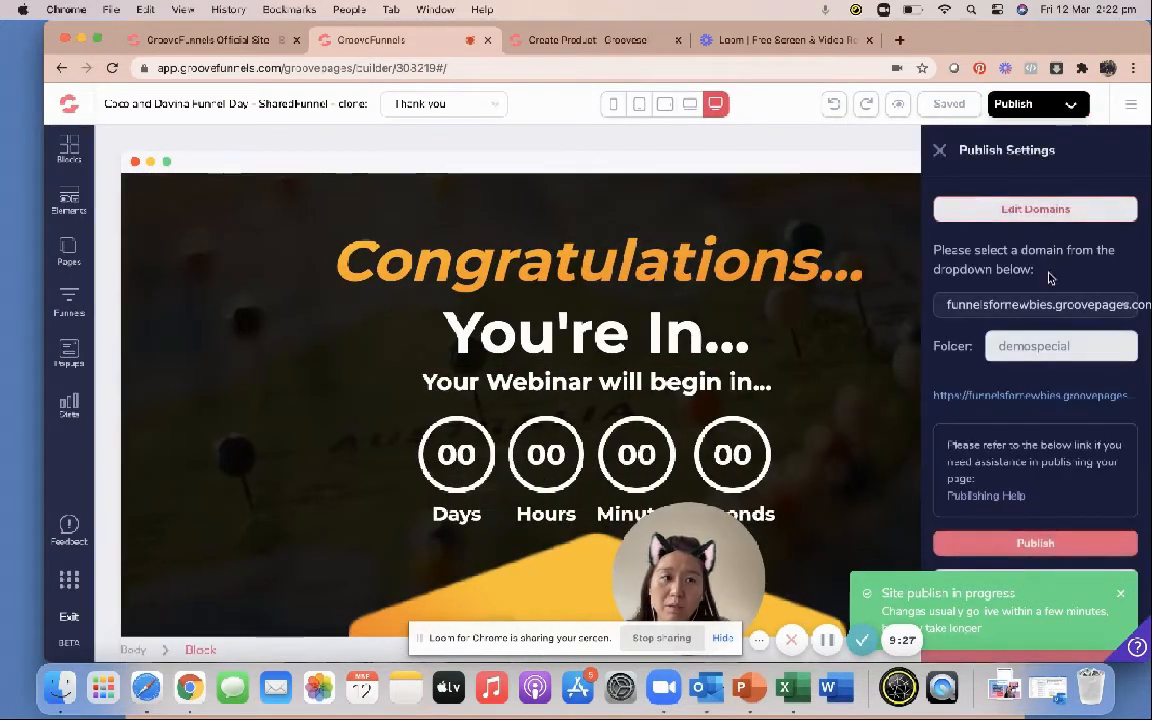
click(1015, 397)
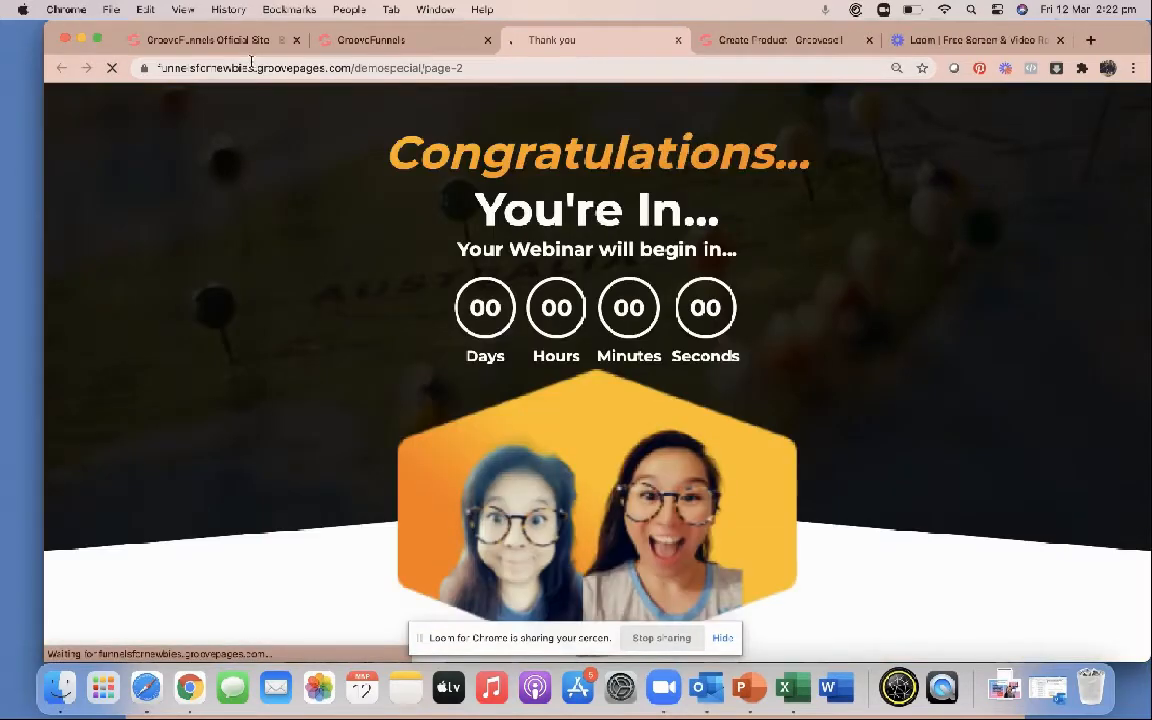
click(251, 62)
right_click(226, 60)
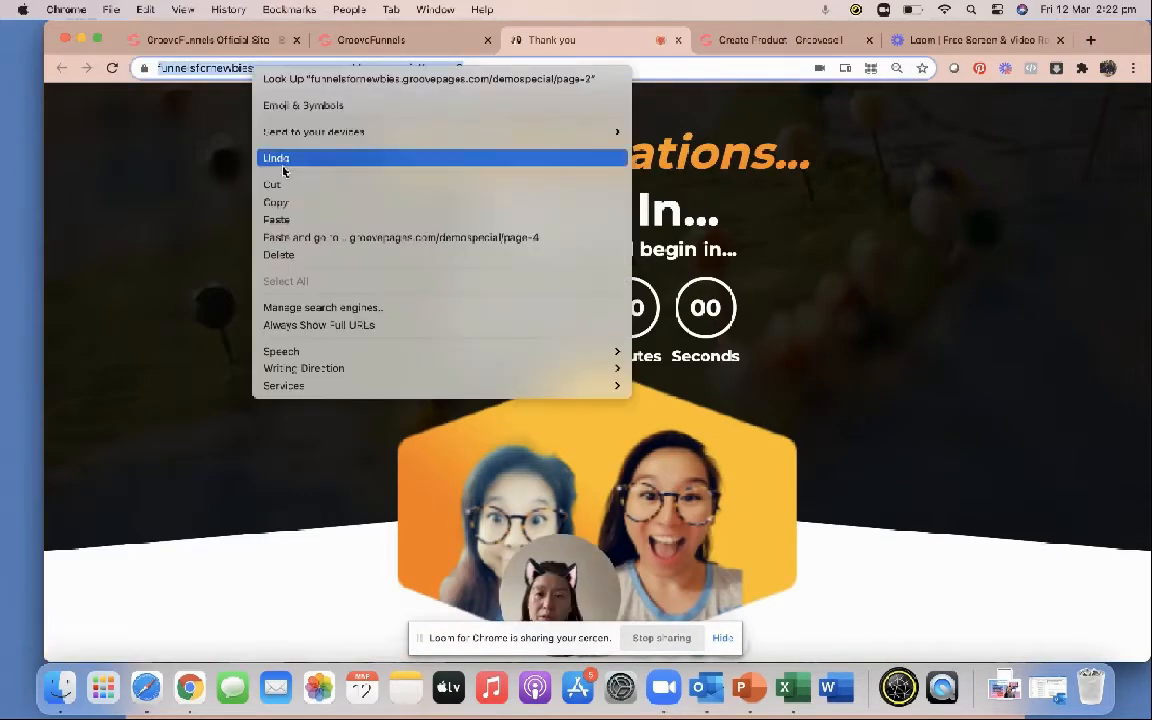
click(283, 198)
click(720, 40)
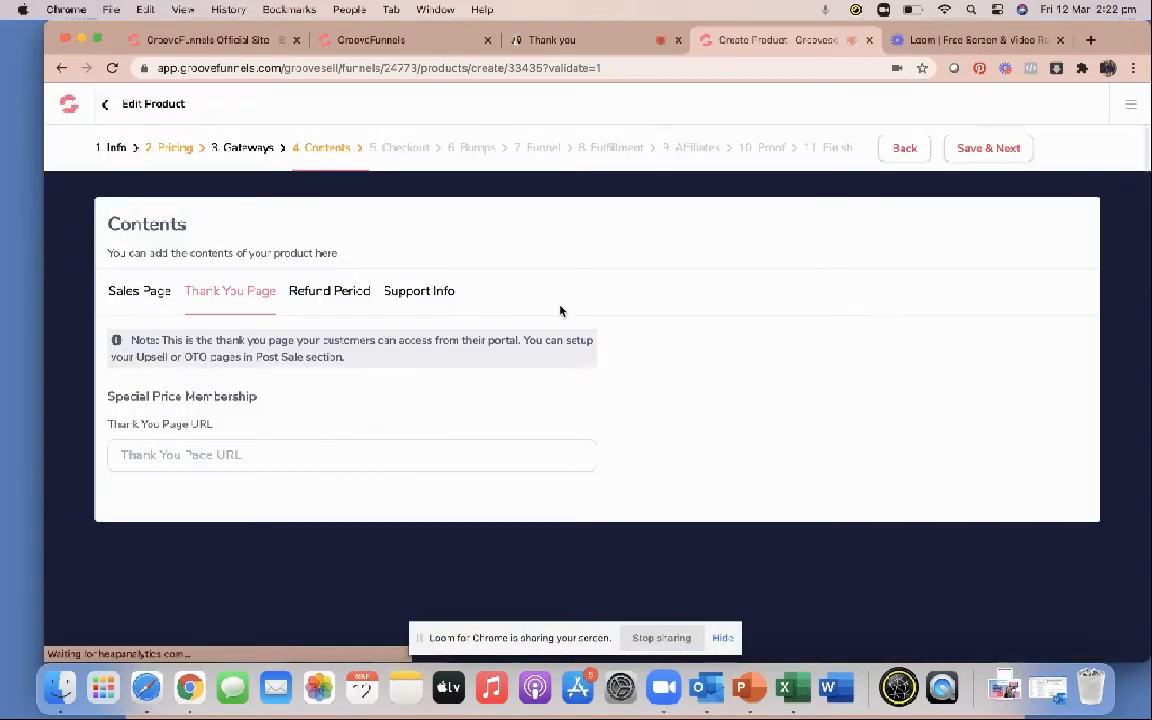
right_click(178, 463)
click(204, 512)
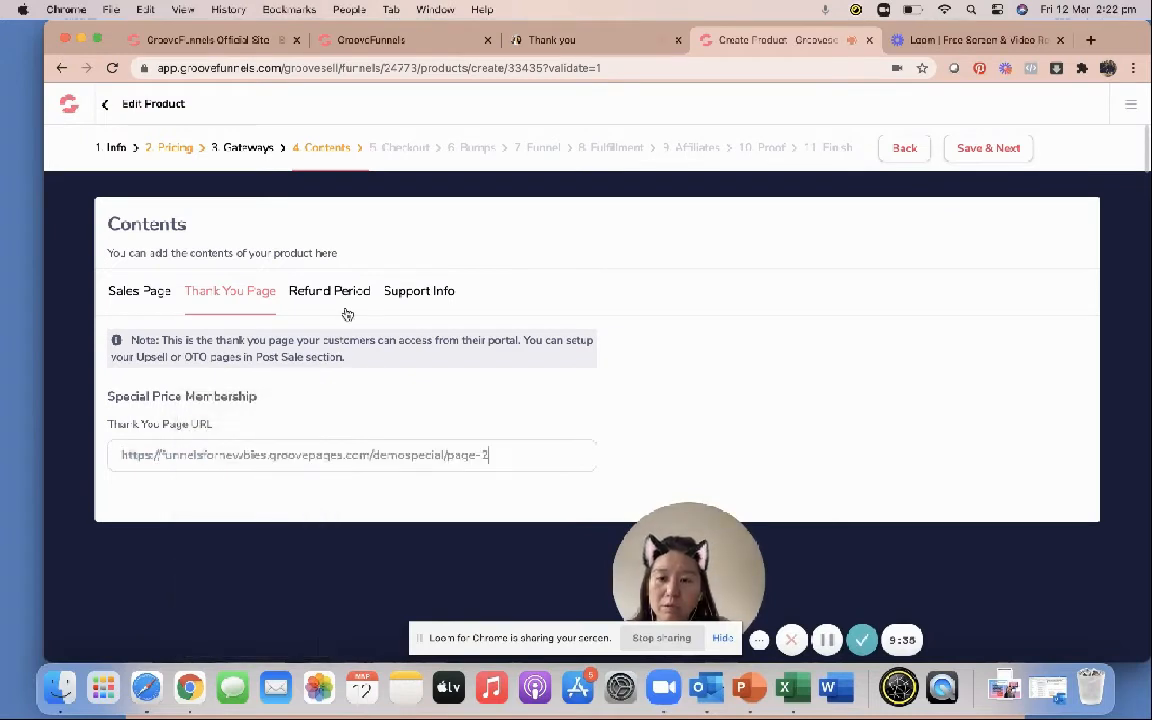
Check the refund period and support info settings, and save the product contents to continue to the checkout page
click(335, 297)
click(420, 291)
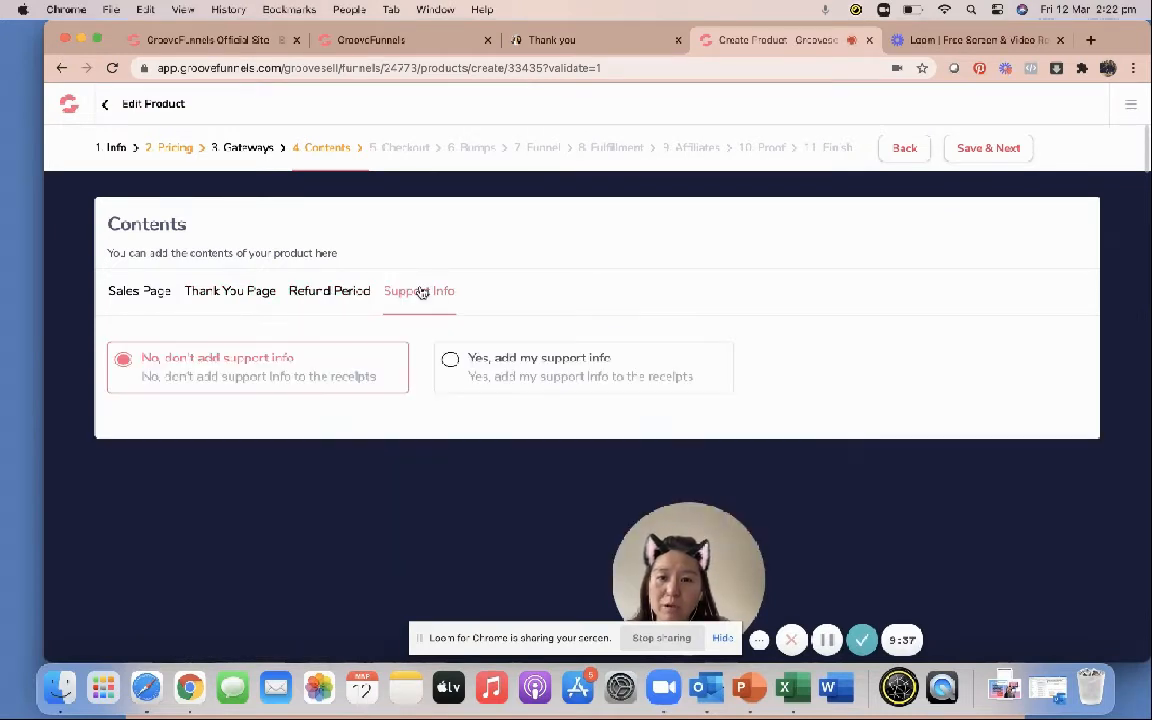
click(978, 151)
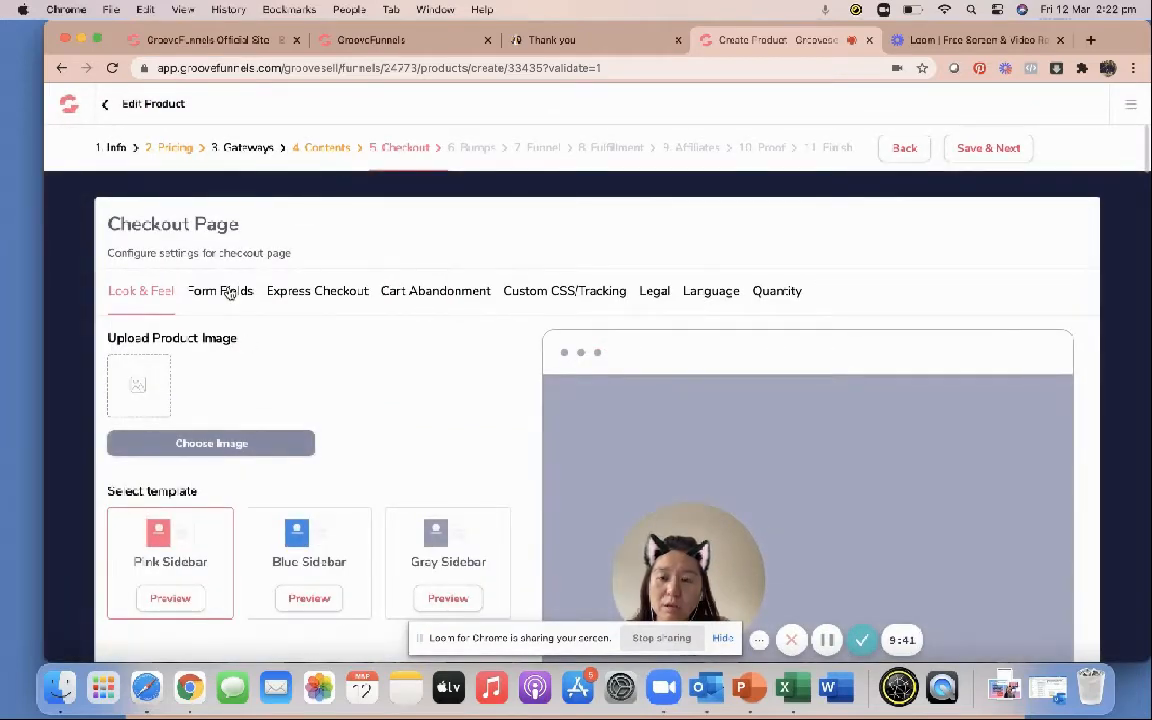
Remove the Company, Phone, City And Postal Code, and Address fields from the checkout form
click(226, 291)
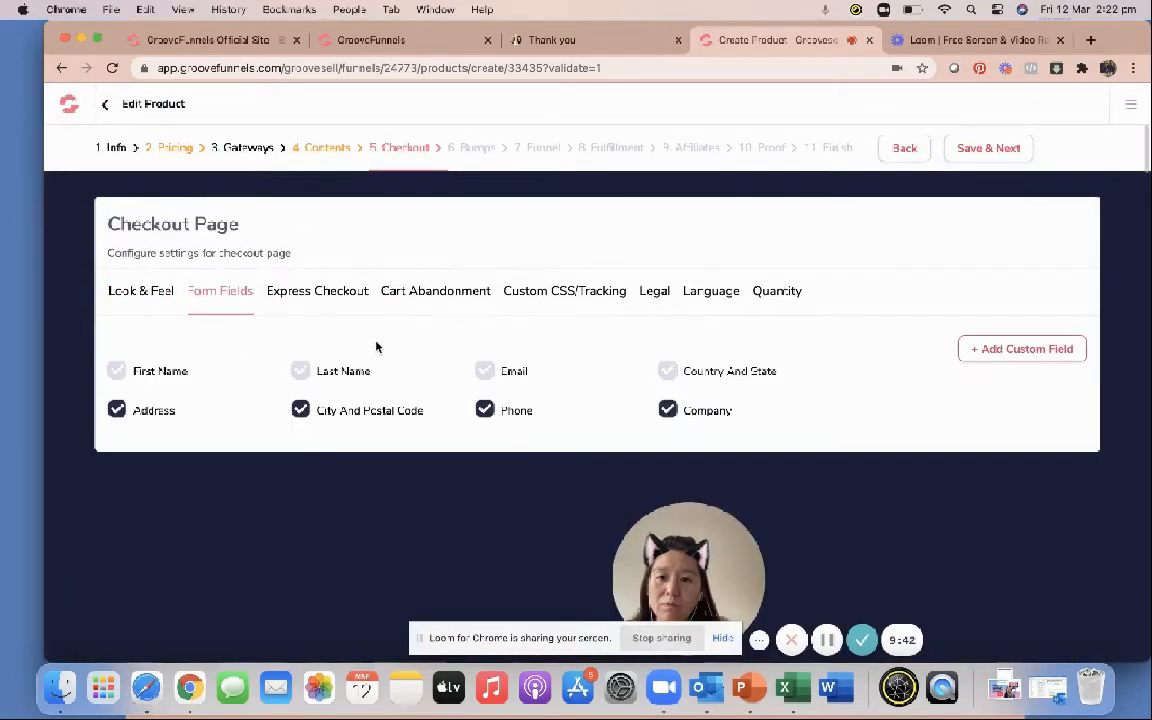
click(668, 411)
click(485, 410)
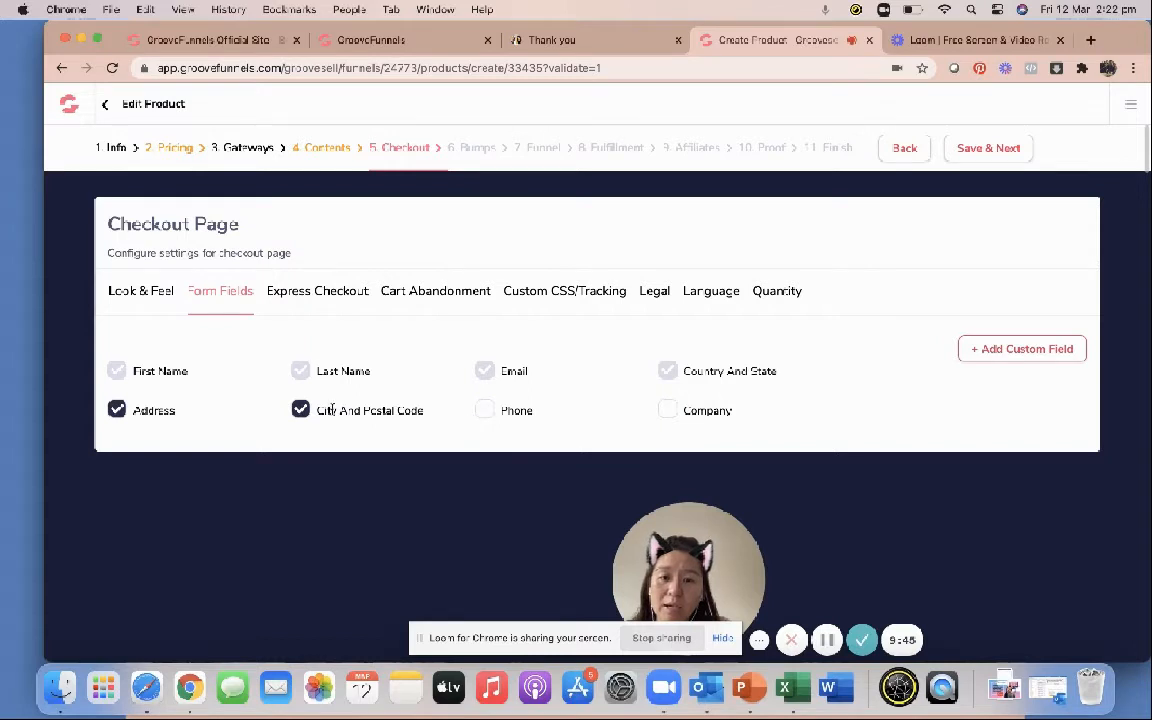
click(297, 412)
click(125, 410)
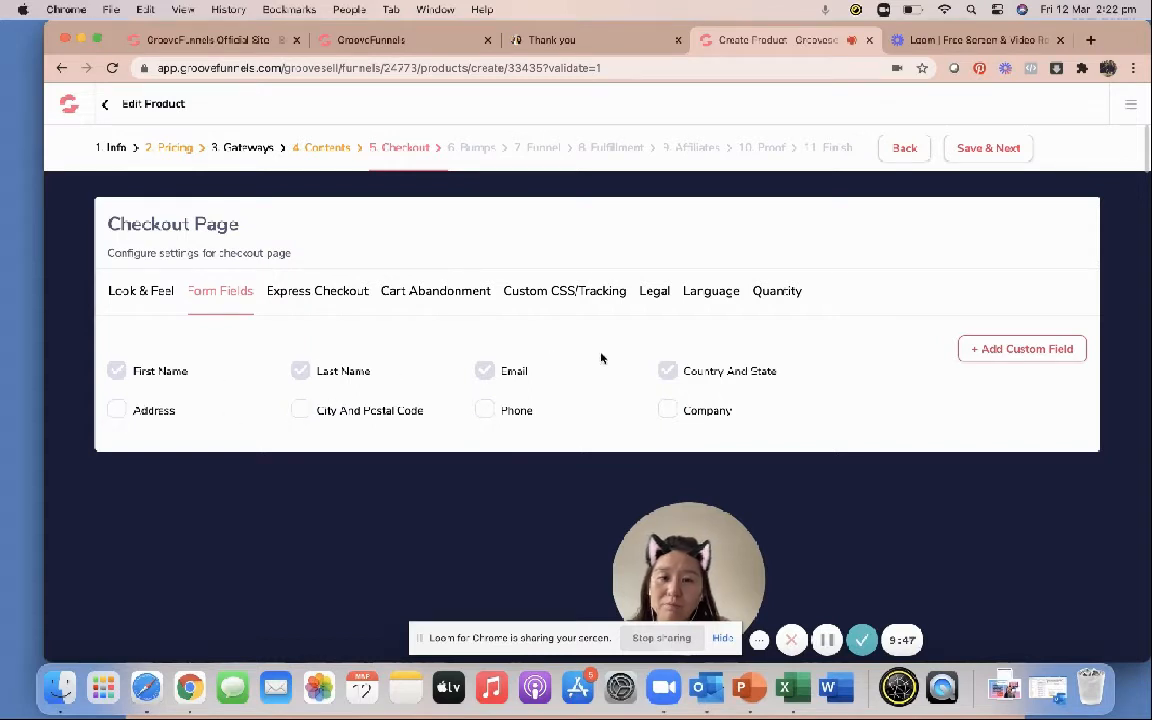
Activate one-click confirmation for express checkout, check the look and feel settings, and save on past the bumps to the funnel settings
click(328, 294)
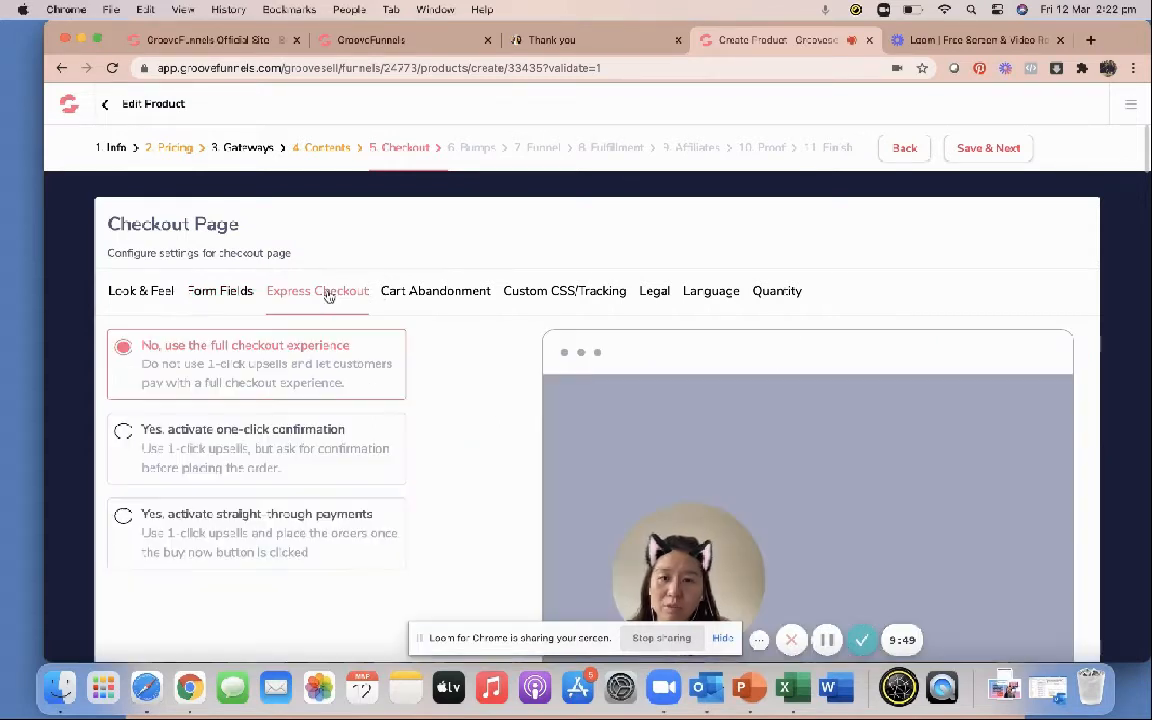
click(230, 450)
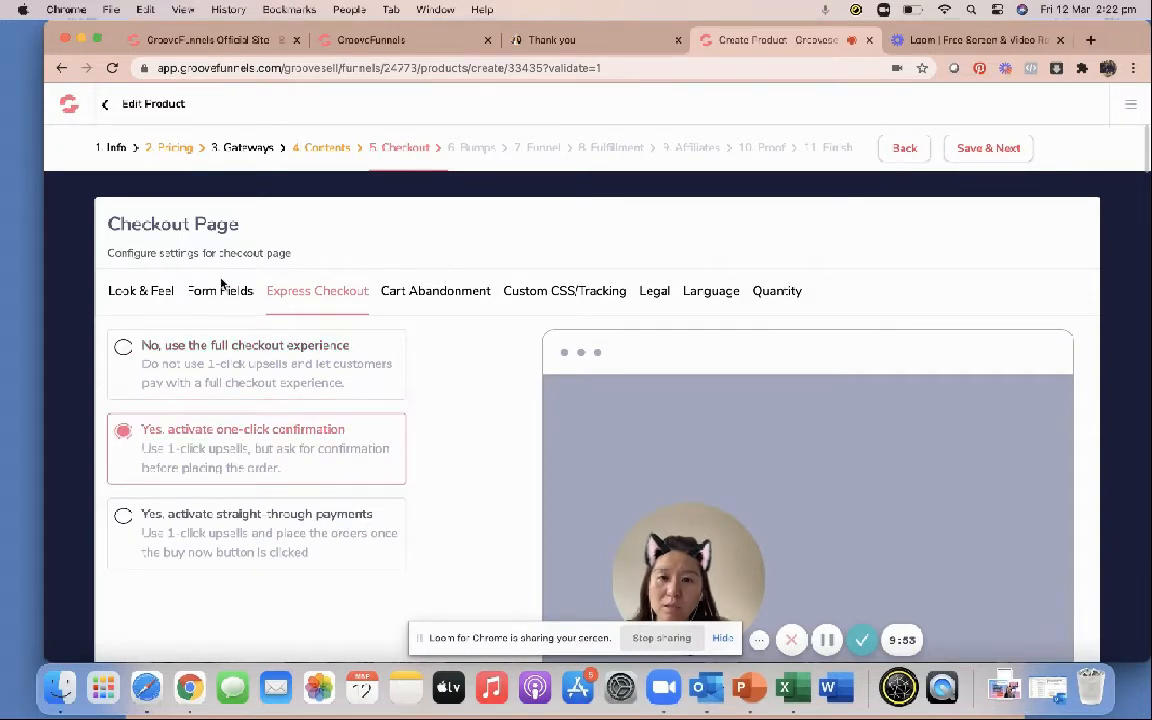
click(118, 291)
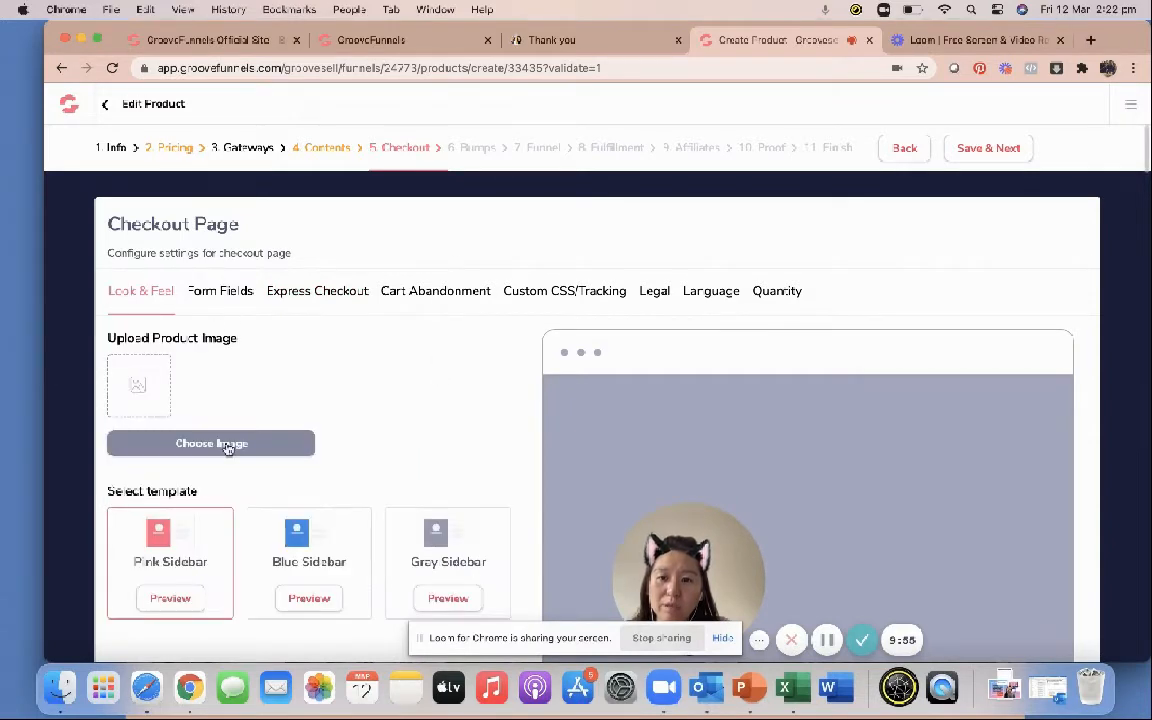
click(997, 152)
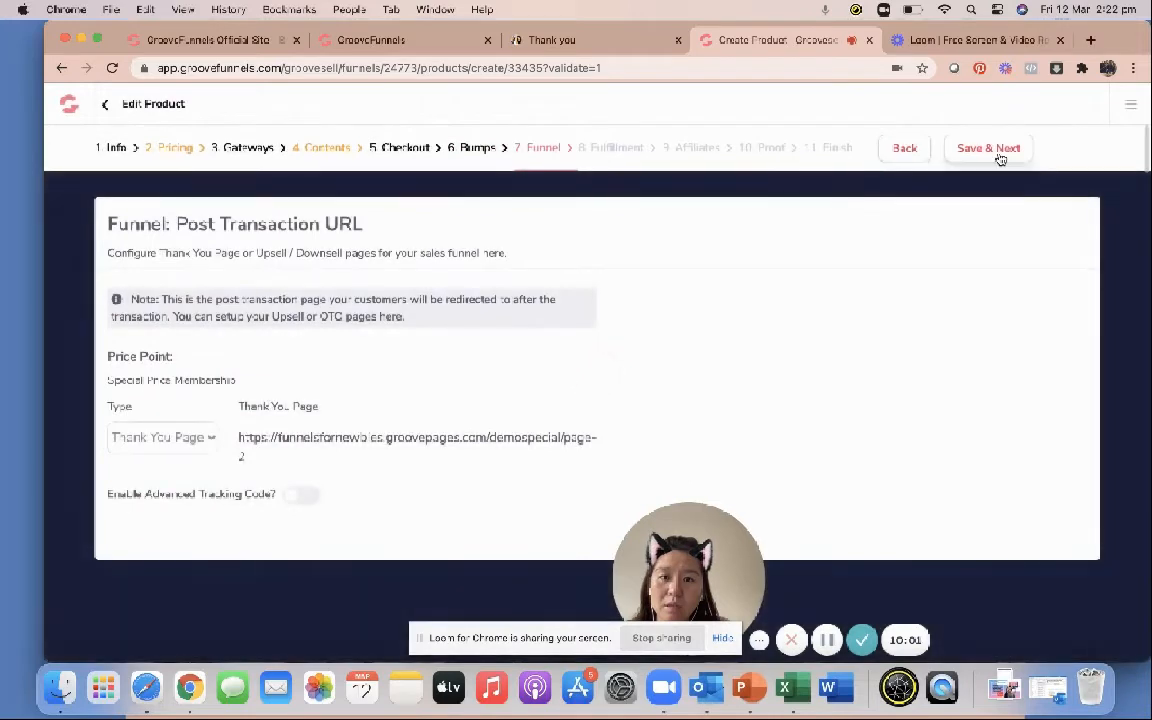
Check the post-transaction page types, keep Thank You Page for the price point, and save on to the fulfillment settings
click(203, 446)
click(203, 443)
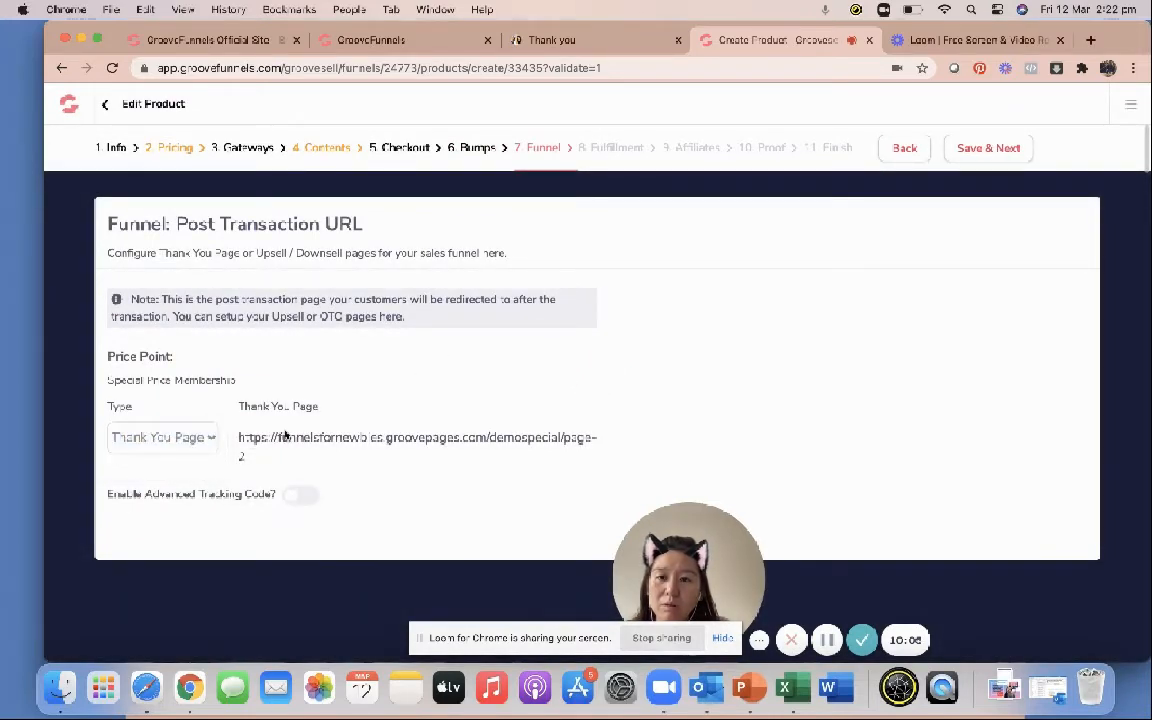
click(222, 442)
click(218, 440)
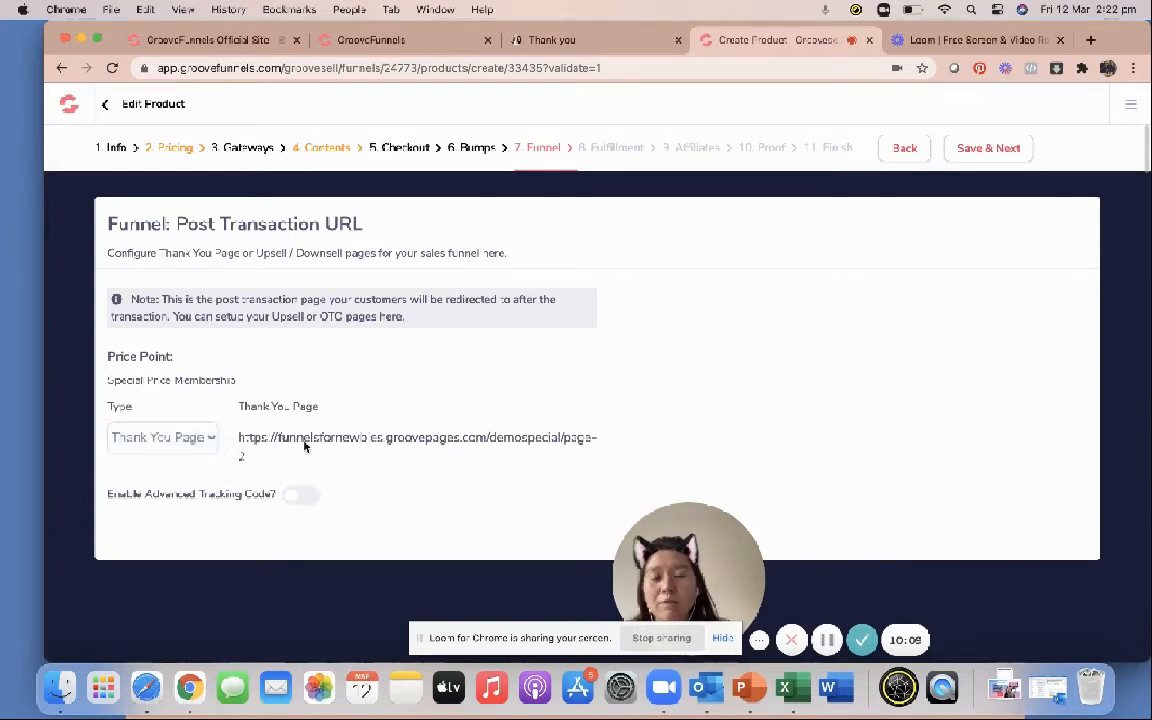
click(958, 150)
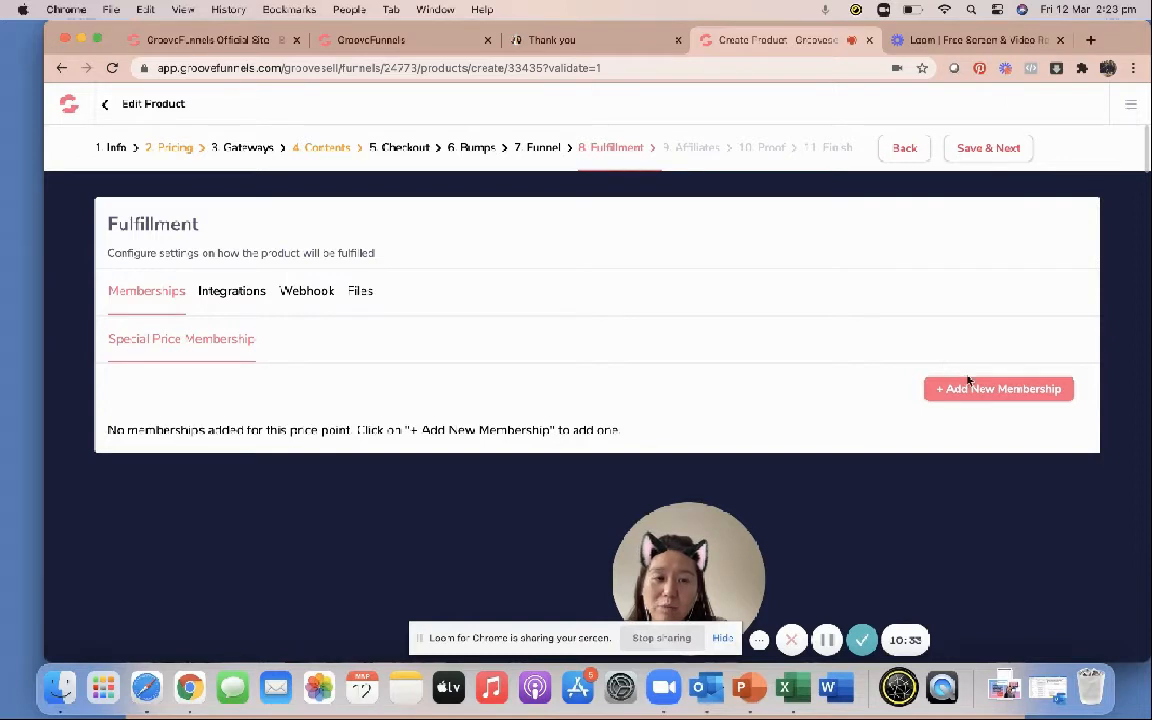
Add the Get Unstuck Groove Training membership with Platinum access level to the product's fulfillment
click(990, 388)
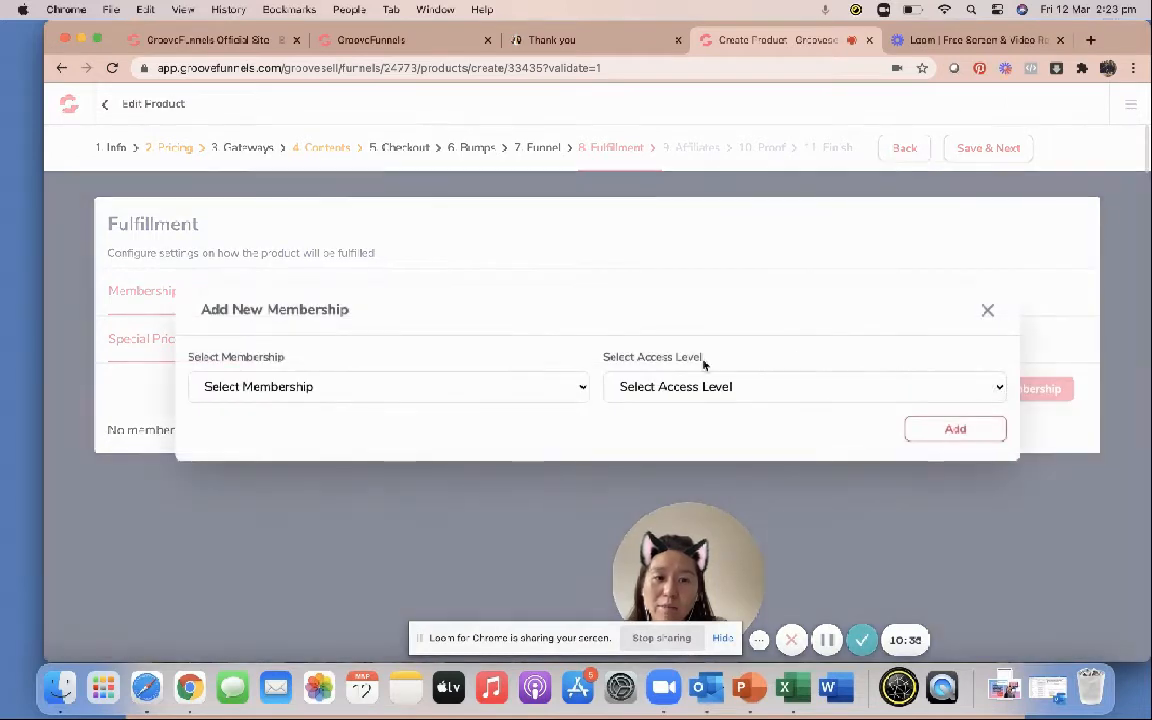
click(560, 388)
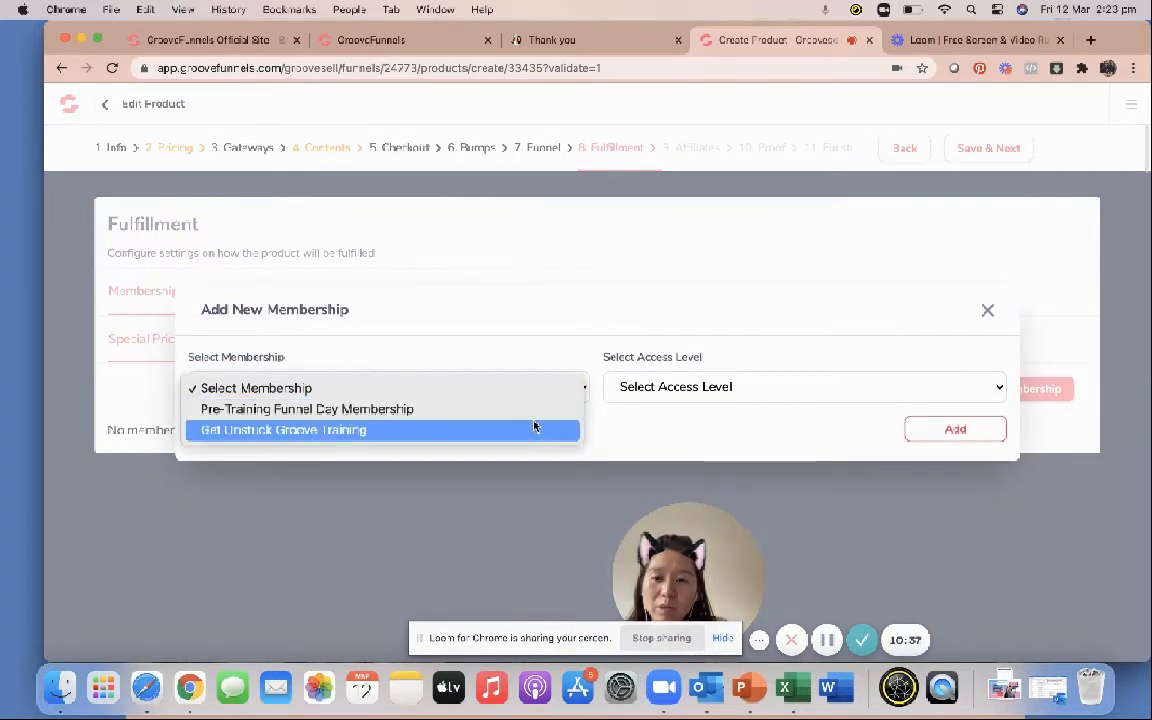
click(535, 428)
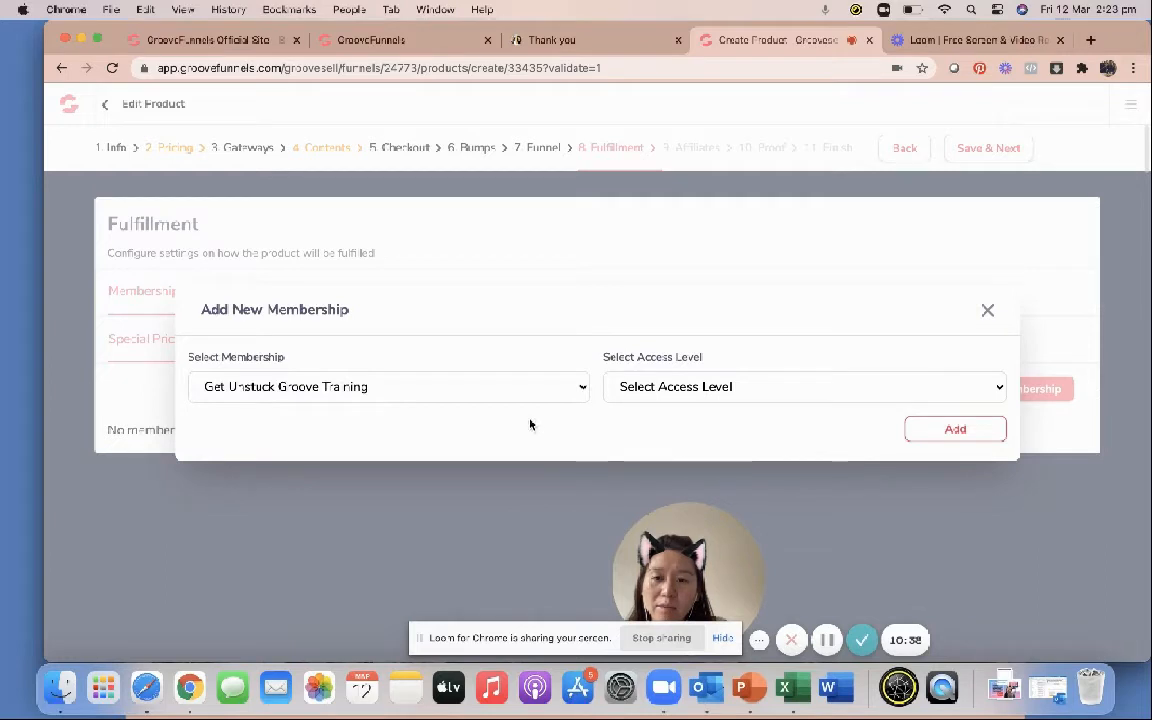
click(663, 387)
click(653, 452)
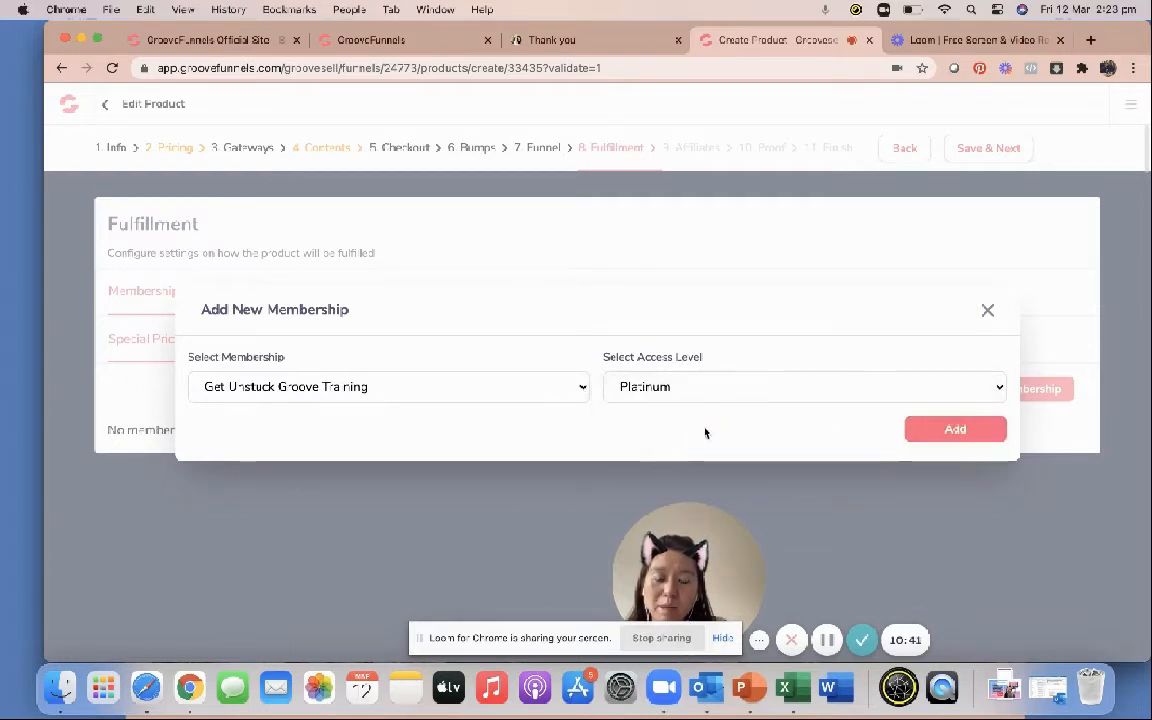
click(715, 391)
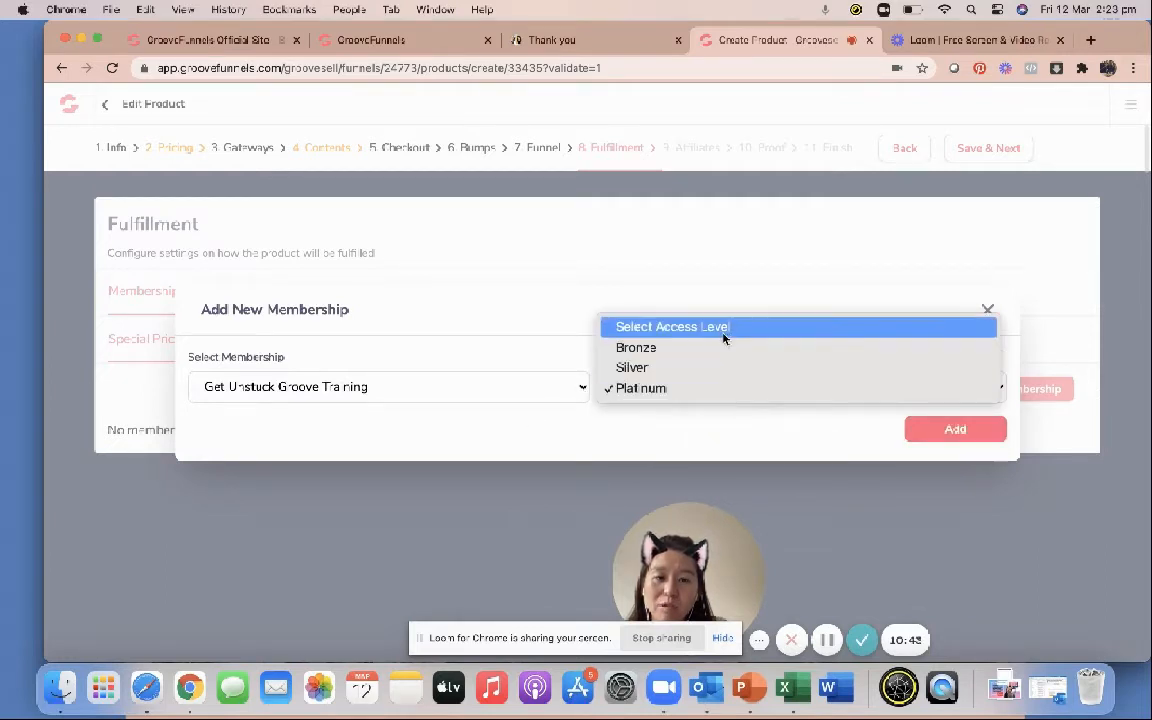
click(722, 387)
click(930, 431)
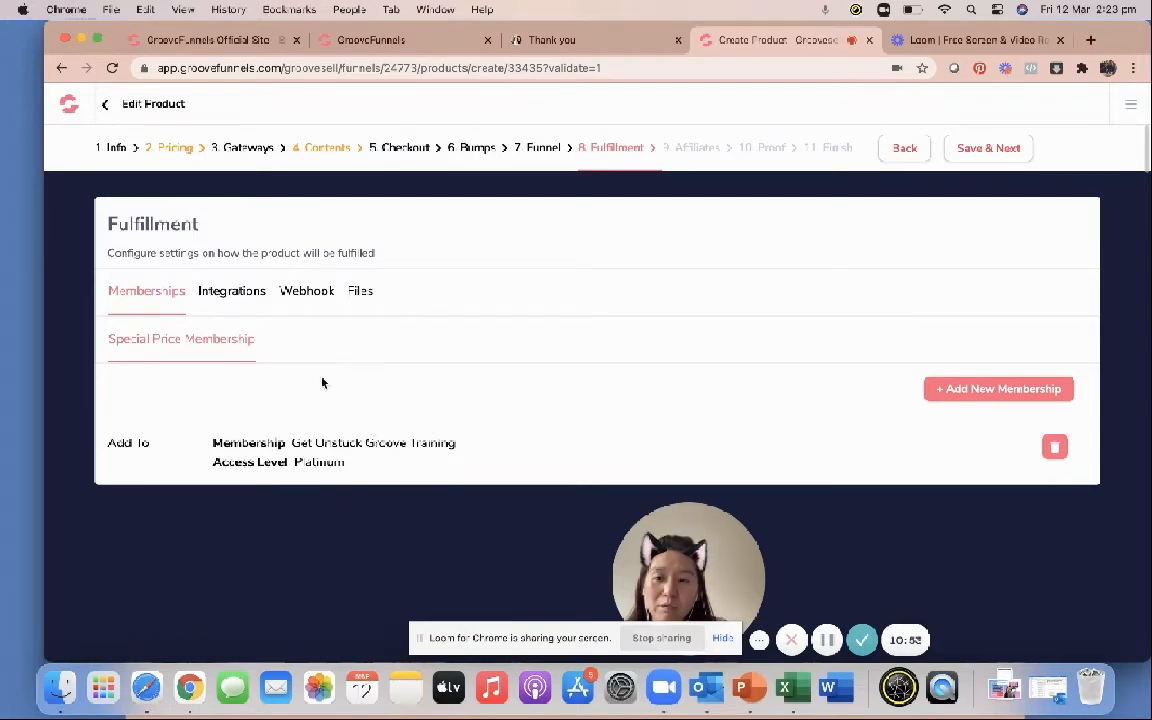
Add a Mailchimp integration to the product's fulfillment, using the ModasLiving account and the Modas Living list
click(232, 292)
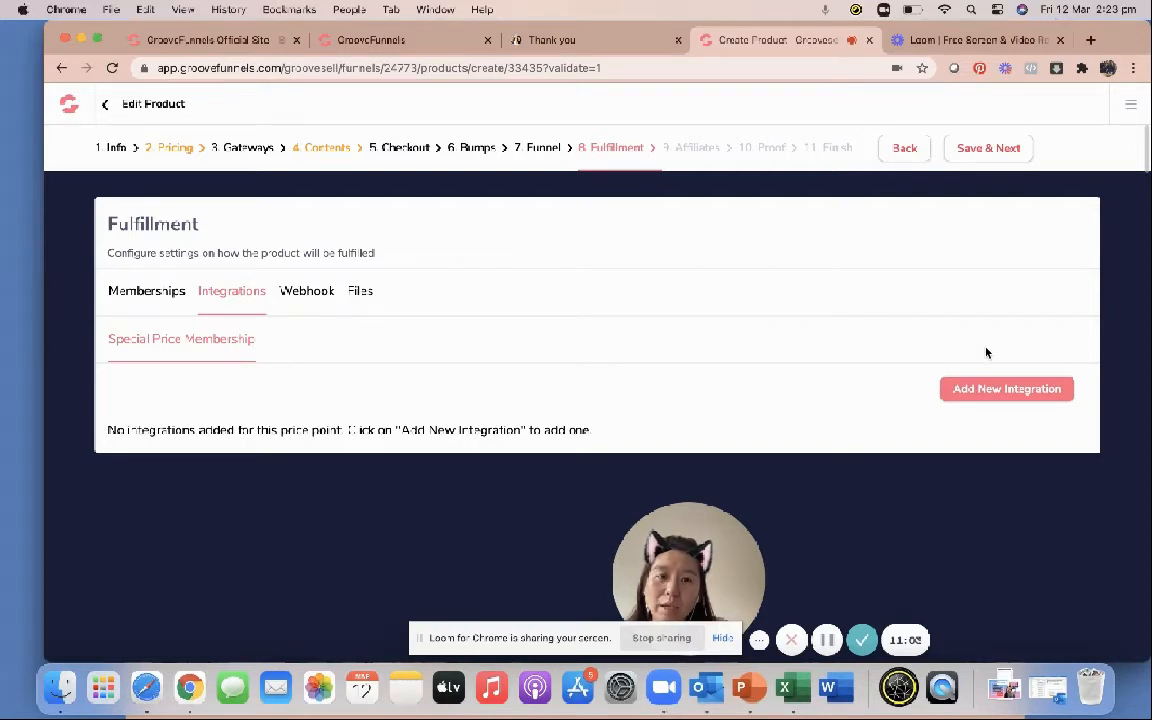
click(997, 390)
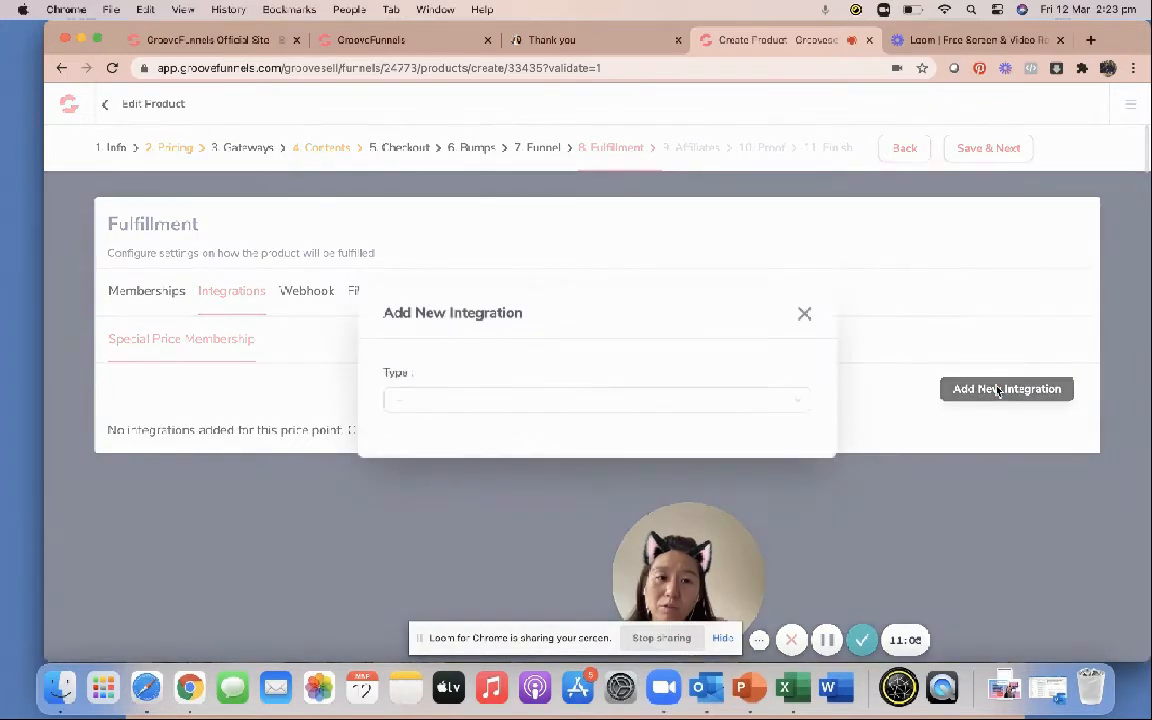
click(656, 401)
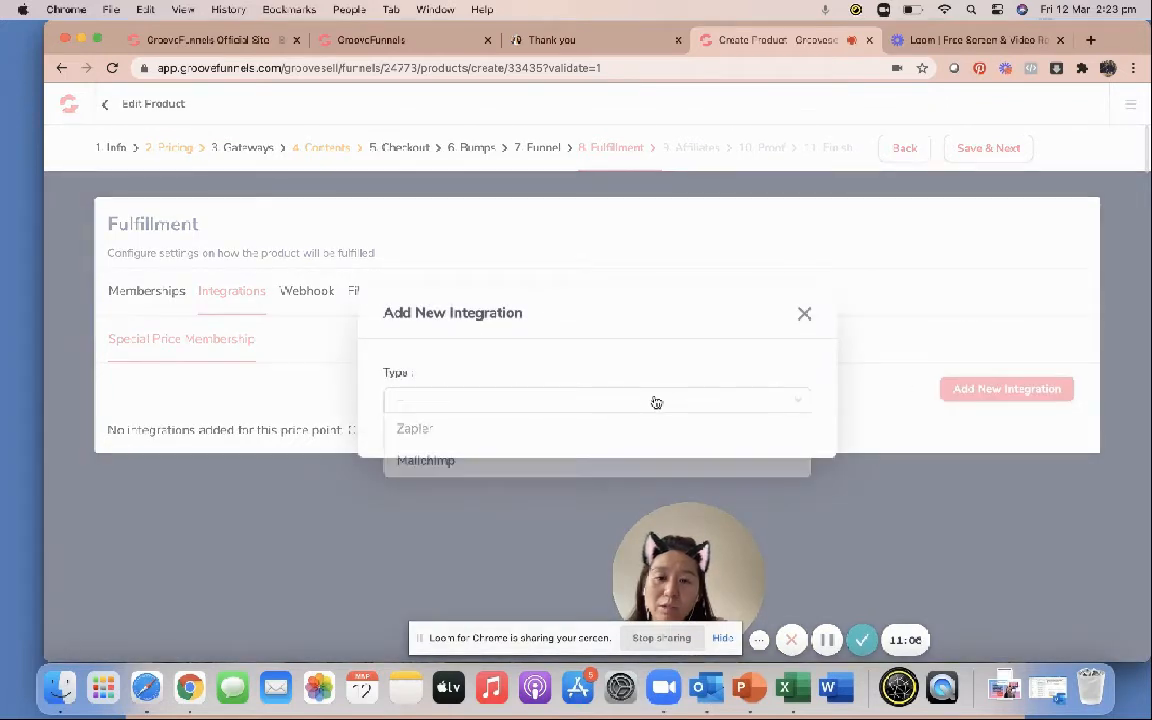
click(488, 465)
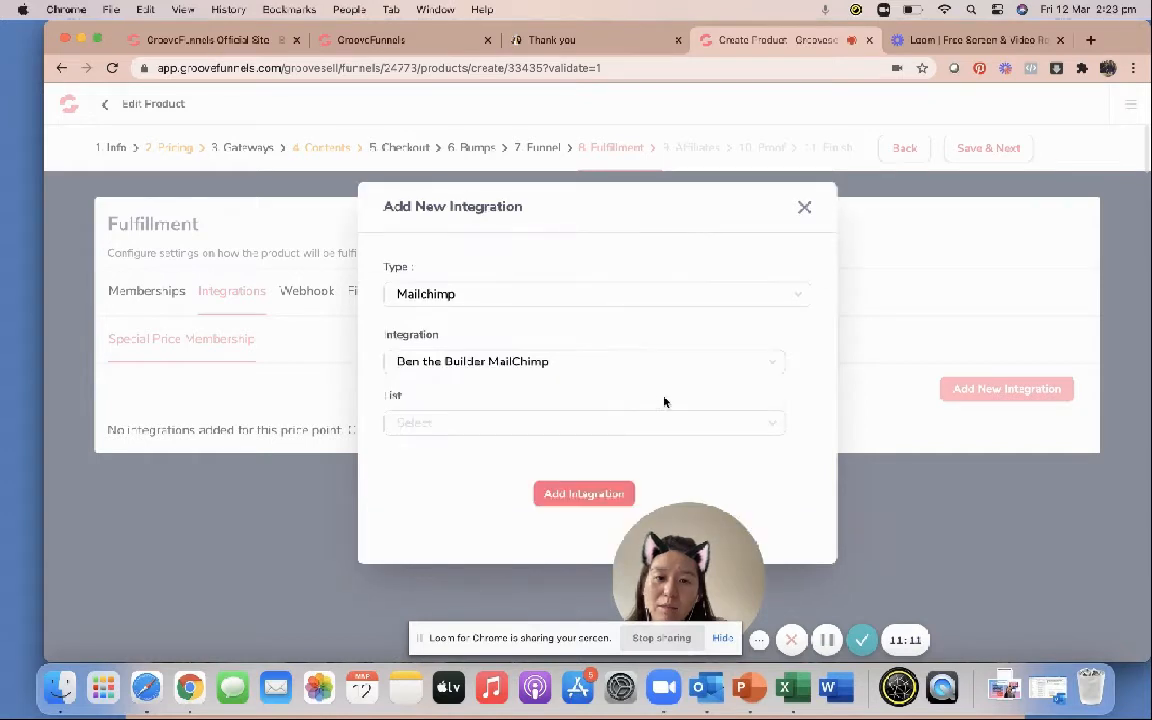
click(660, 370)
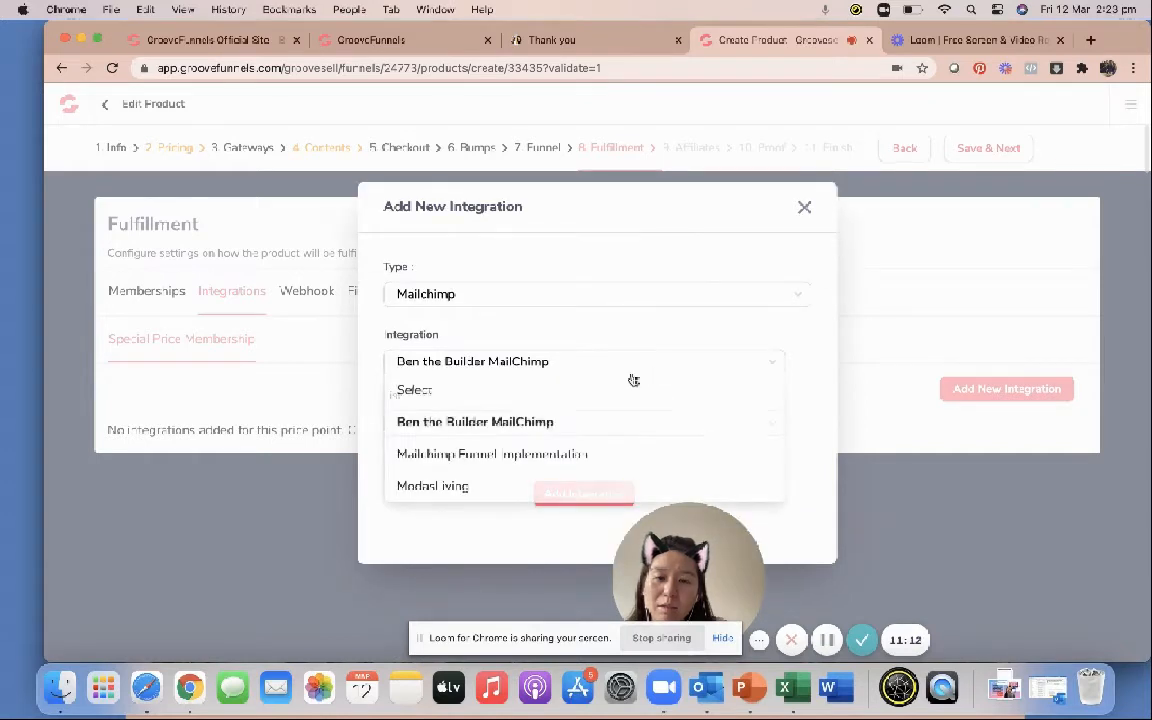
click(515, 487)
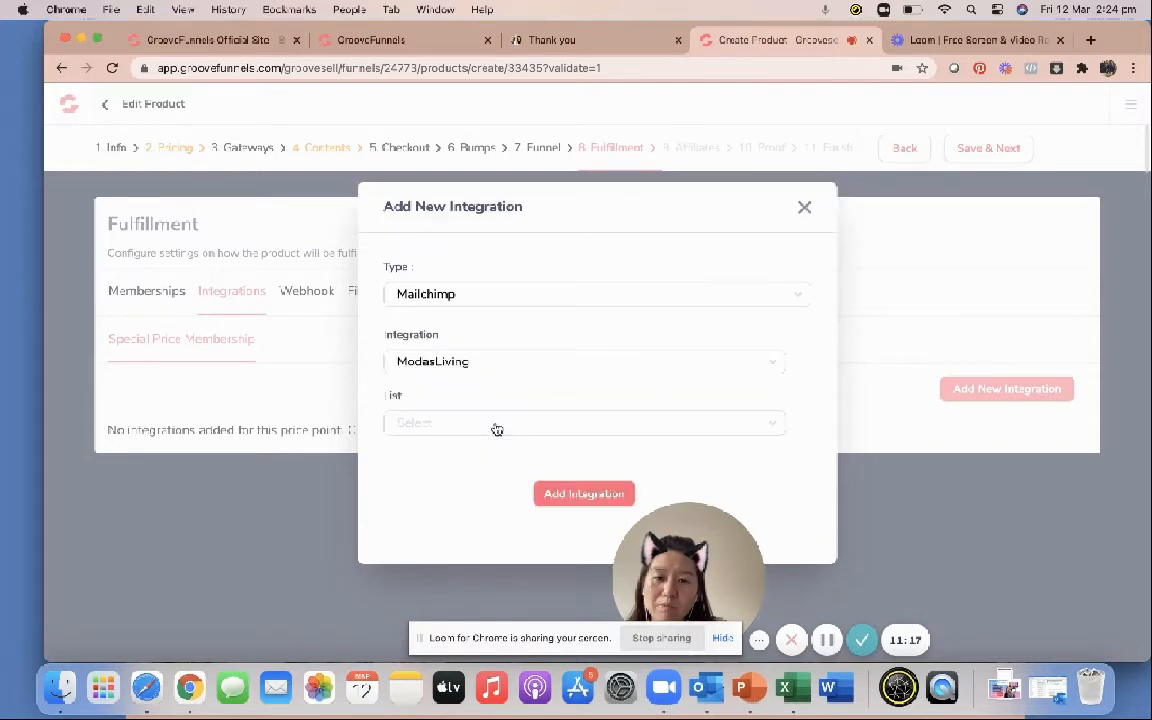
click(497, 429)
click(470, 481)
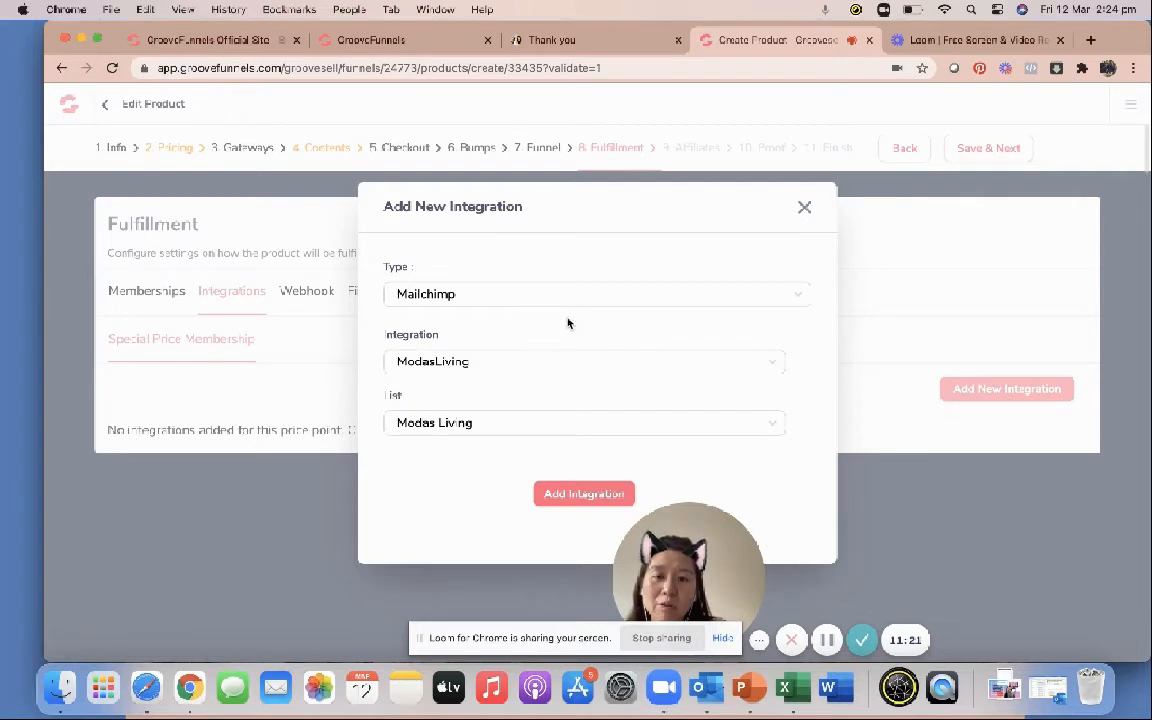
click(601, 495)
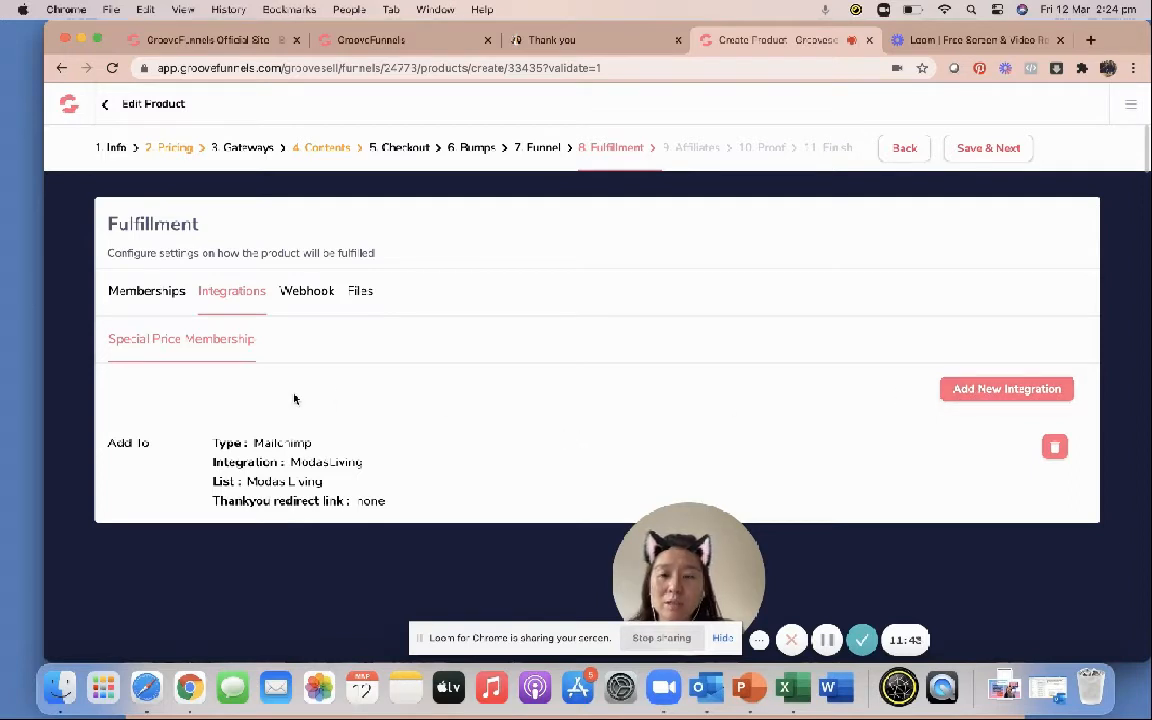
Review the added membership and integration, save the fulfillment, and keep No Affiliate Program while saving on to the proof widgets
click(165, 296)
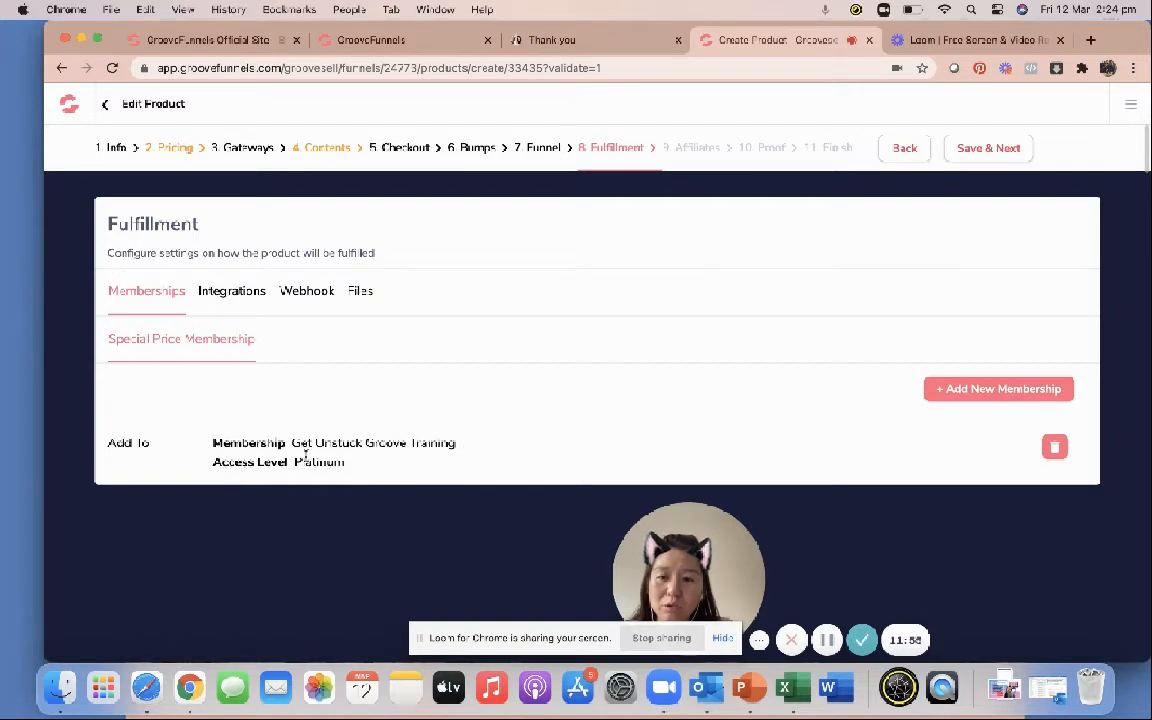
click(255, 299)
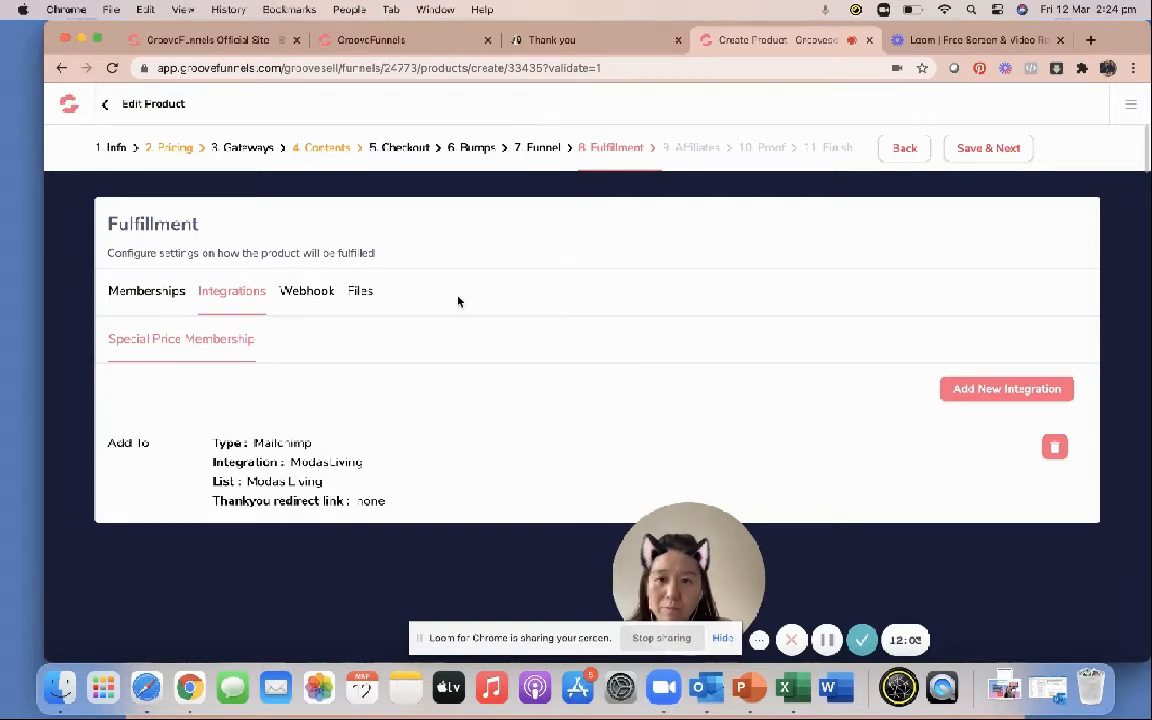
click(999, 150)
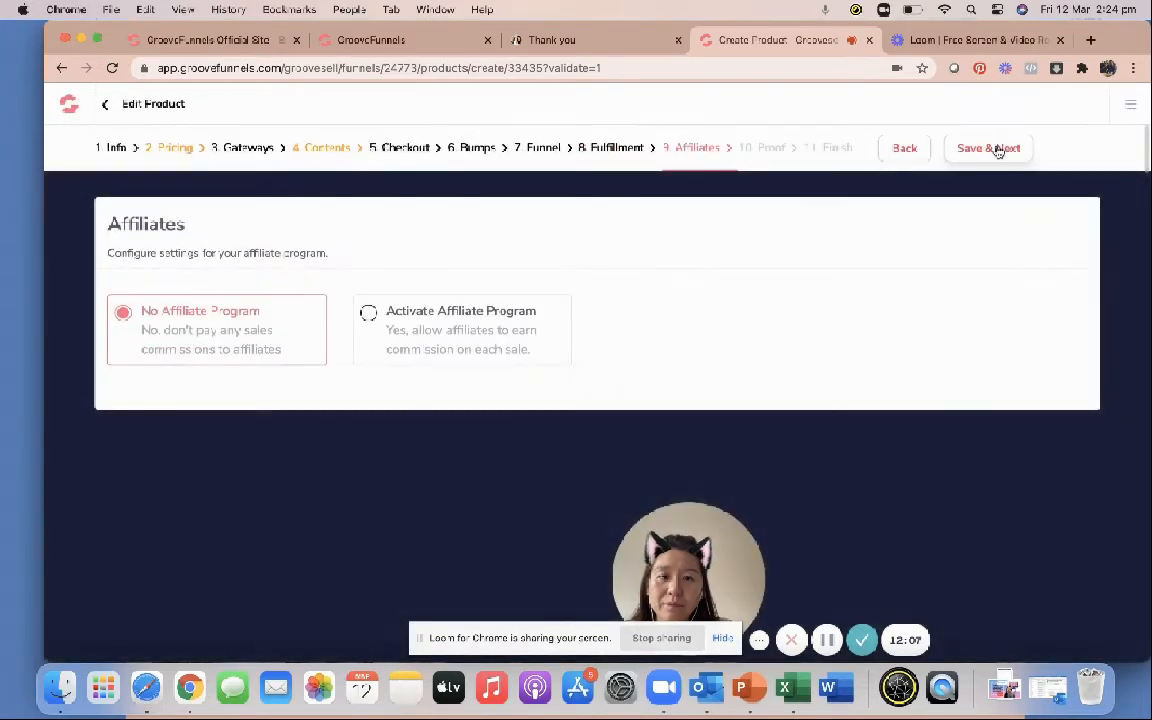
click(998, 150)
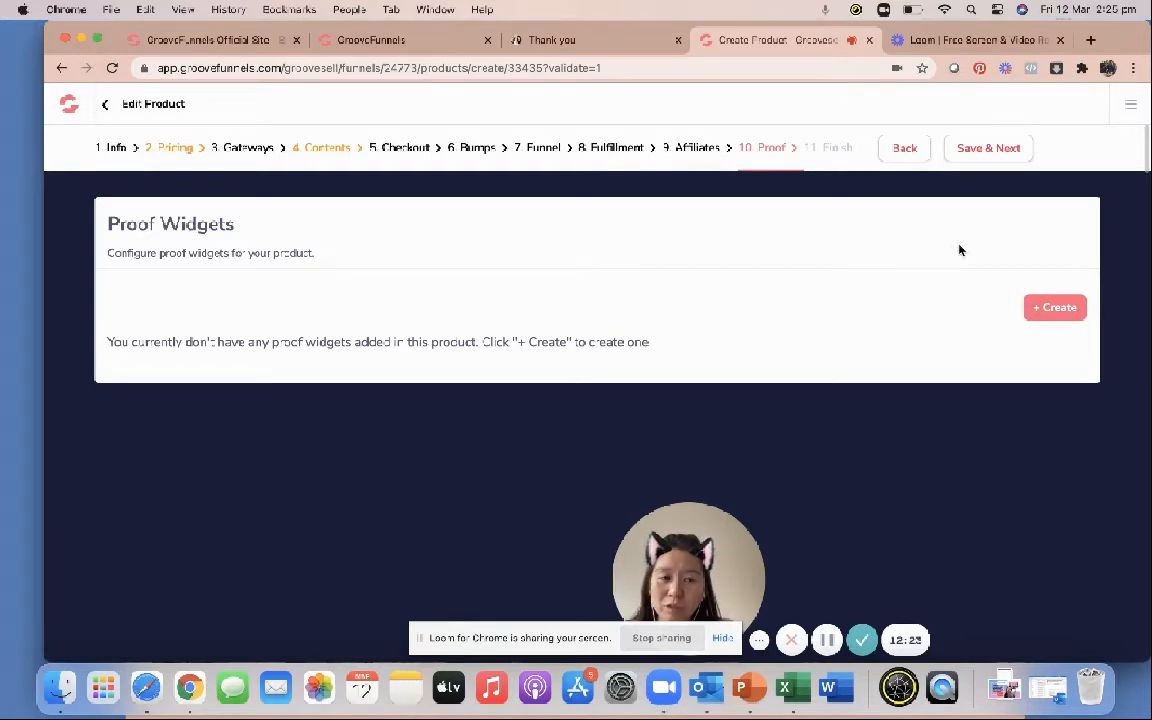
Start a new proof widget and name it "Proof Special Membership"
click(1052, 308)
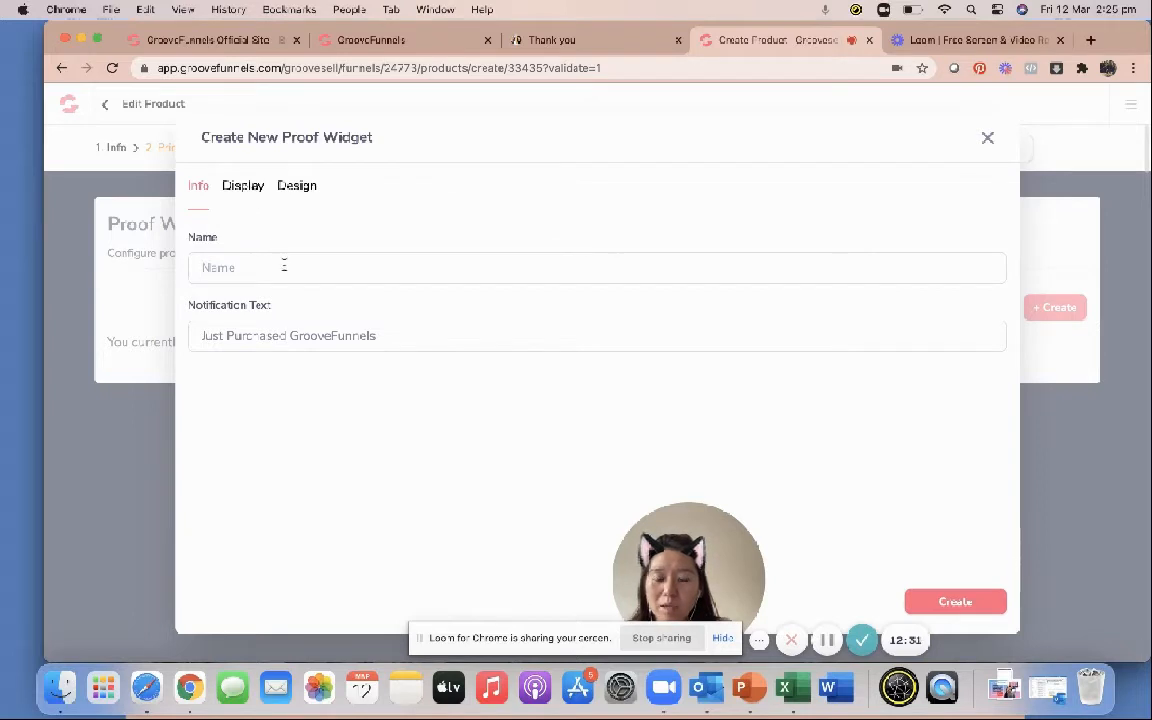
text(Proof Me)
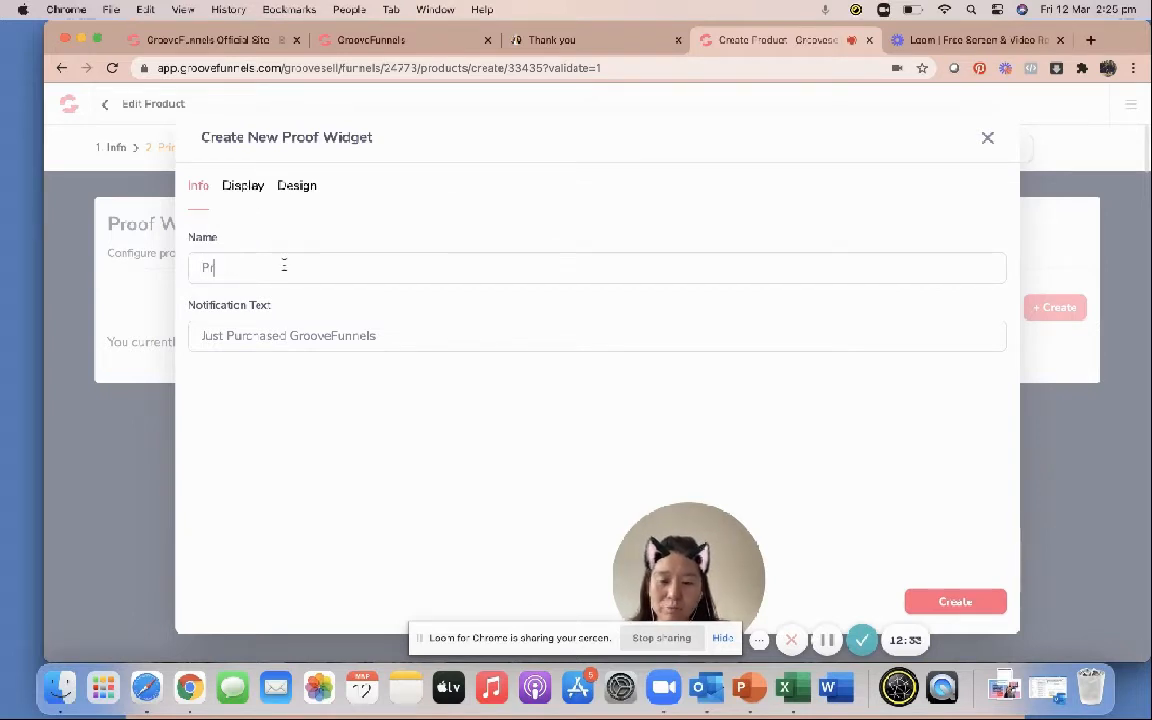
key(BackSpace)
key(BackSpace)
text(Sp)
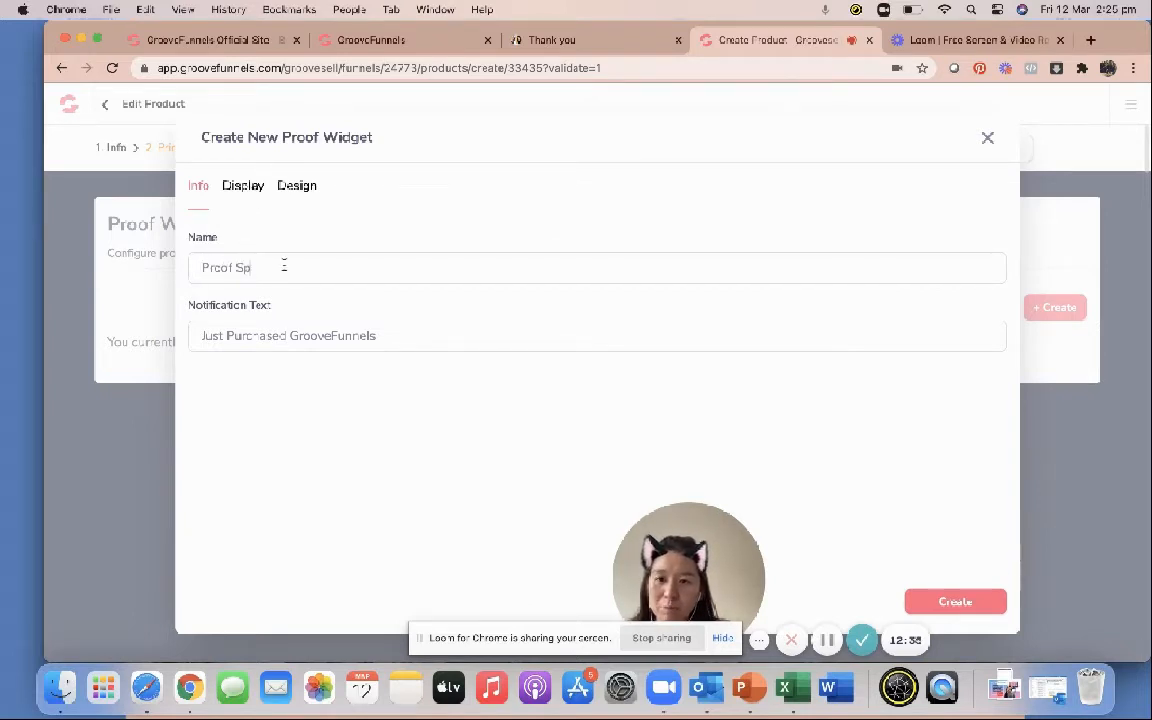
text(ecial Membership)
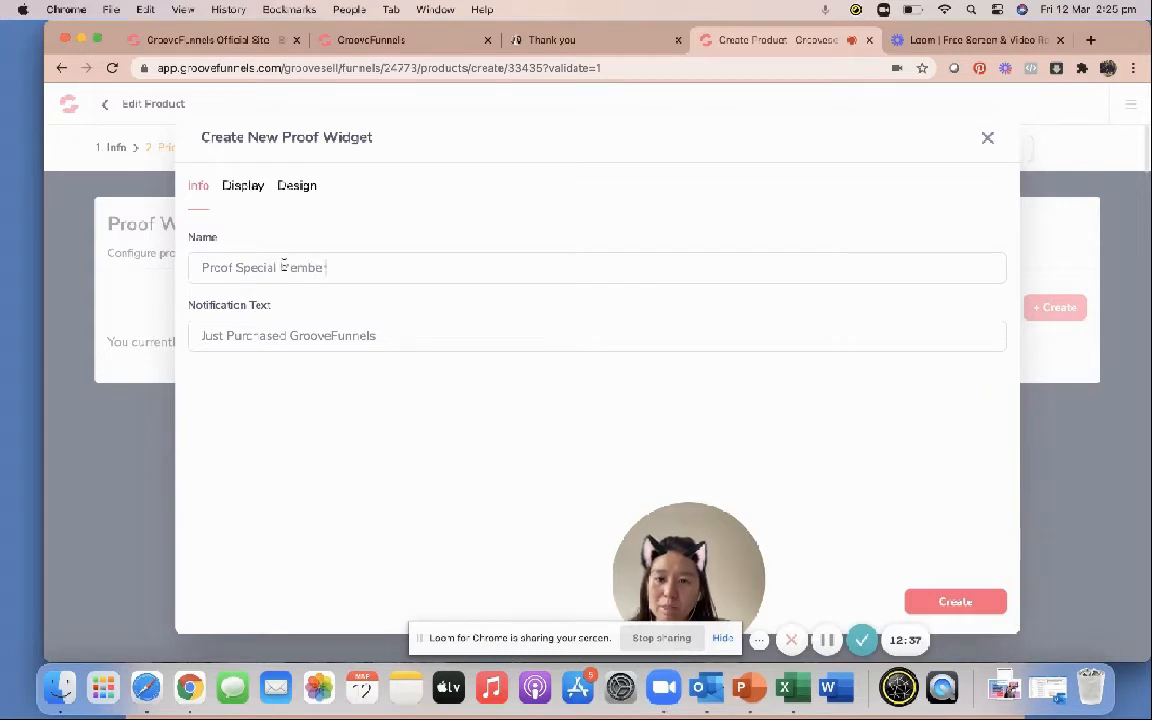
Change the proof widget's notification text to "Just Purchase Get Unstuck Membership"
click(287, 336)
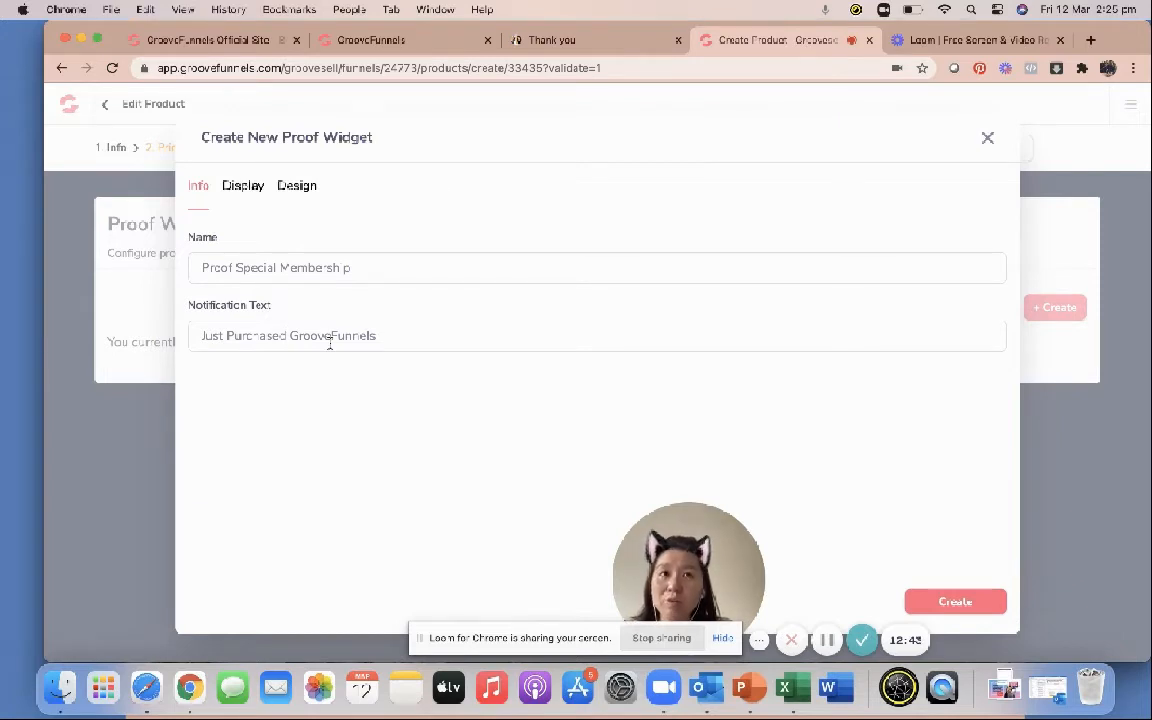
key(BackSpace)
key(BackSpace)
key(BackSpace)
key(BackSpace)
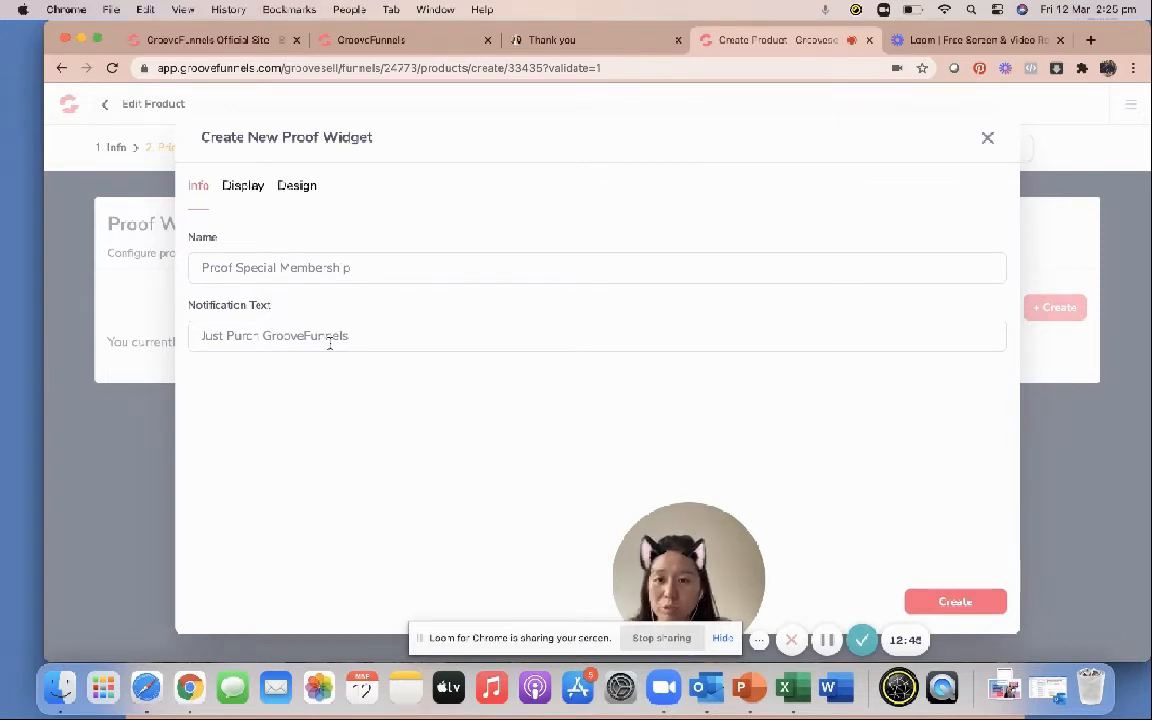
text(ase)
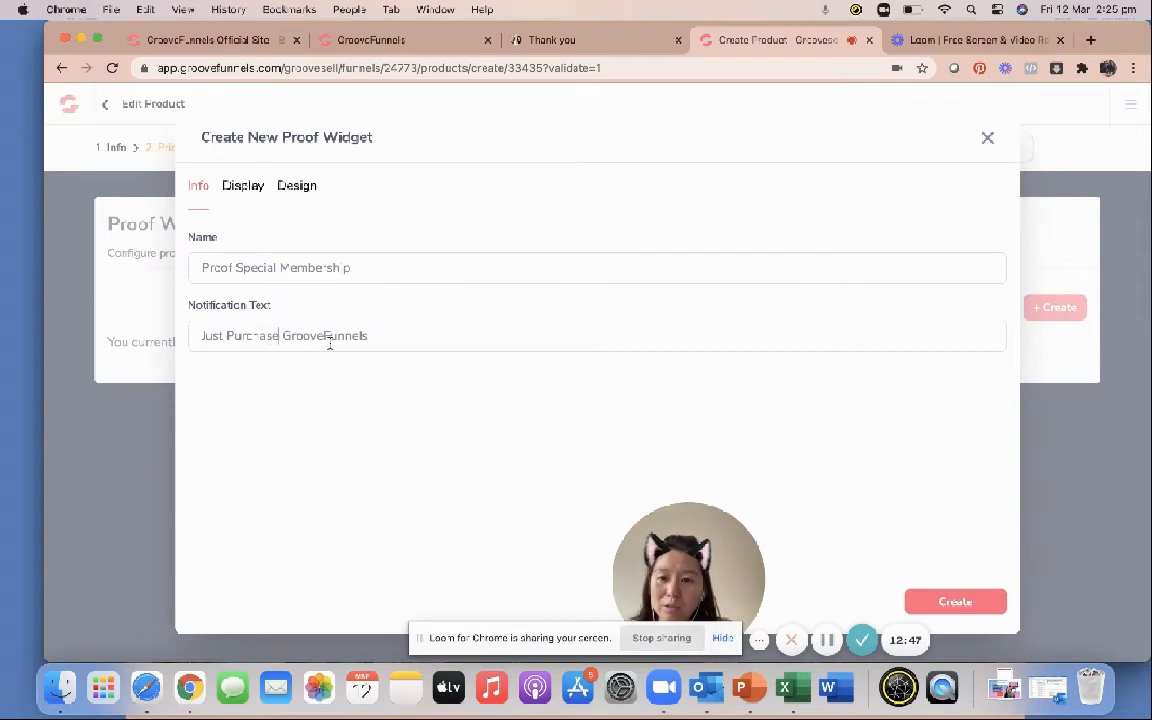
click(386, 339)
key(BackSpace)
key(BackSpace)
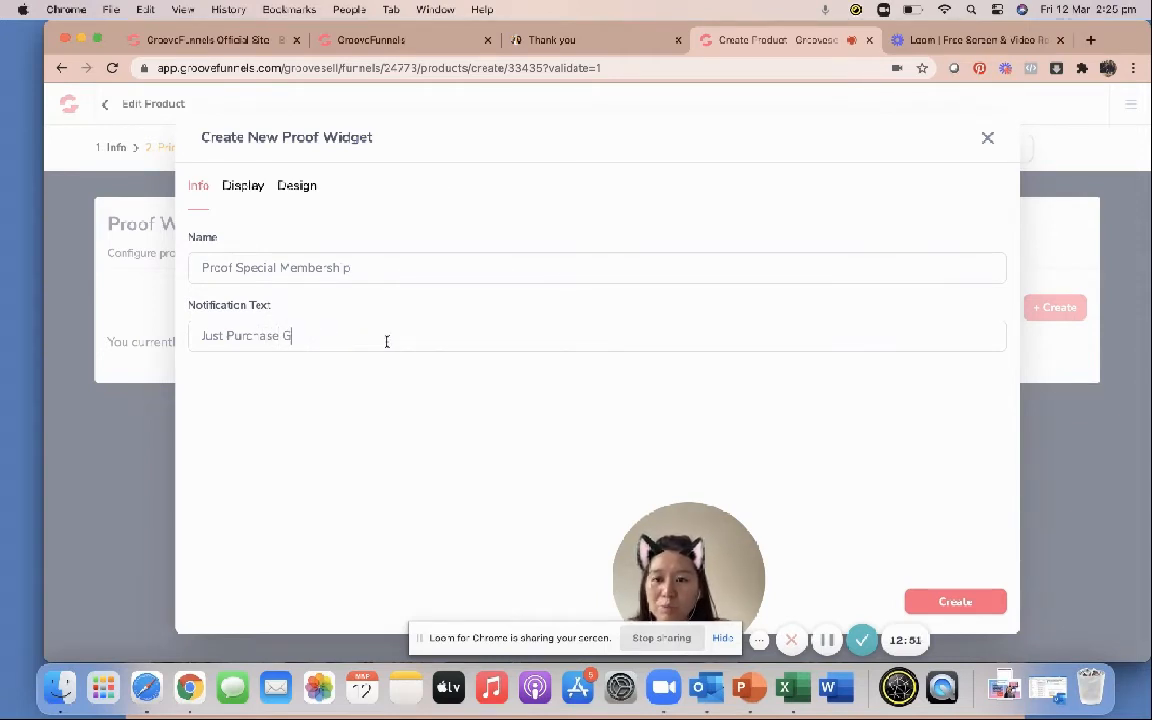
key(BackSpace)
text(Membership)
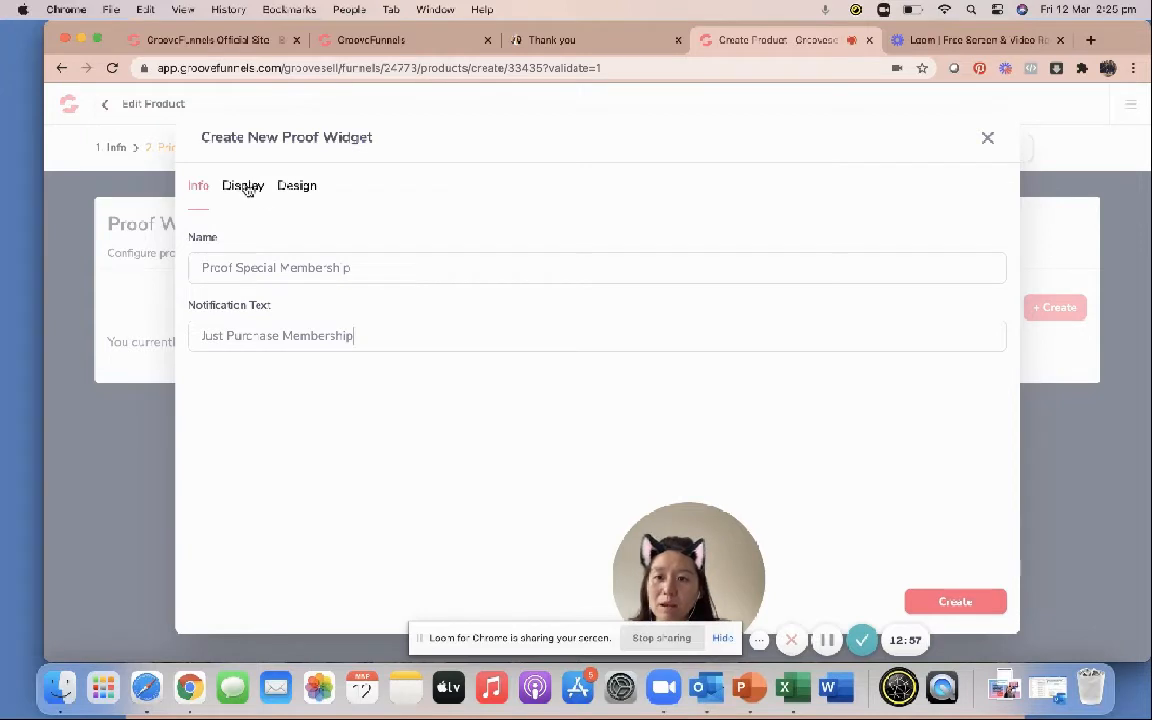
click(284, 337)
text(Get Un)
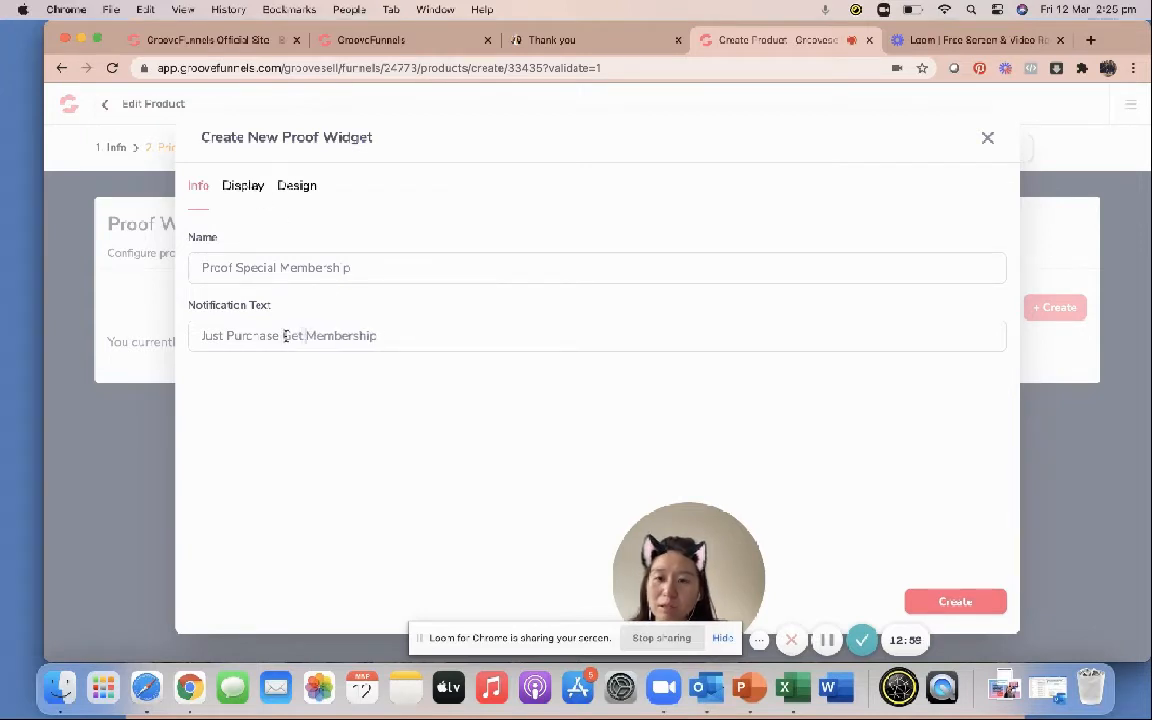
text(stuck)
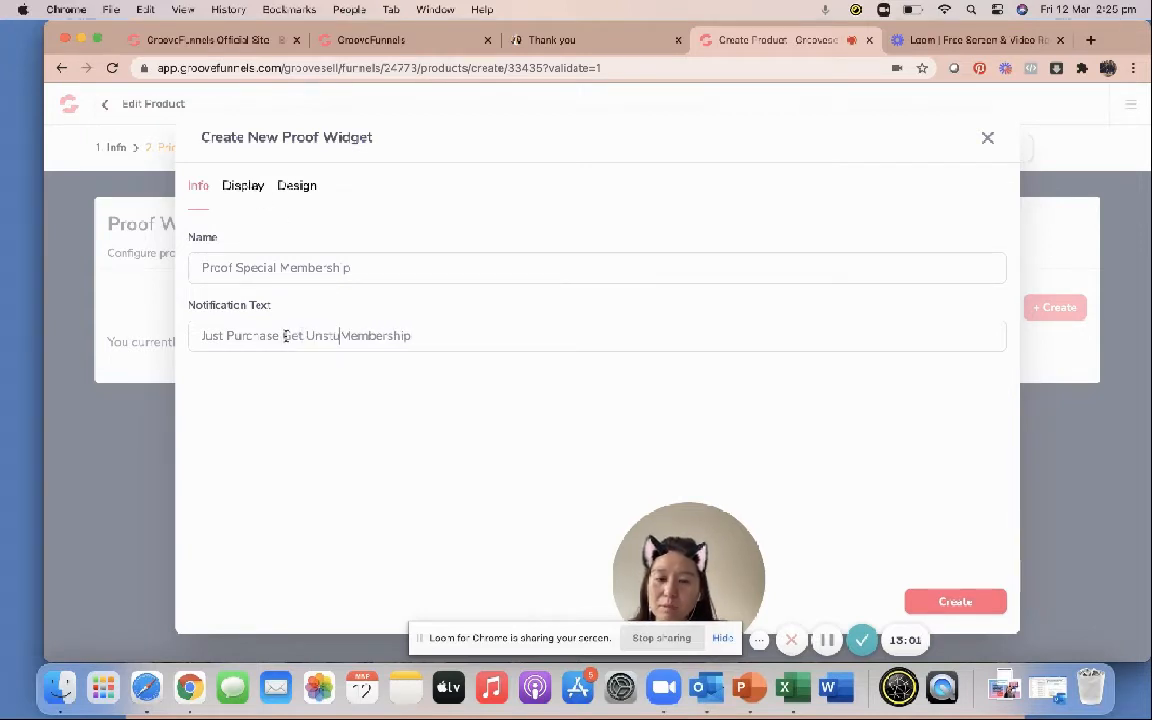
Set the widget's notification delay and show time to 2 seconds each, and its display position to Bottom Right
click(243, 186)
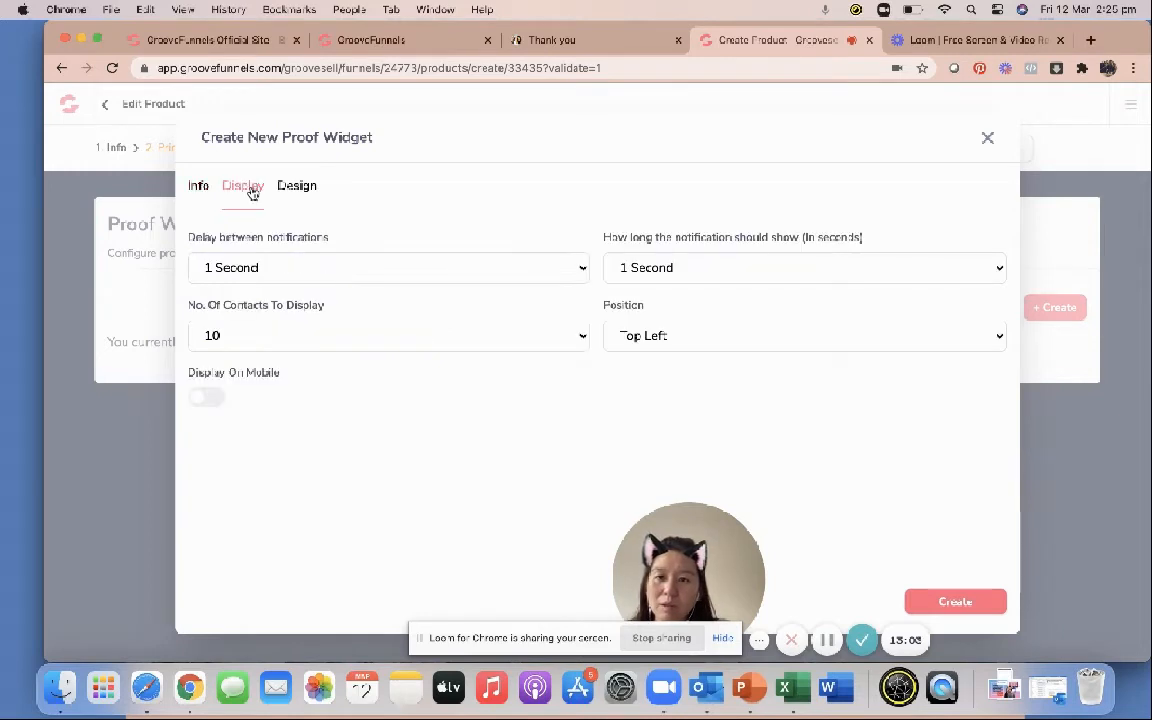
click(327, 268)
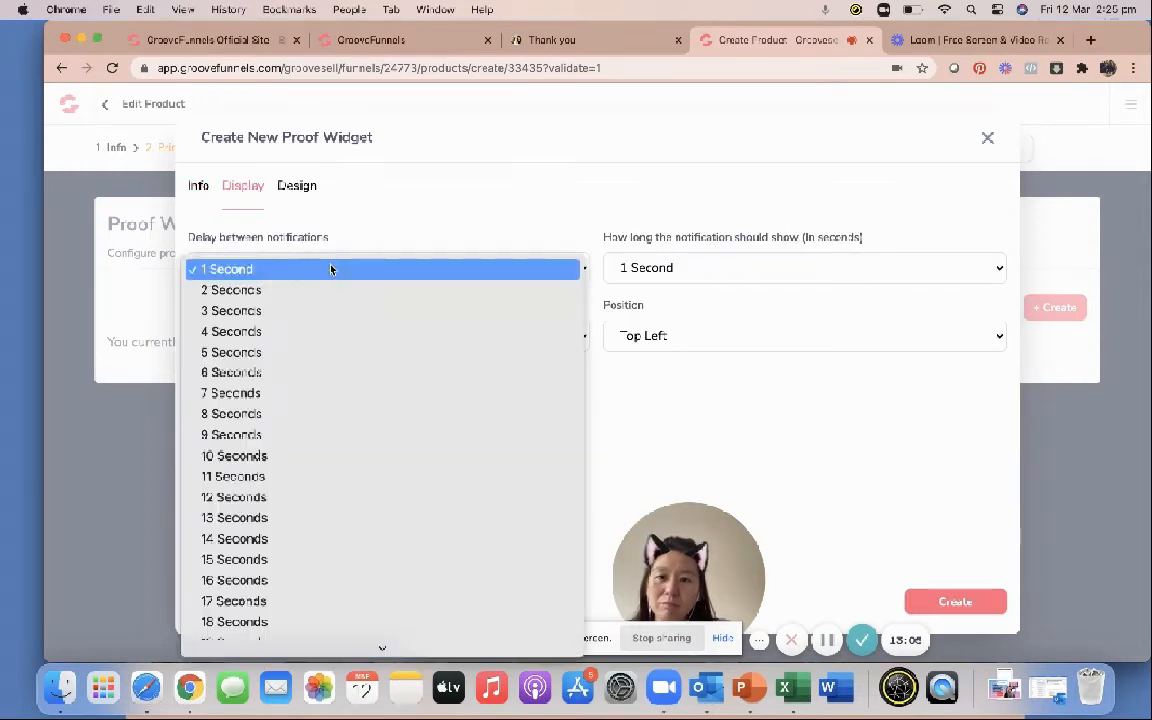
click(303, 290)
click(644, 268)
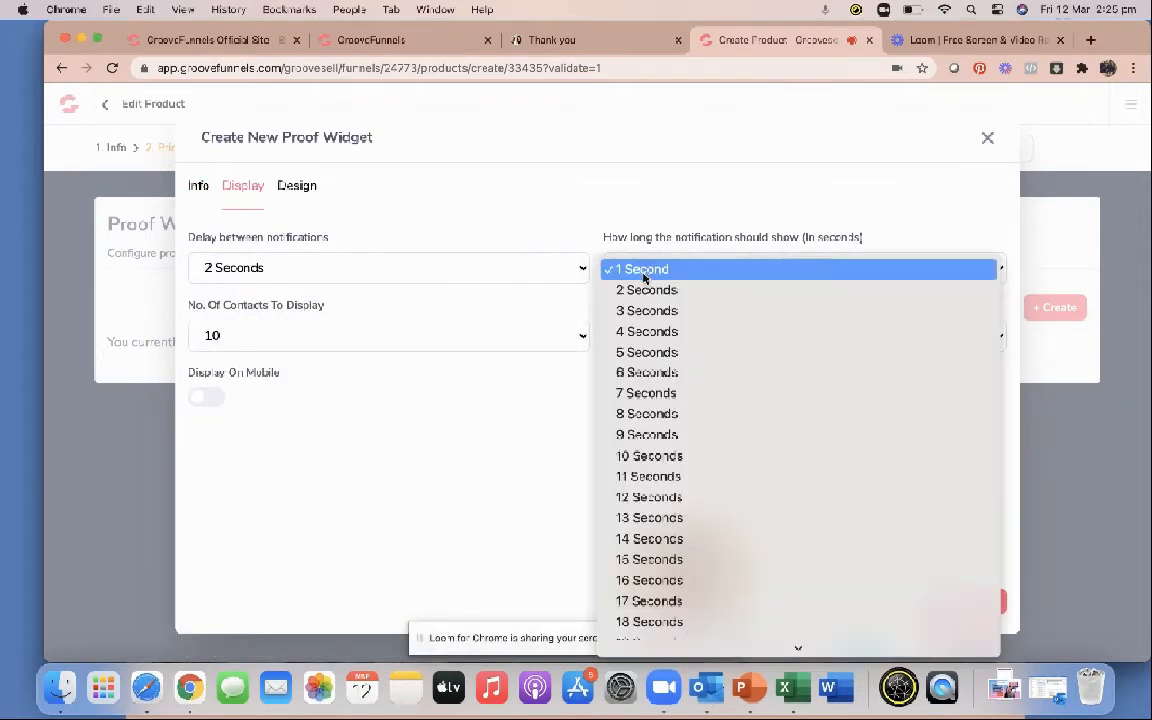
click(630, 289)
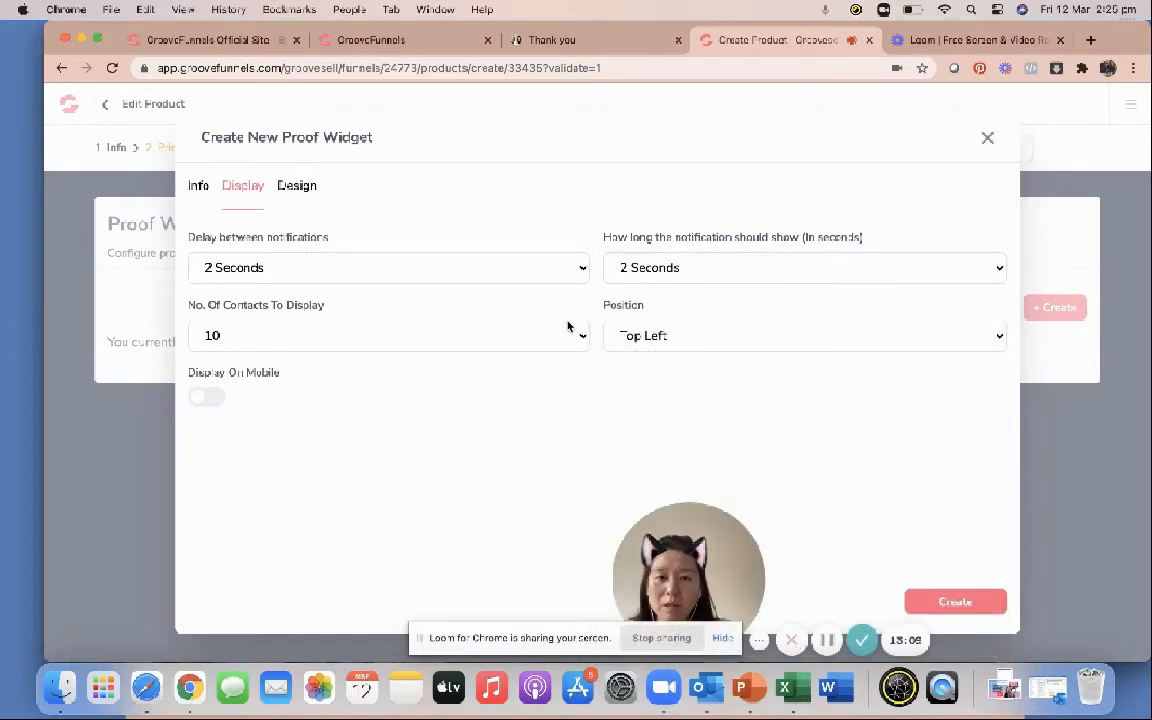
click(659, 342)
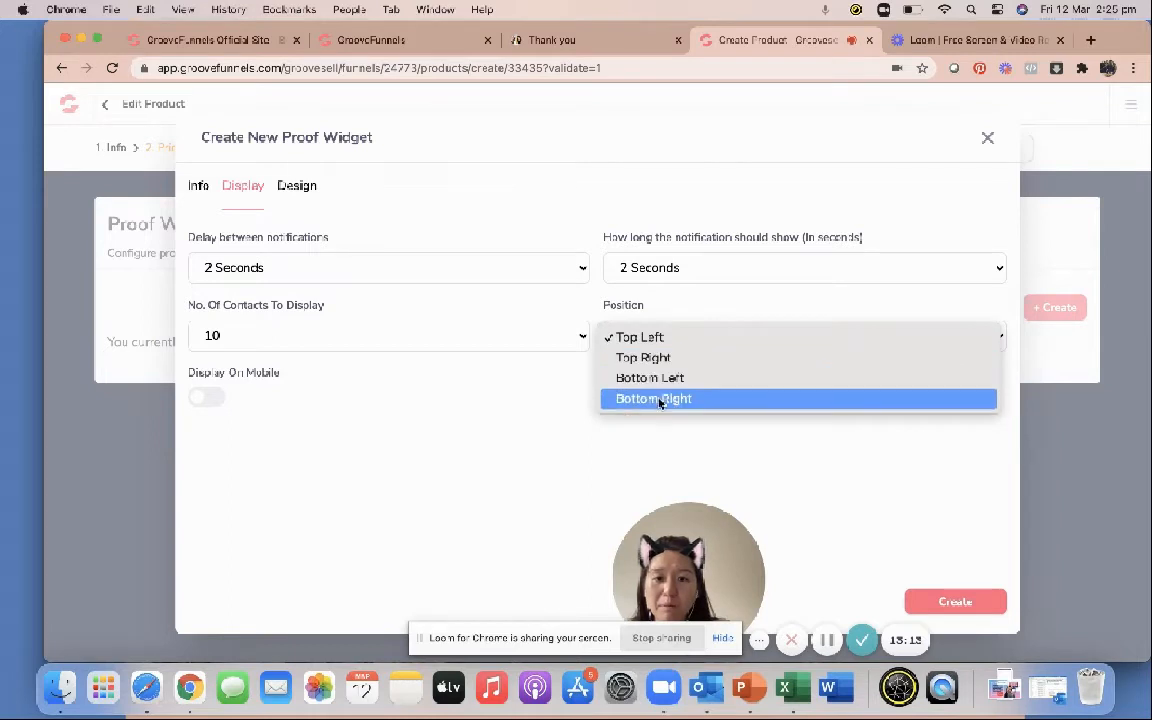
click(660, 400)
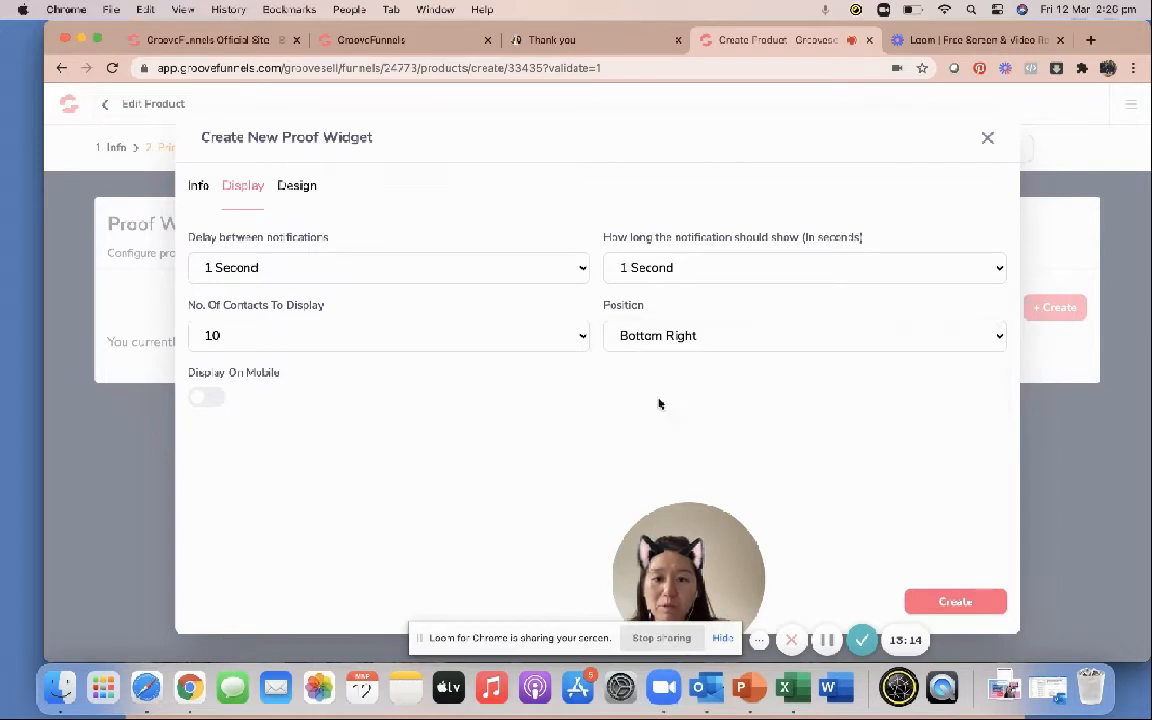
Check the proof widget's design settings, keep the defaults, and create the widget
click(288, 184)
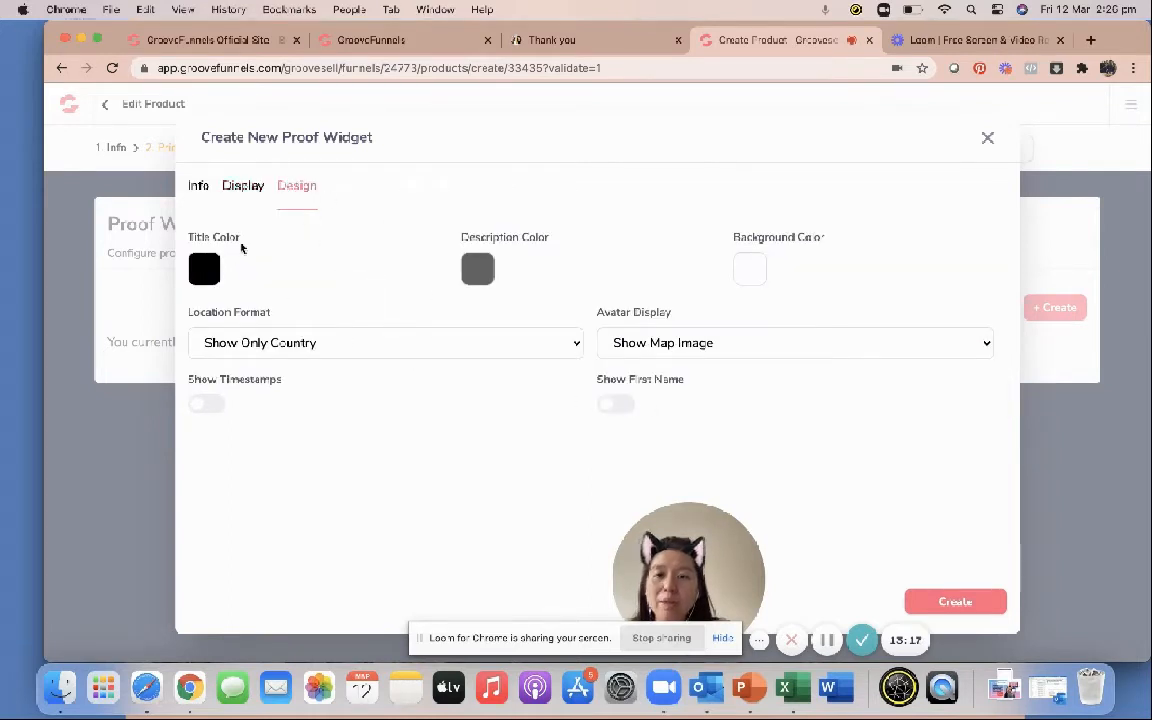
click(955, 602)
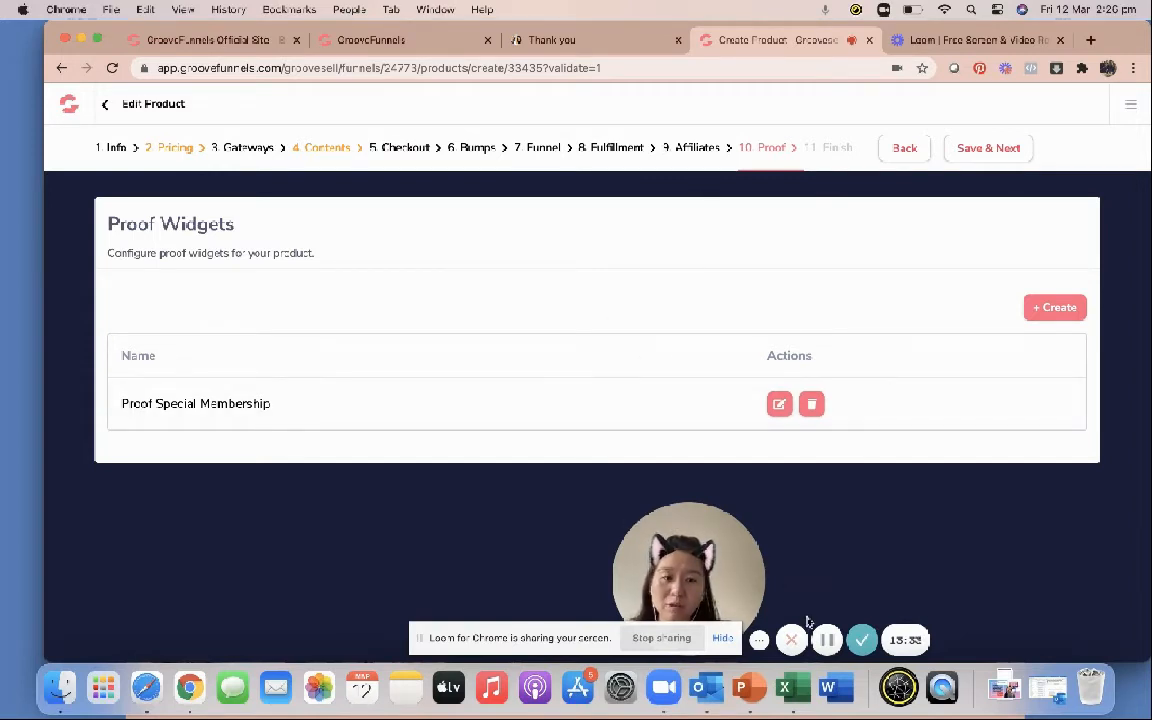
View the live proof notifications at bit.ly/funneleasy in a new browser tab and return to the product setup
click(1092, 41)
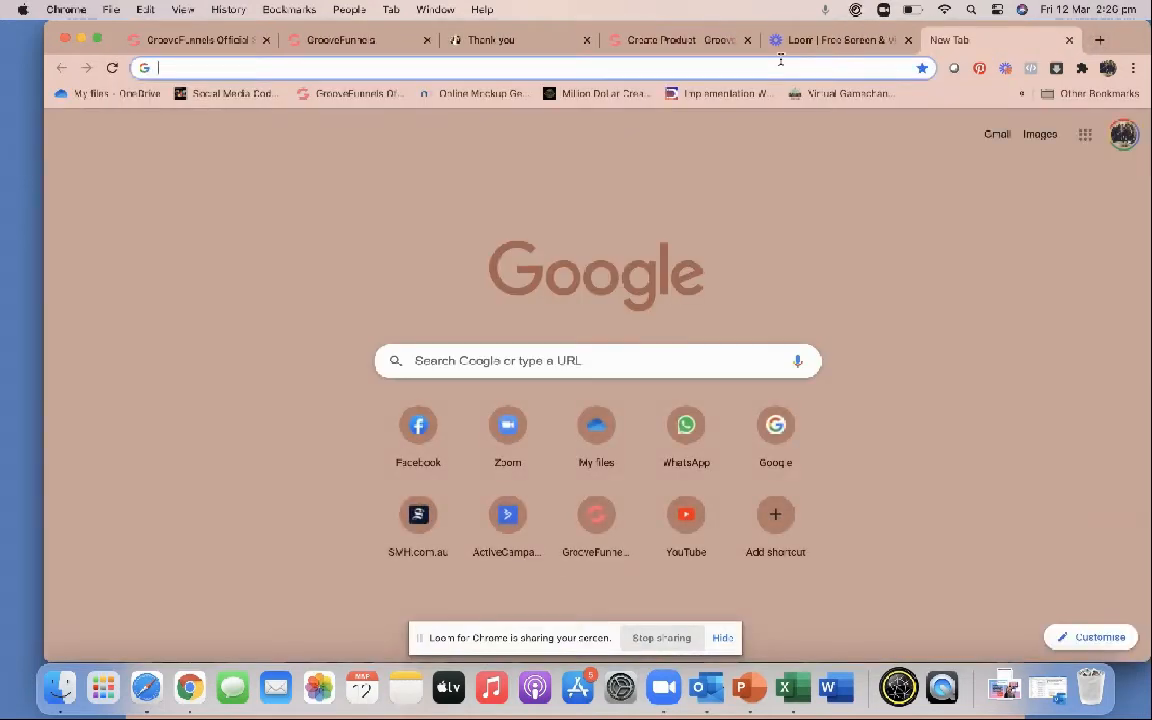
text(bit.ly/funneleasy)
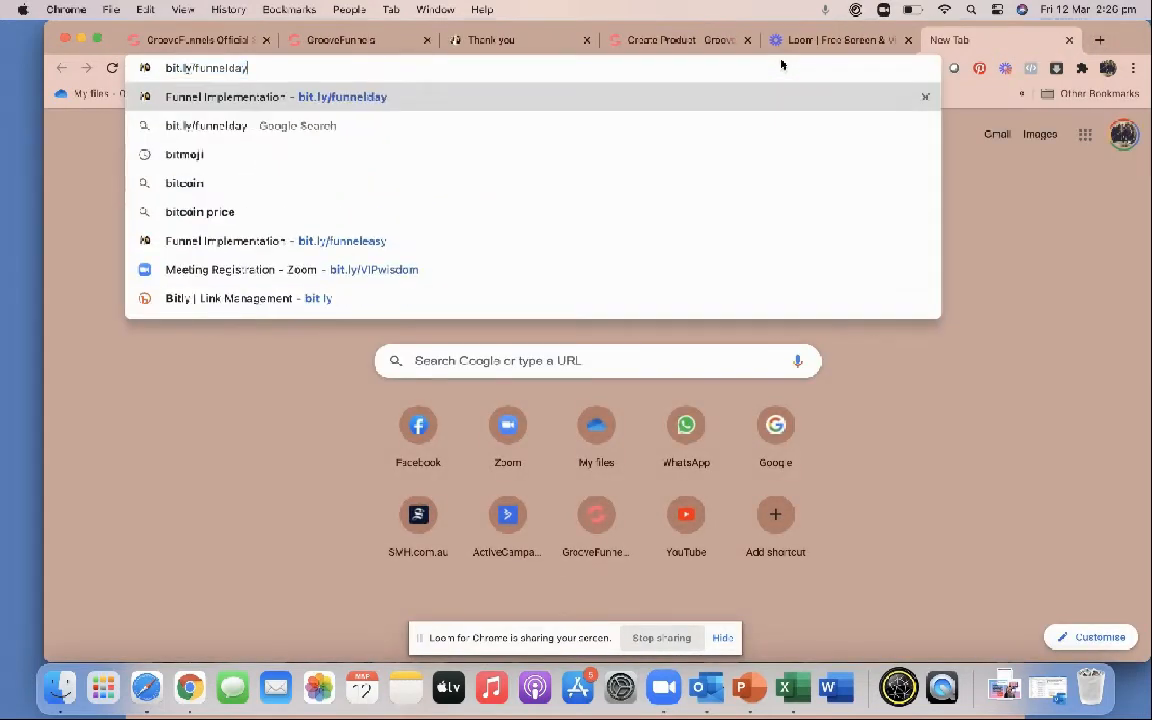
key(Return)
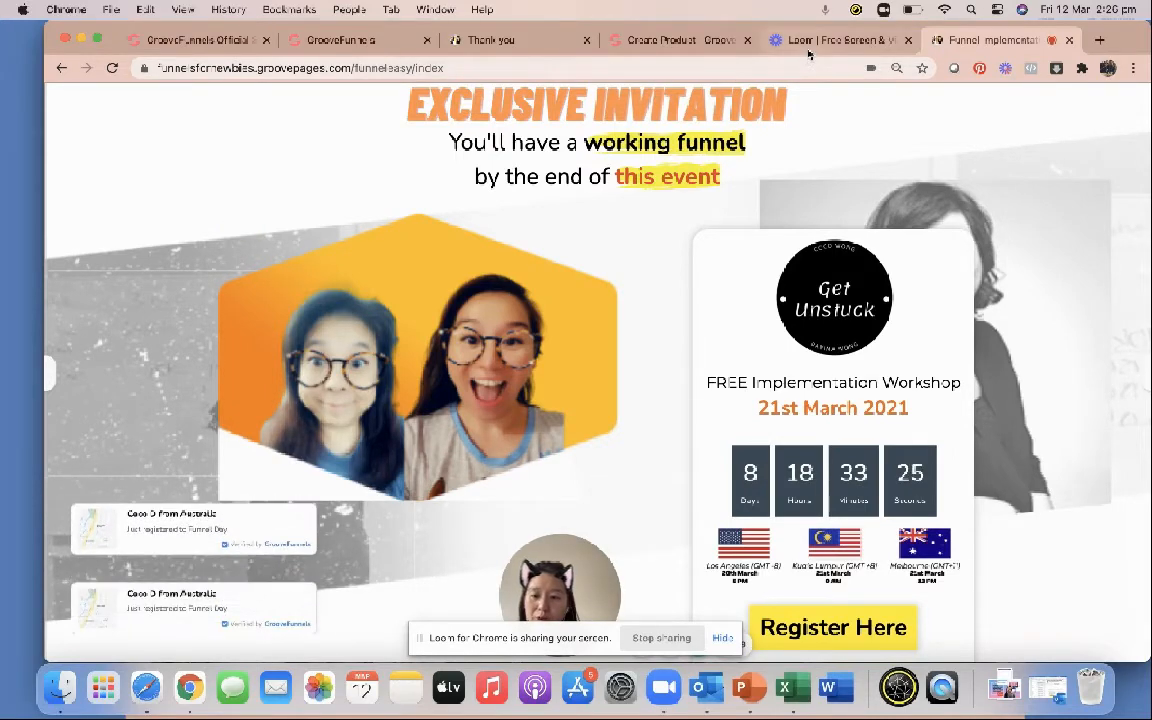
click(679, 44)
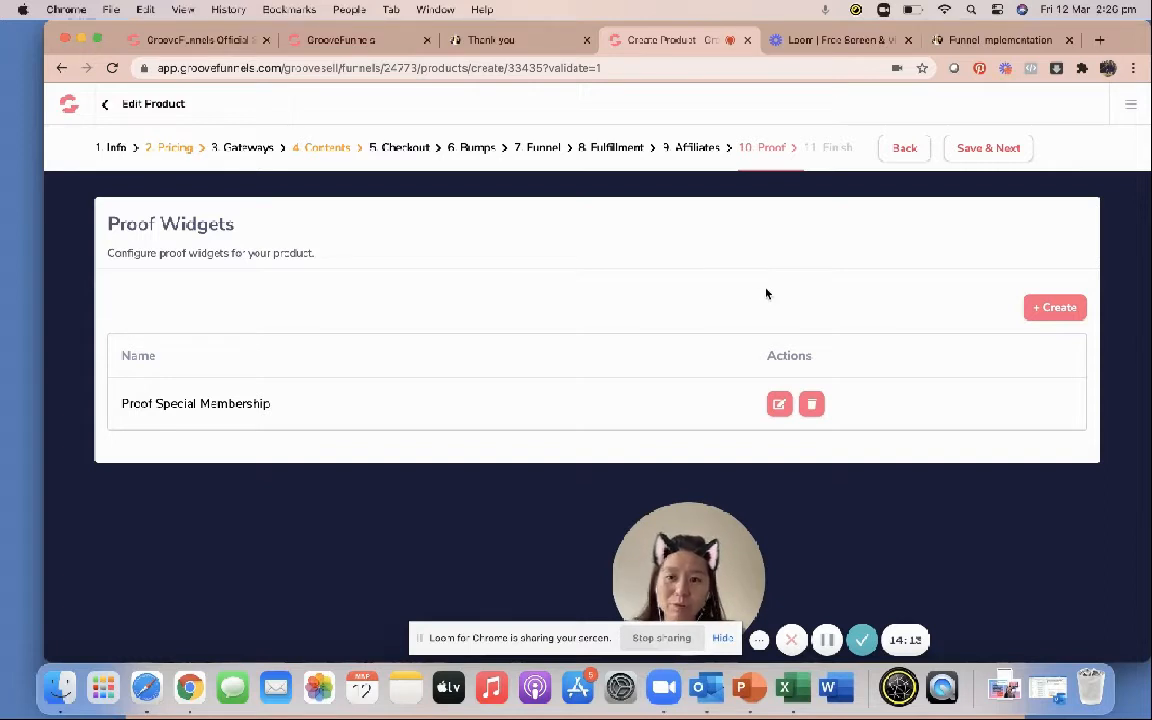
Save the proof widgets, continue to the Finish stage, and copy the Proof Special Membership widget's embed code
click(976, 152)
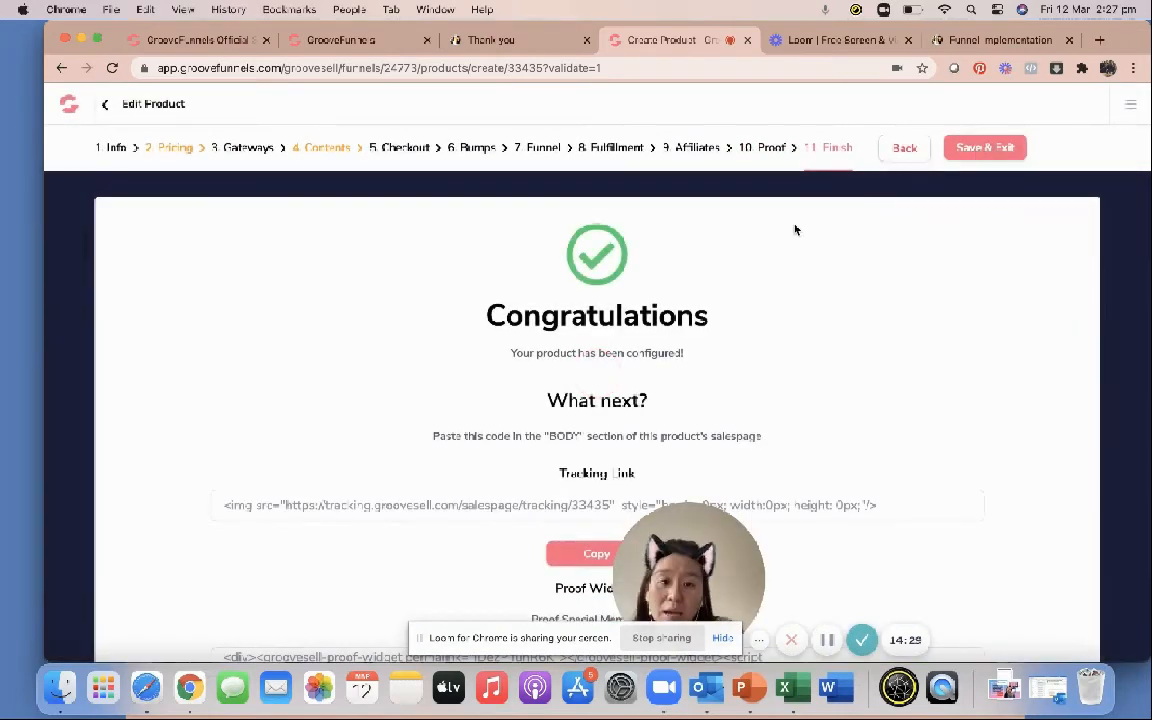
scroll(685, 400, down, 5)
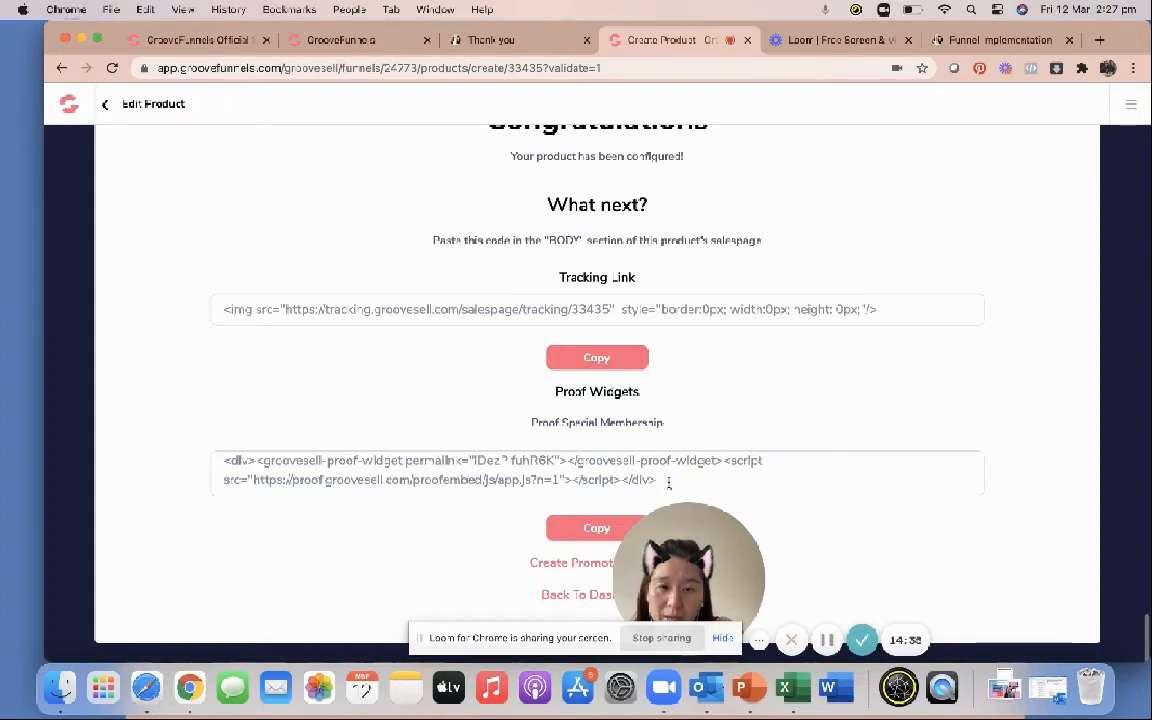
triple_click(669, 482)
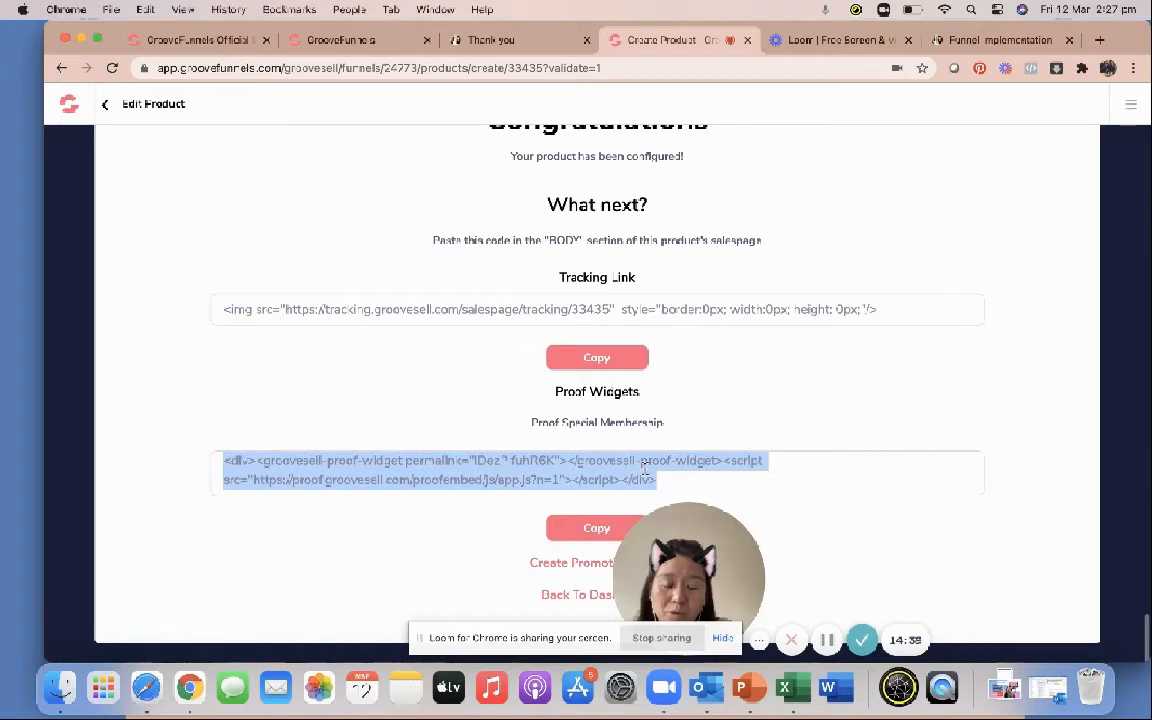
right_click(586, 470)
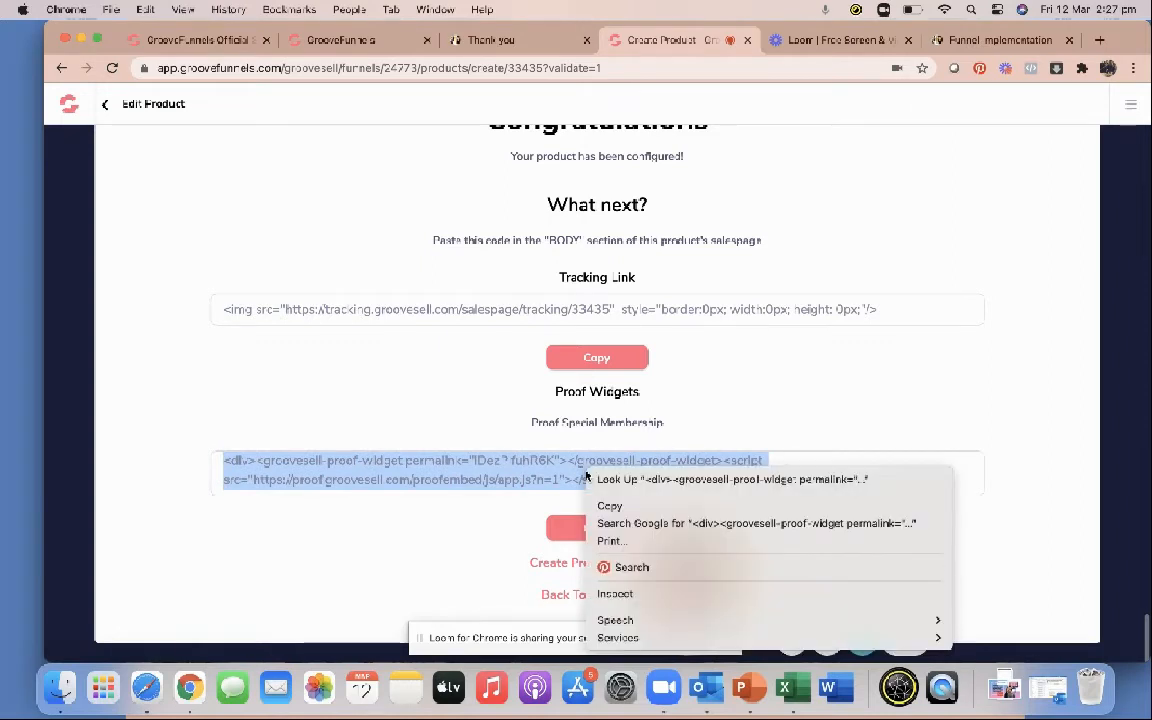
click(605, 507)
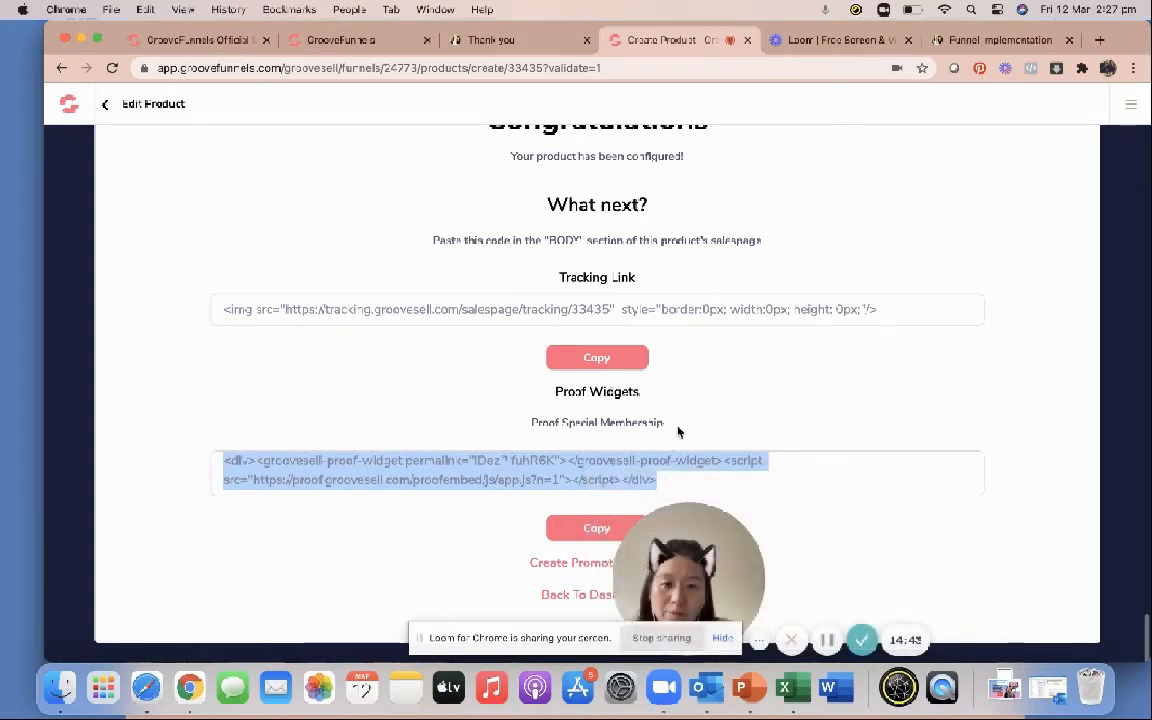
scroll(697, 397, up, 1)
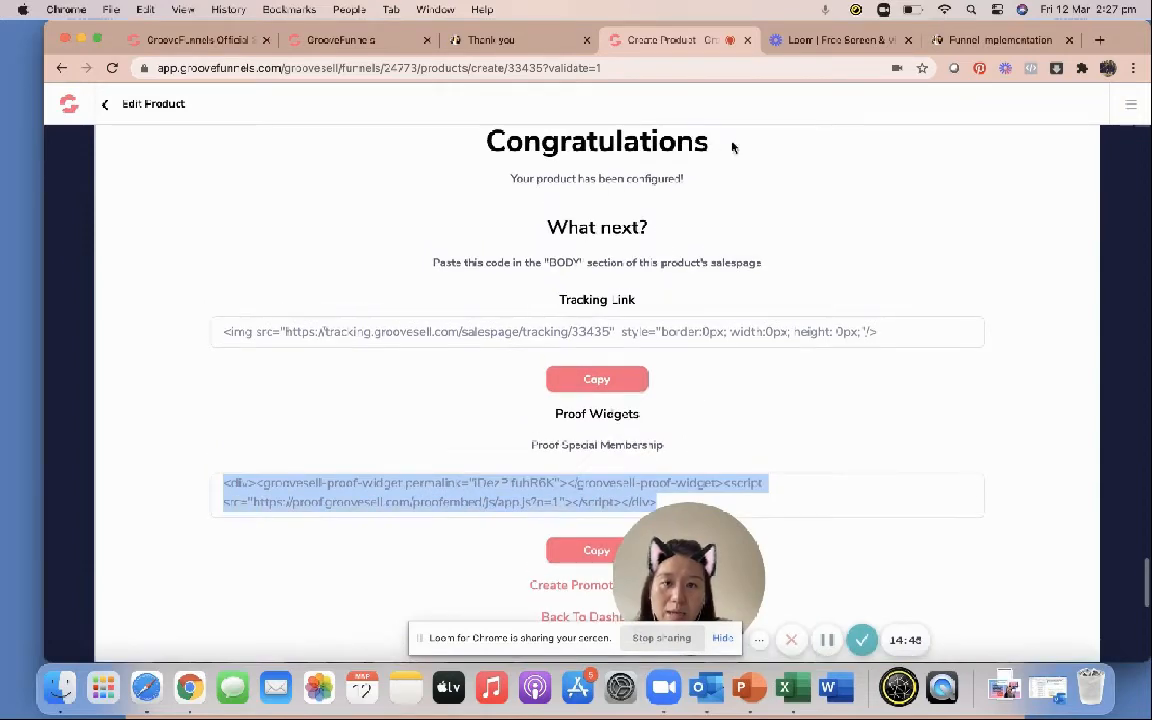
In the GroovePages builder, open the Funnel Implementation page and add a Code Embed element just above the footer
click(365, 42)
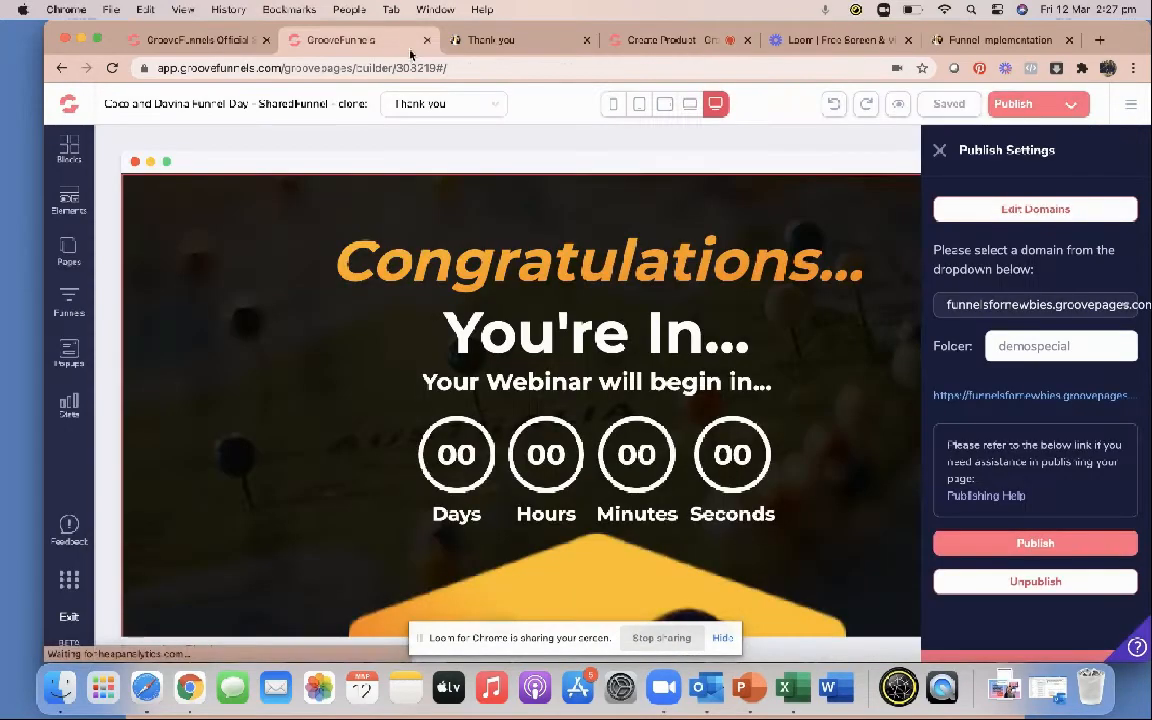
click(68, 250)
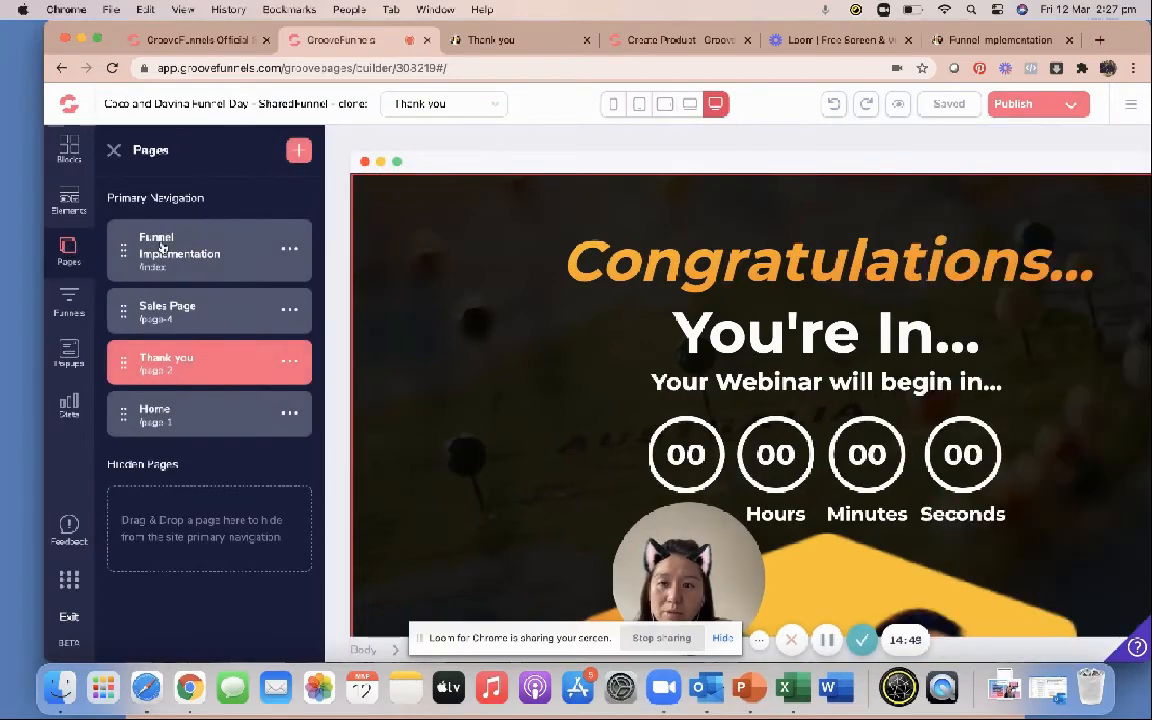
click(161, 245)
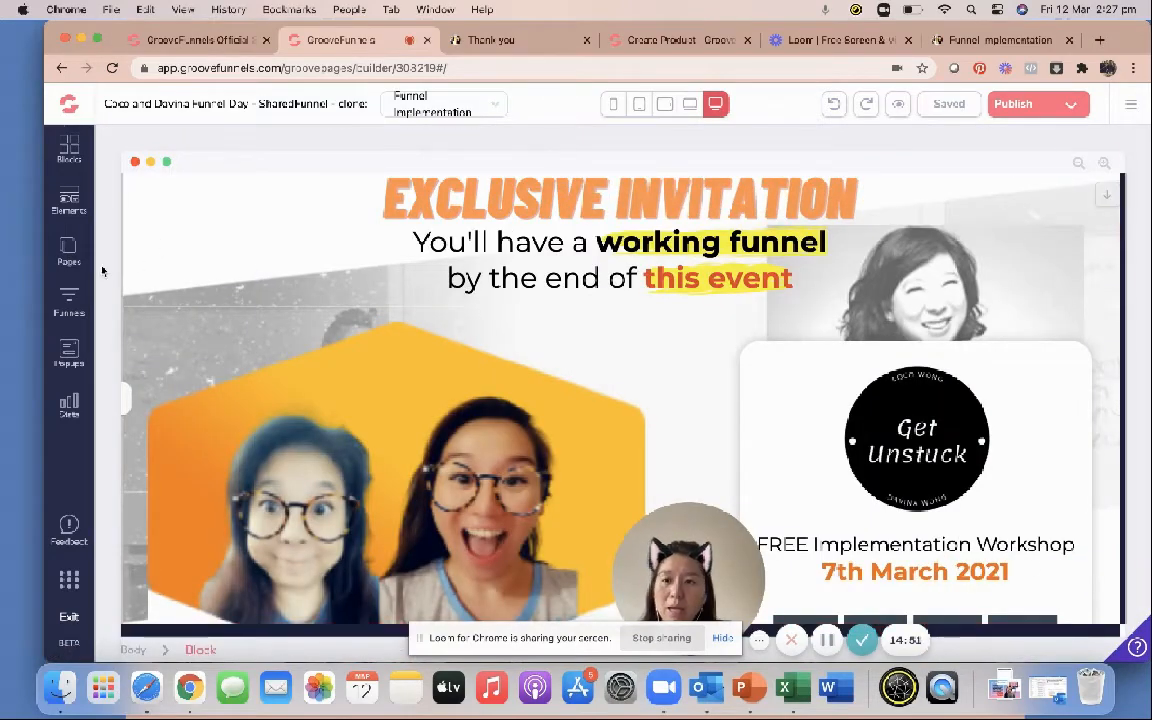
click(68, 207)
scroll(200, 303, down, 10)
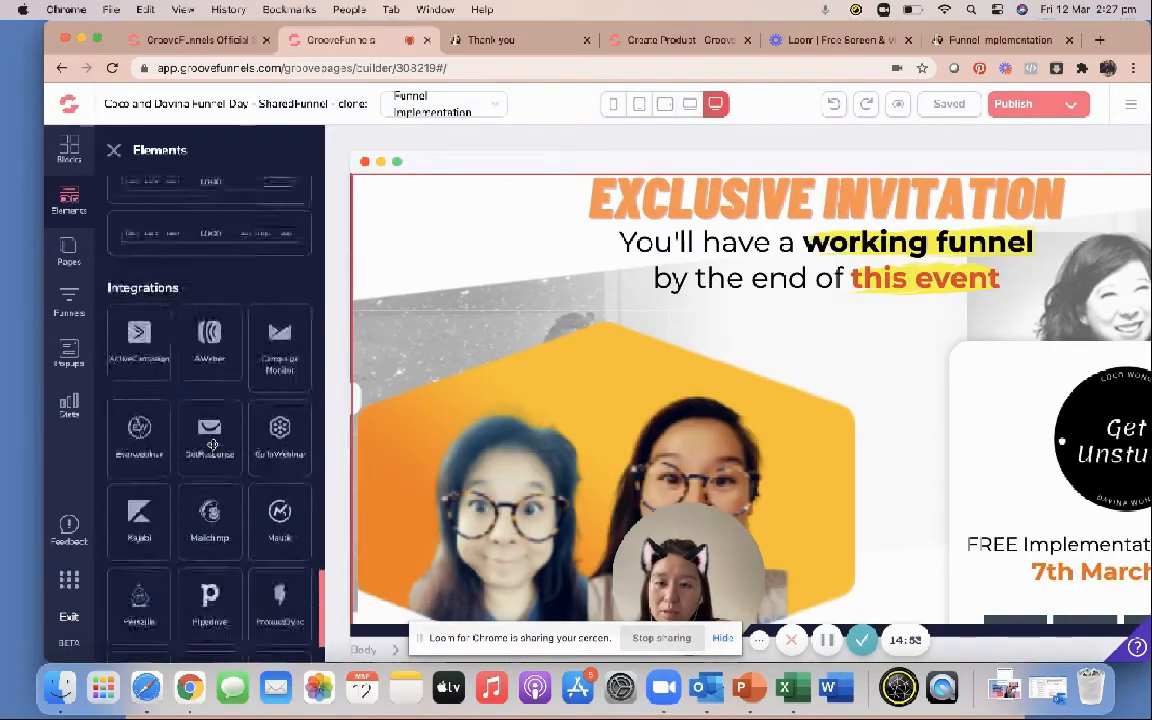
scroll(250, 460, up, 10)
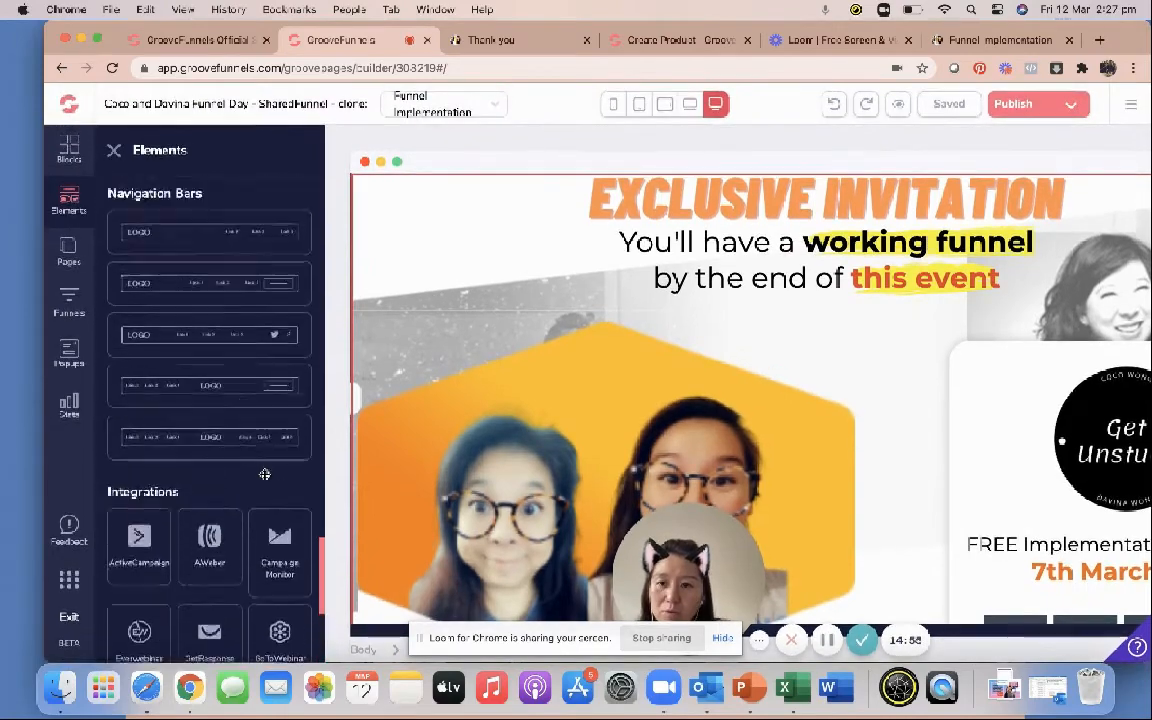
scroll(264, 474, up, 2)
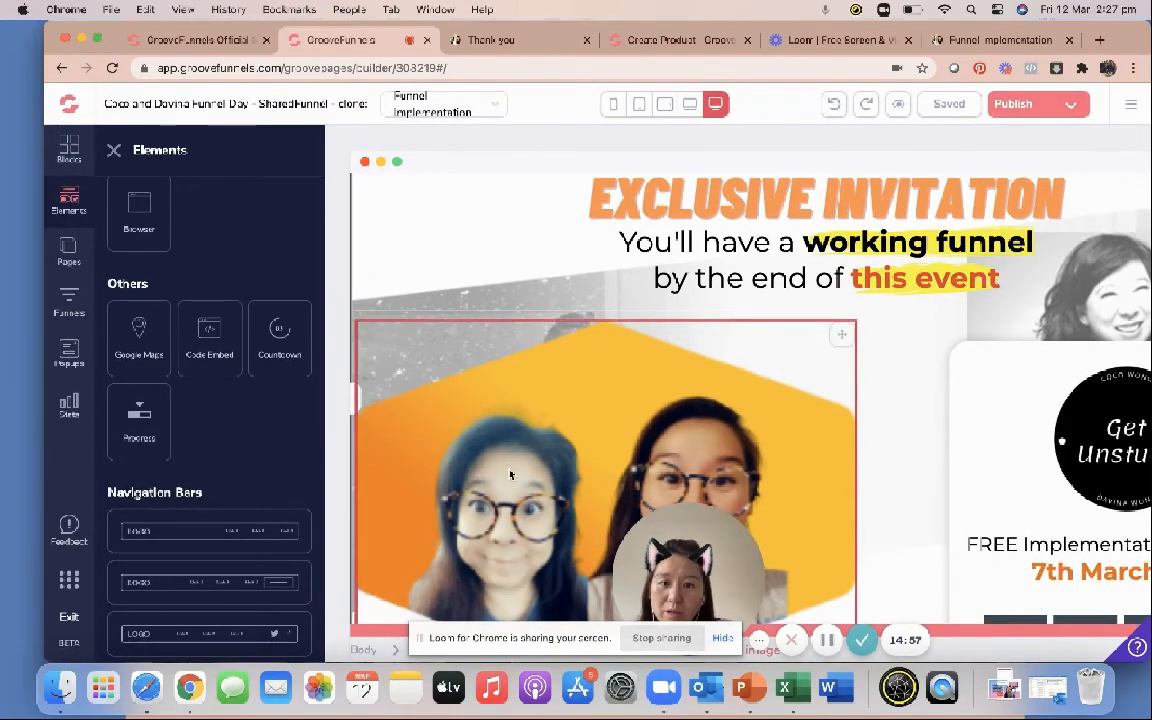
scroll(509, 474, down, 15)
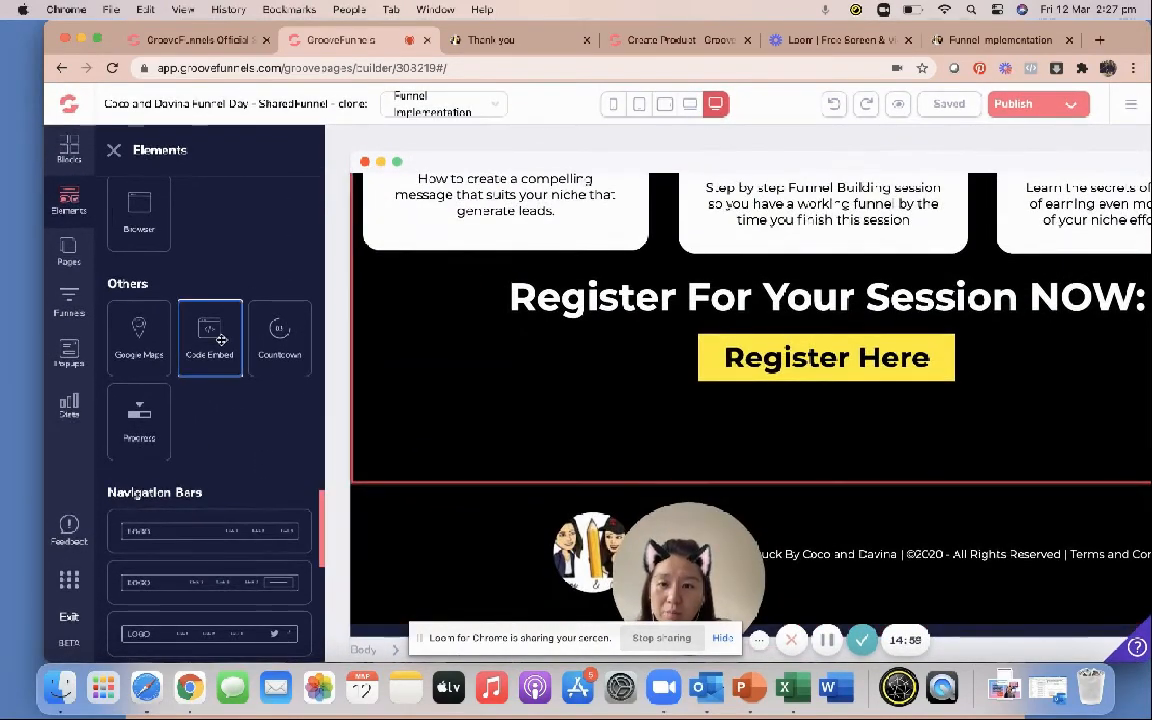
drag(209, 325, 483, 539)
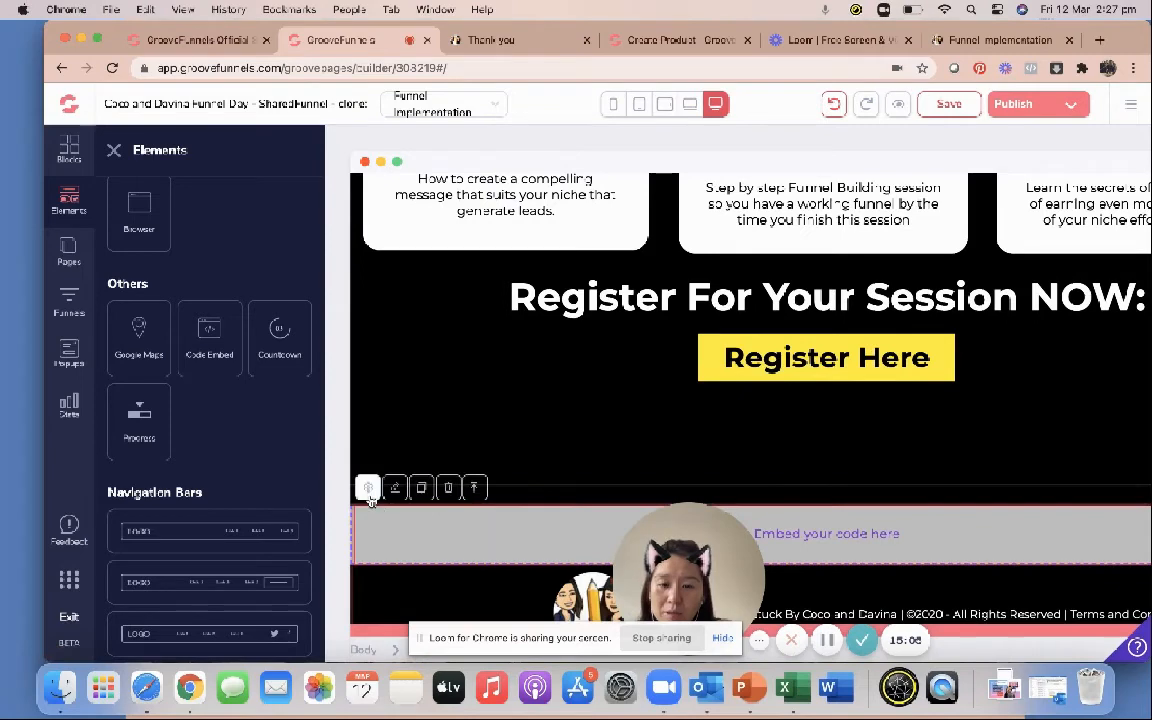
Paste the copied proof widget code into the Funnel Implementation page's embed, saving both the code and the page
click(368, 488)
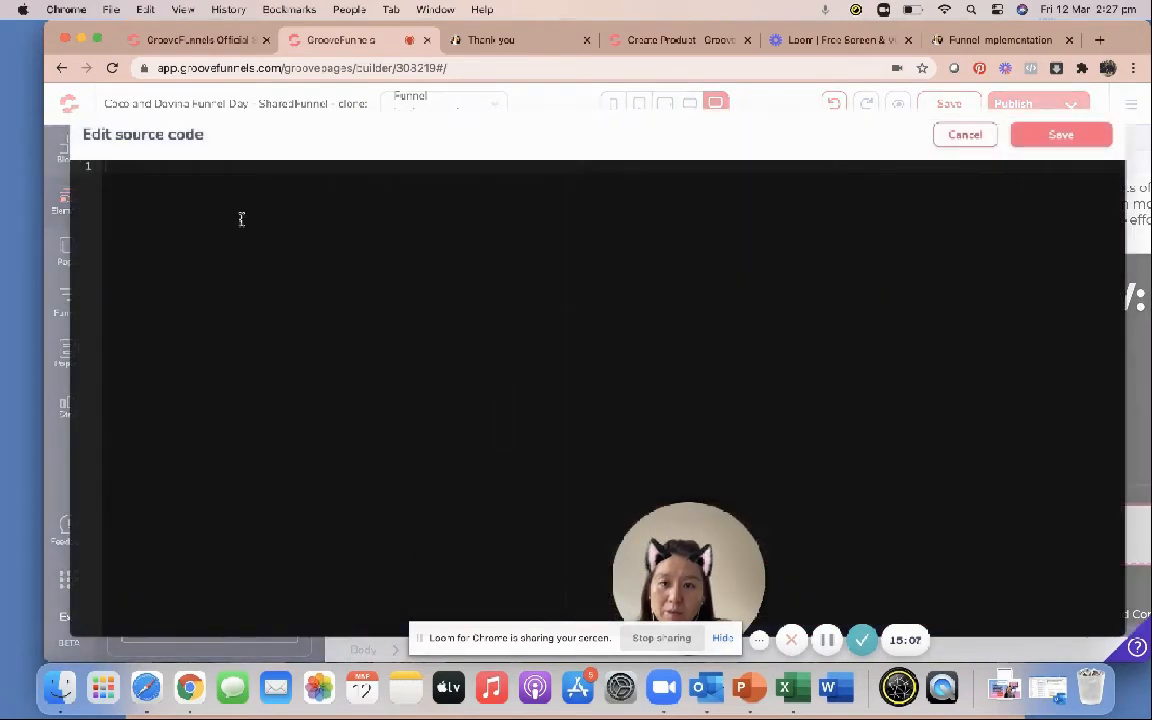
right_click(210, 166)
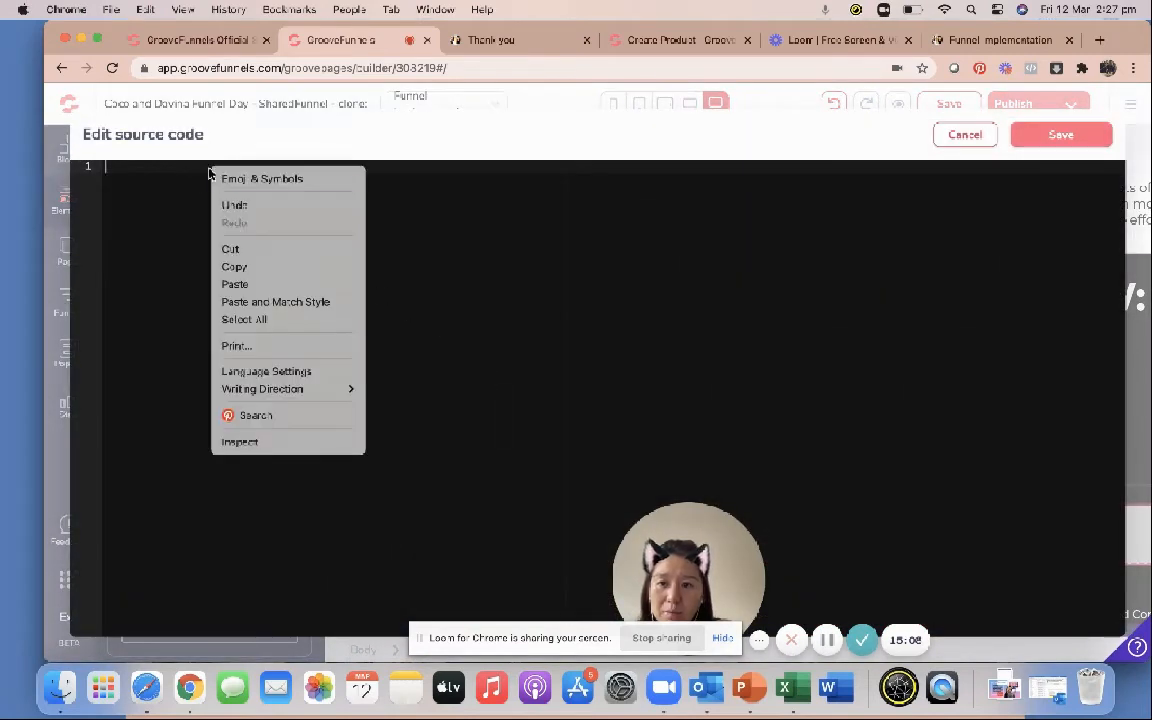
click(250, 285)
click(1098, 136)
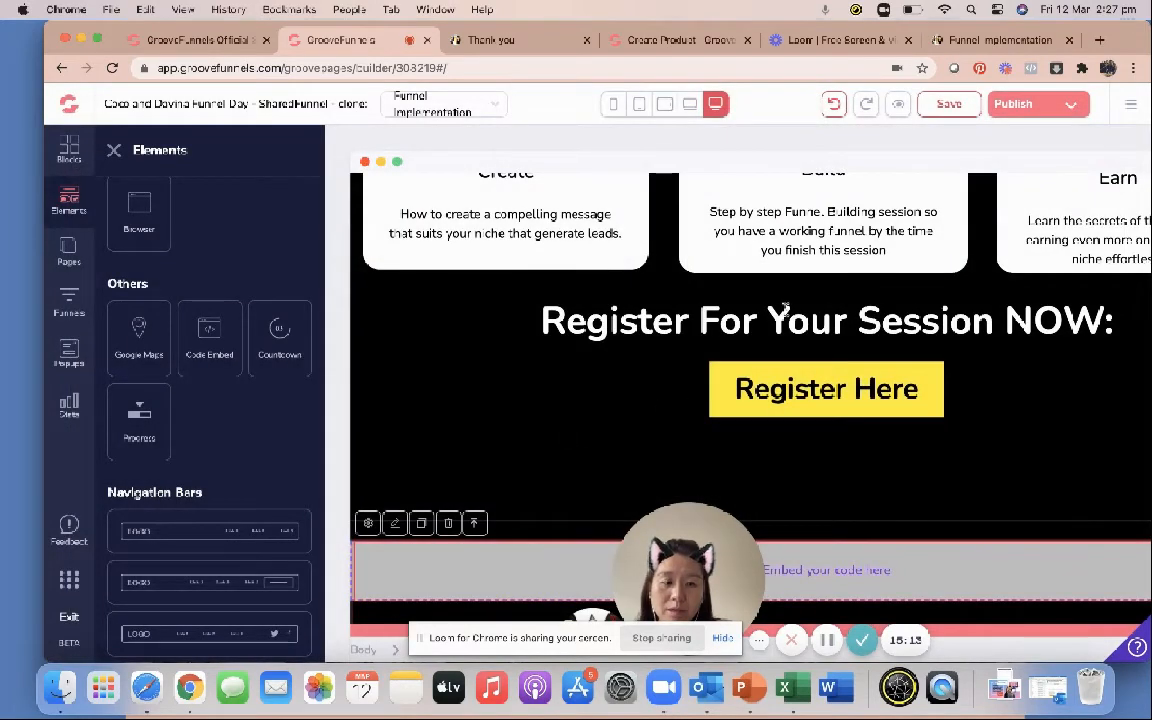
click(940, 105)
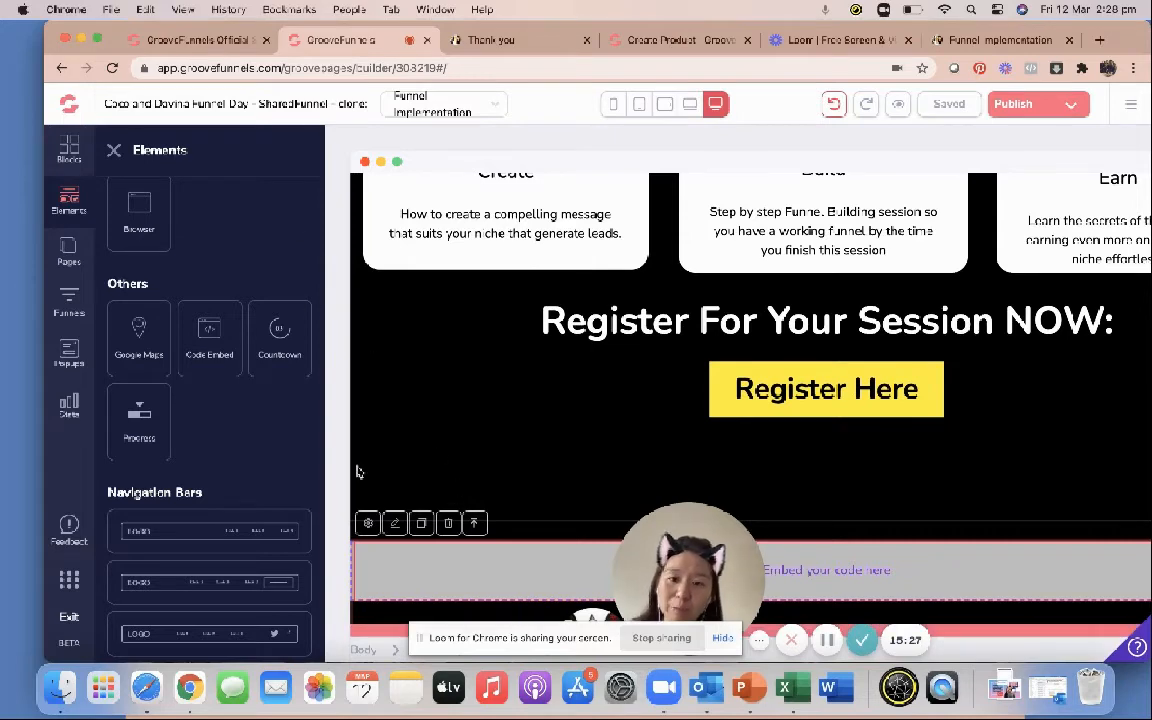
Delete the code embed element from the Funnel Implementation page
click(447, 523)
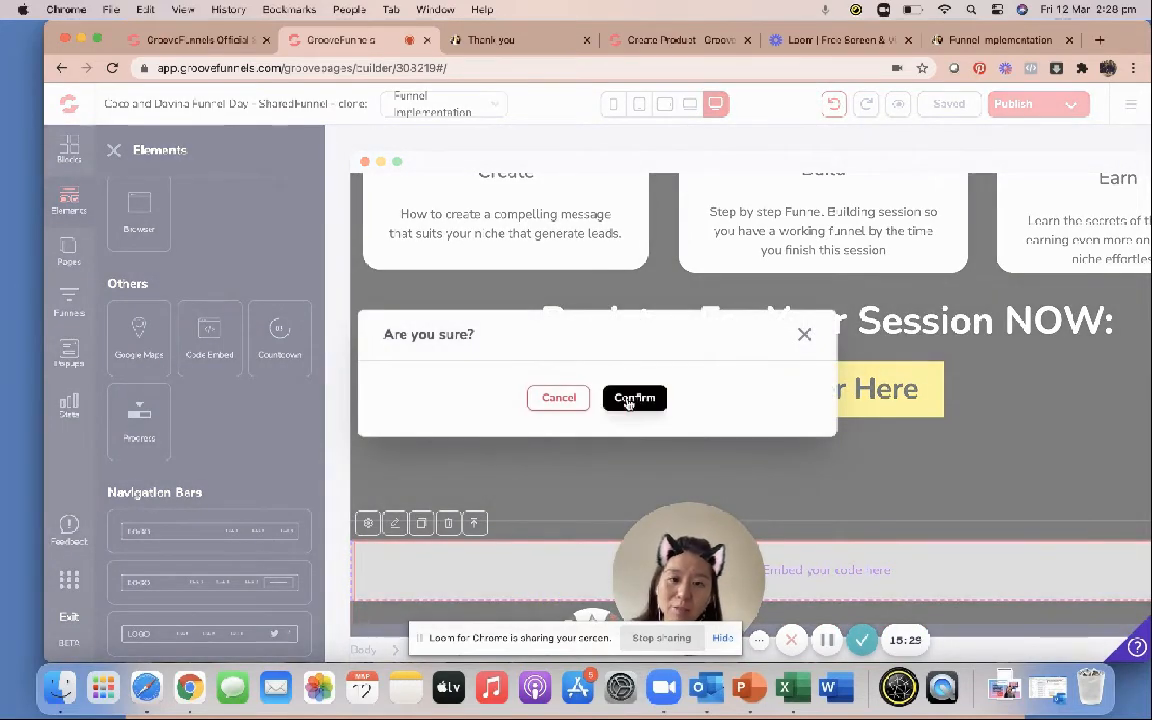
click(632, 397)
Open the Sales Page and add a Code Embed element below its footer
click(69, 252)
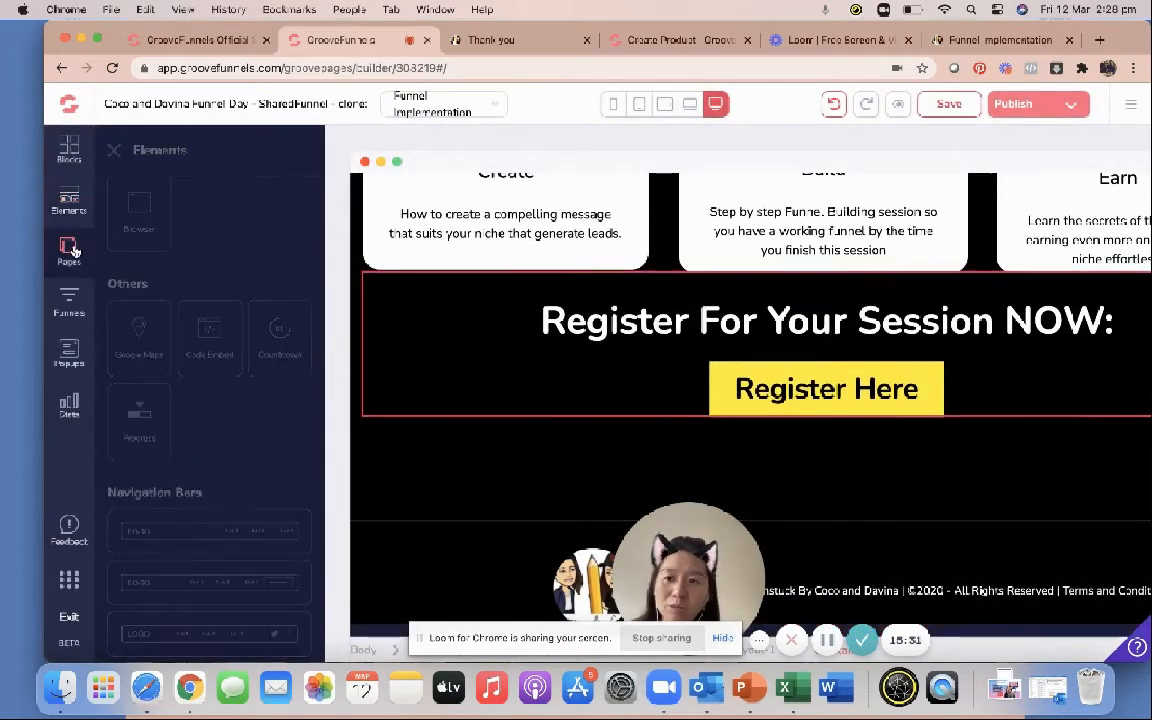
click(157, 320)
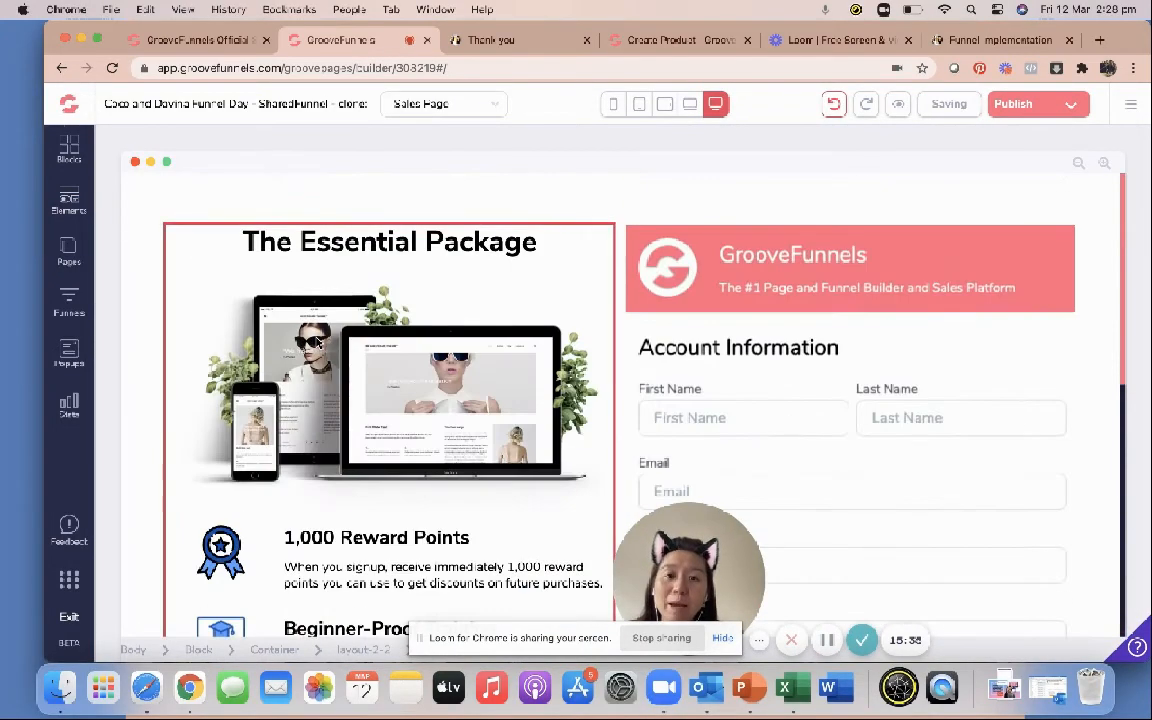
scroll(350, 400, down, 15)
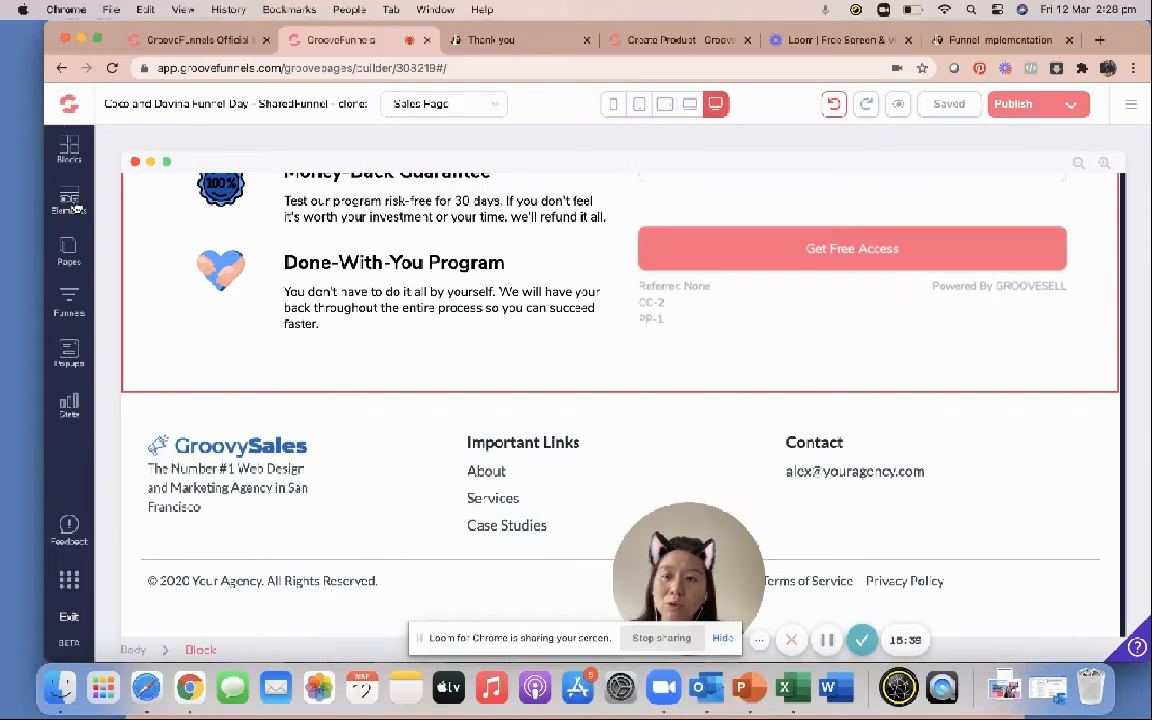
click(70, 202)
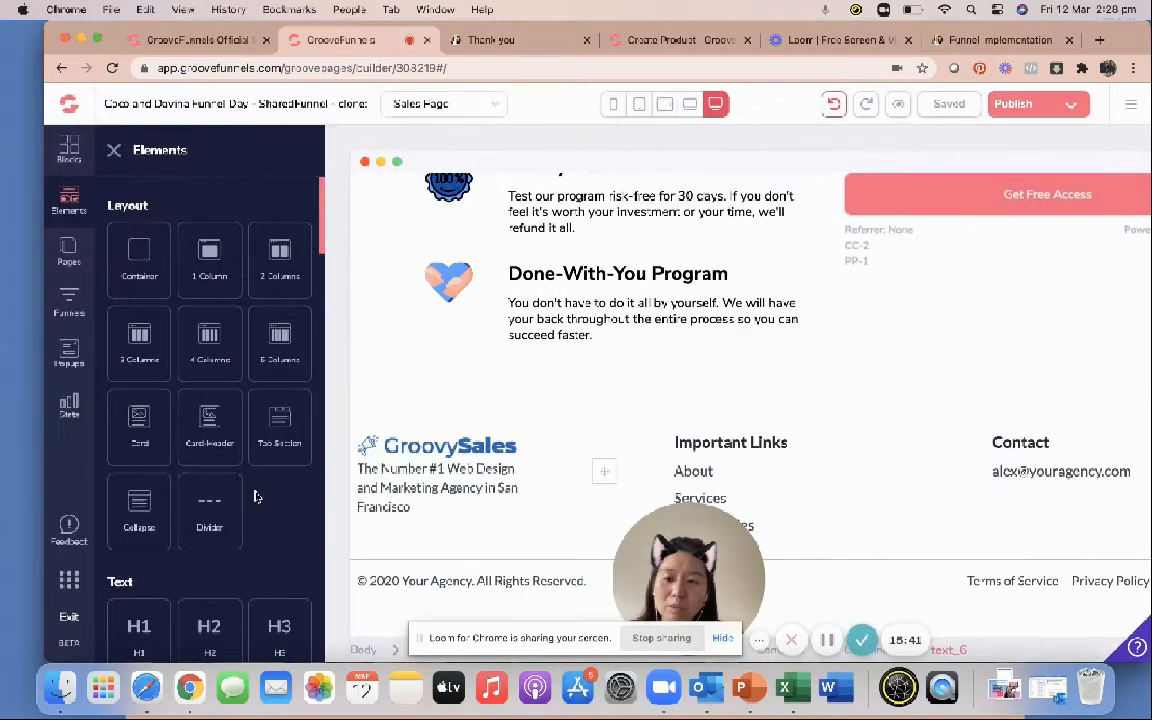
scroll(255, 497, down, 15)
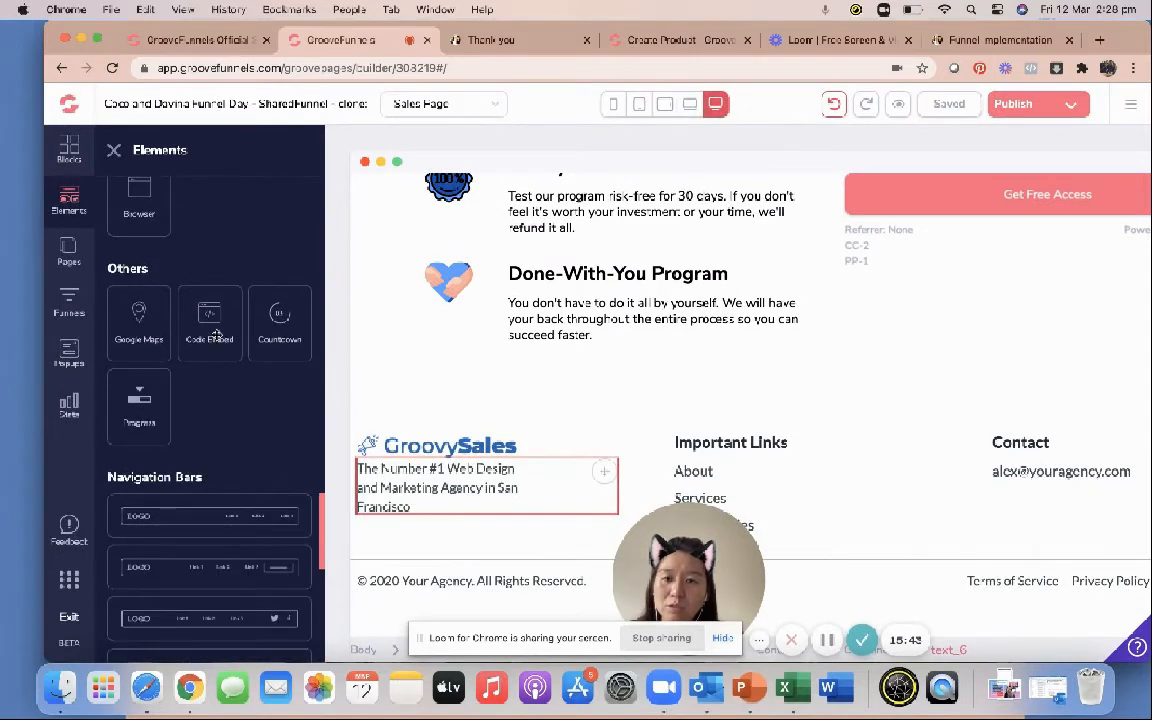
drag(216, 335, 482, 588)
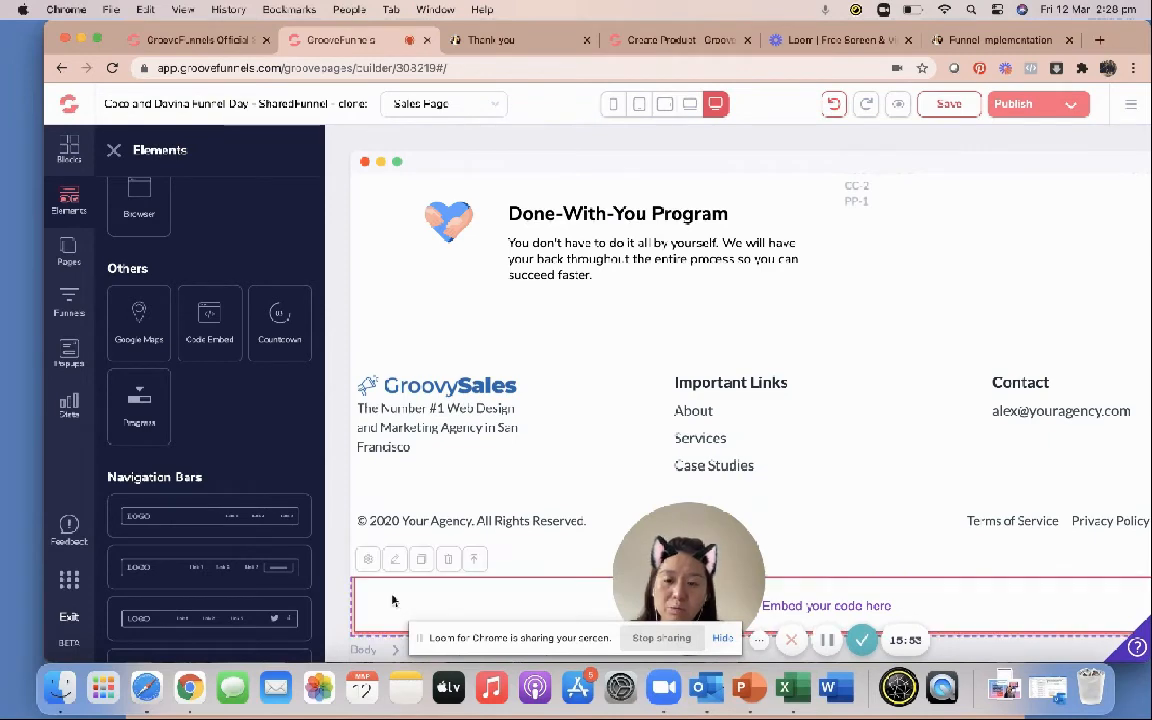
Paste the proof widget code into the Sales Page's embed element and save the source code
click(367, 561)
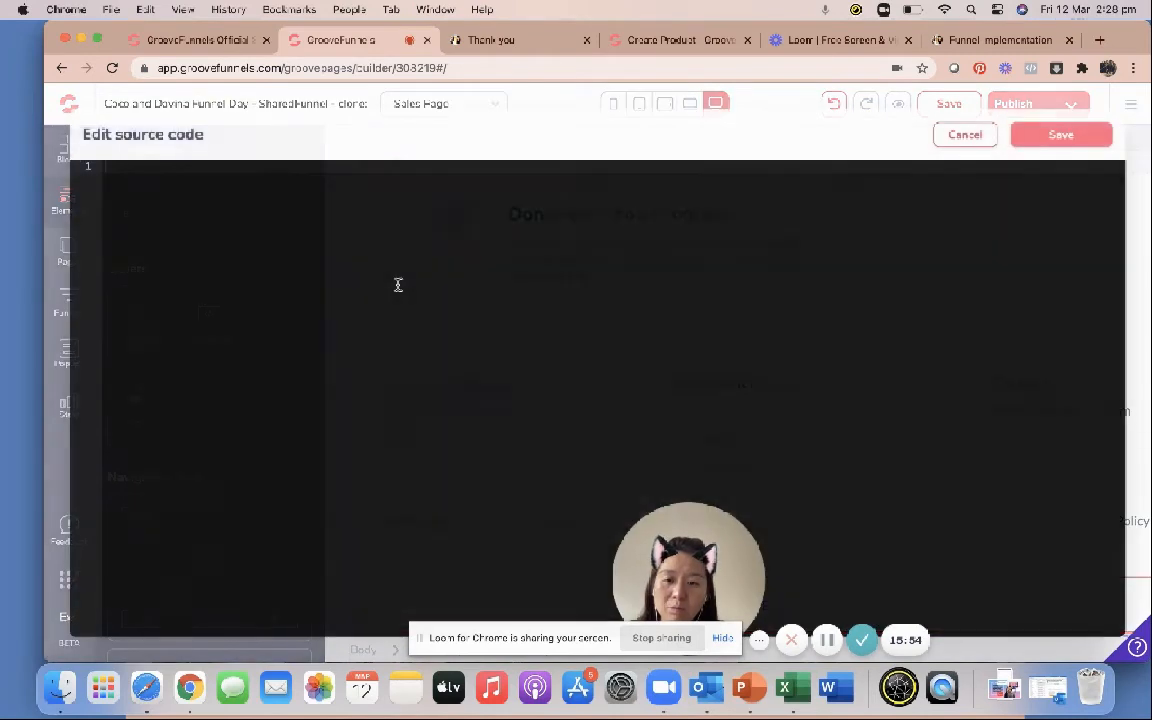
right_click(271, 176)
click(303, 285)
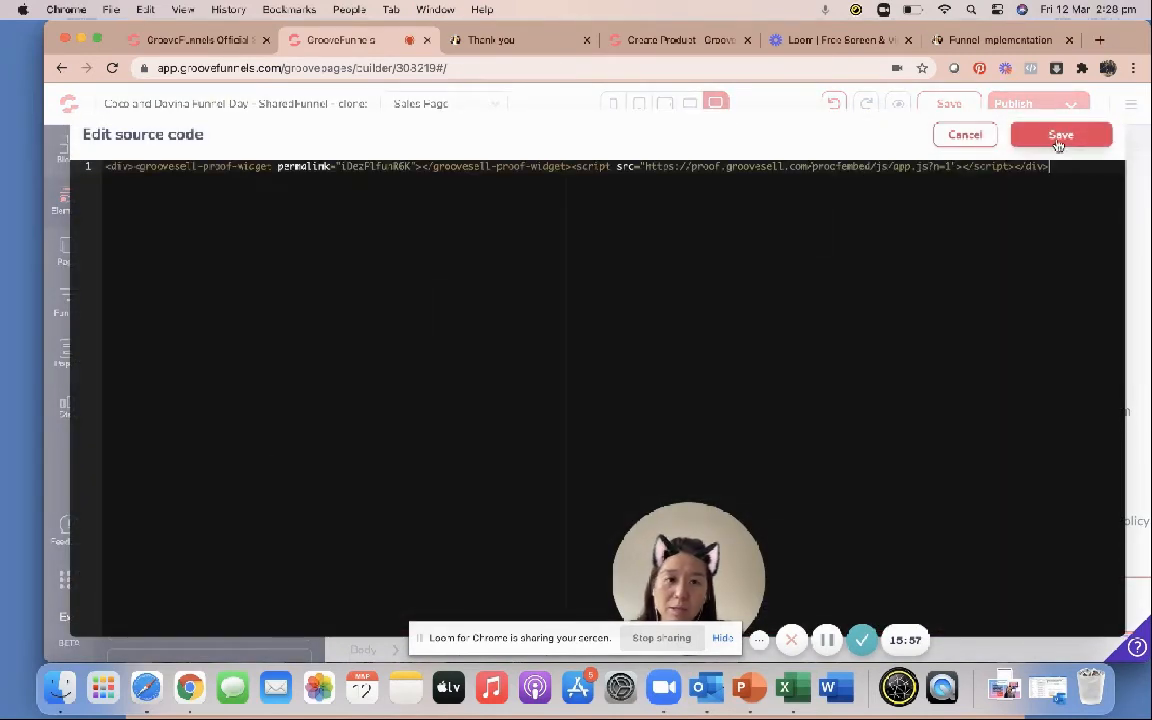
click(1059, 137)
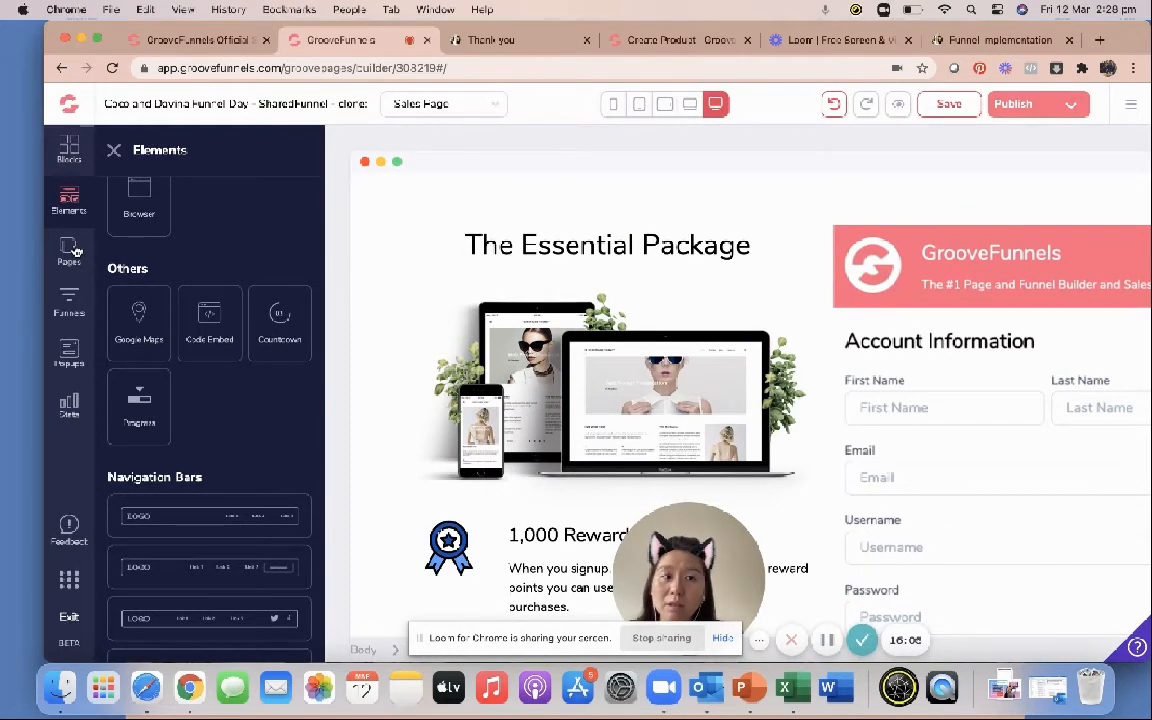
drag(76, 252, 127, 278)
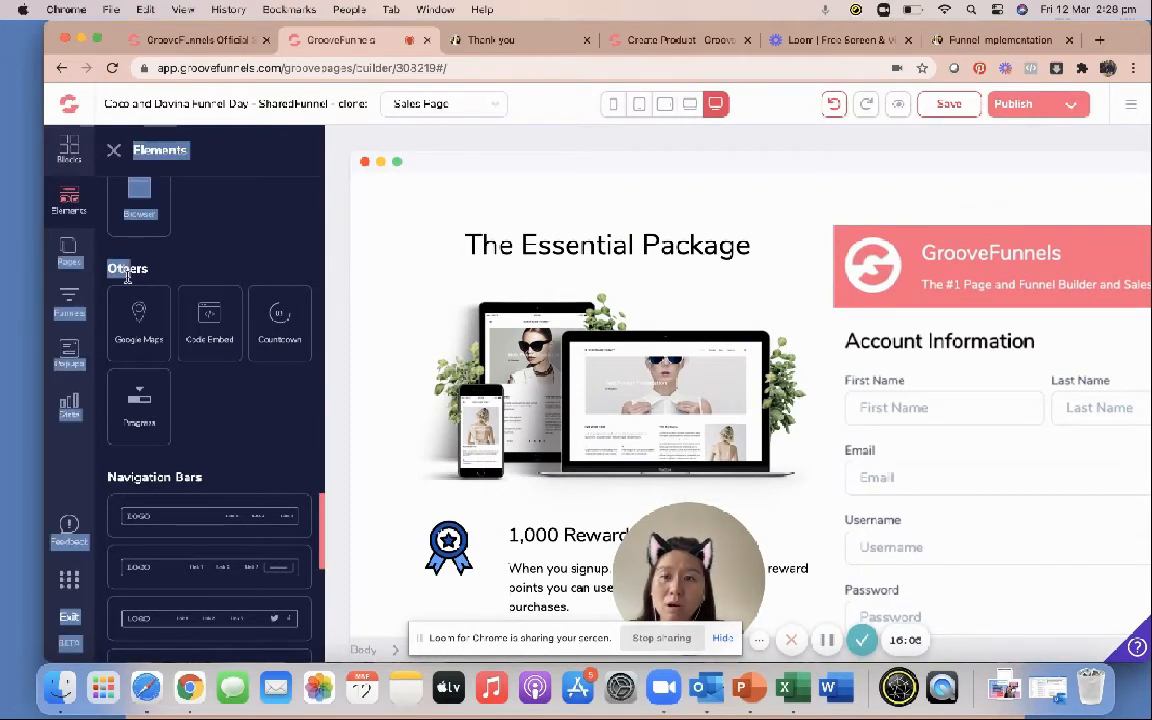
Save the Sales Page, and check the Funnel Implementation page before returning to the Sales Page
click(942, 110)
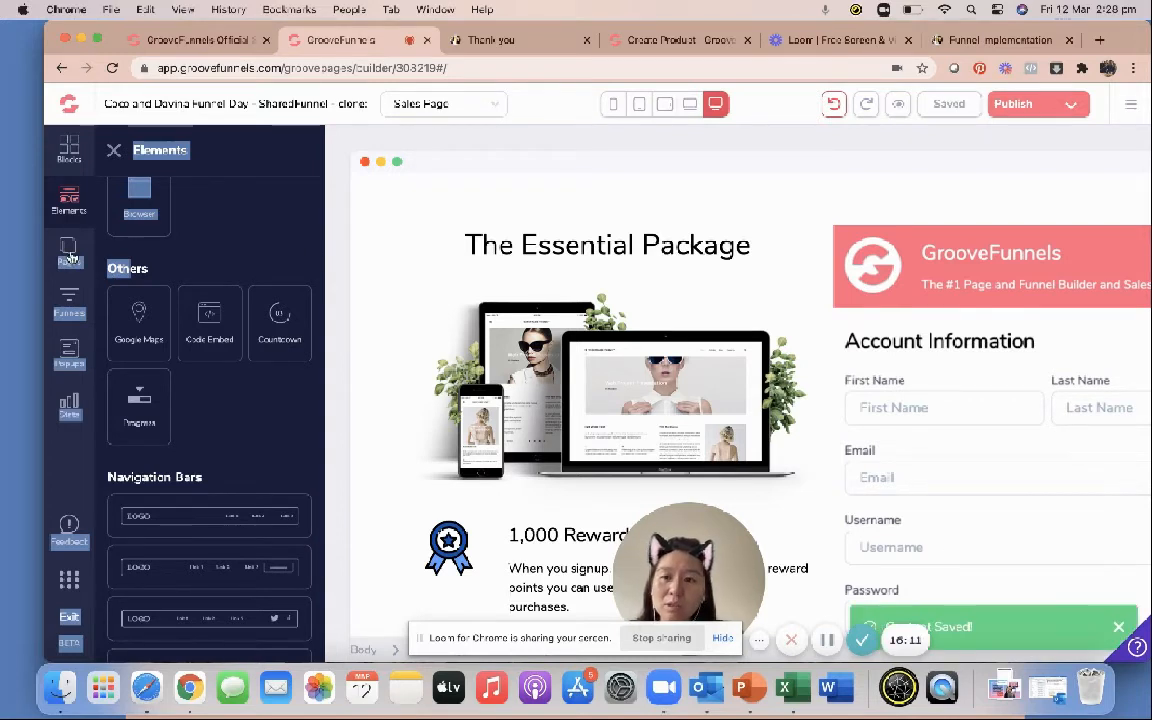
click(70, 257)
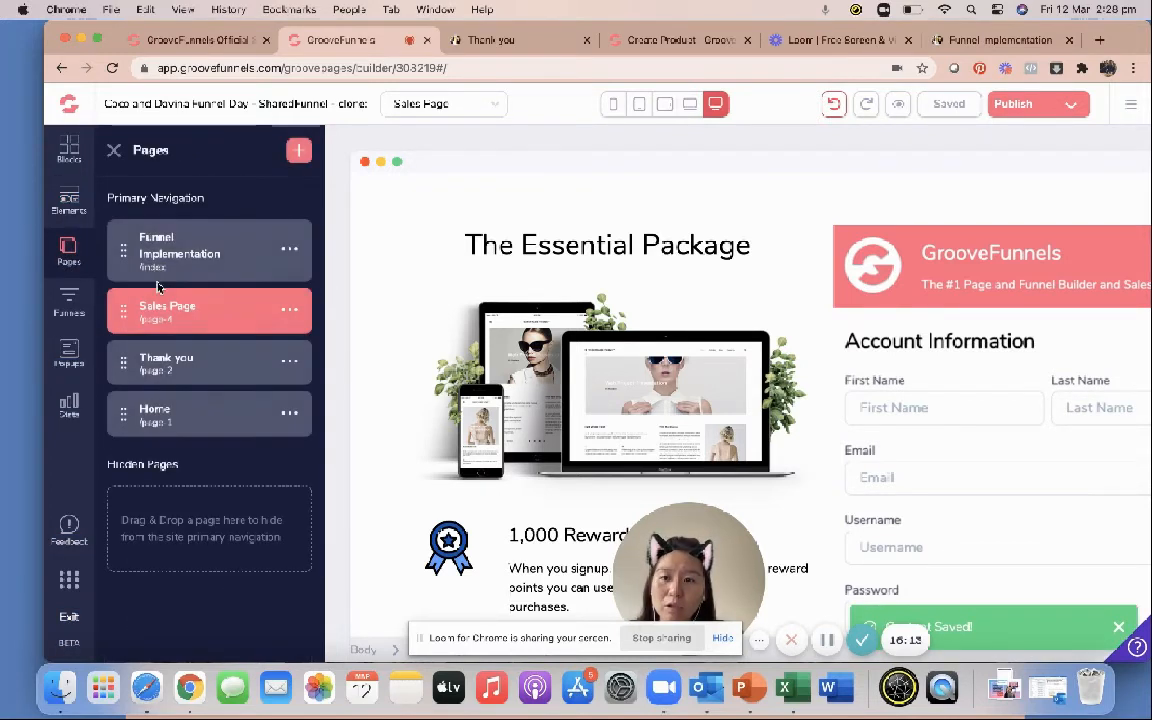
click(178, 250)
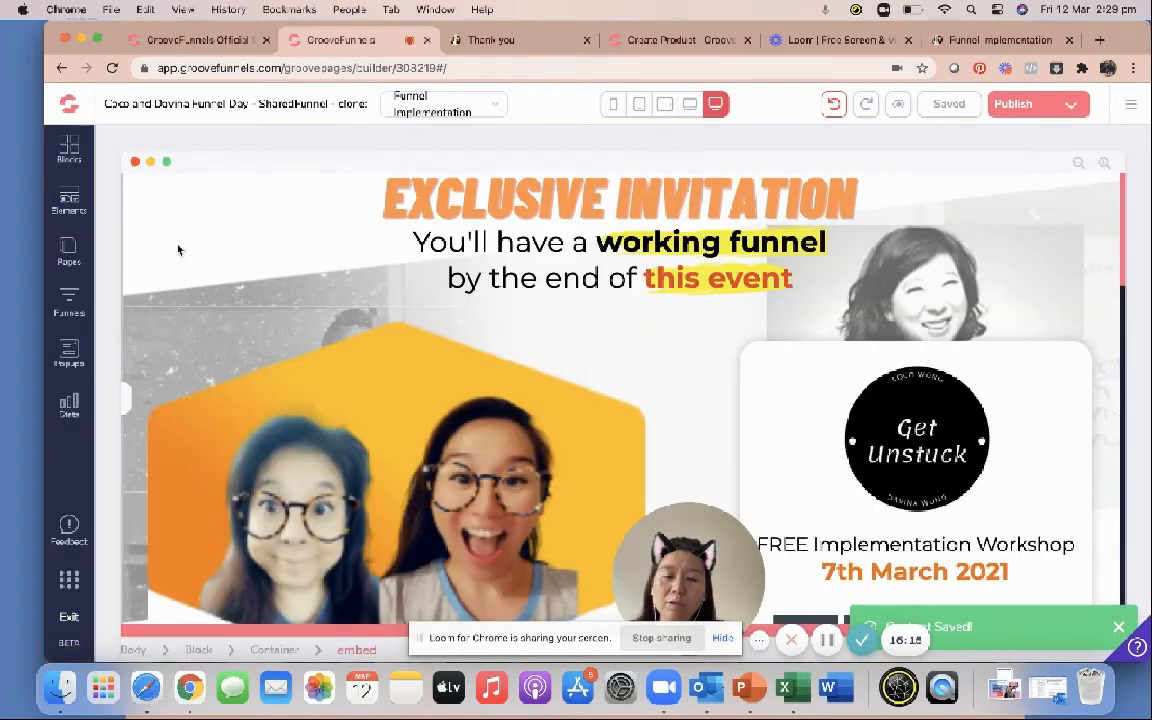
click(69, 250)
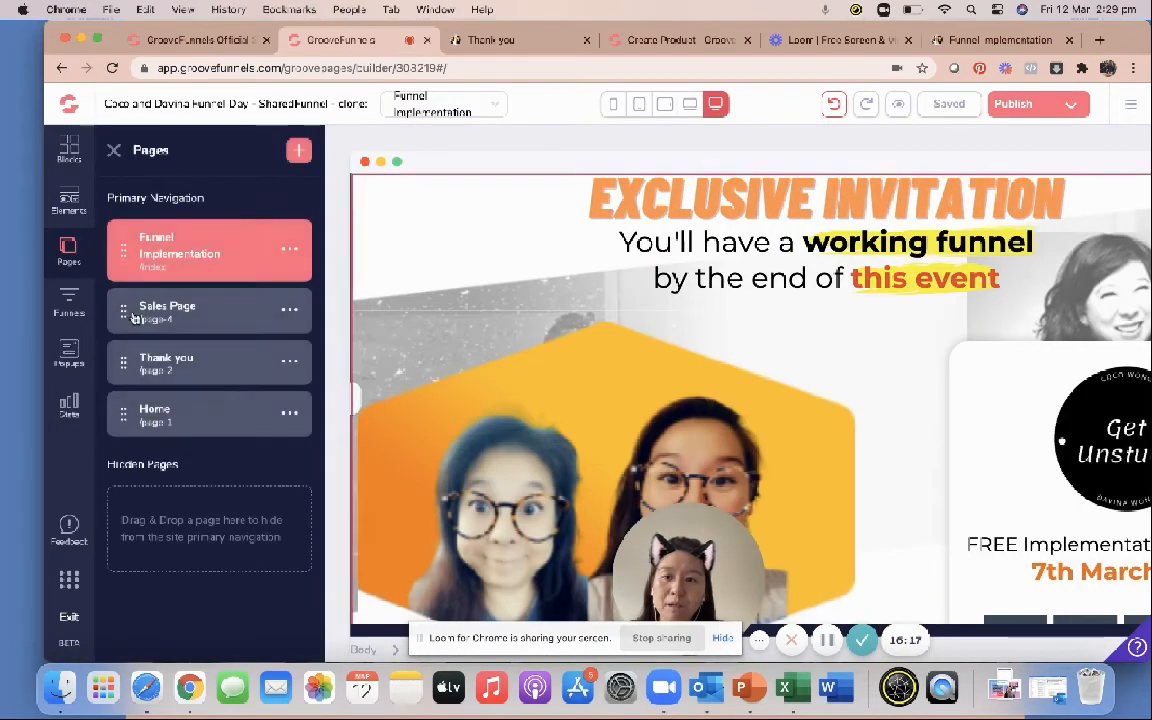
click(135, 315)
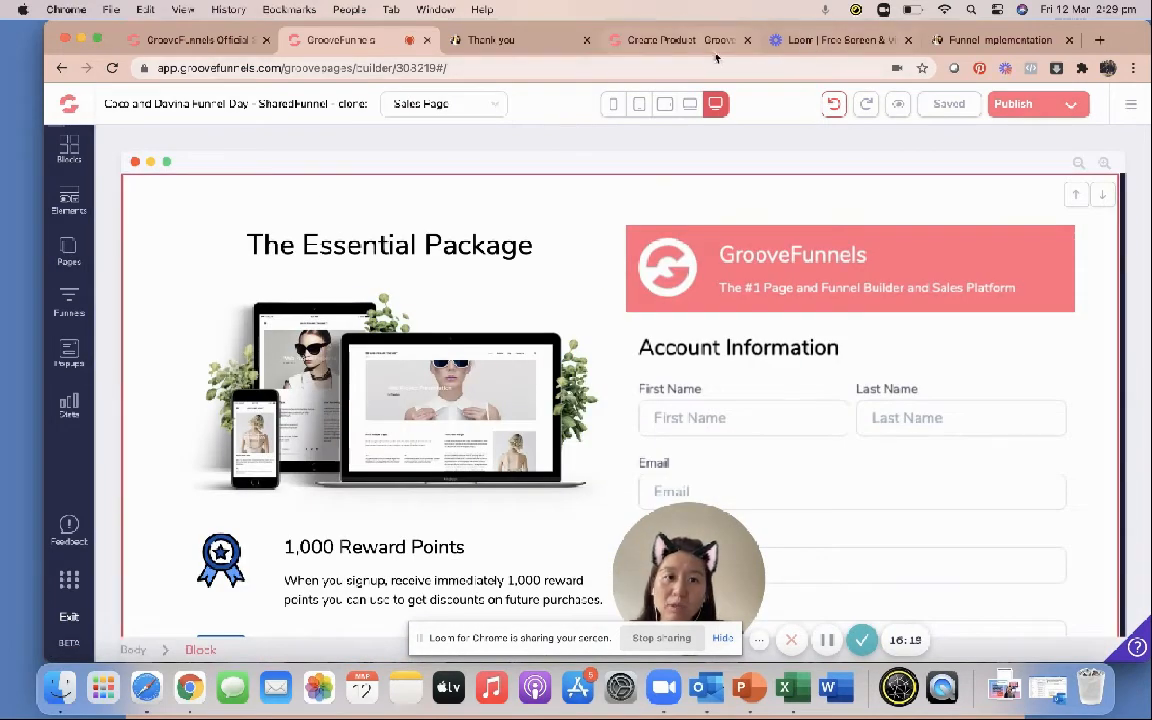
Switch to the GrooveSell product setup, save it and exit to the funnel's product list
click(705, 45)
scroll(724, 305, down, 1)
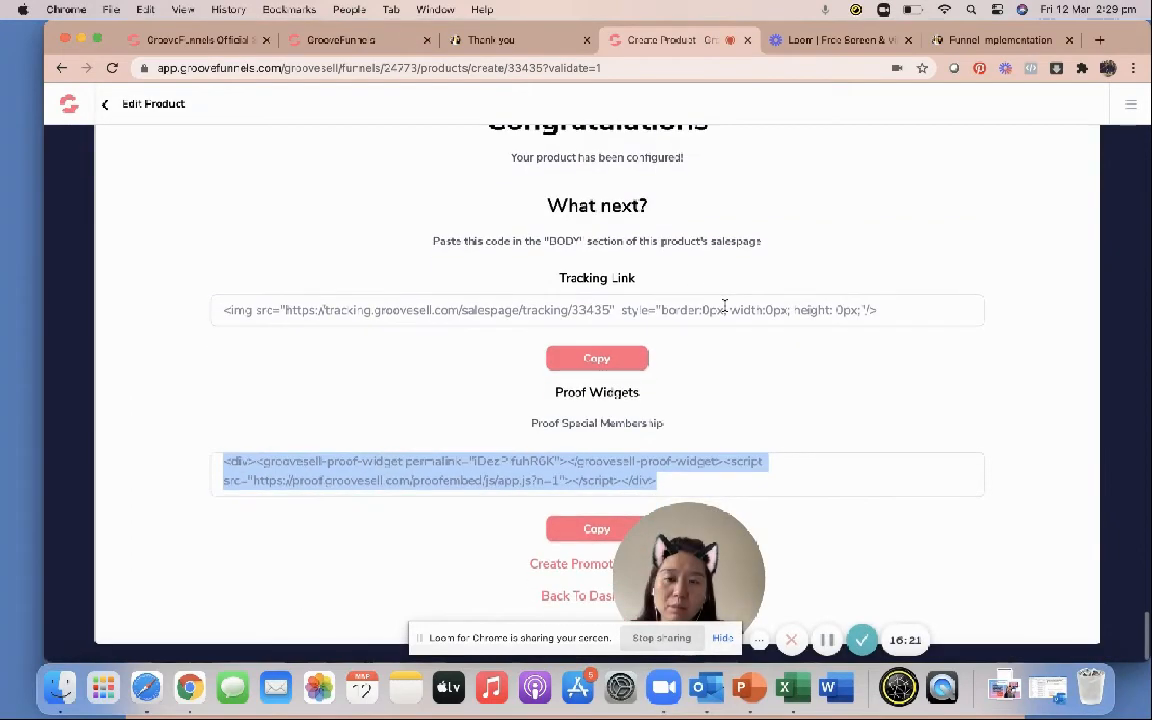
scroll(724, 305, up, 5)
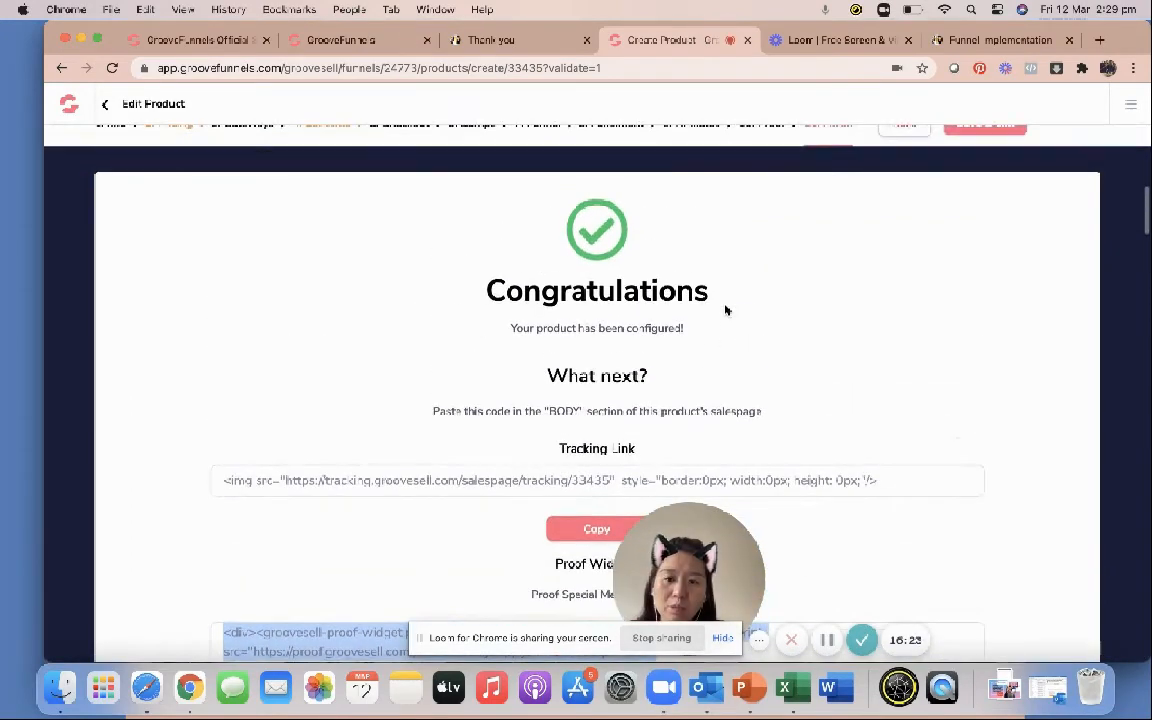
click(988, 147)
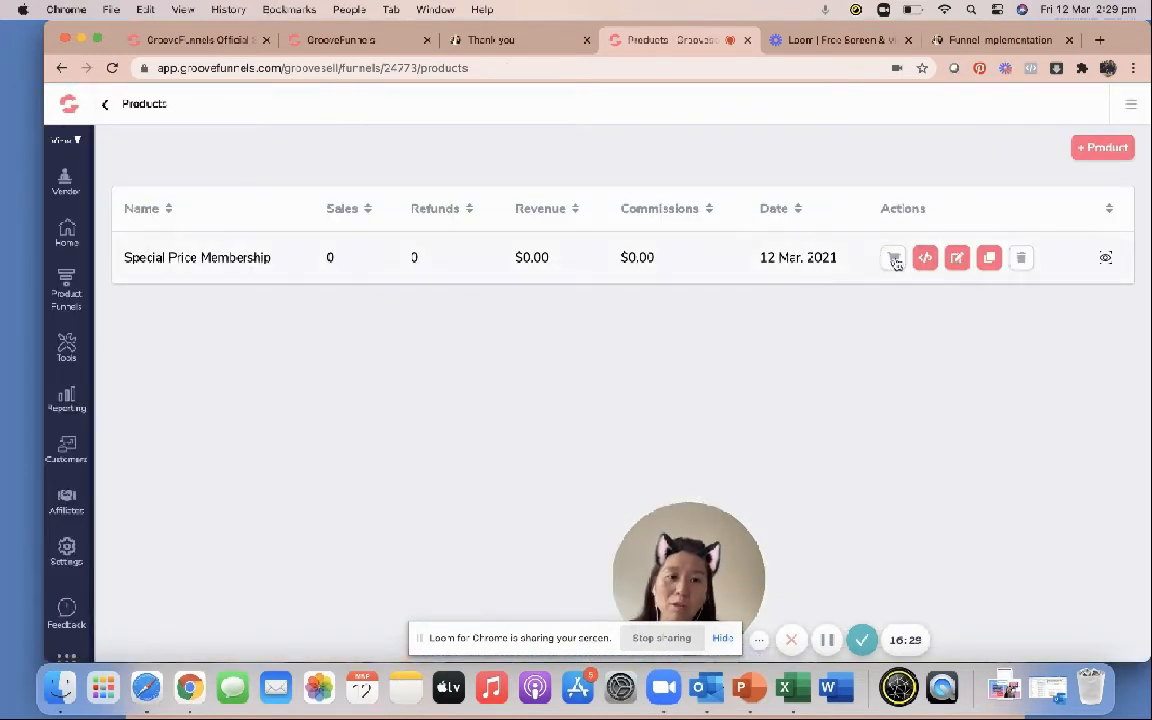
Make the Special Price Membership product funnel live with the subdomain Specialmembership
click(66, 295)
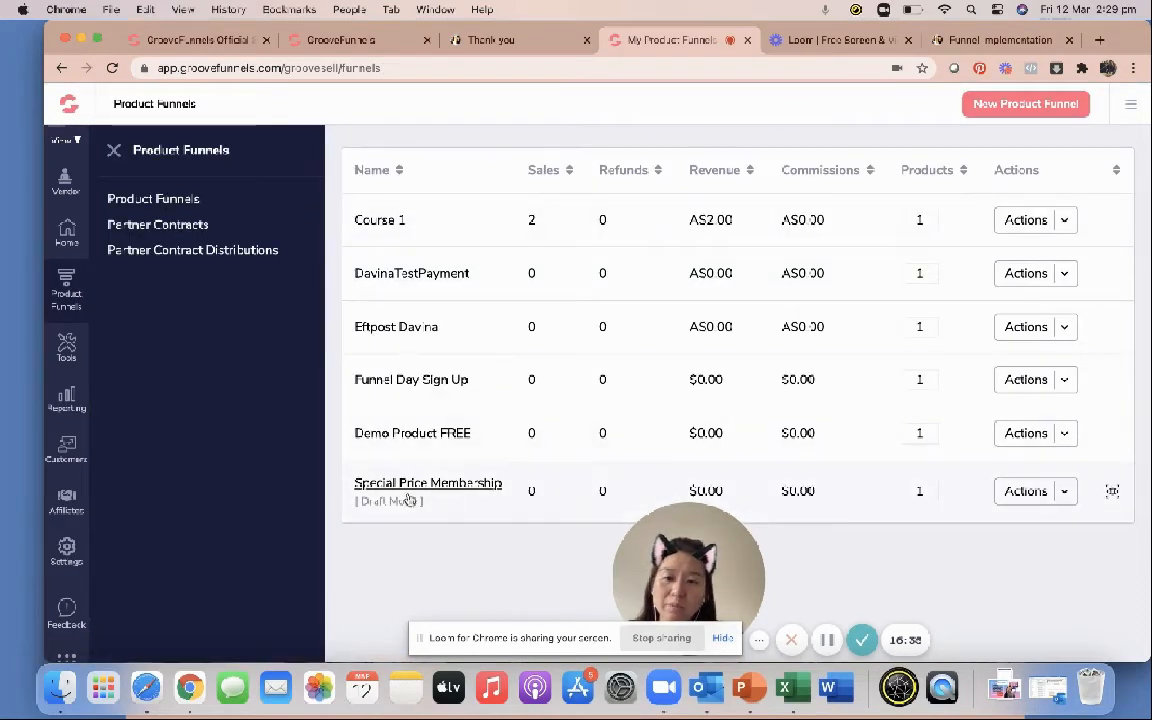
click(1066, 492)
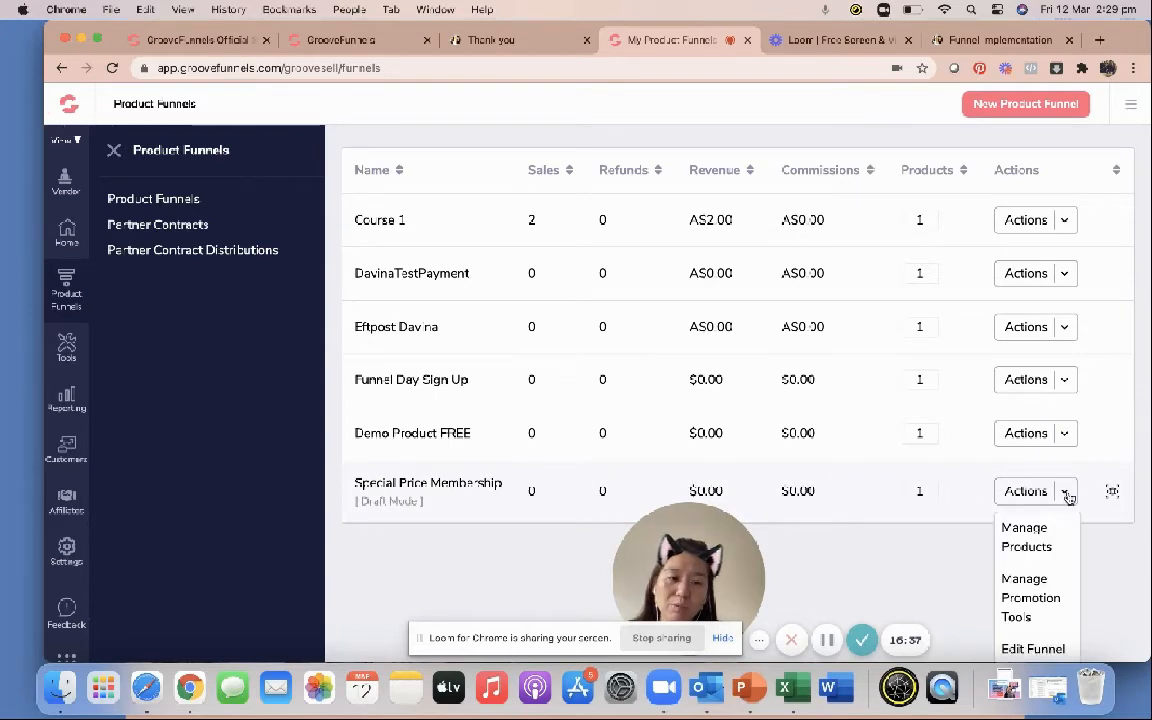
scroll(1030, 570, down, 3)
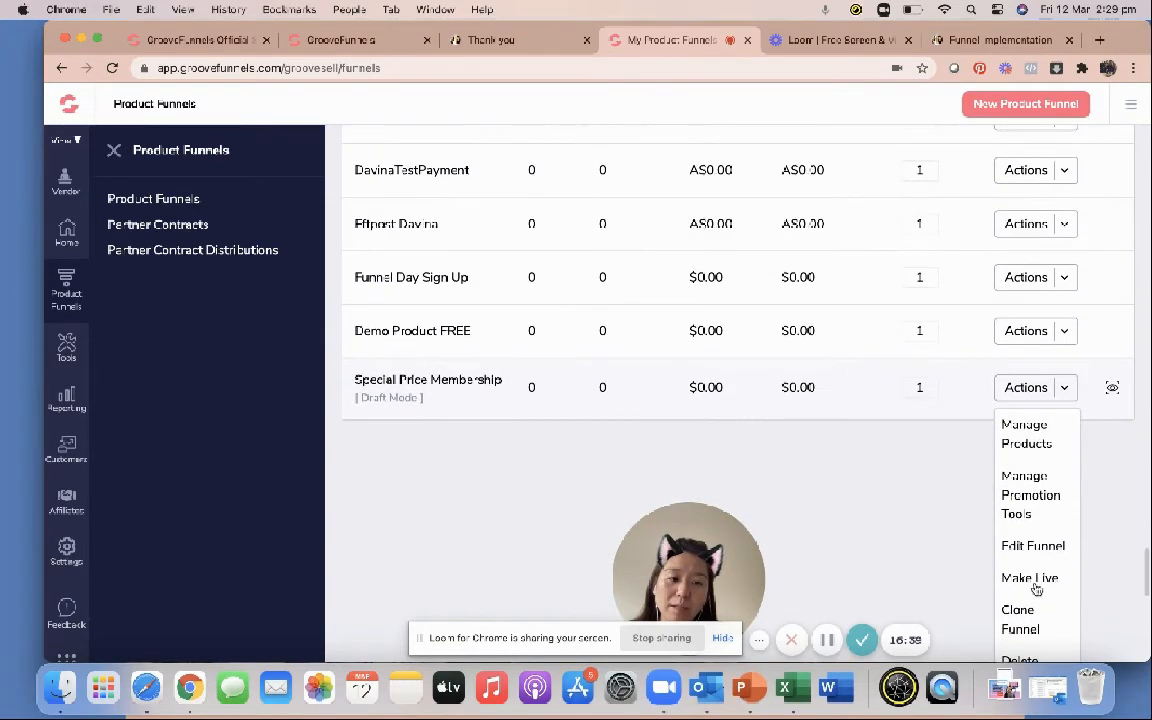
click(1040, 583)
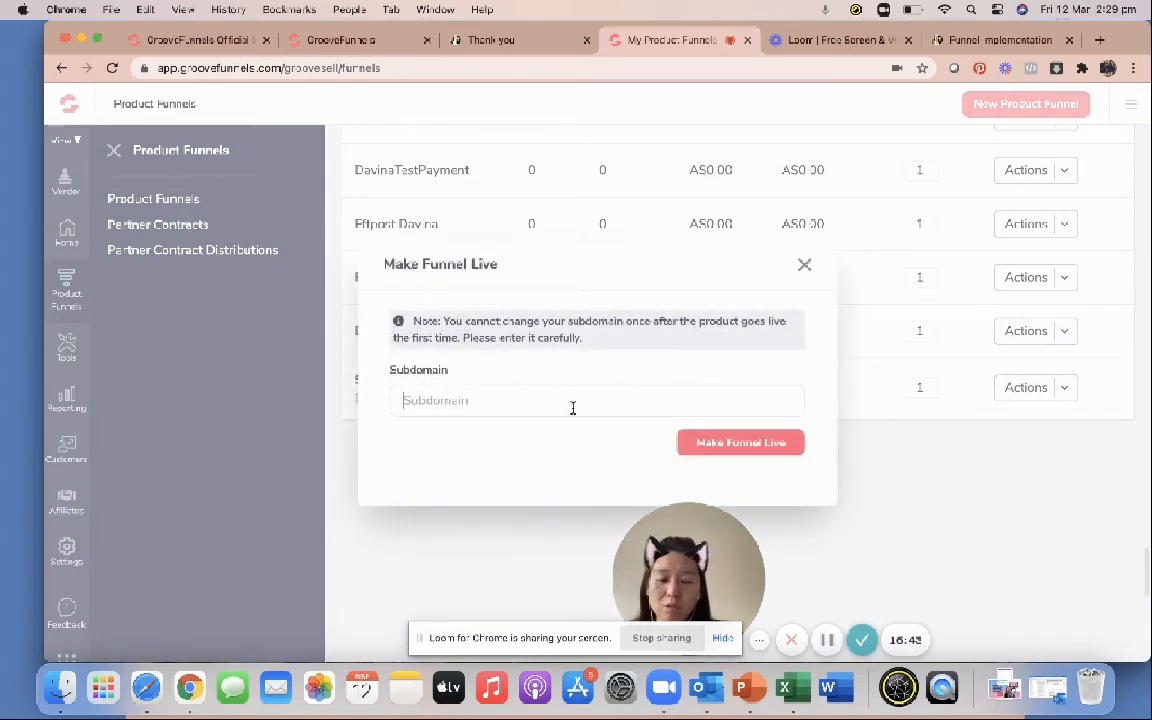
text(Specialmem)
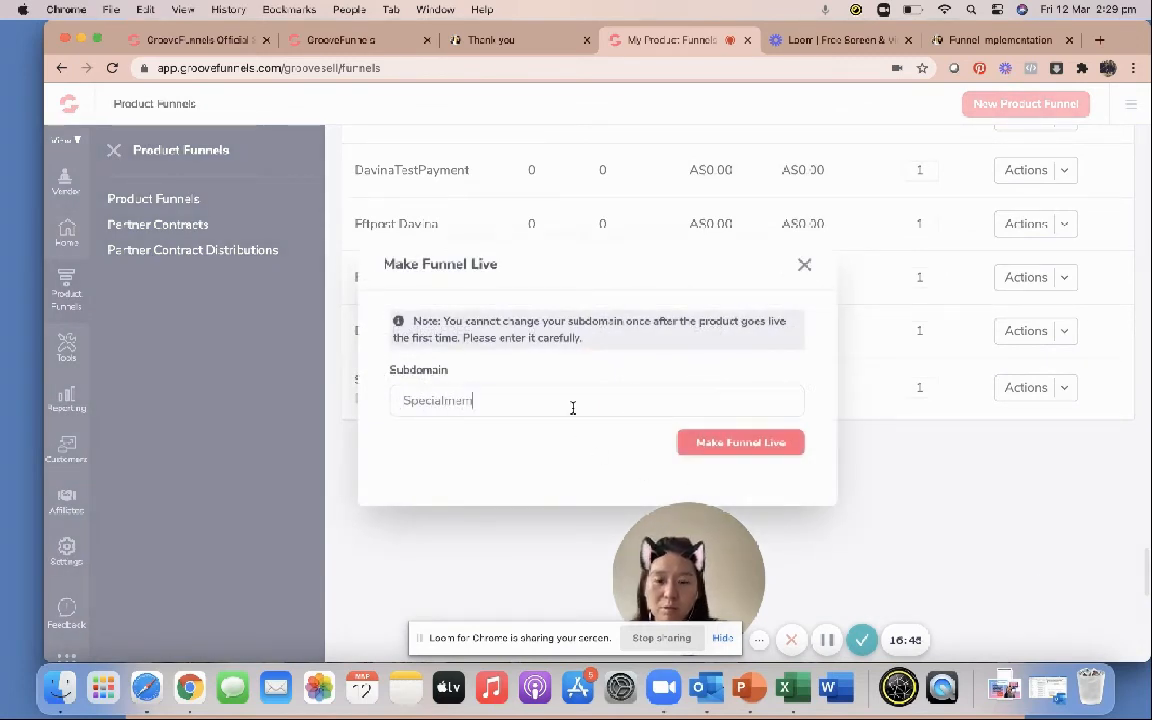
text(bership)
click(708, 441)
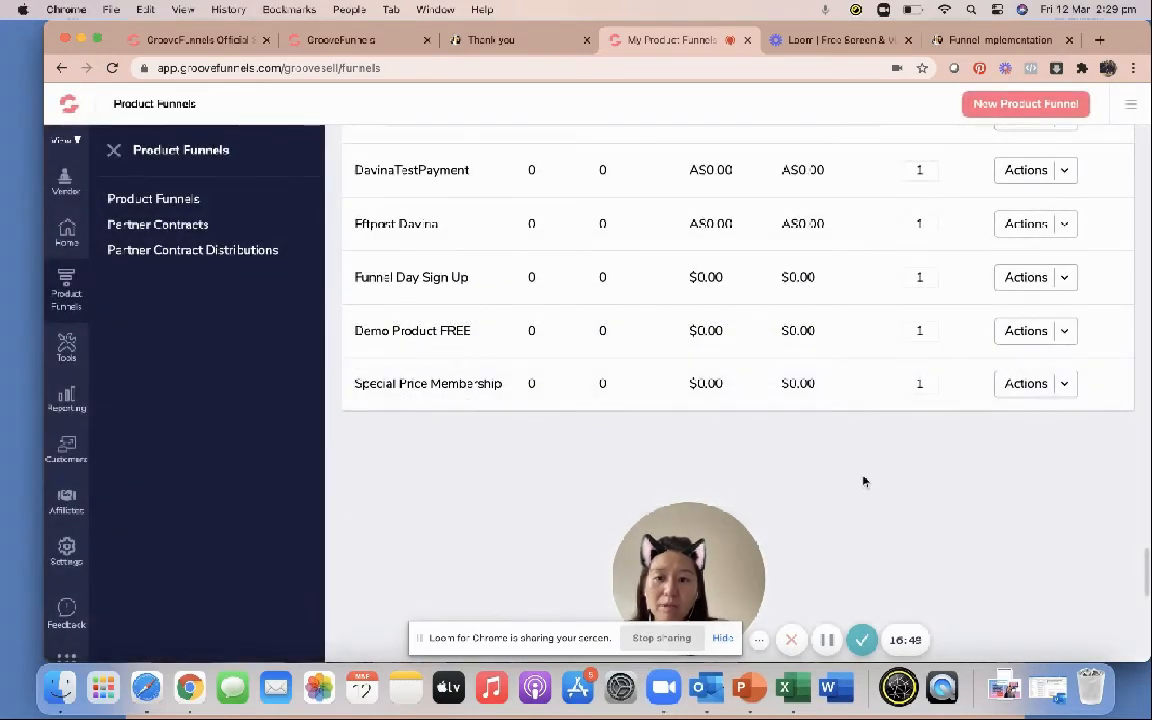
Generate a Single Price Checkout with 1-Step for the Special Price Membership product
scroll(864, 478, up, 3)
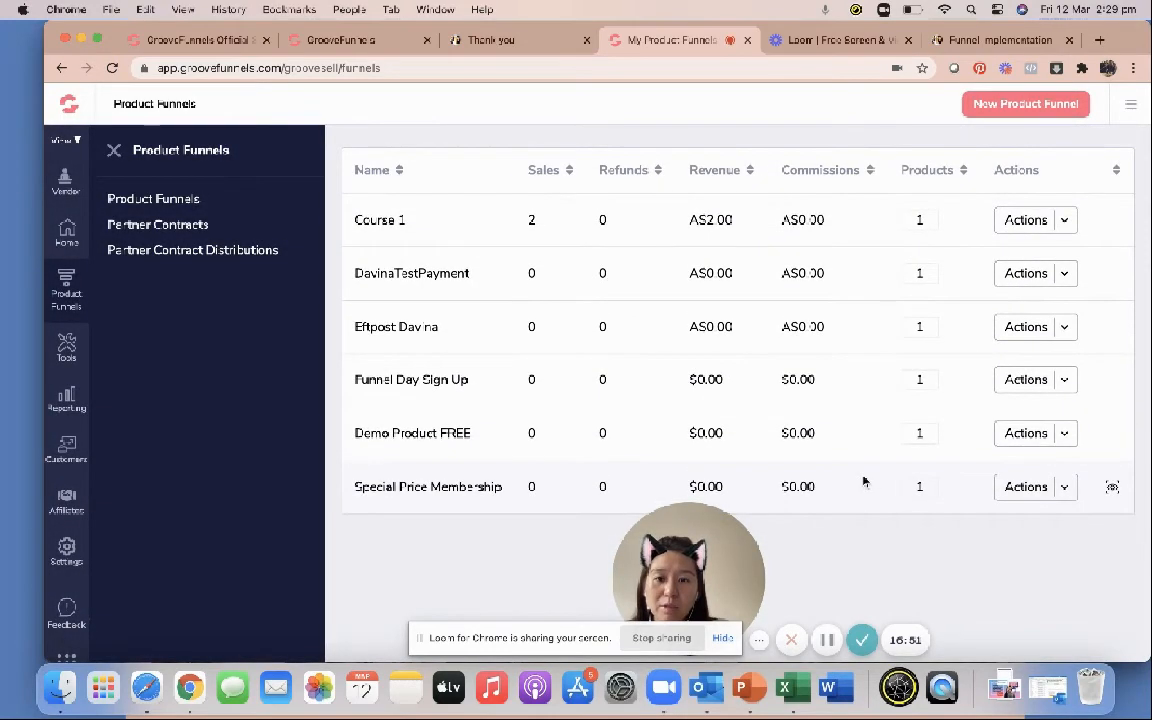
click(1063, 490)
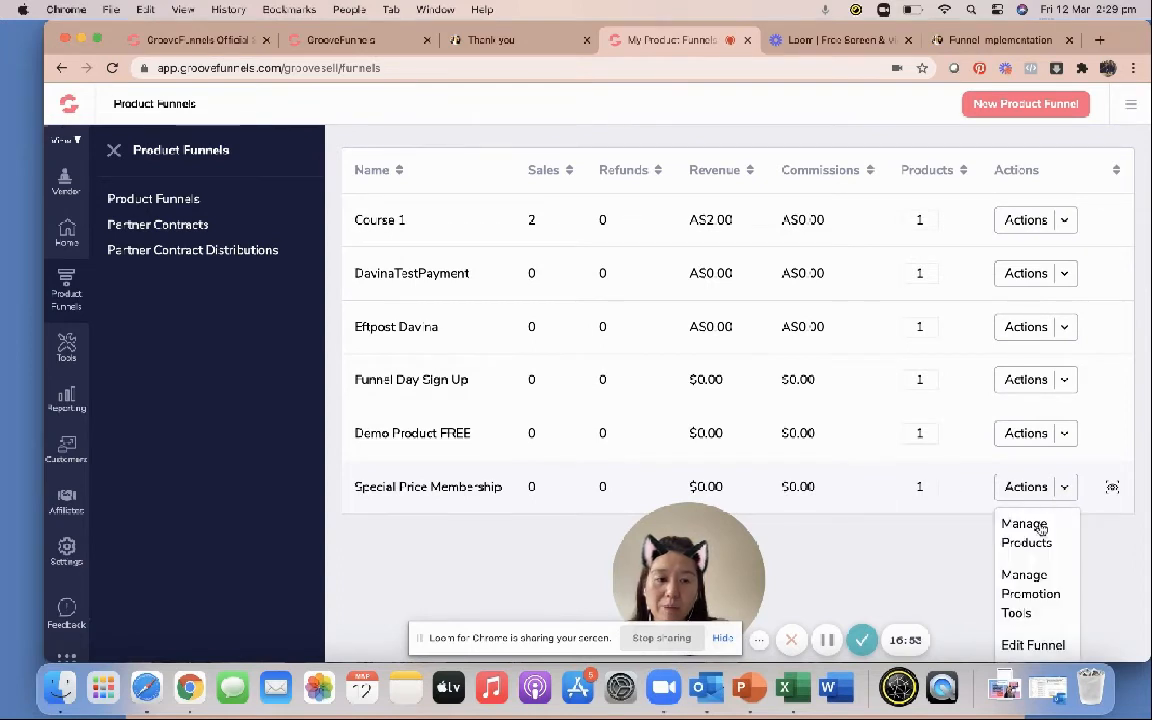
click(1038, 530)
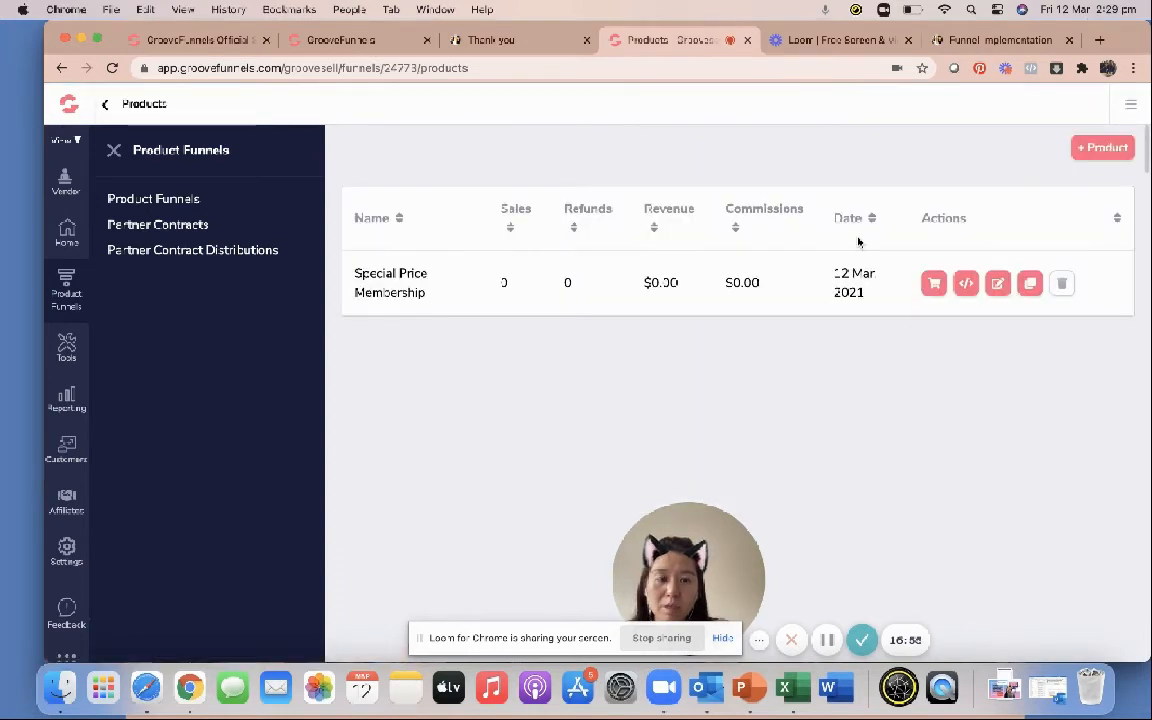
click(932, 285)
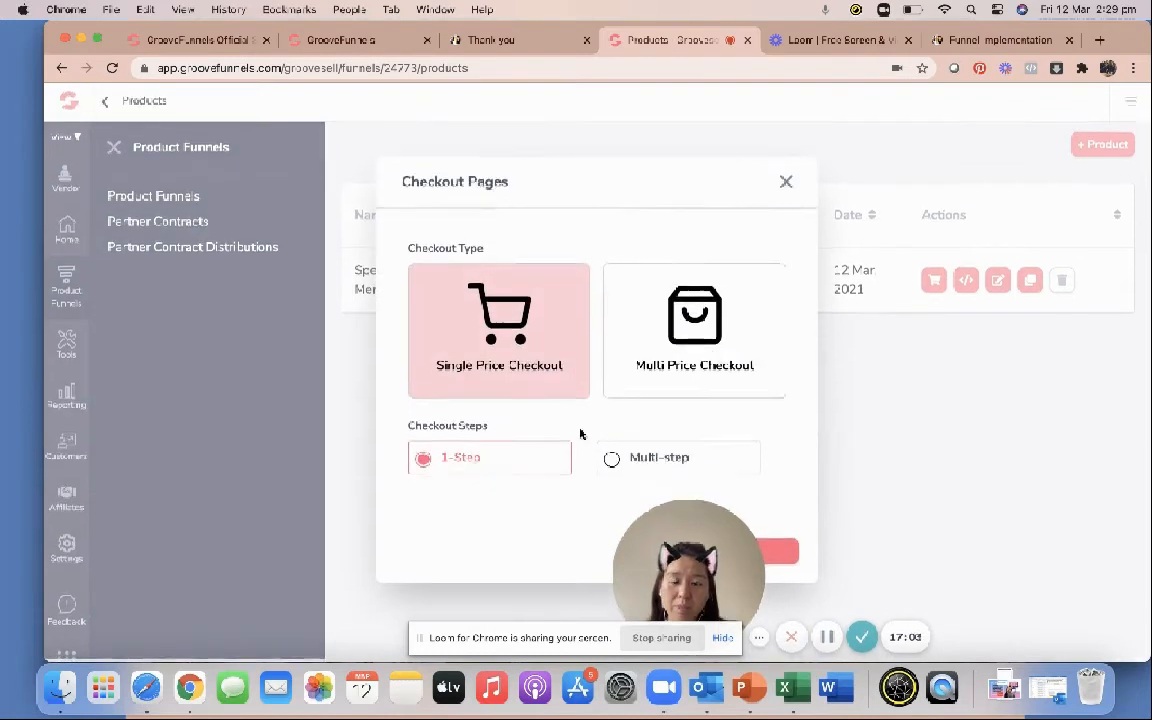
click(748, 561)
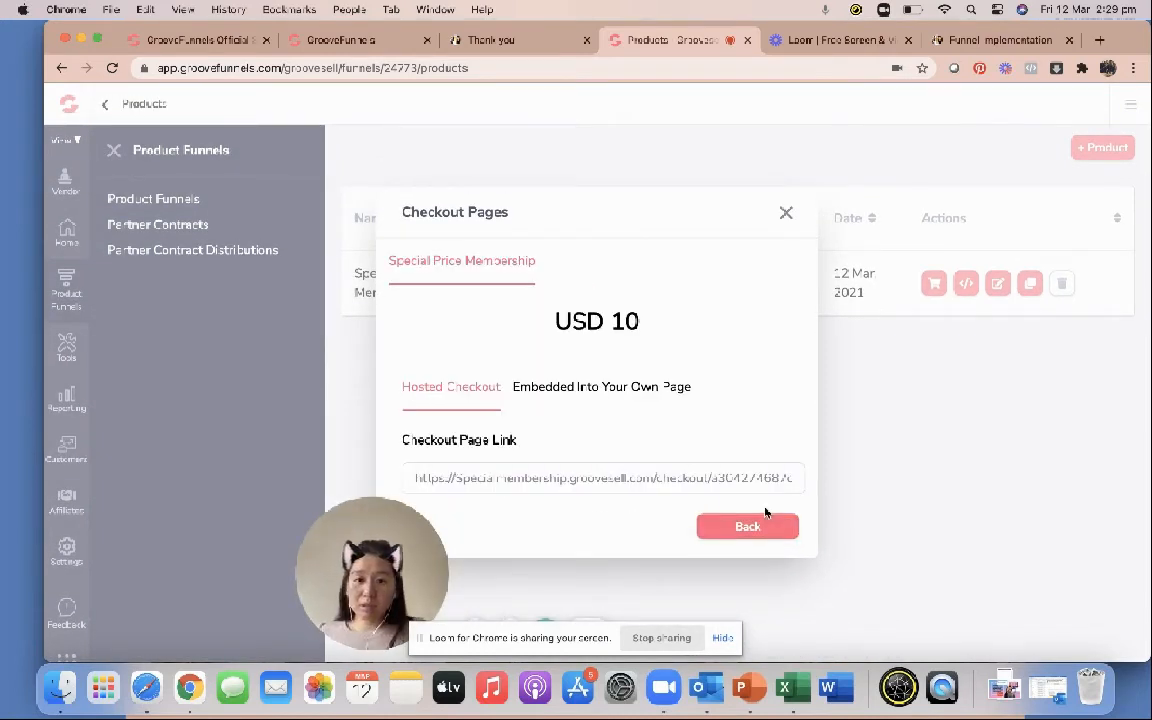
Copy the full checkout embed code for embedding into your own page and close the Checkout Pages dialog
click(628, 392)
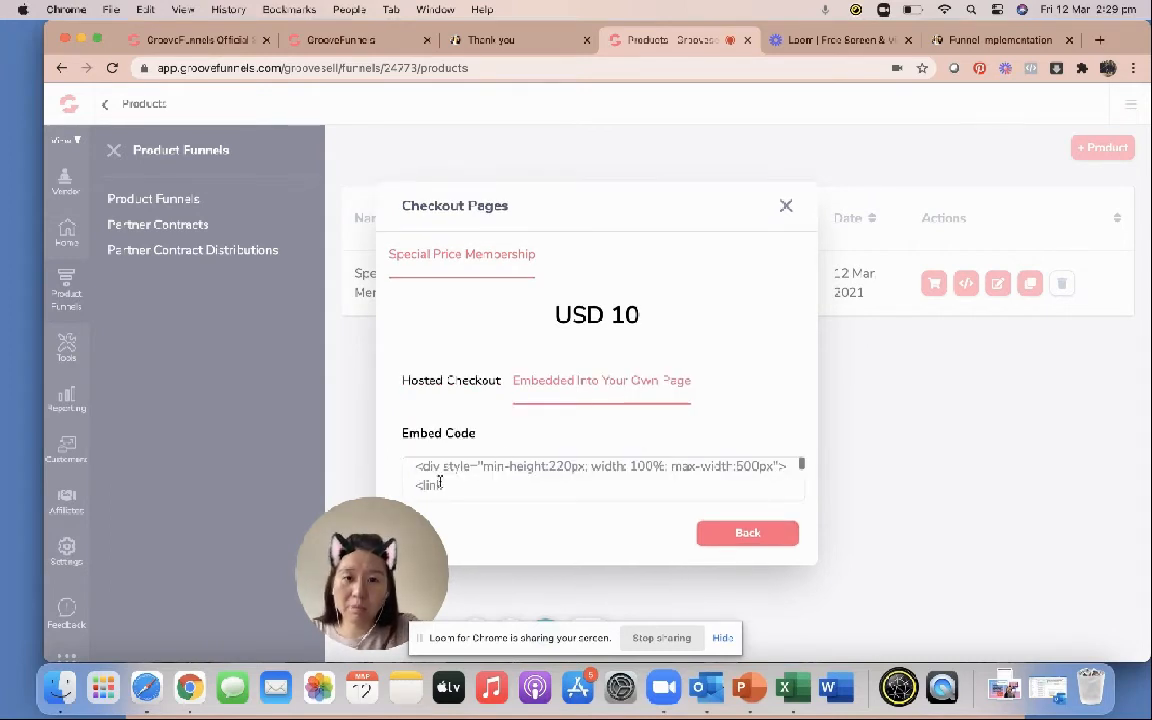
click(480, 384)
click(542, 391)
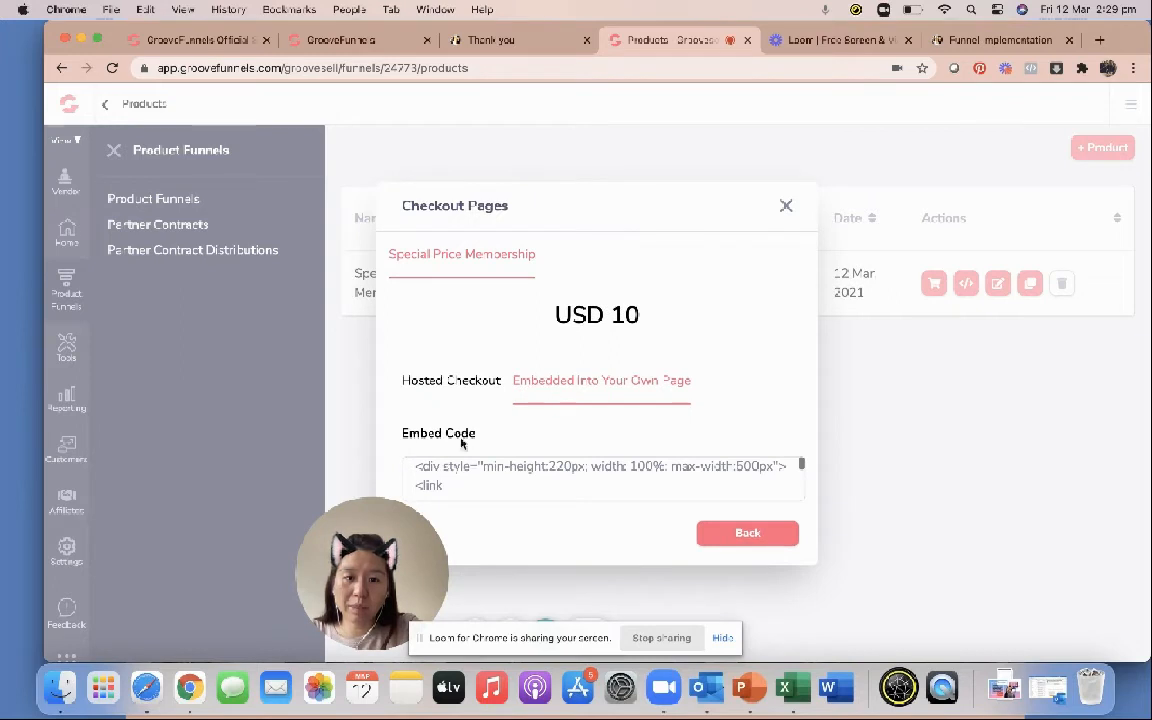
drag(414, 463, 464, 487)
click(464, 487)
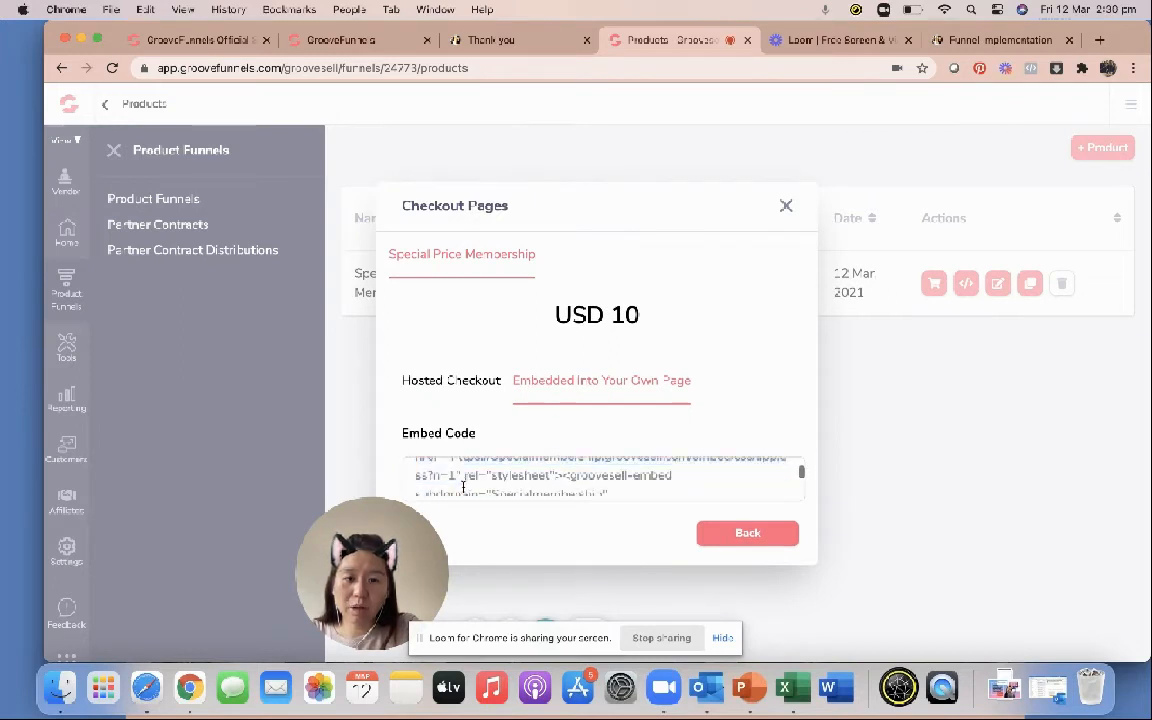
scroll(463, 487, up, 3)
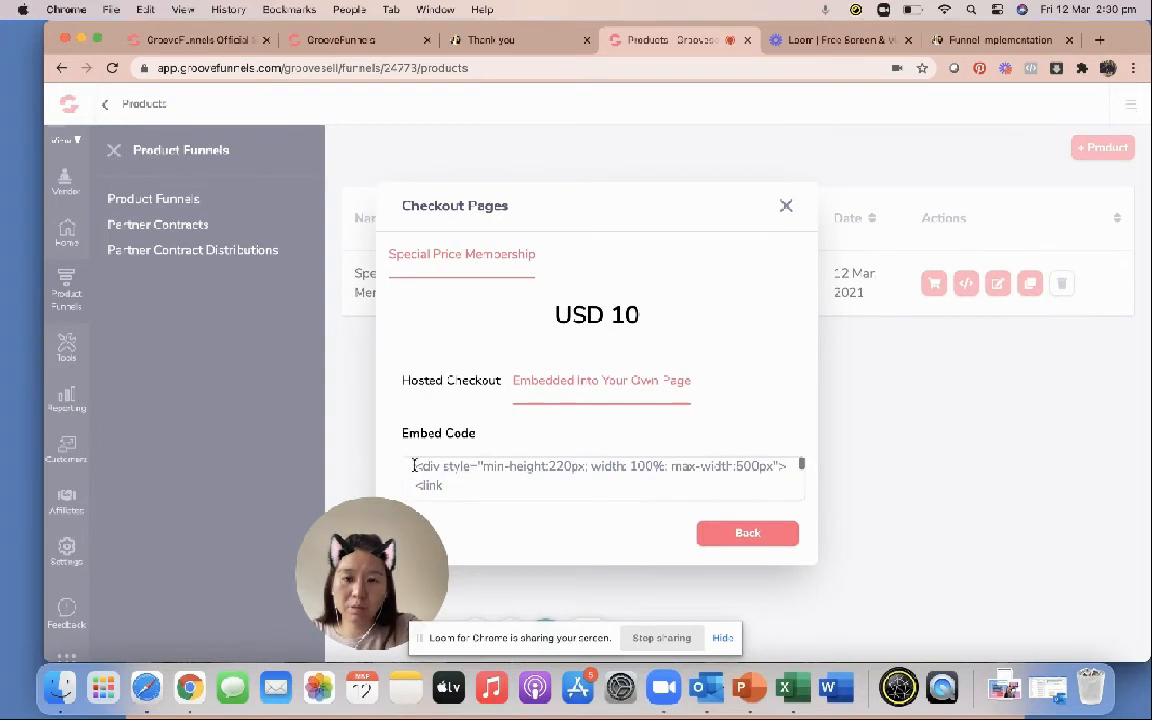
drag(414, 466, 437, 482)
right_click(505, 482)
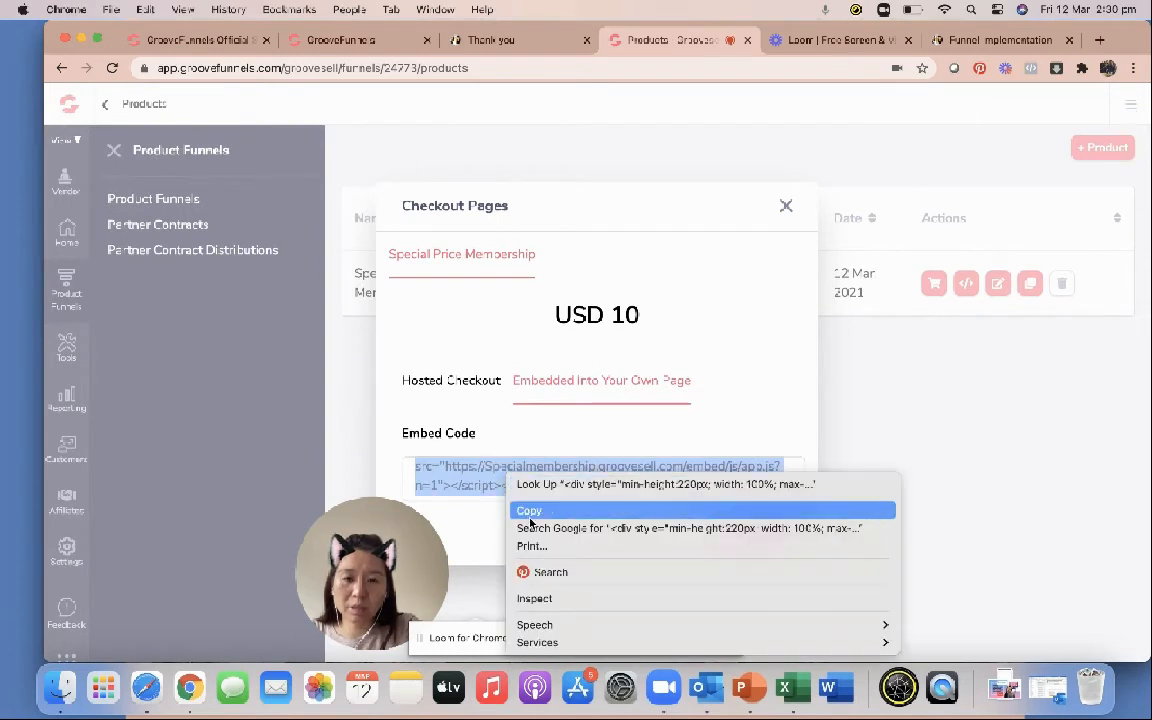
click(530, 511)
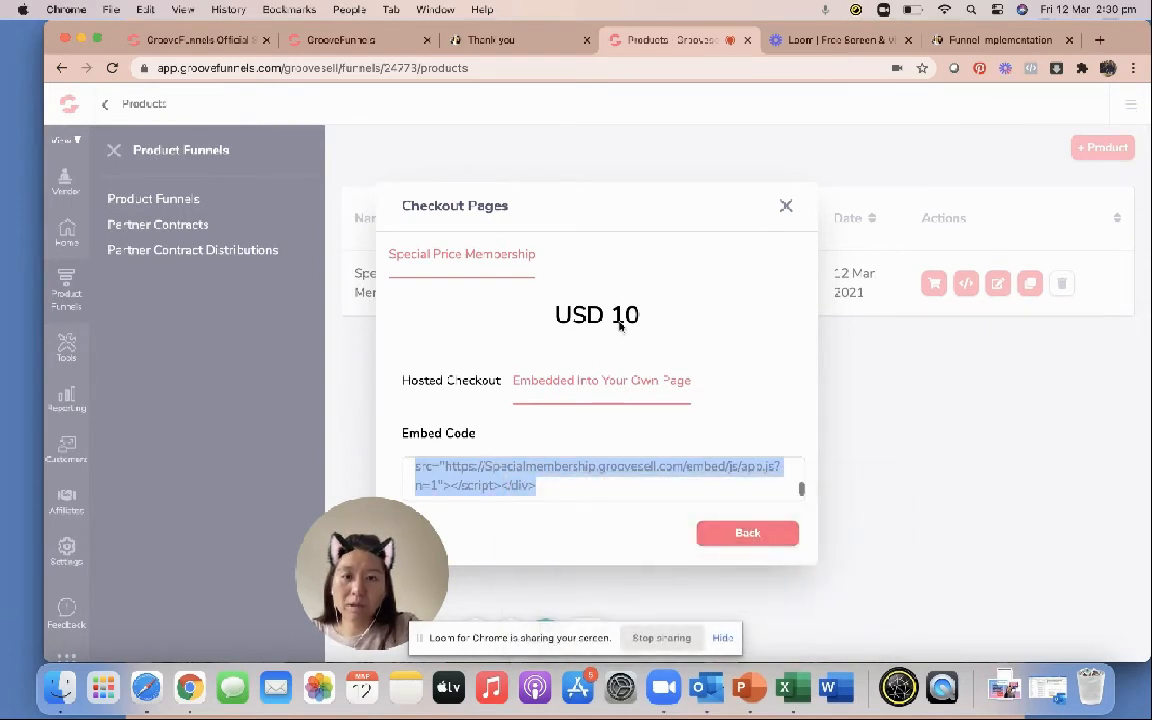
click(786, 207)
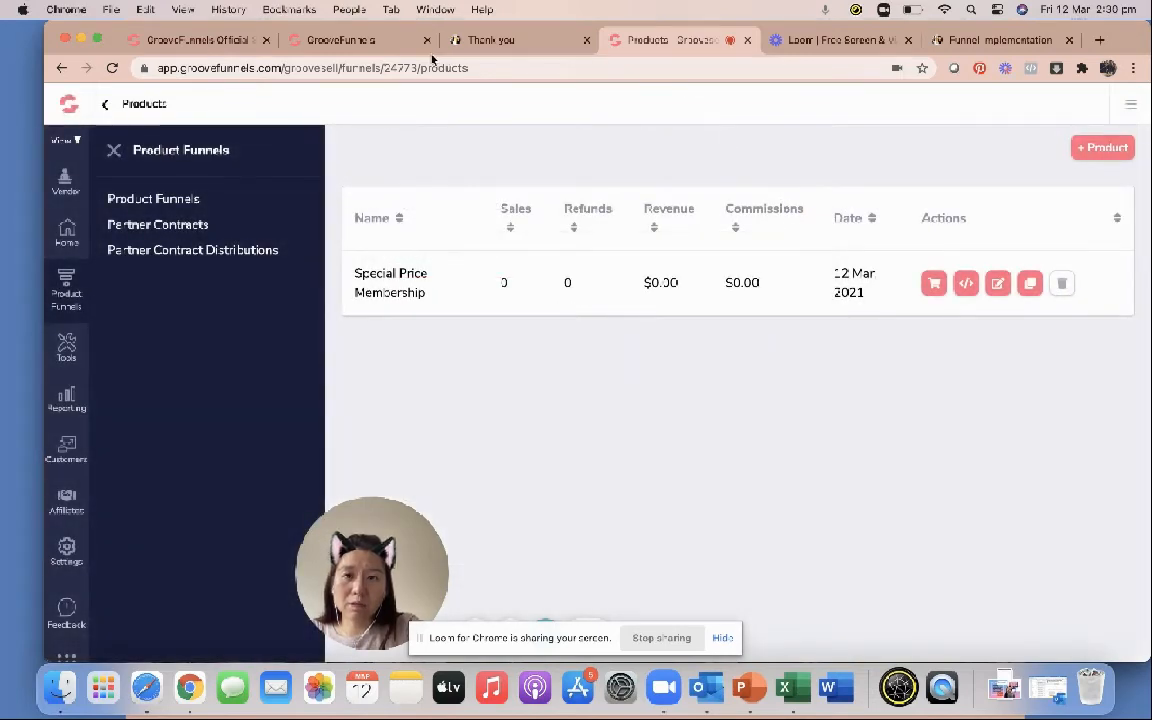
Delete the placeholder GrooveFunnels account information form from the Sales Page in the page builder
click(347, 41)
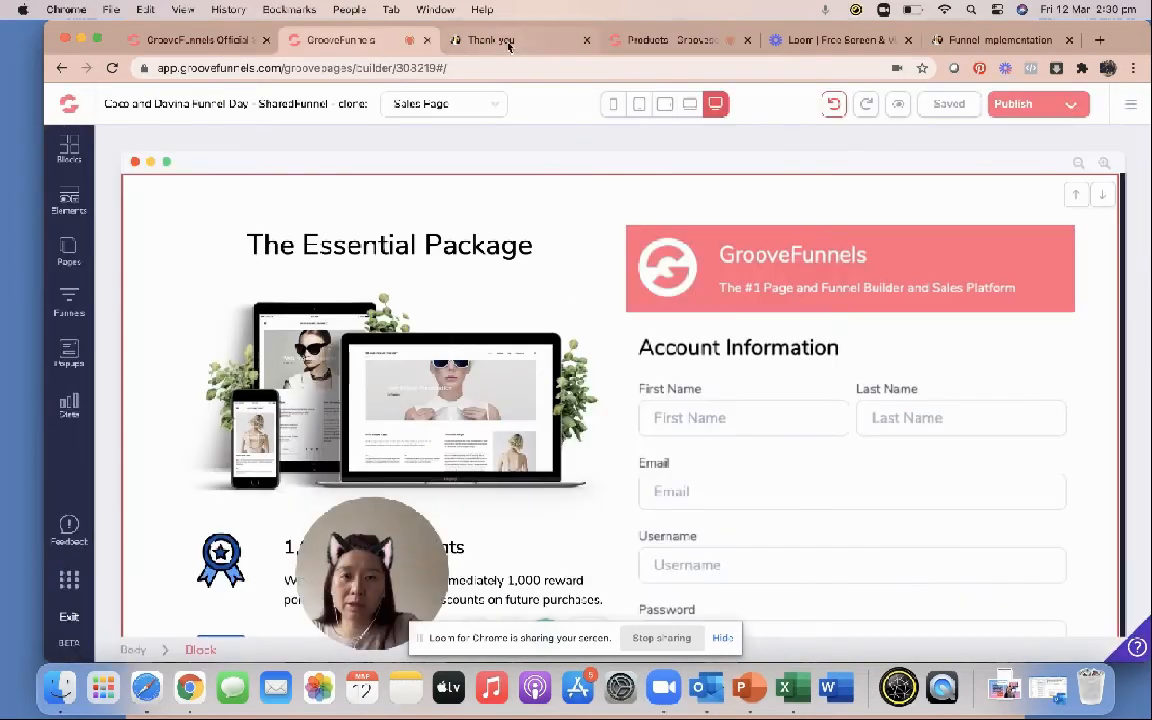
click(704, 320)
click(692, 211)
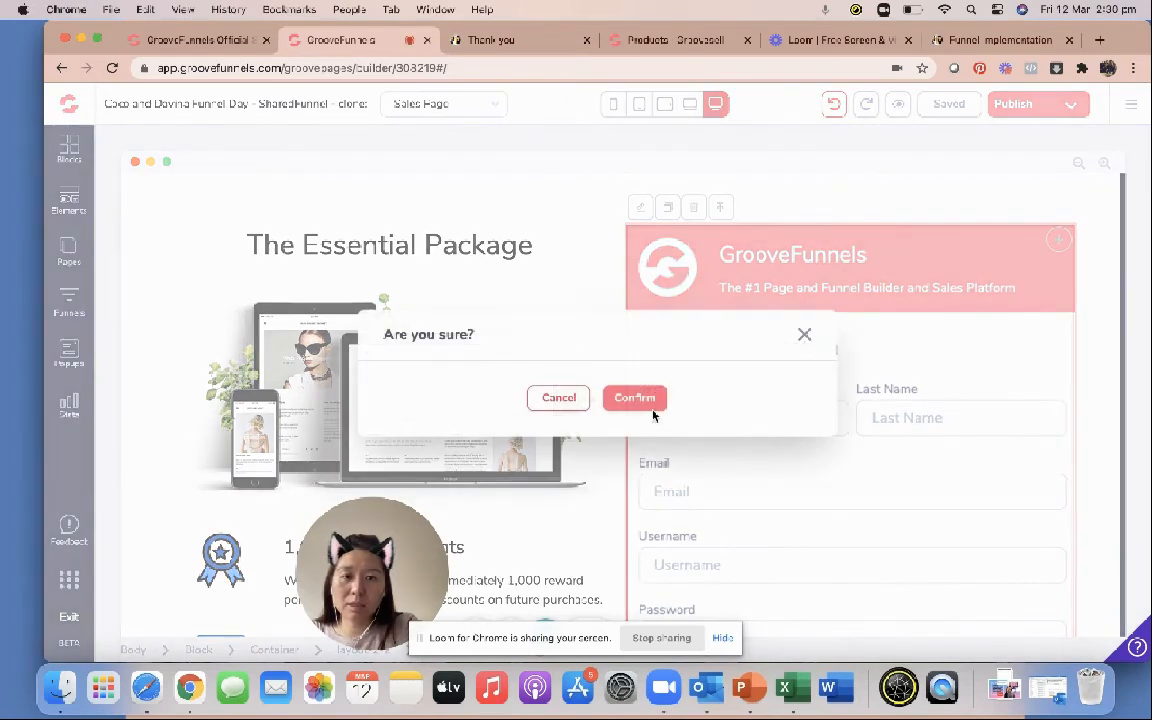
click(638, 397)
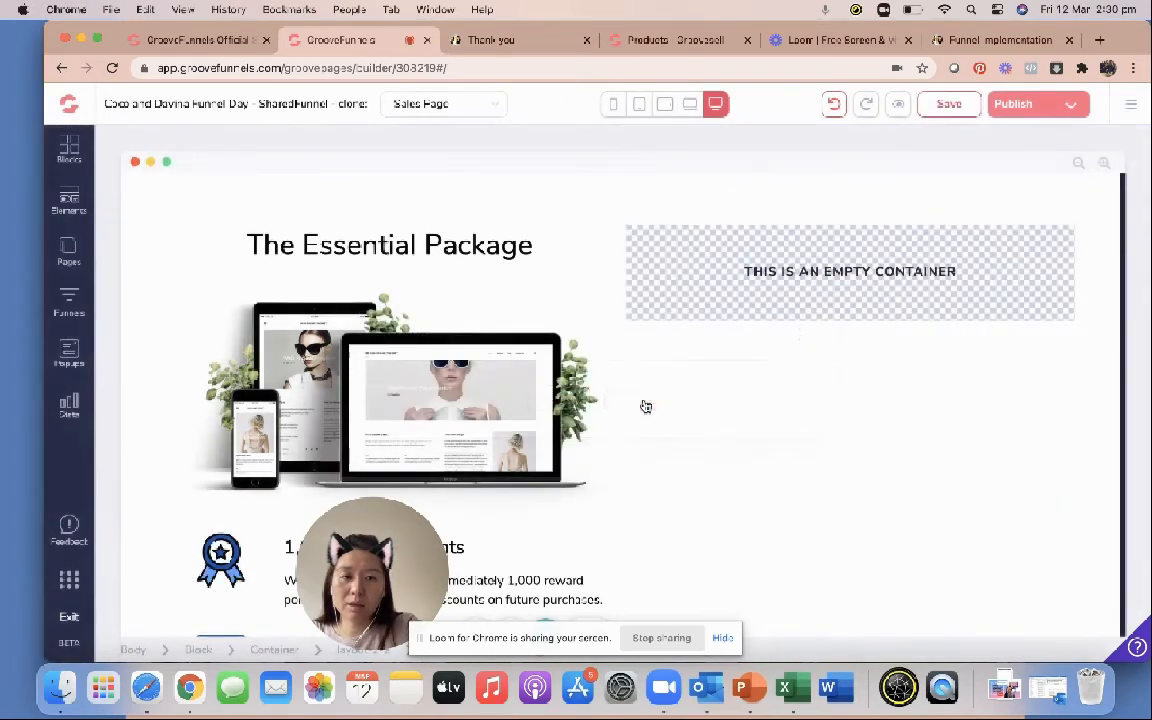
Add a Code Embed element to the empty container beside The Essential Package on the Sales Page
click(68, 200)
scroll(172, 348, down, 15)
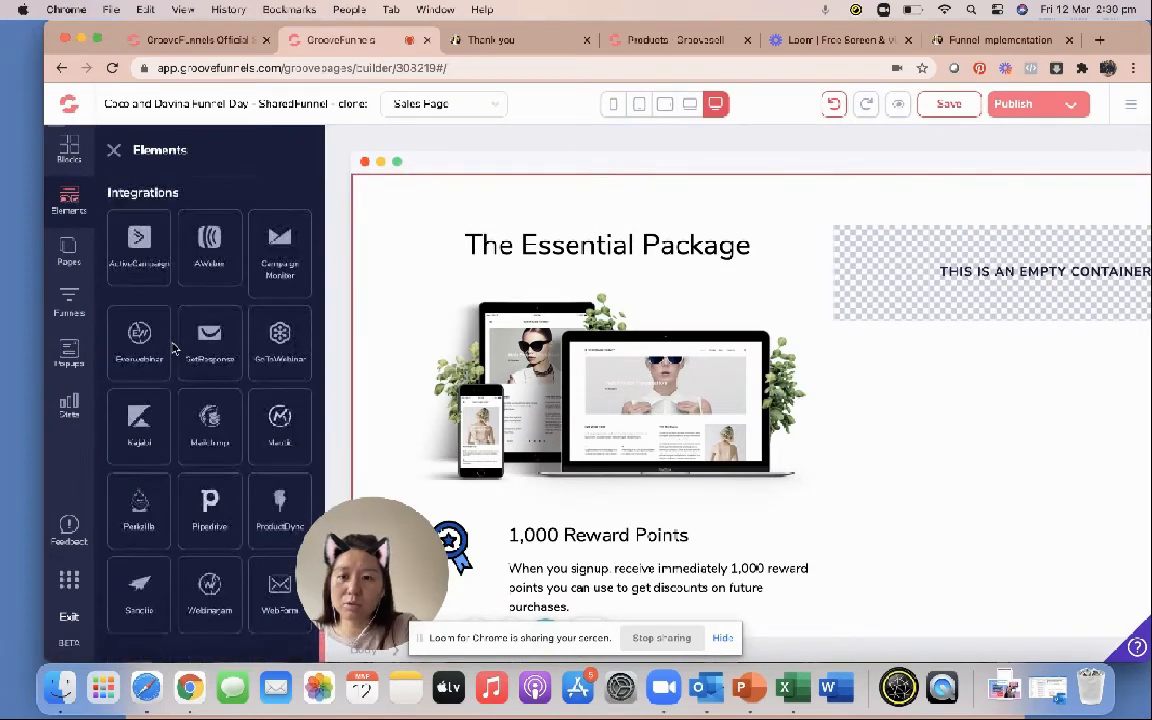
scroll(173, 344, up, 1)
drag(182, 240, 1062, 320)
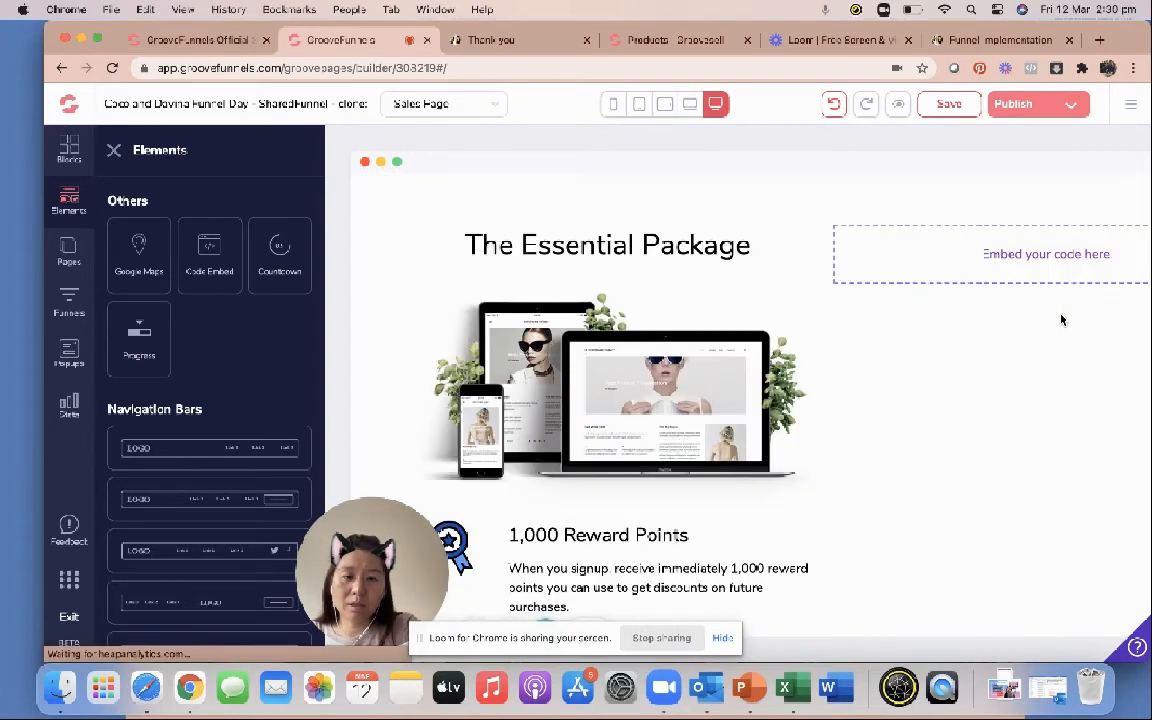
Paste the copied checkout embed code into the new Code Embed element and save the source code
scroll(1018, 262, right, 2)
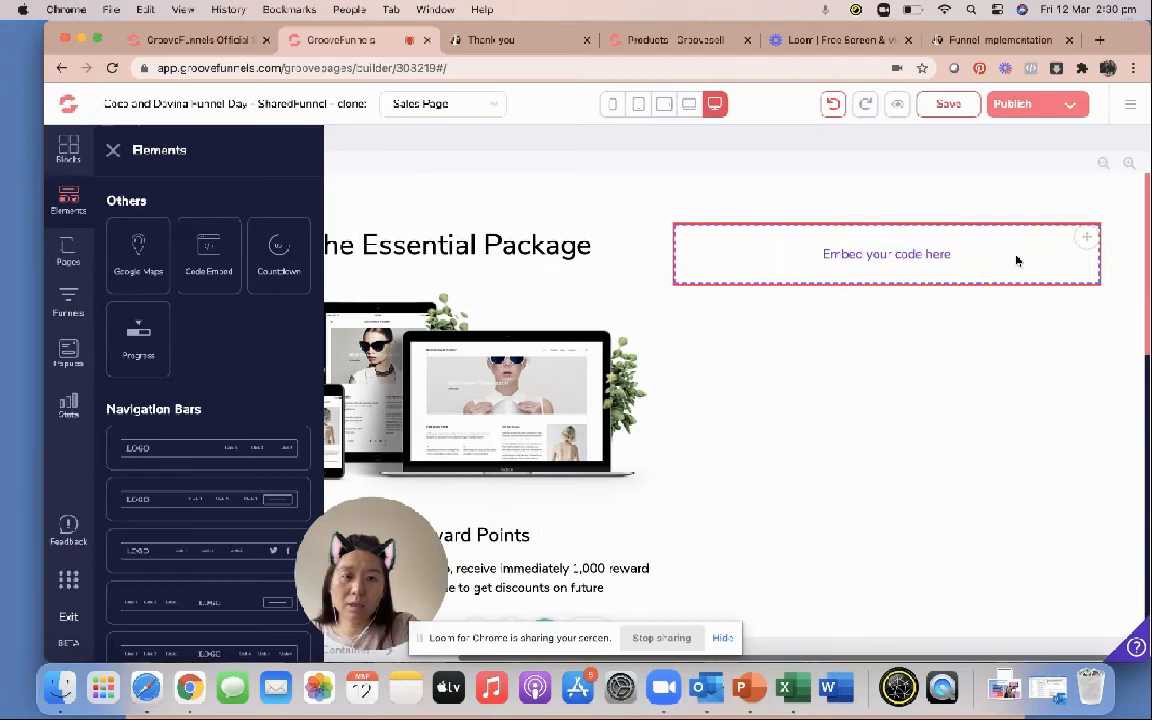
click(903, 263)
click(690, 209)
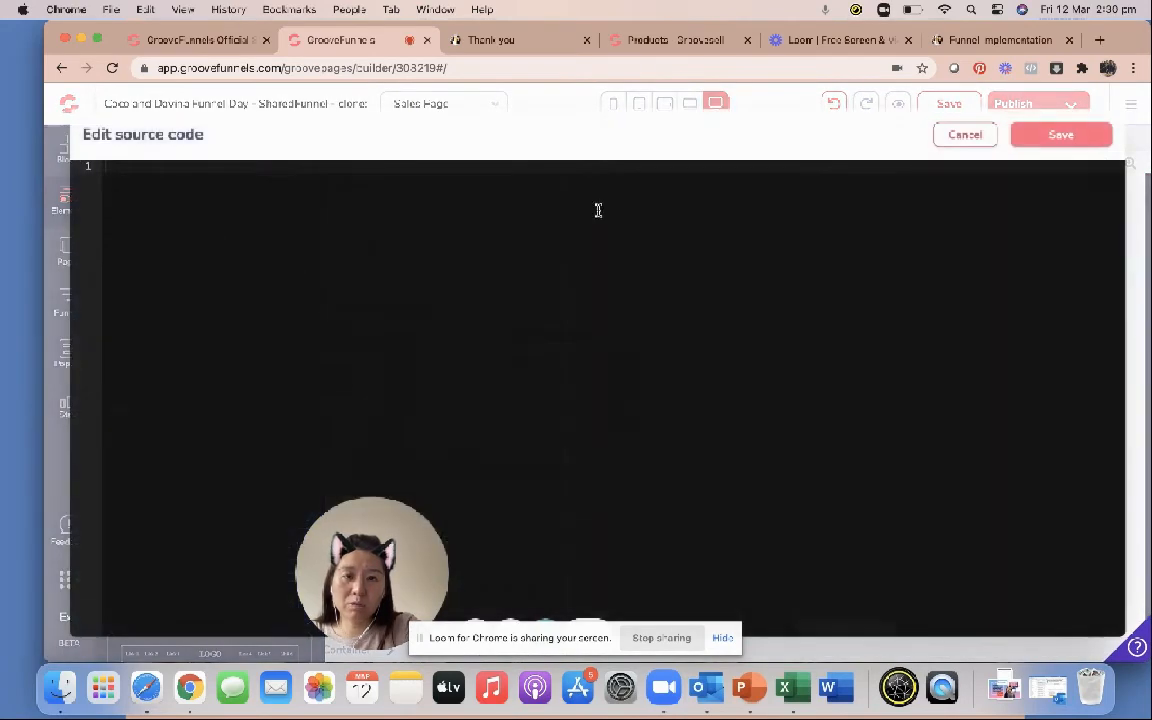
right_click(396, 171)
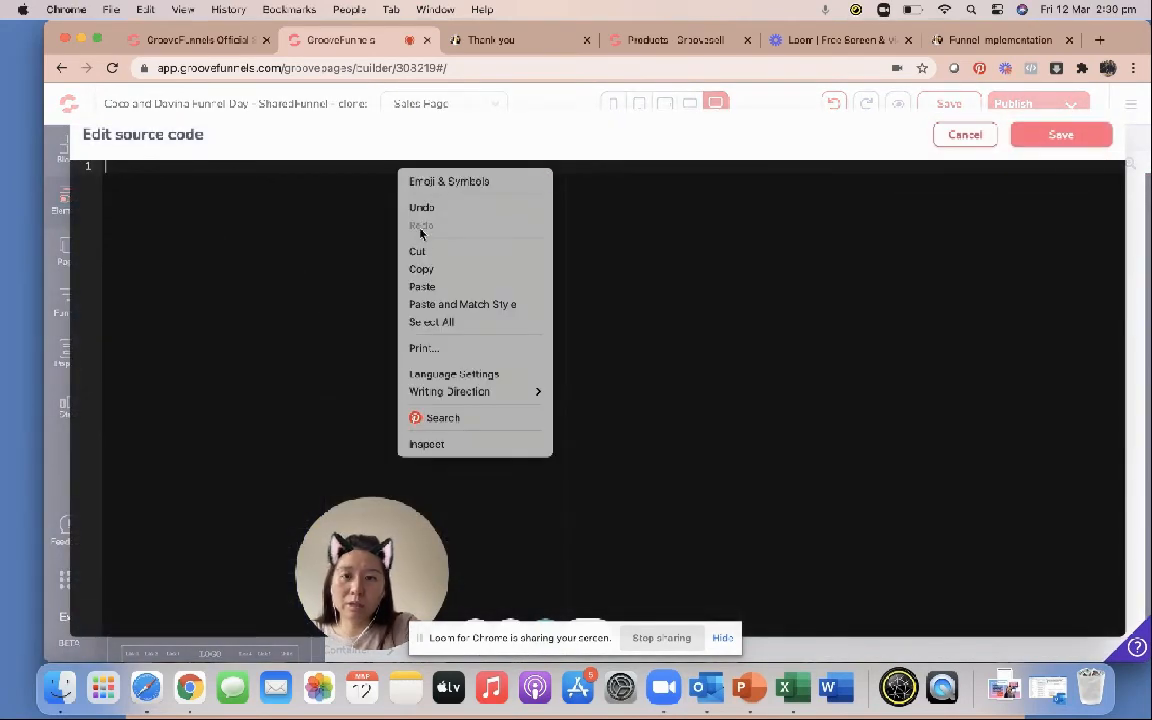
click(425, 285)
click(1060, 136)
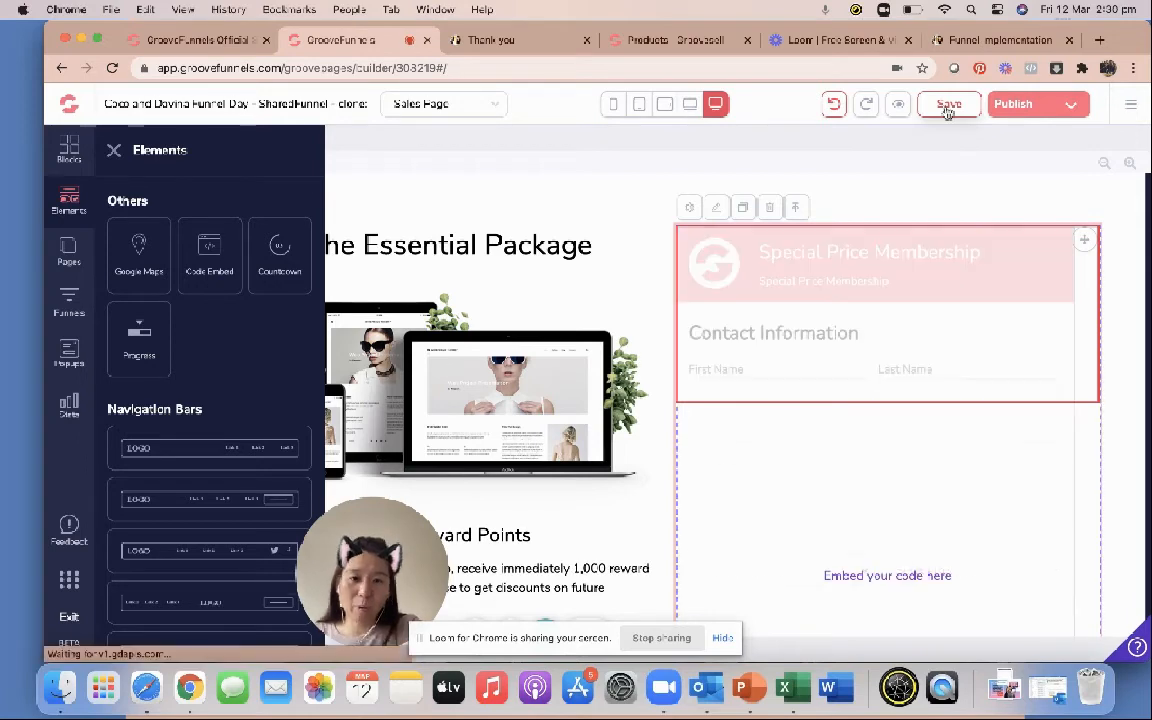
Save the Sales Page and check the embedded checkout form down to the page footer
click(948, 104)
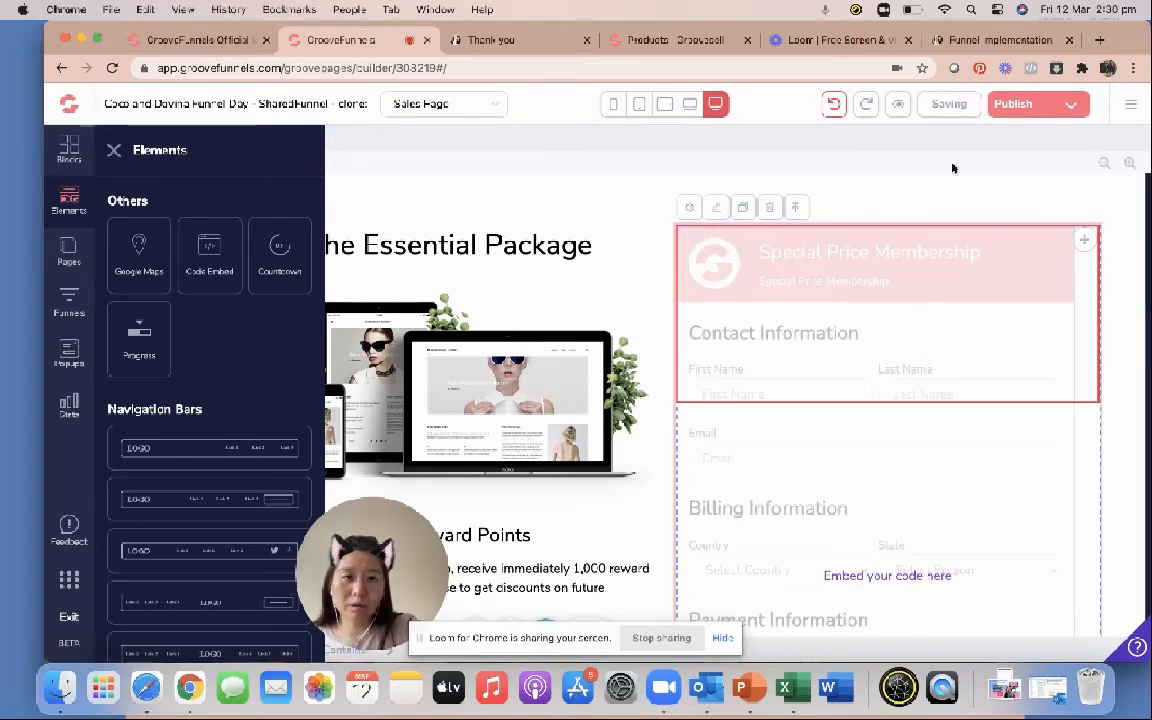
scroll(943, 283, down, 2)
scroll(943, 283, down, 5)
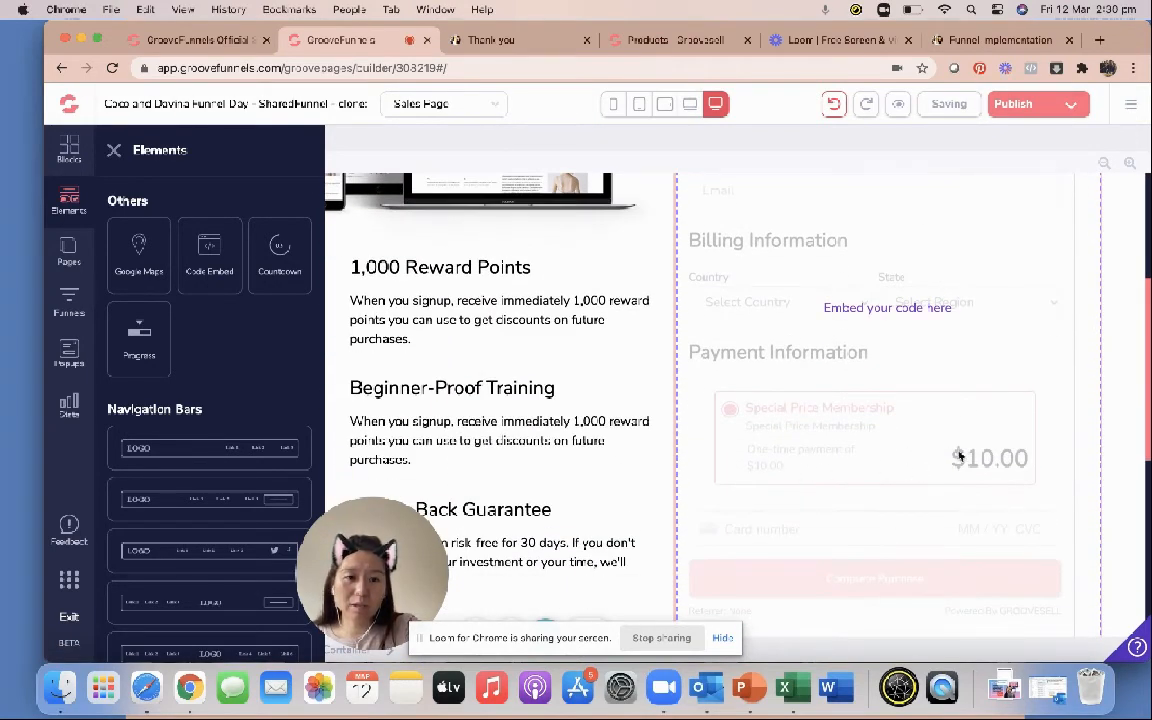
scroll(917, 488, down, 6)
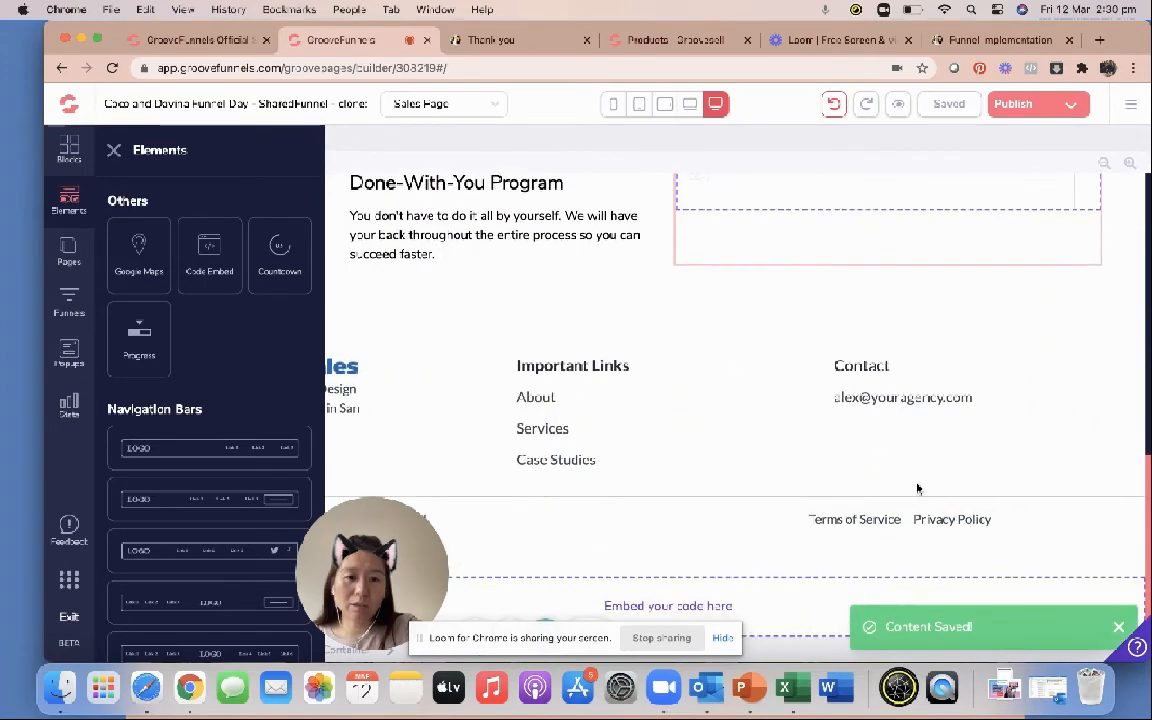
scroll(917, 488, up, 3)
scroll(917, 488, up, 6)
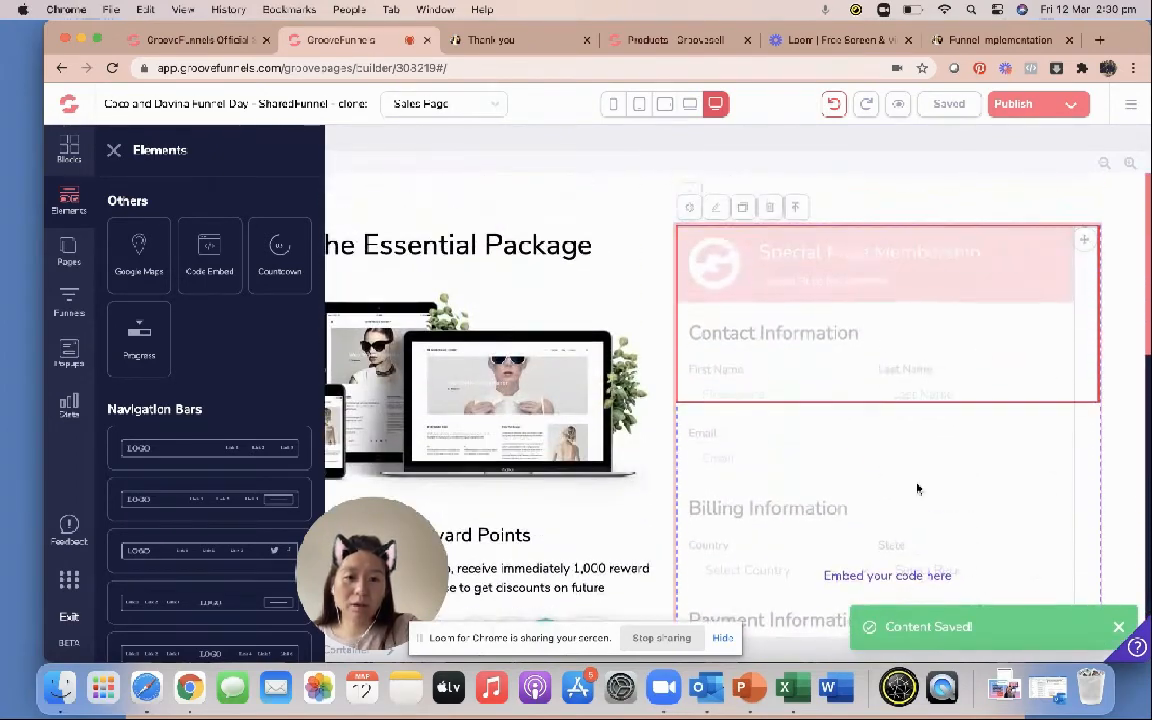
Preview the Sales Page and examine the embedded checkout form from its contact fields down to the purchase section
click(900, 107)
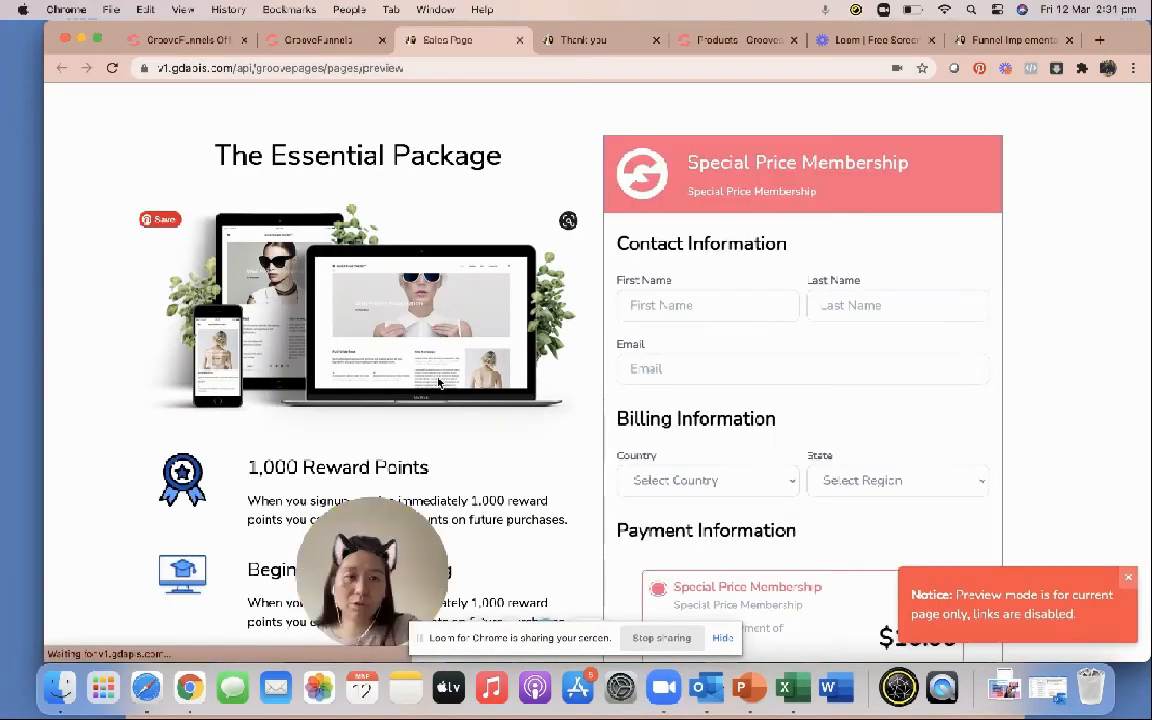
scroll(453, 288, down, 2)
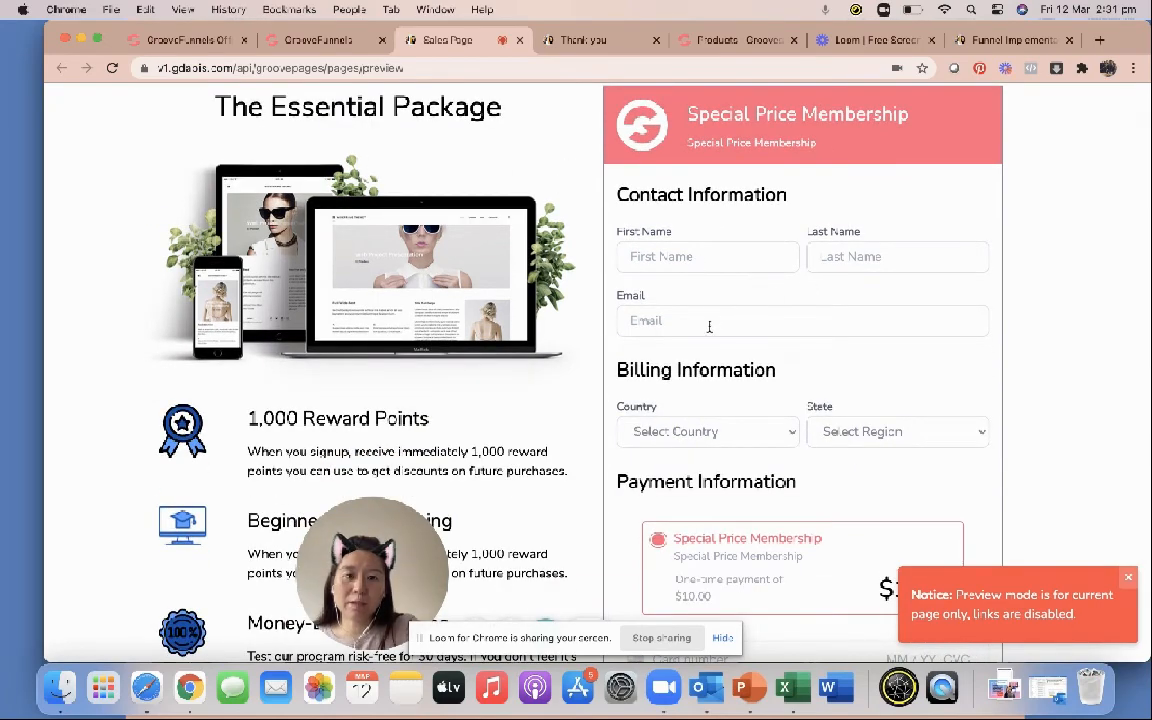
scroll(712, 329, down, 4)
scroll(795, 367, down, 2)
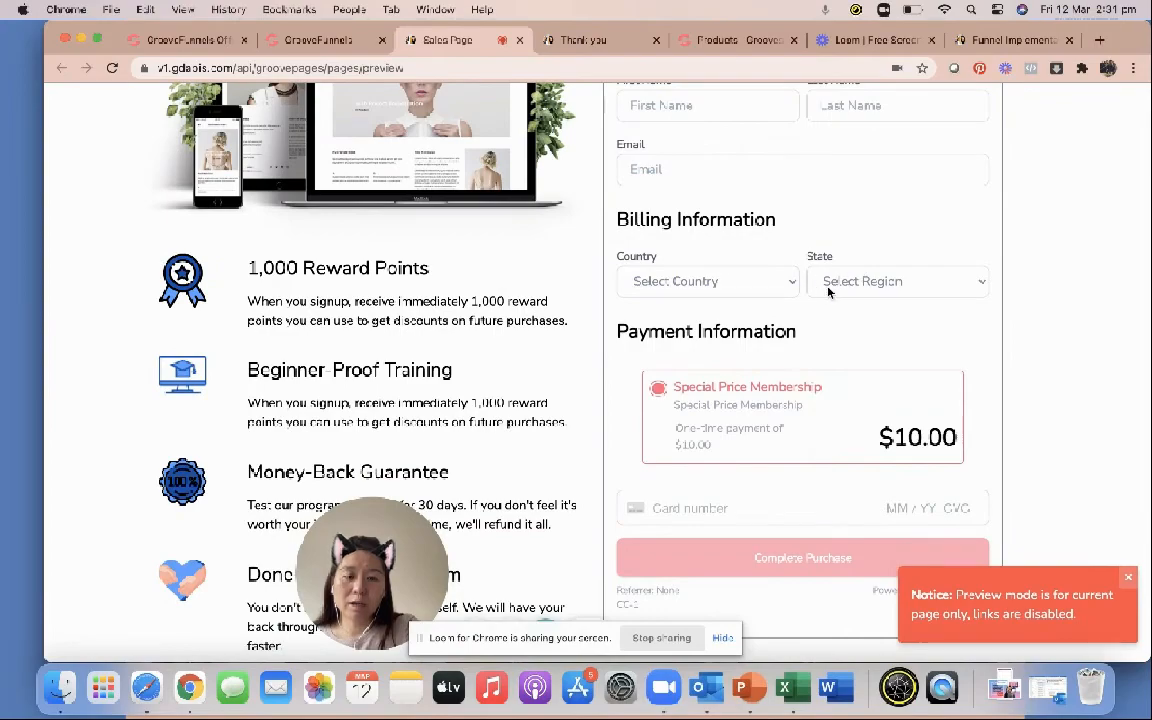
scroll(780, 252, up, 4)
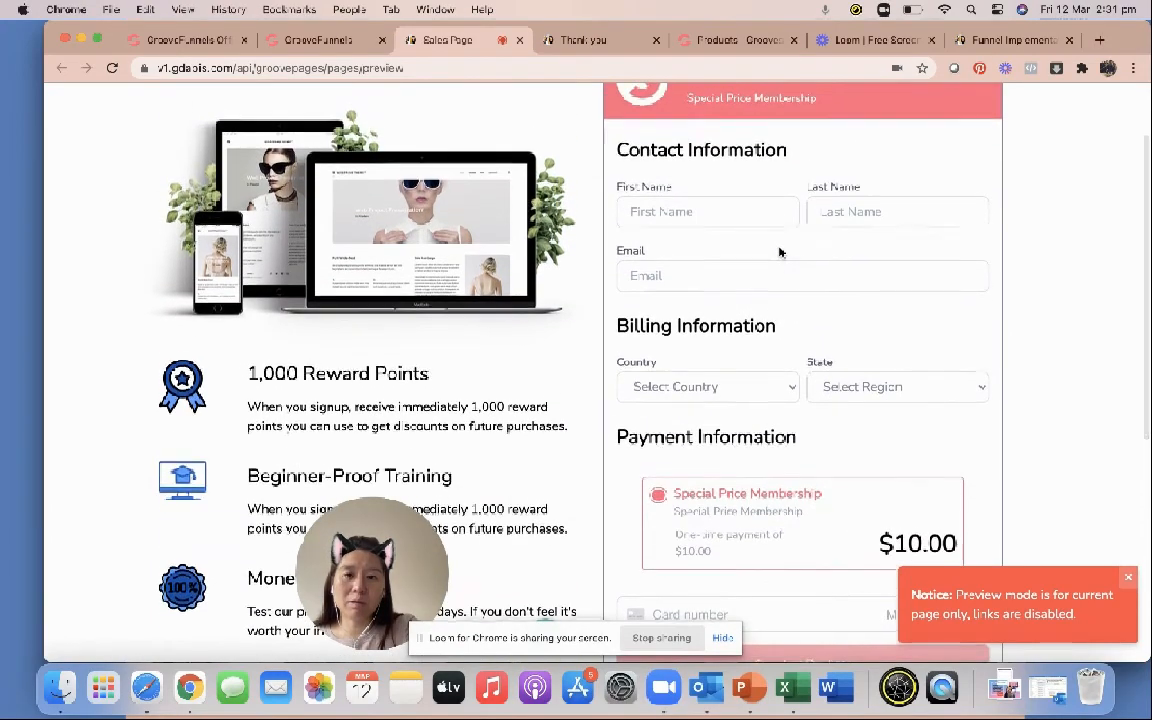
scroll(780, 252, up, 1)
scroll(780, 252, down, 5)
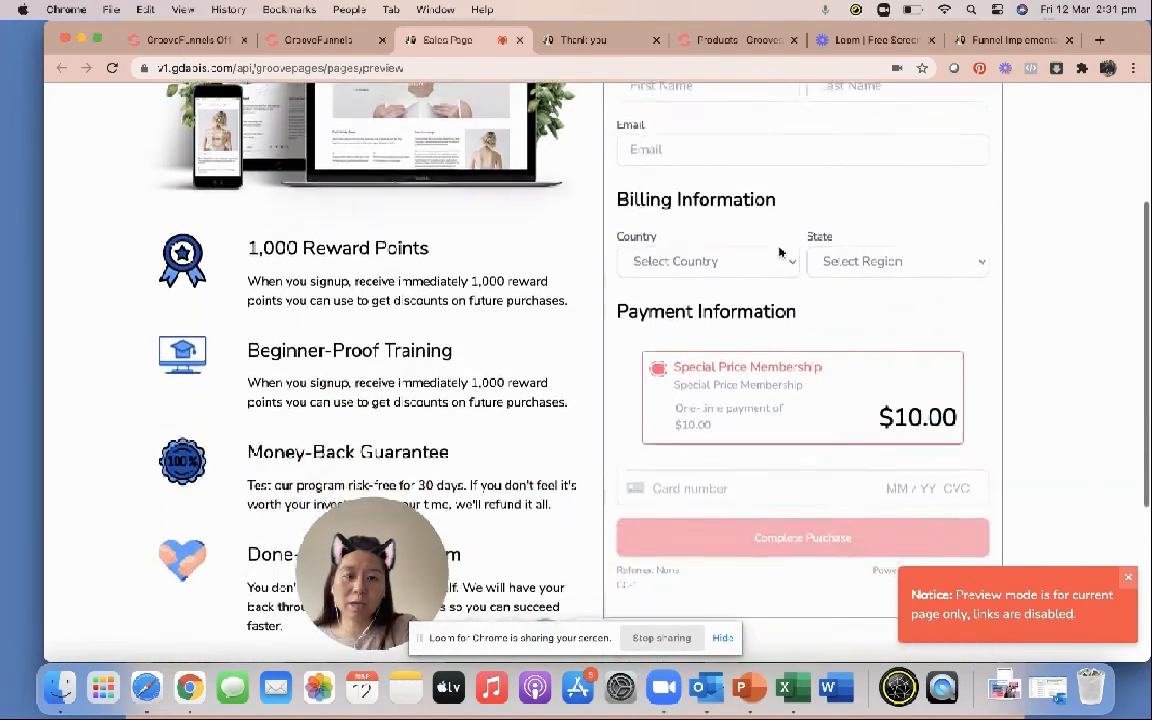
scroll(780, 252, down, 4)
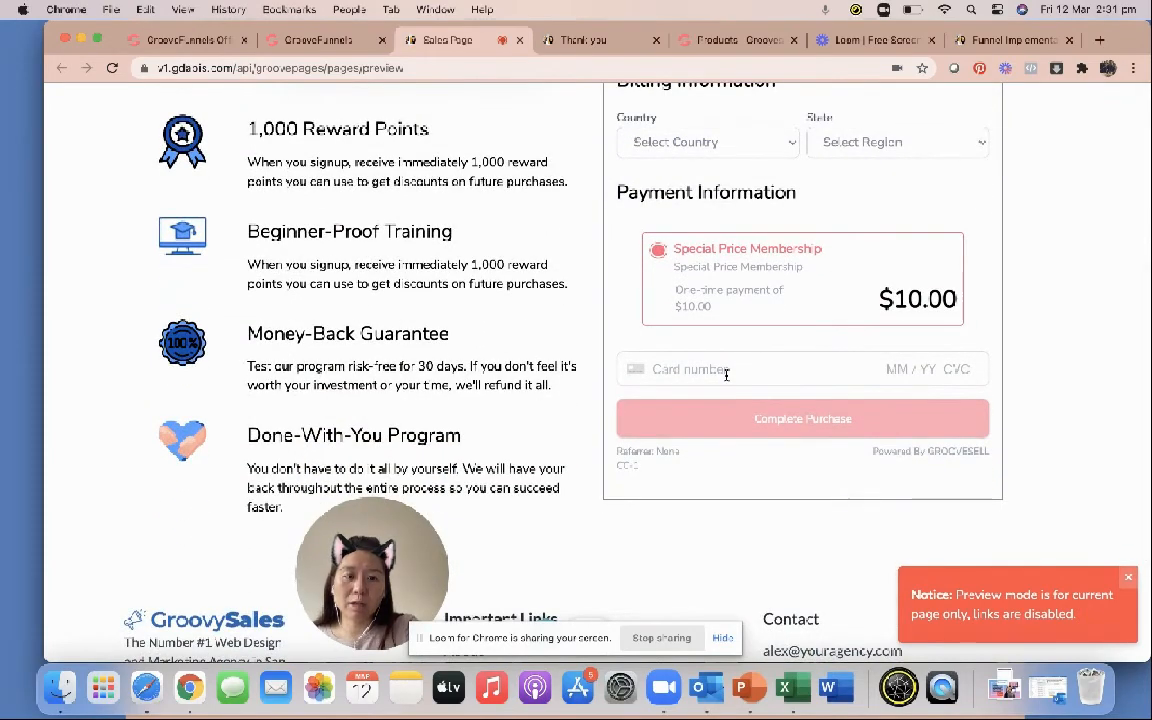
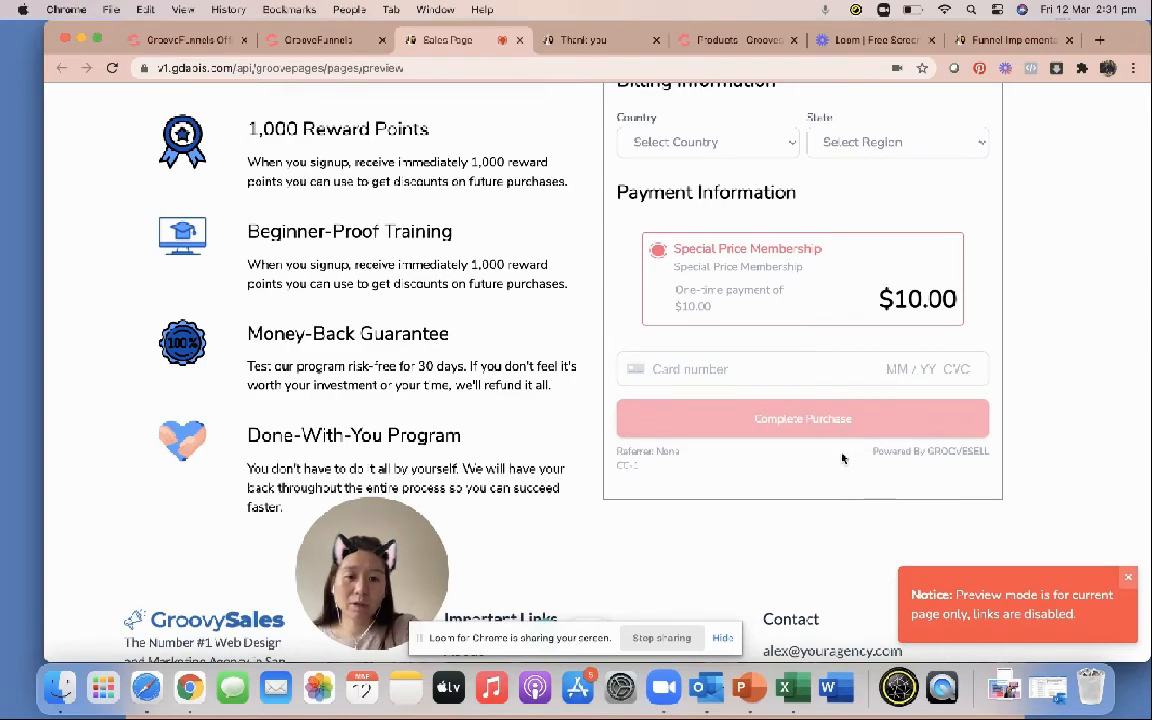
scroll(842, 458, up, 5)
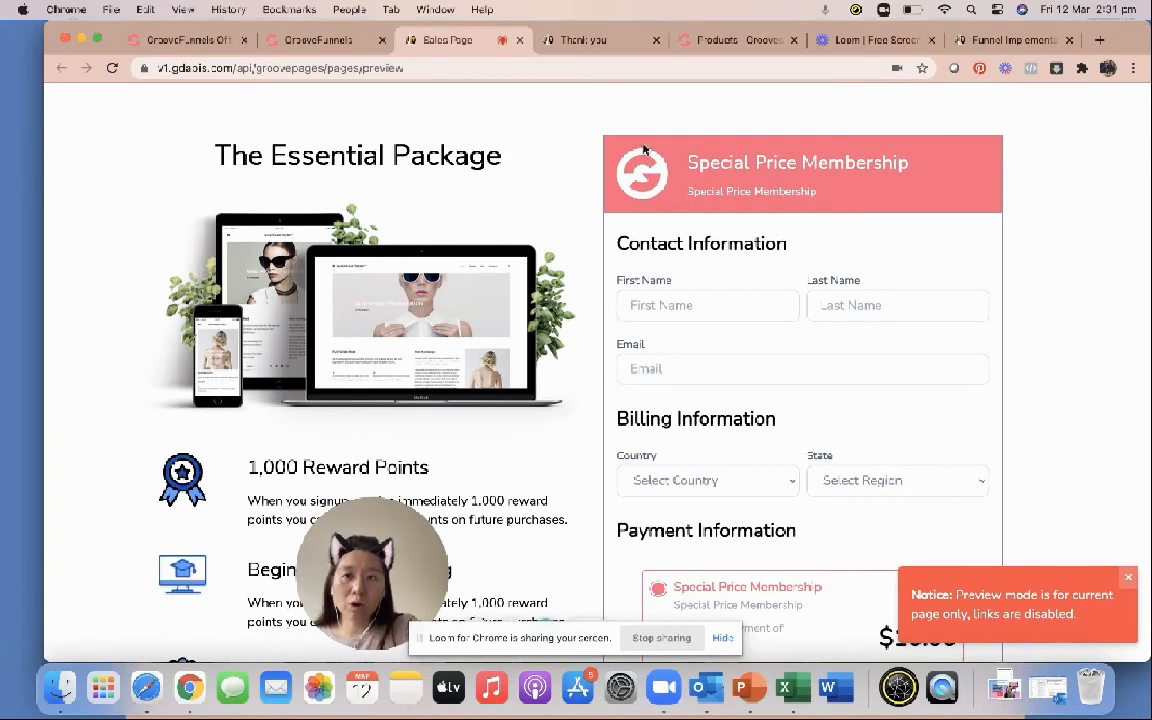
Switch from the page builder to GrooveMember and open the list of memberships
click(318, 40)
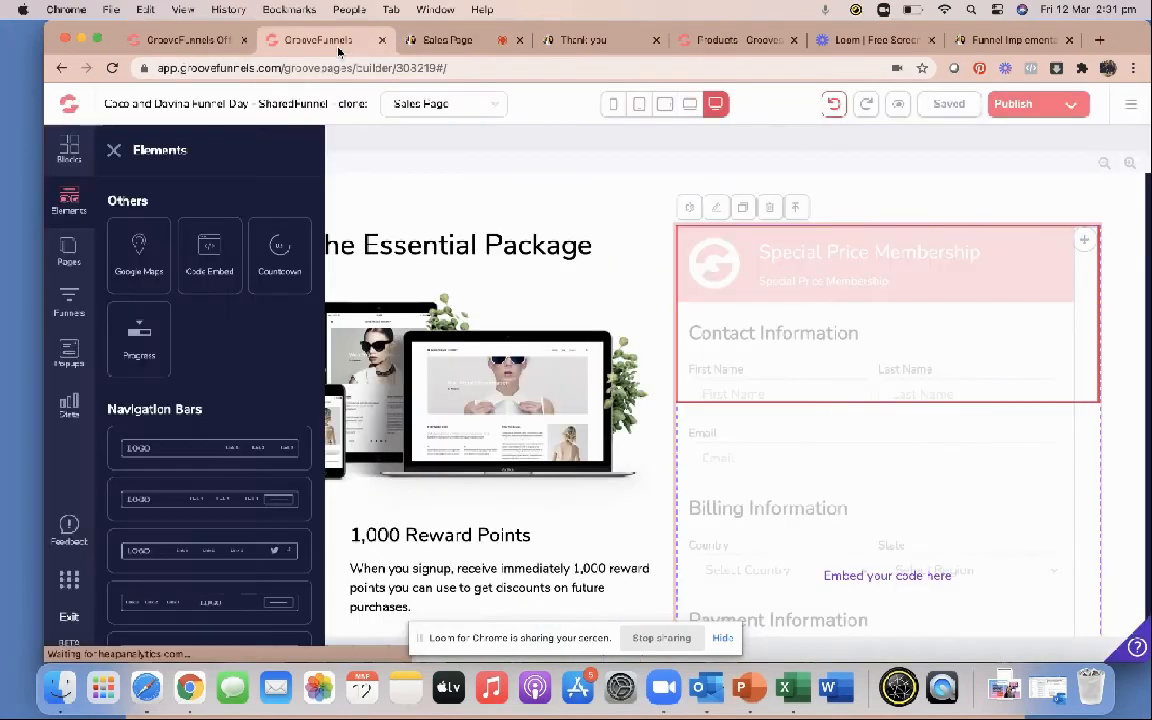
click(70, 581)
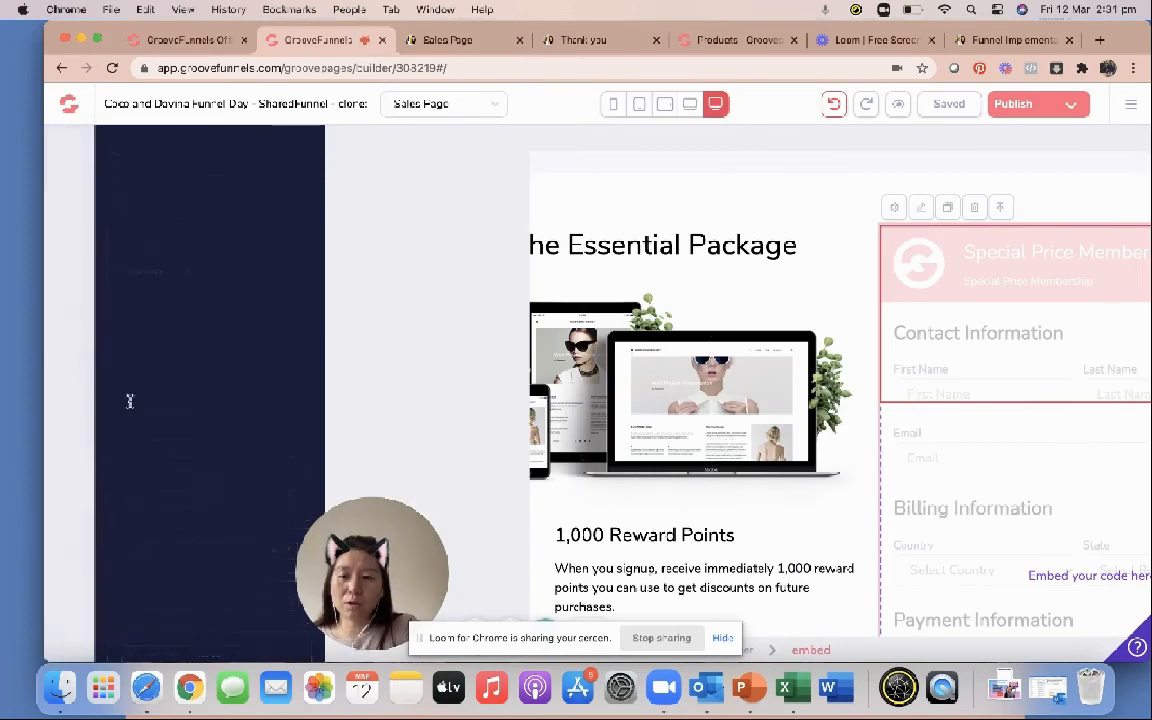
click(134, 395)
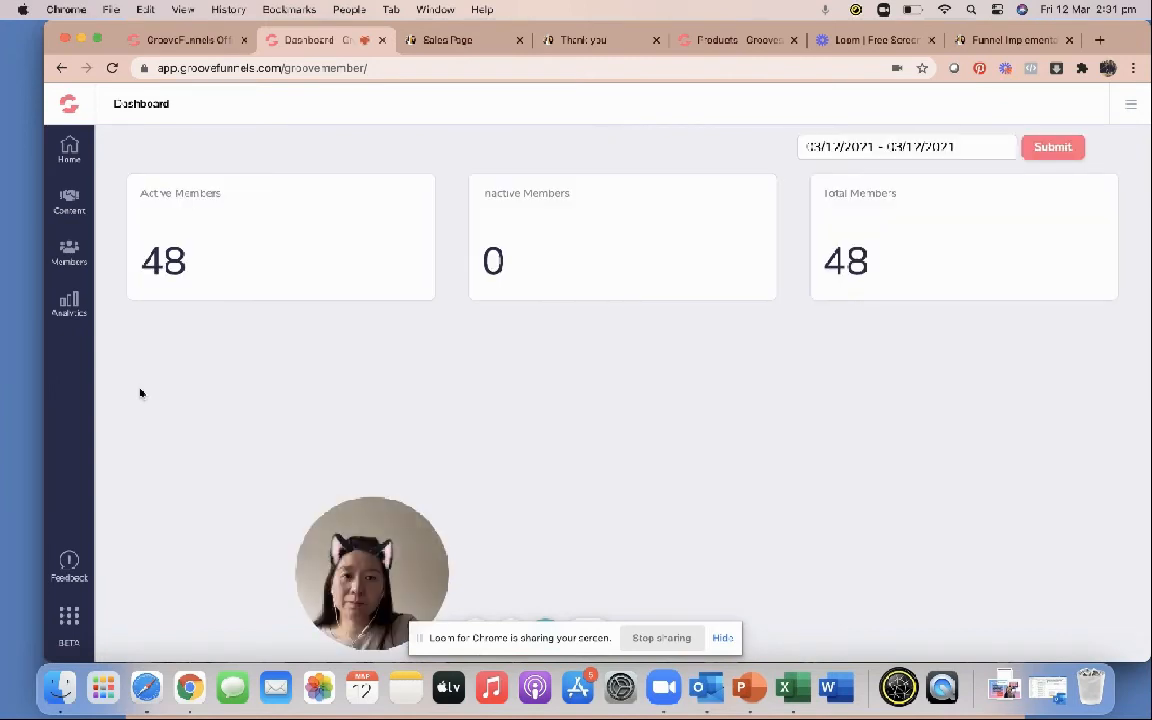
click(72, 247)
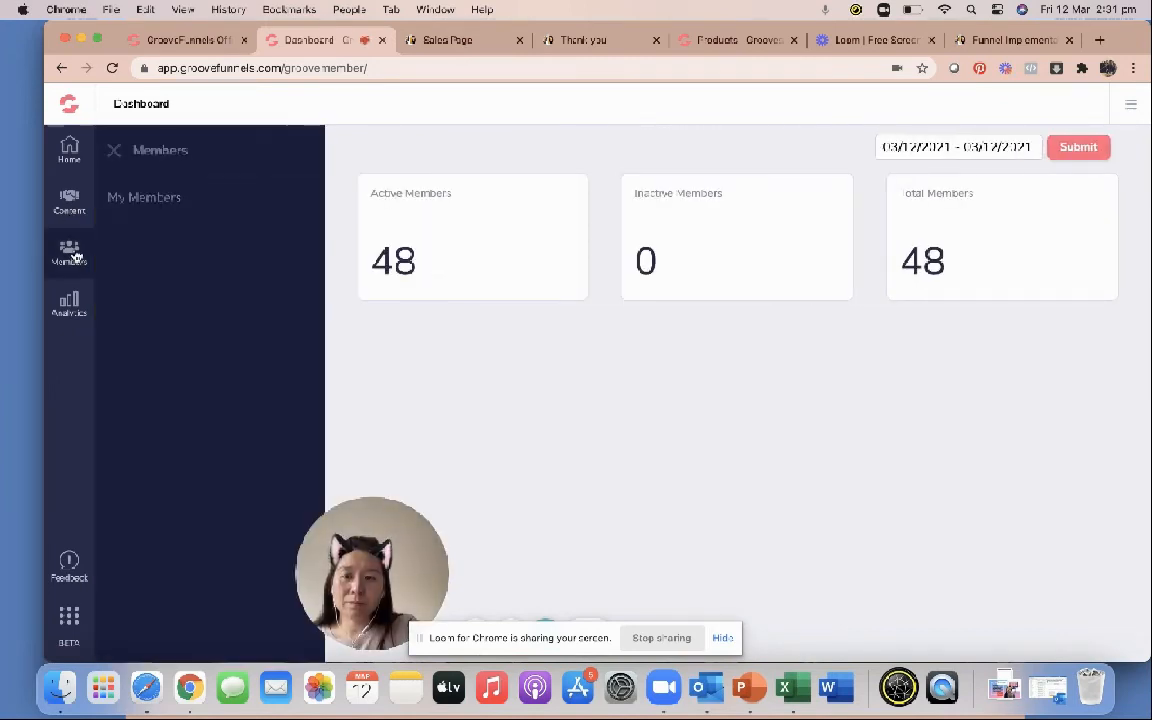
click(70, 205)
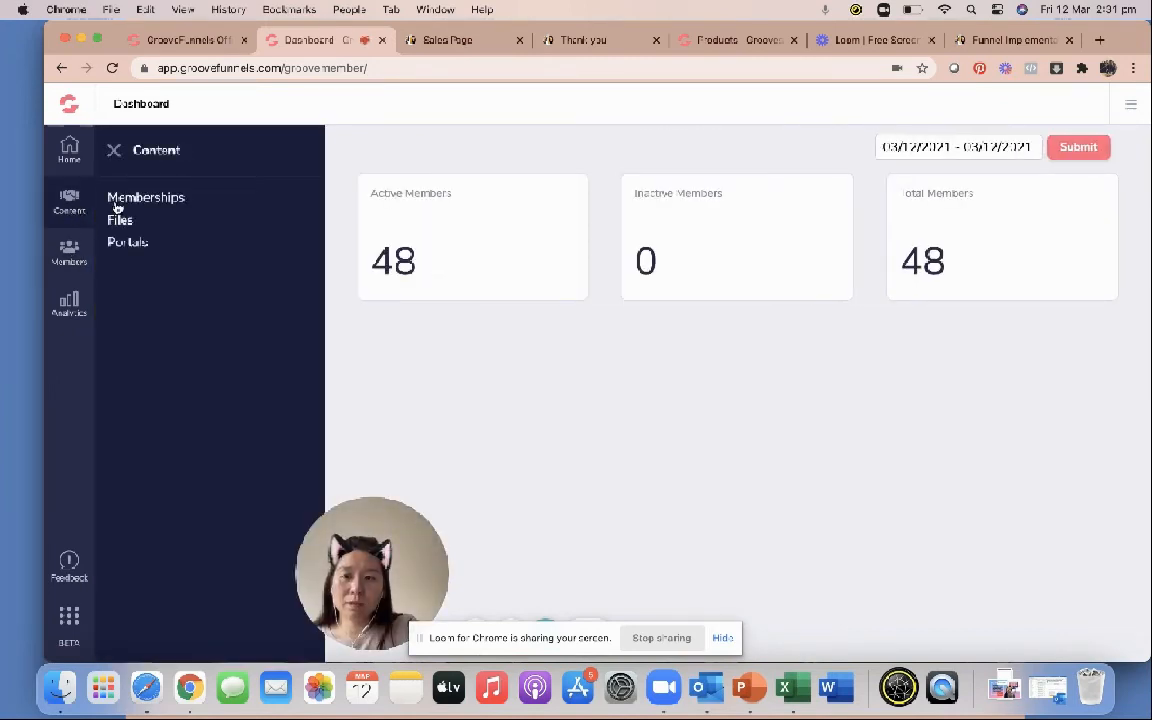
click(118, 199)
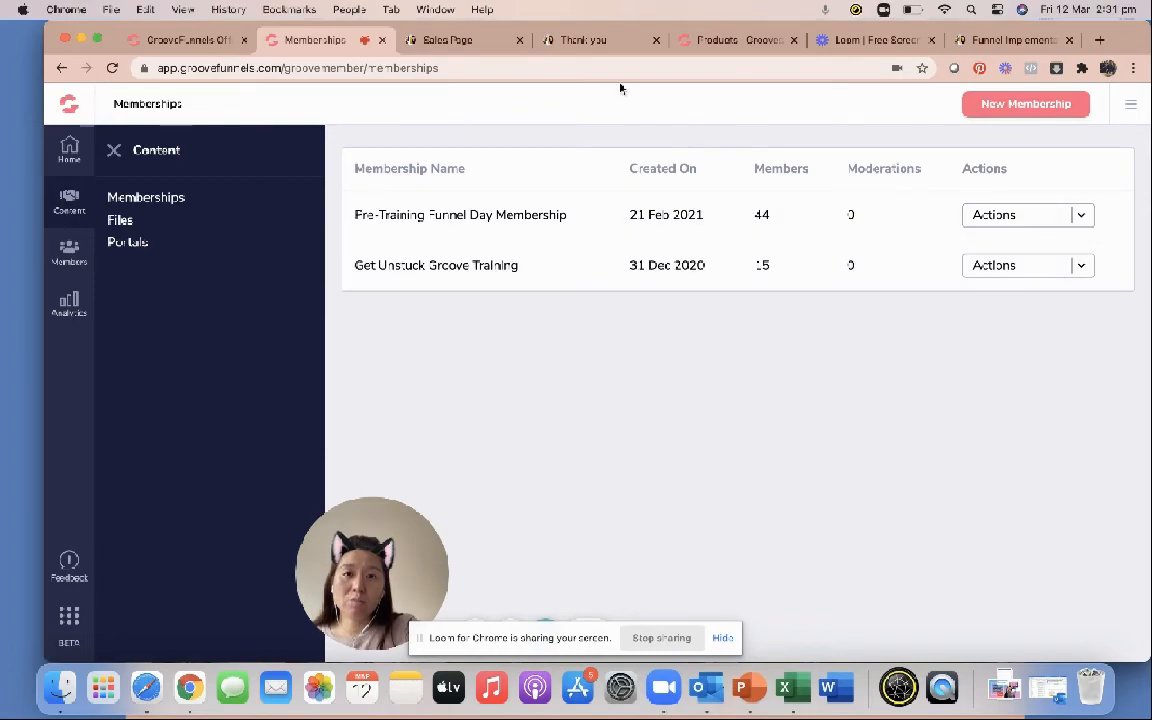
Look over the checkout form in the Sales Page preview again, then return to the memberships list
click(590, 40)
click(464, 44)
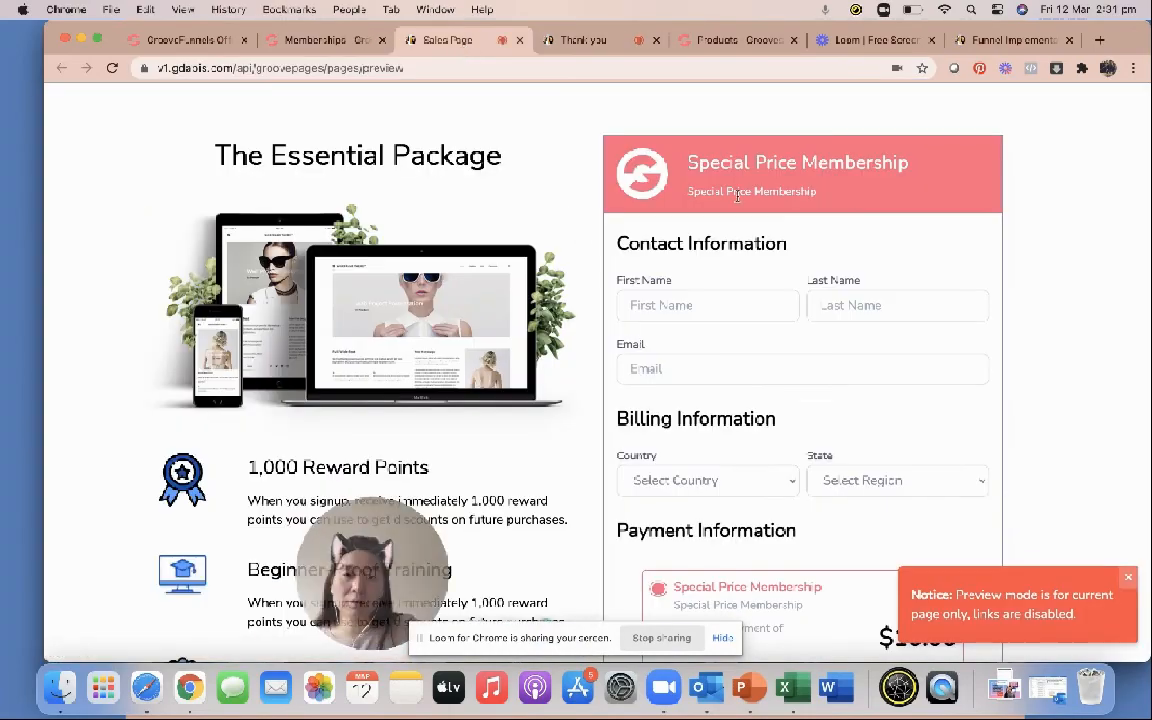
scroll(761, 541, down, 3)
scroll(761, 541, down, 3)
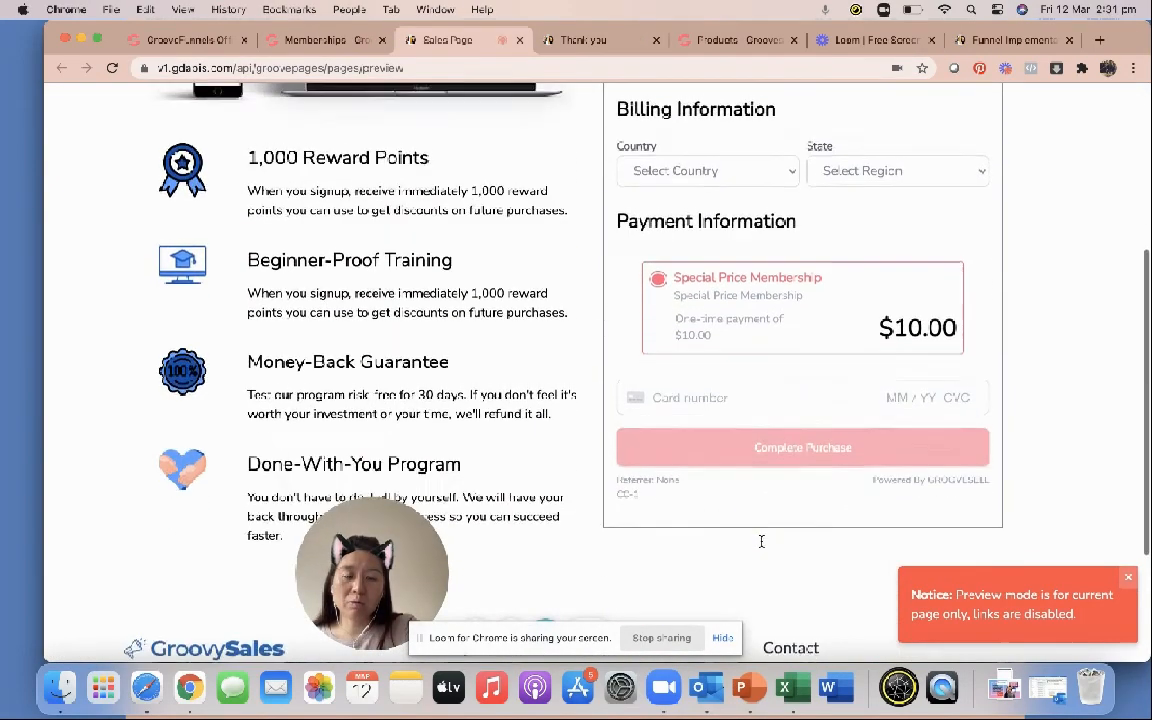
scroll(761, 541, up, 3)
scroll(761, 541, up, 4)
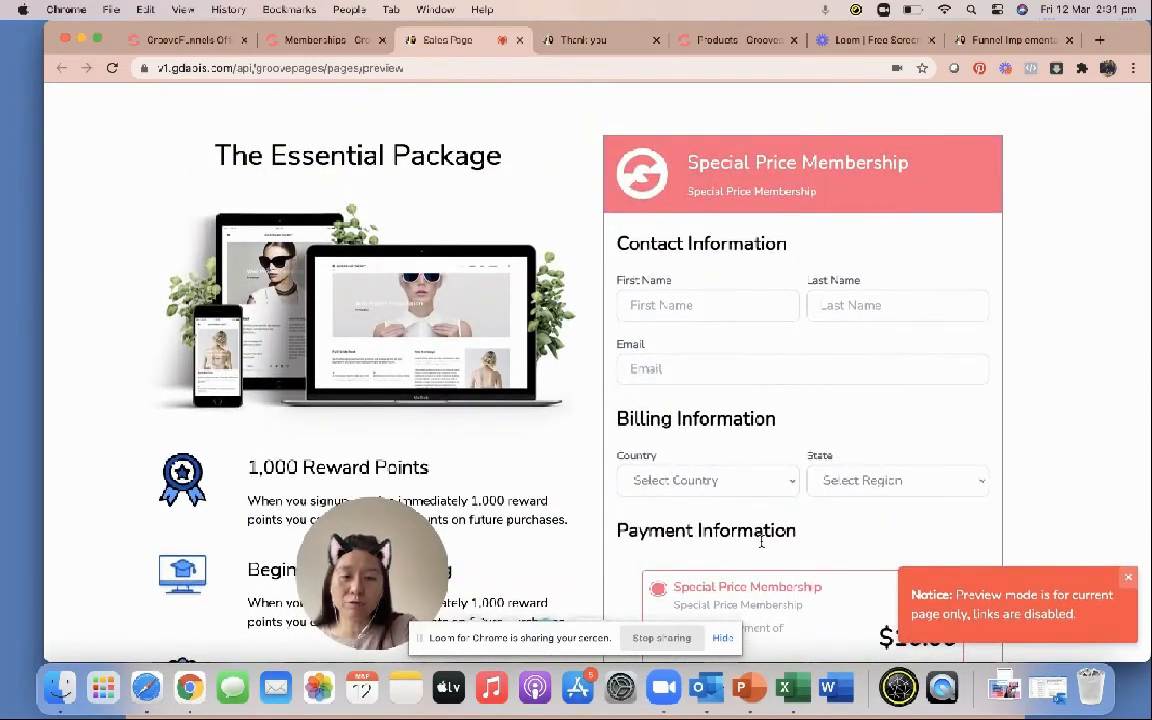
click(358, 42)
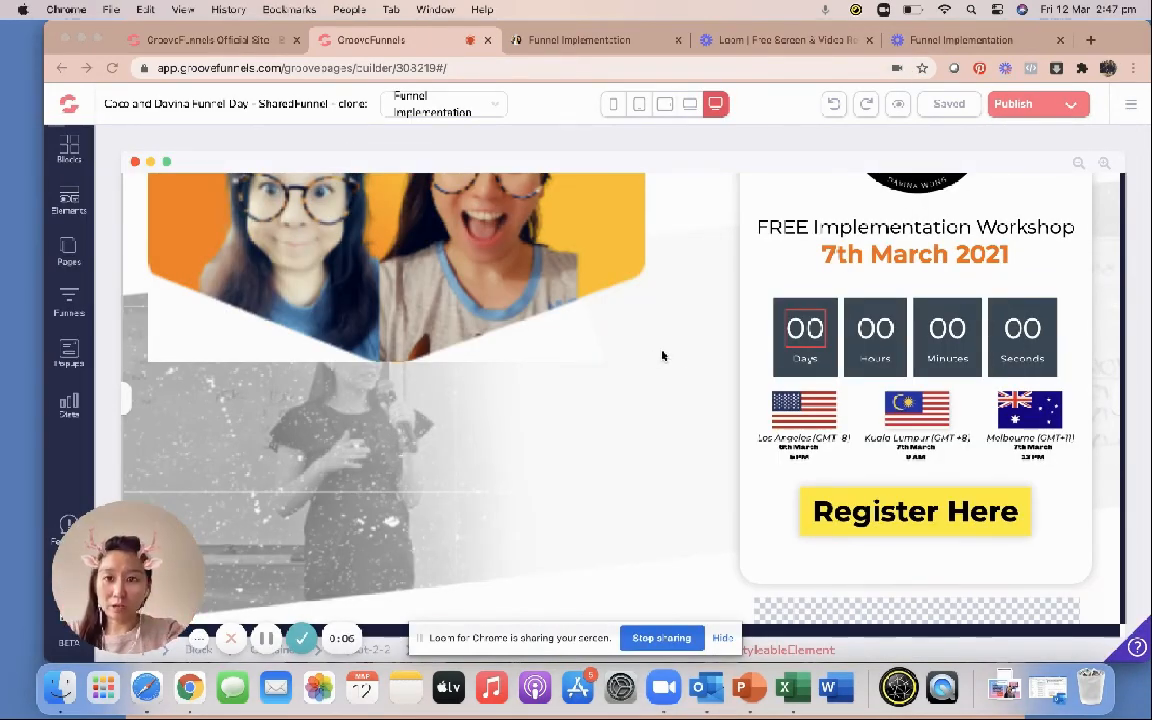
Show the funnel's list of pages while the Funnel Implementation page is open in the builder
scroll(662, 355, up, 3)
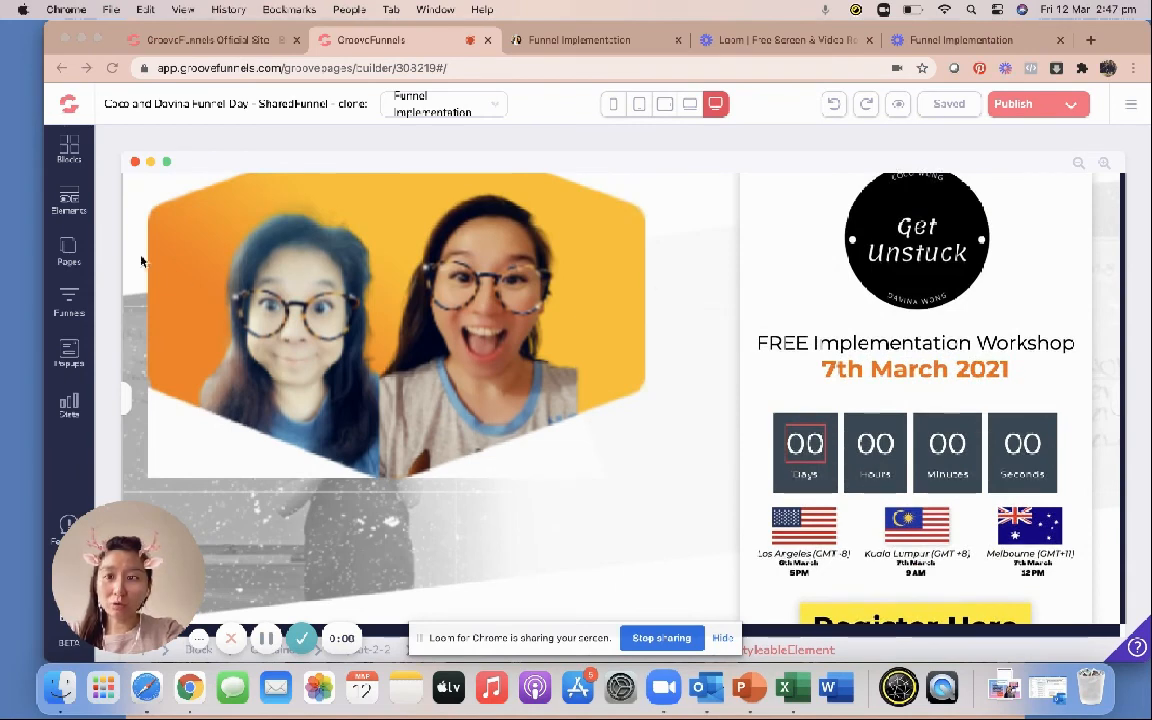
click(76, 250)
click(67, 252)
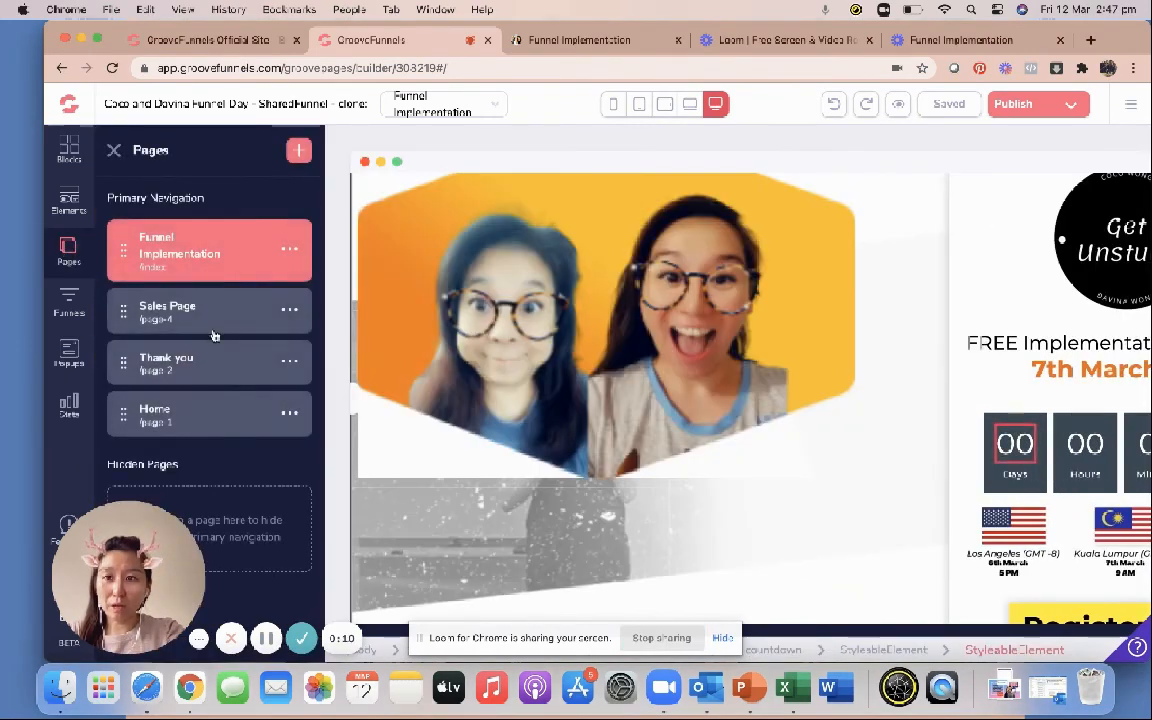
scroll(890, 481, down, 3)
scroll(890, 481, right, 2)
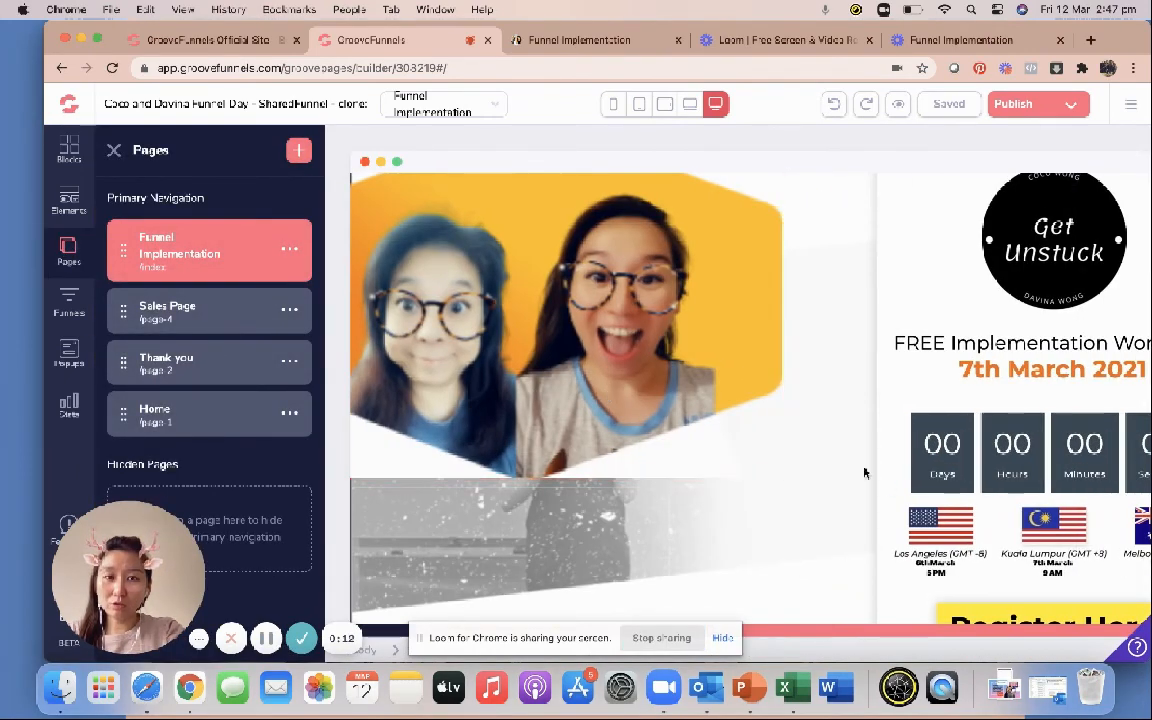
Link the Register Here button on the Funnel Implementation page to the Sales Page and update the button
scroll(890, 481, down, 1)
click(1020, 483)
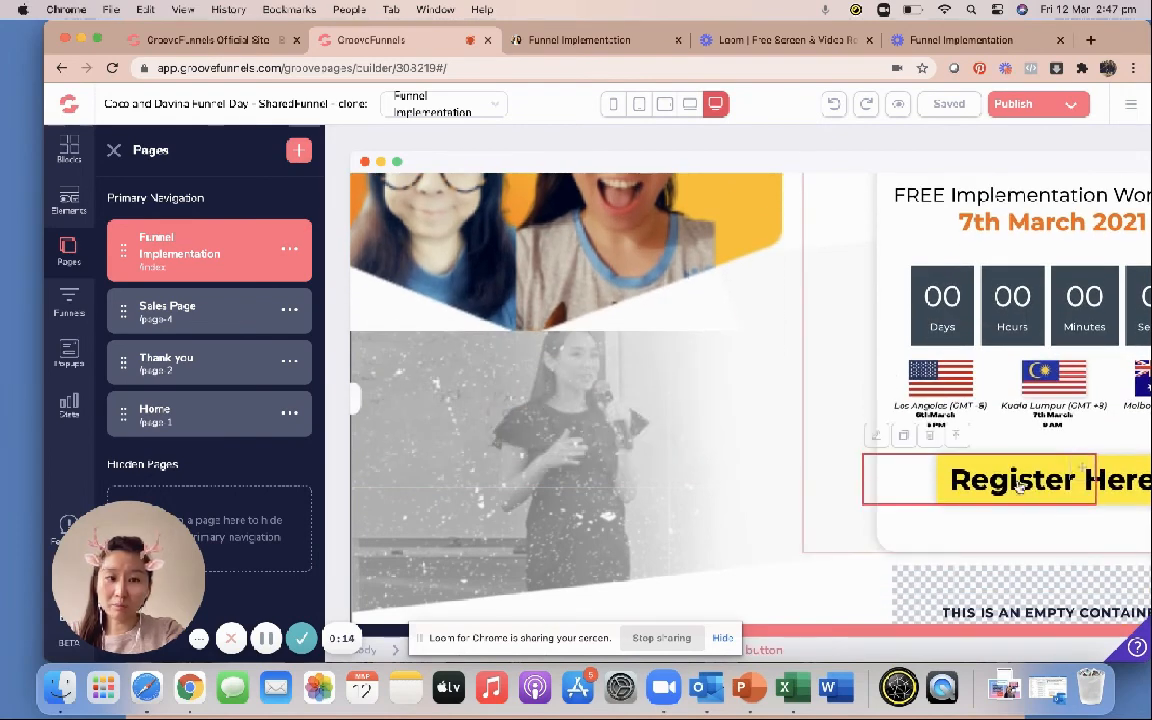
click(874, 437)
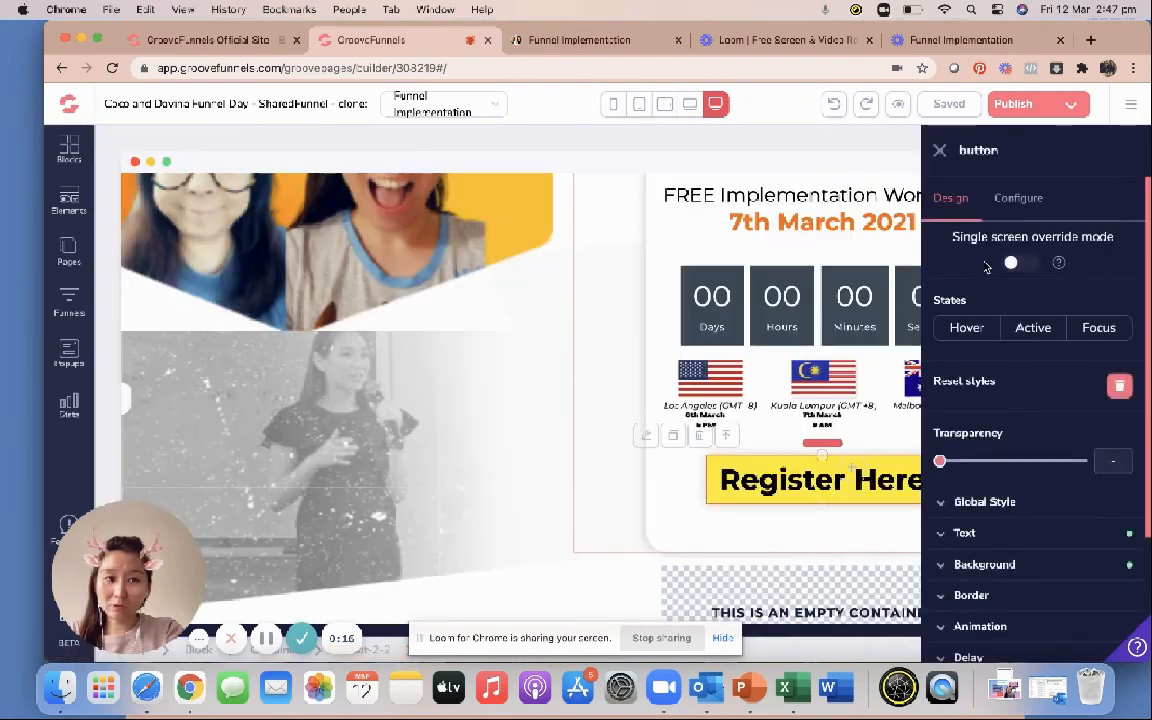
click(1012, 200)
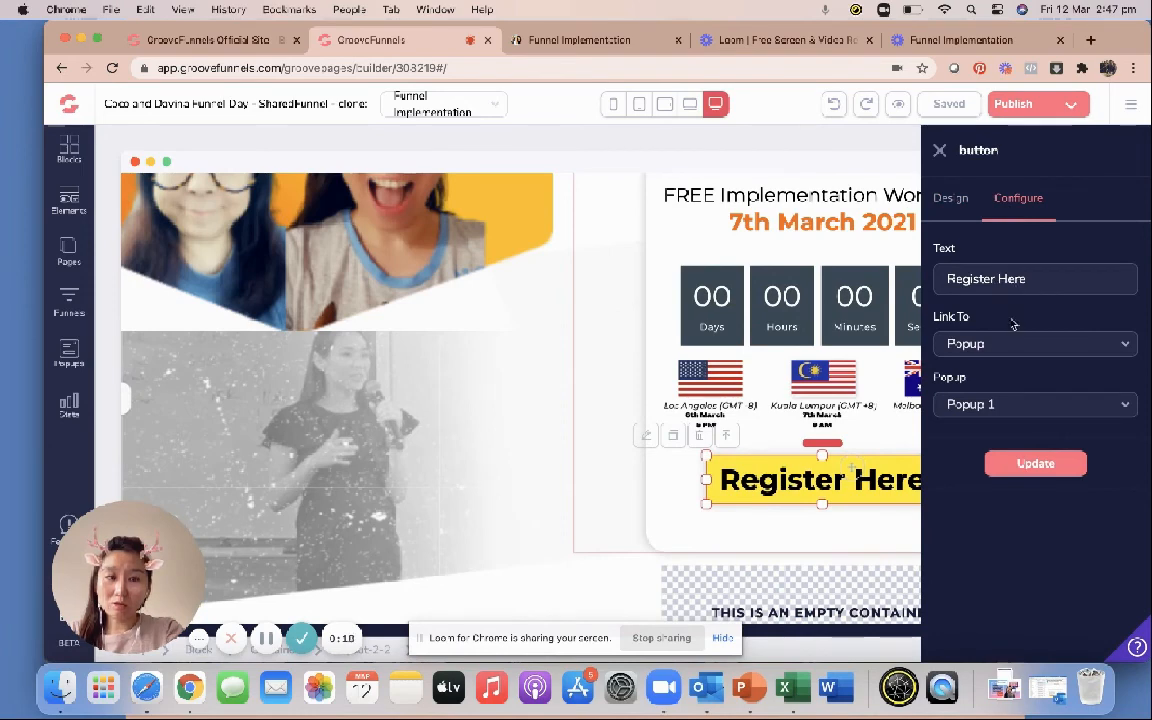
click(1005, 353)
click(962, 436)
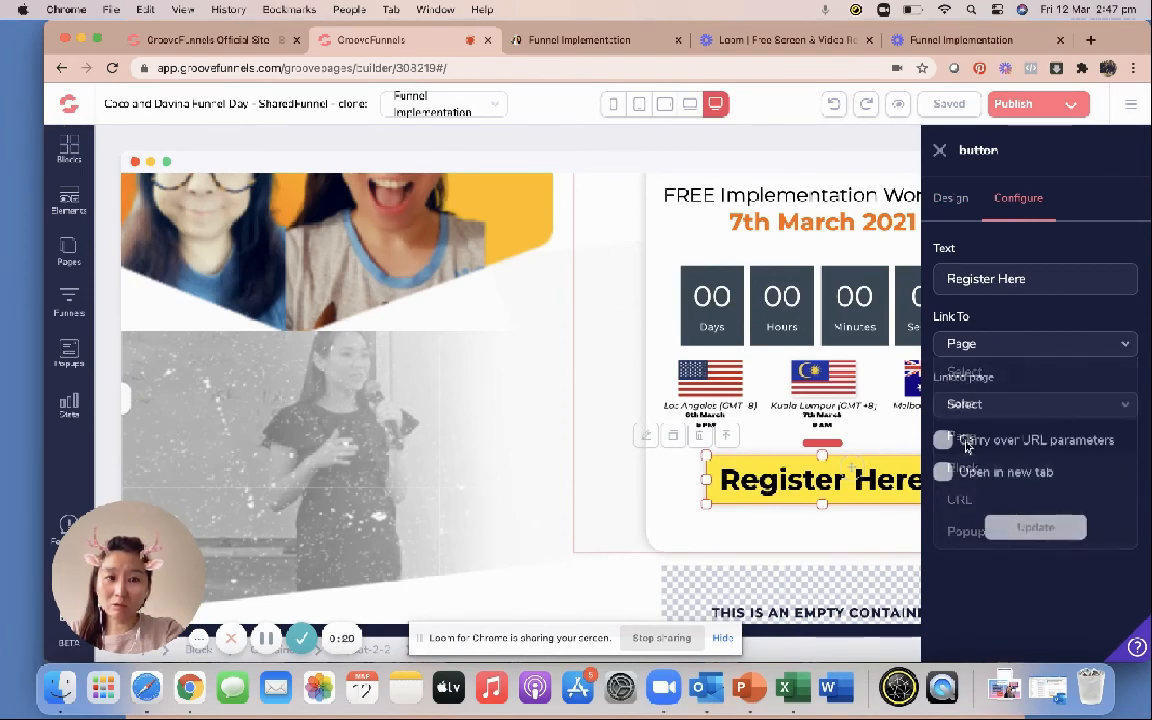
click(1003, 408)
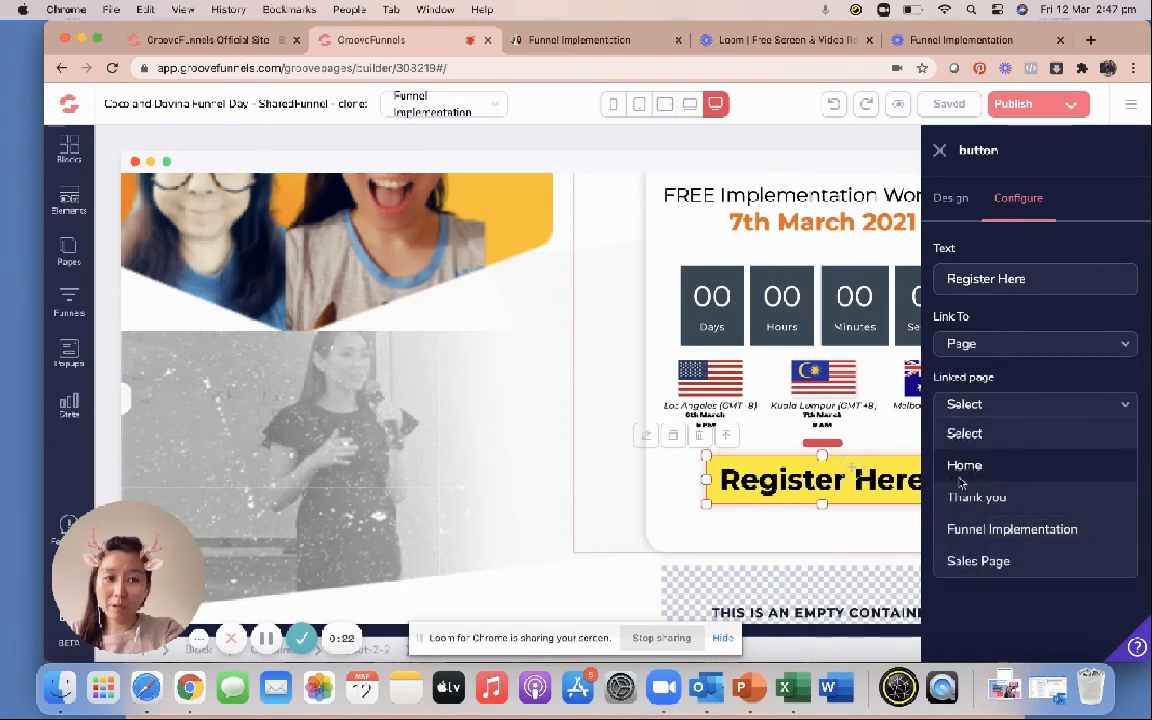
click(950, 552)
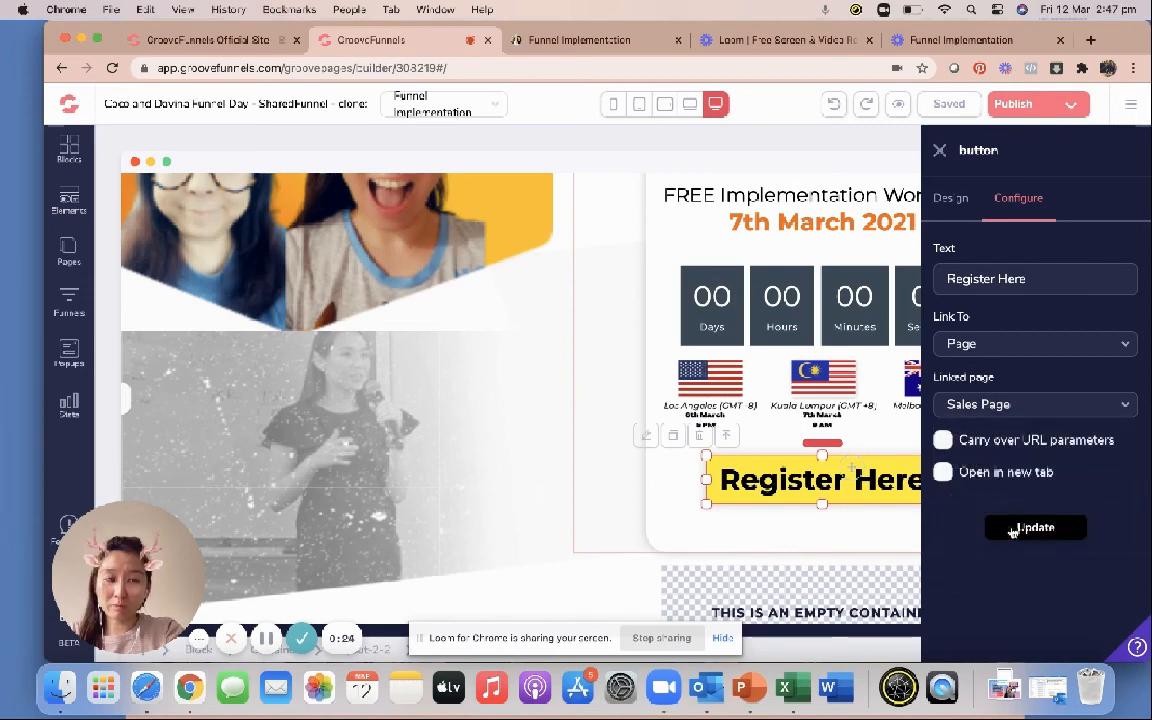
click(1000, 528)
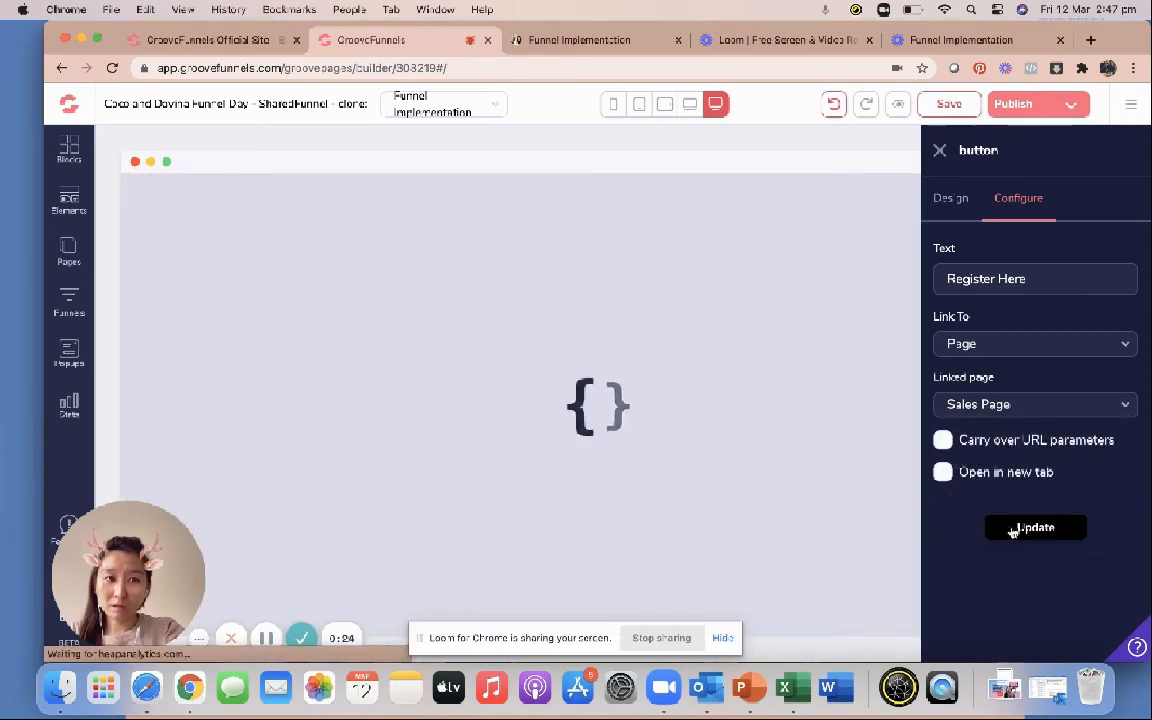
Publish the funnel to the demospecial folder on the funnelsfornewbies.groovepages.com domain
scroll(499, 366, up, 5)
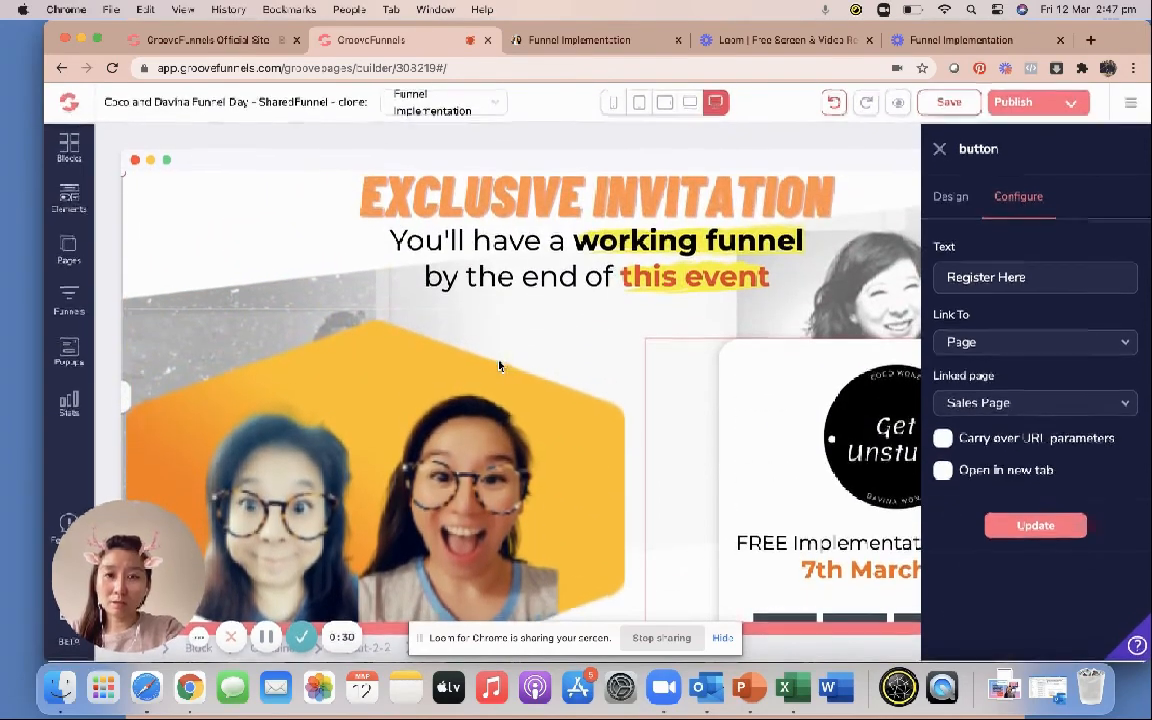
click(1013, 105)
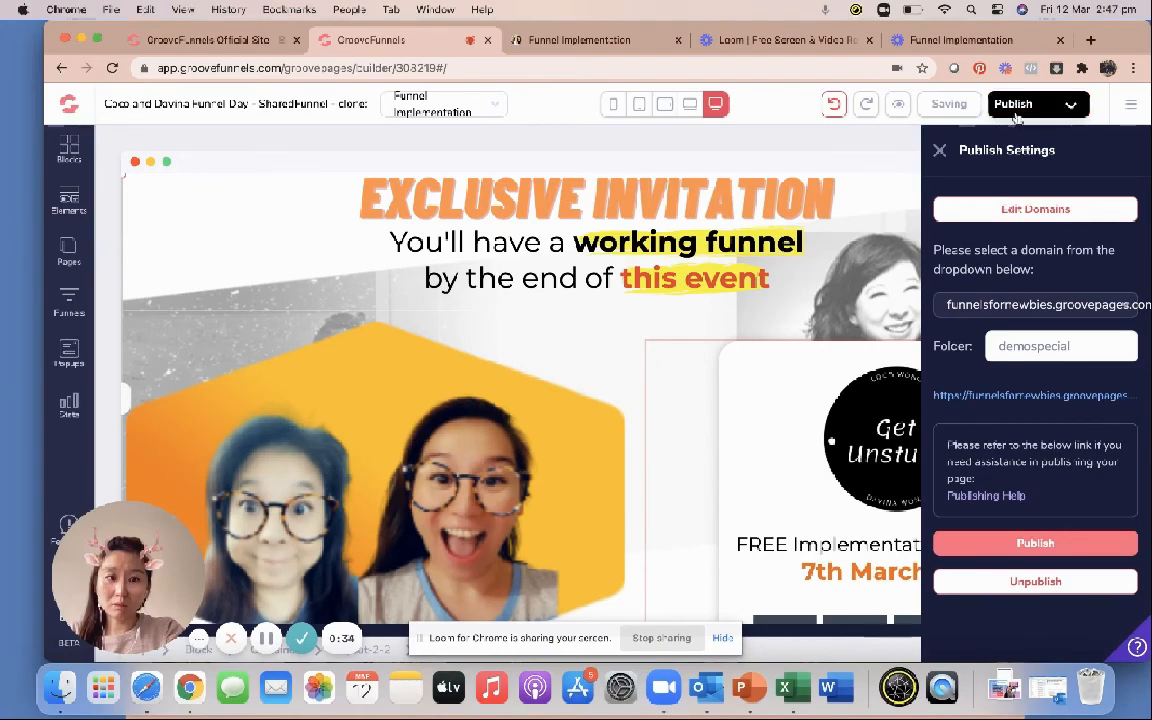
click(966, 545)
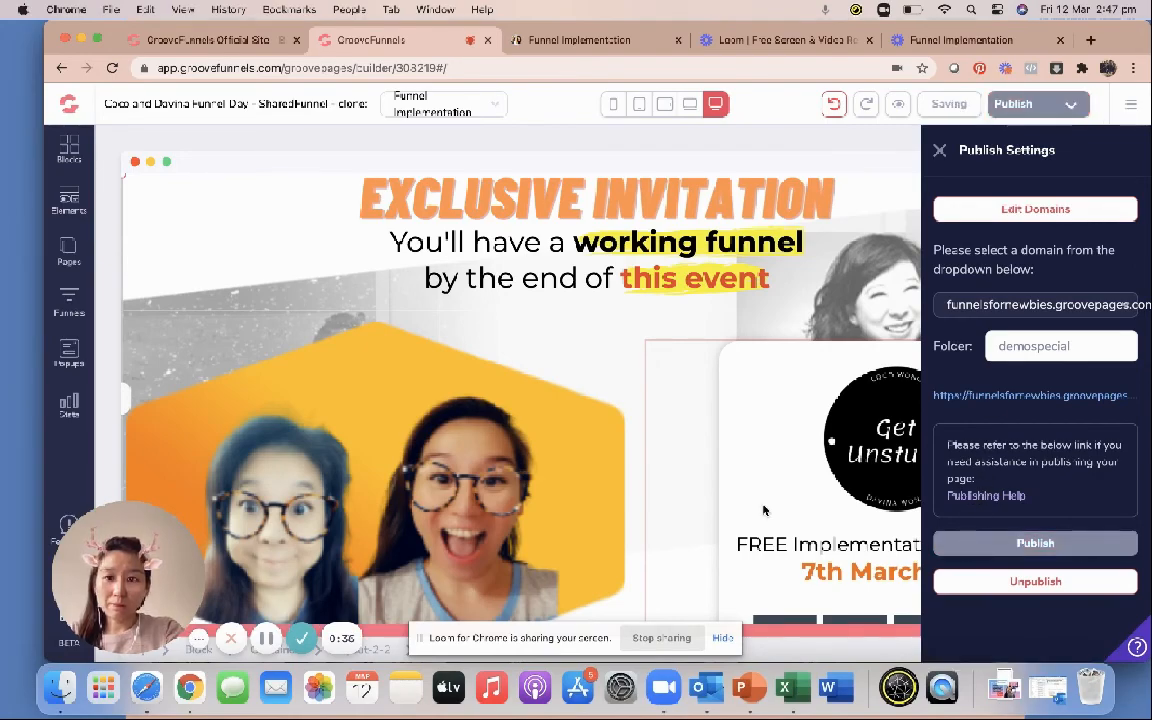
scroll(686, 453, down, 10)
scroll(640, 365, up, 10)
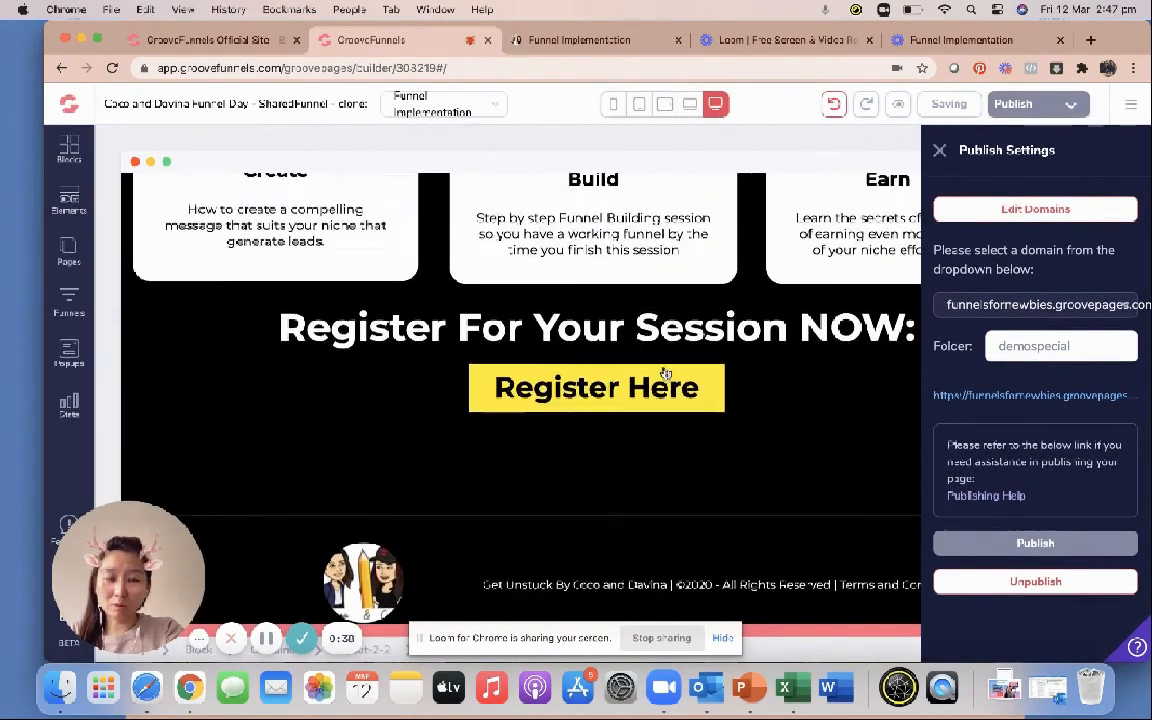
scroll(664, 372, up, 1)
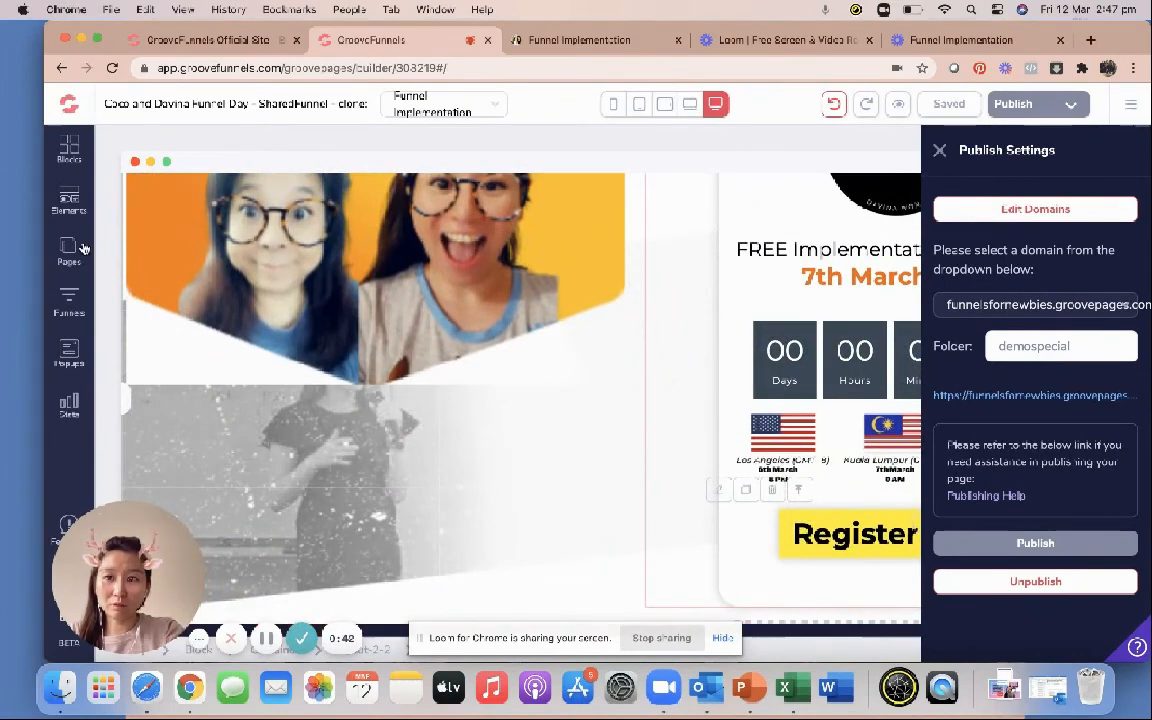
Test the Register Here button on the published demospecial page, close the registration popup and return to the builder
click(1036, 398)
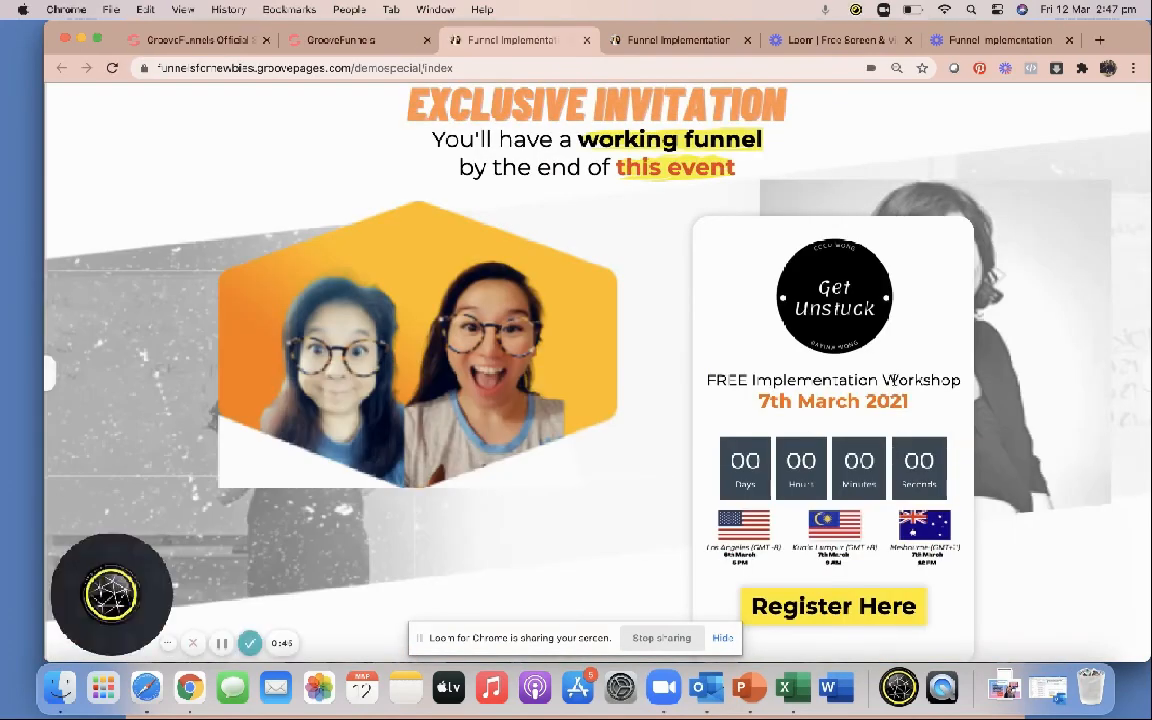
scroll(907, 315, down, 2)
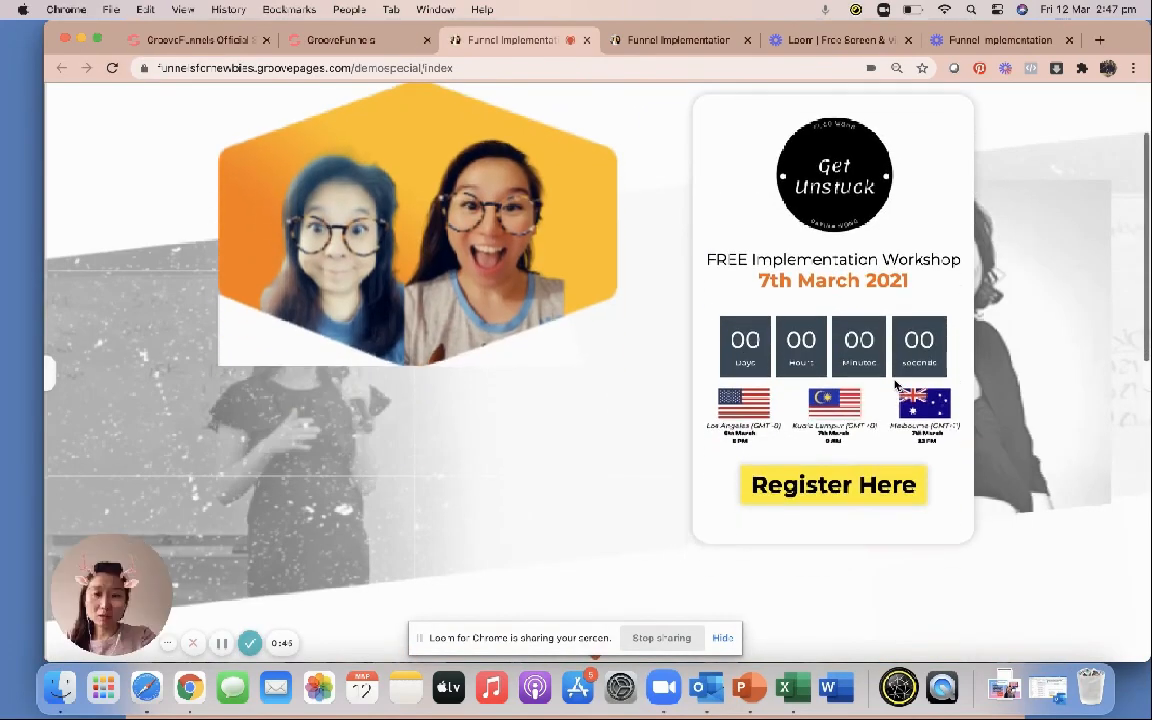
click(856, 494)
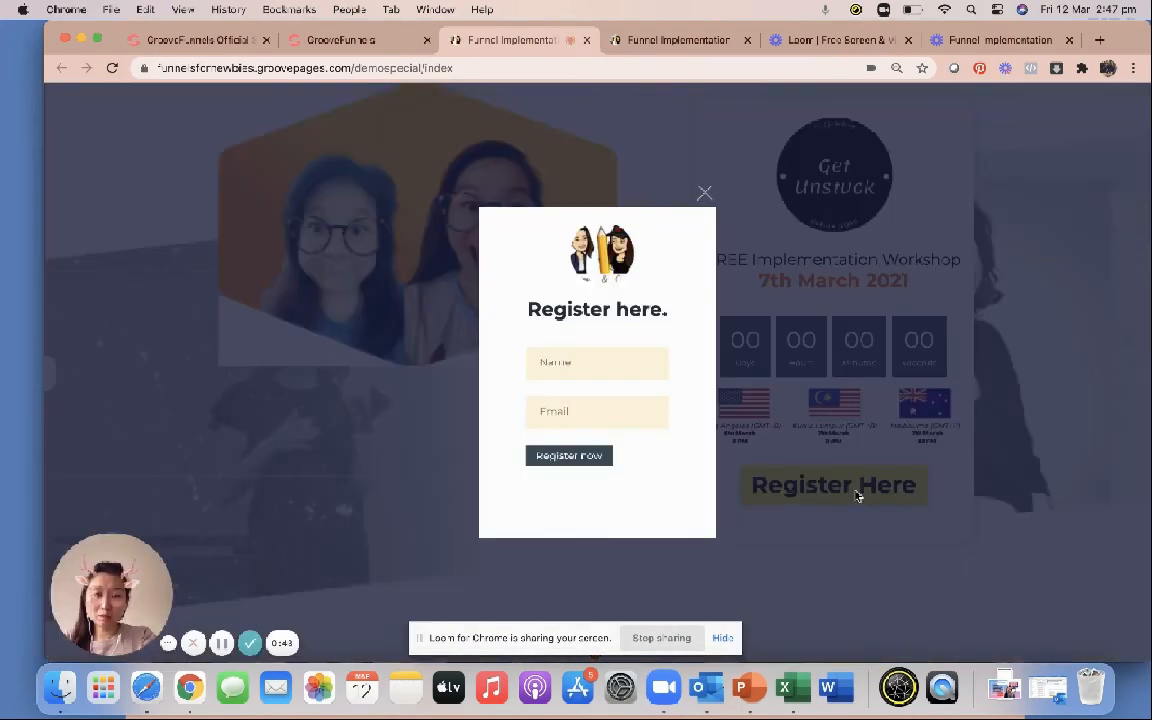
click(705, 193)
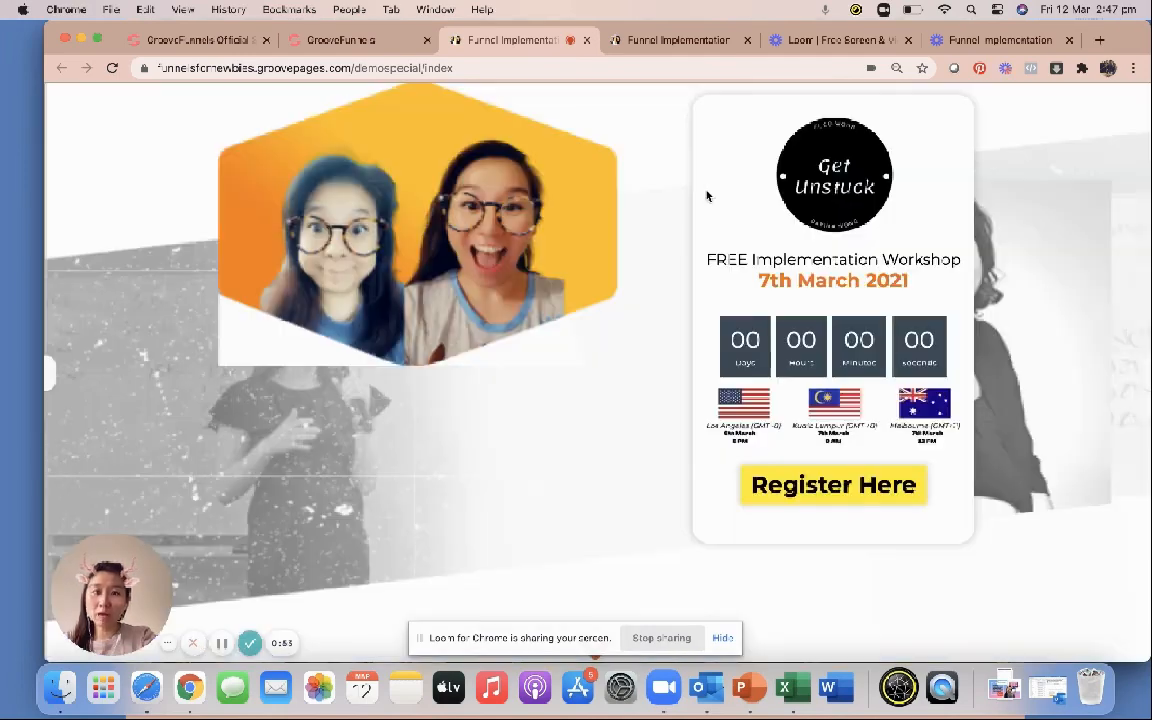
click(368, 41)
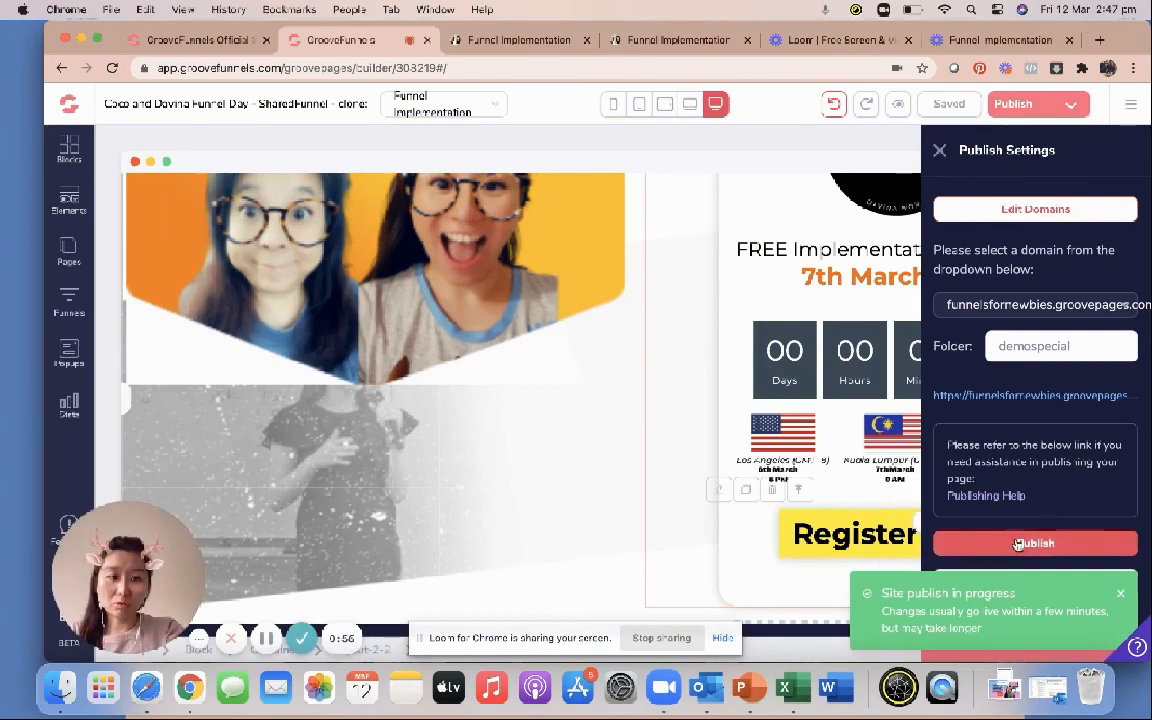
Create a new incognito browser window and minimize it to get back to the builder
click(111, 9)
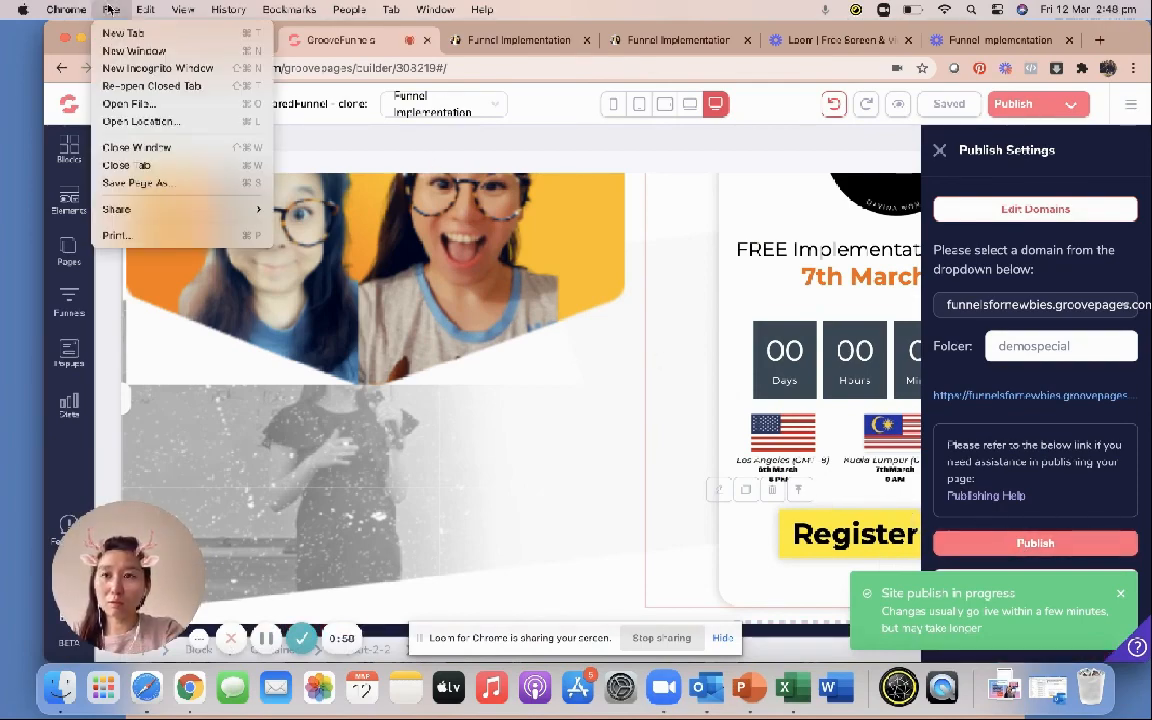
click(150, 67)
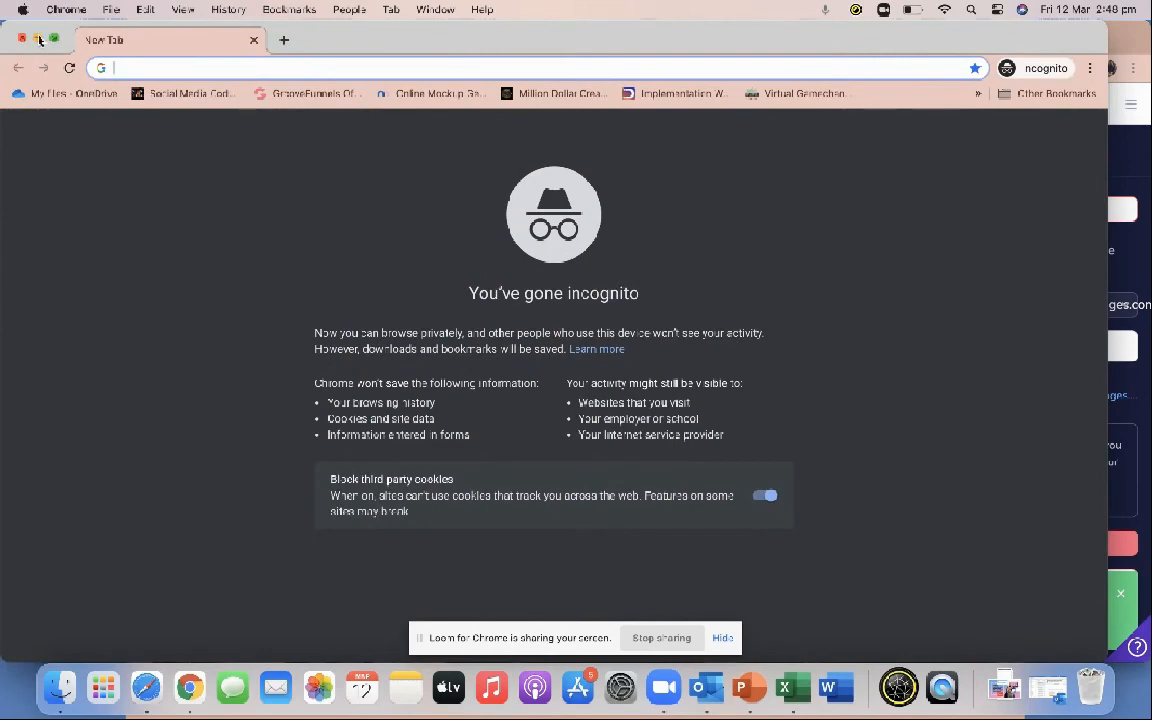
click(38, 39)
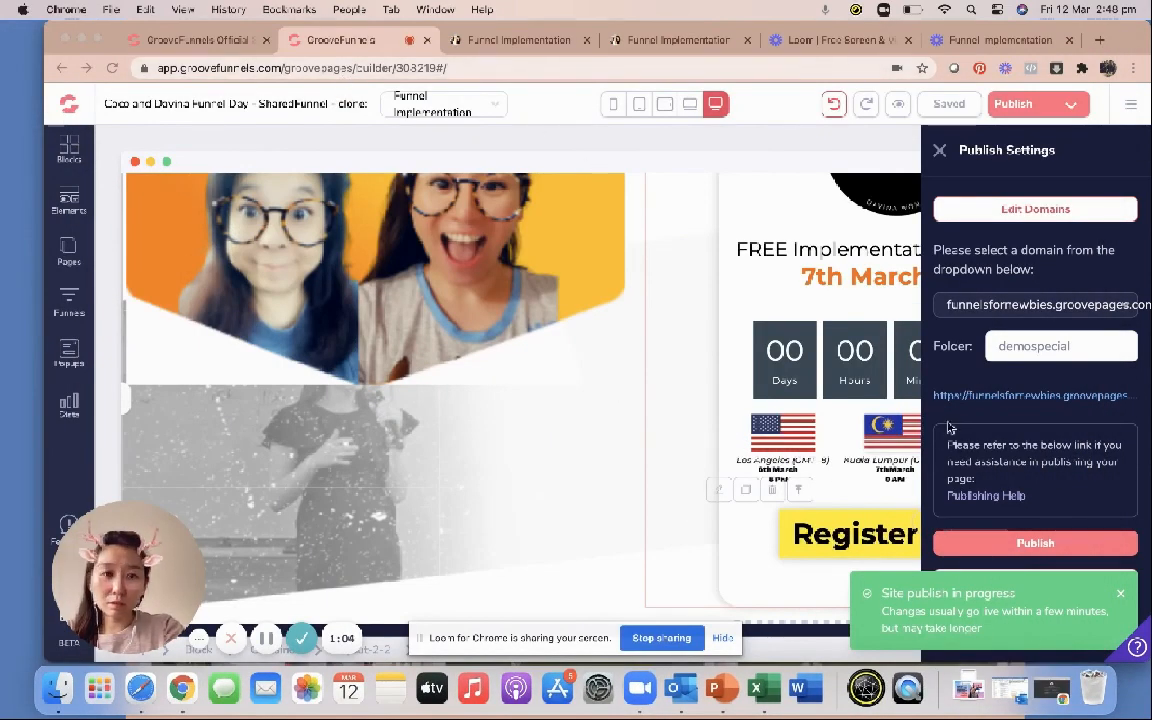
Reopen the published demospecial page from the publish settings, test its Register Here button again and dismiss the registration popup
click(972, 394)
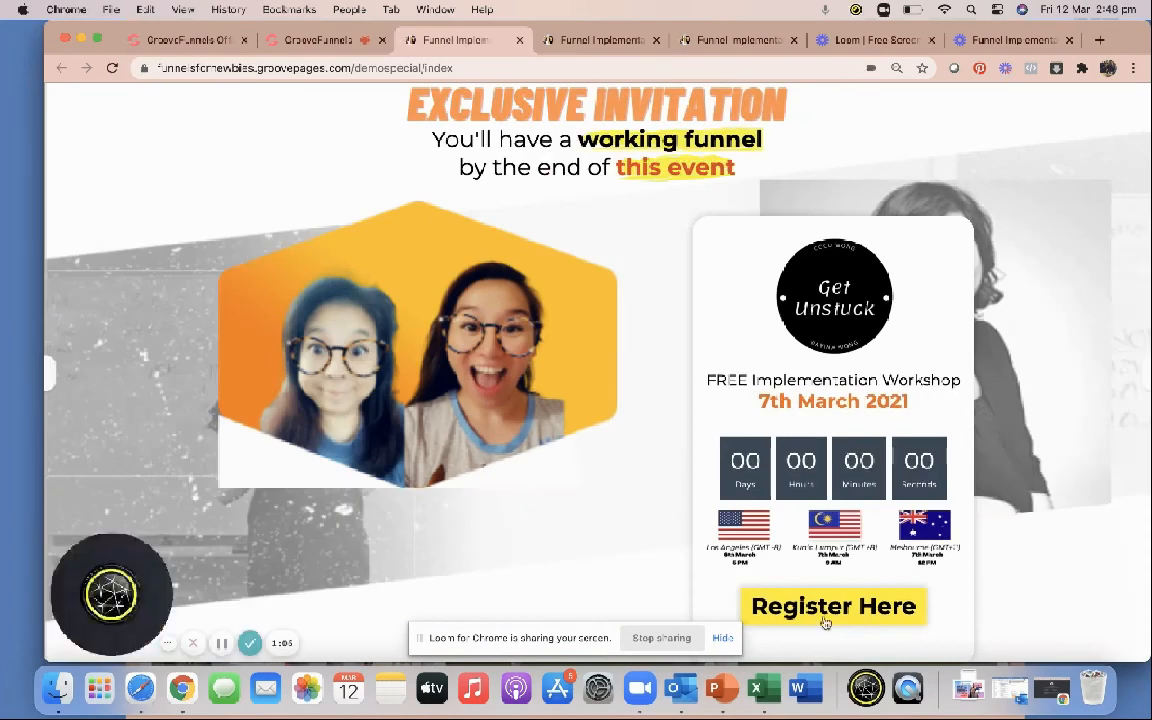
click(864, 615)
click(705, 195)
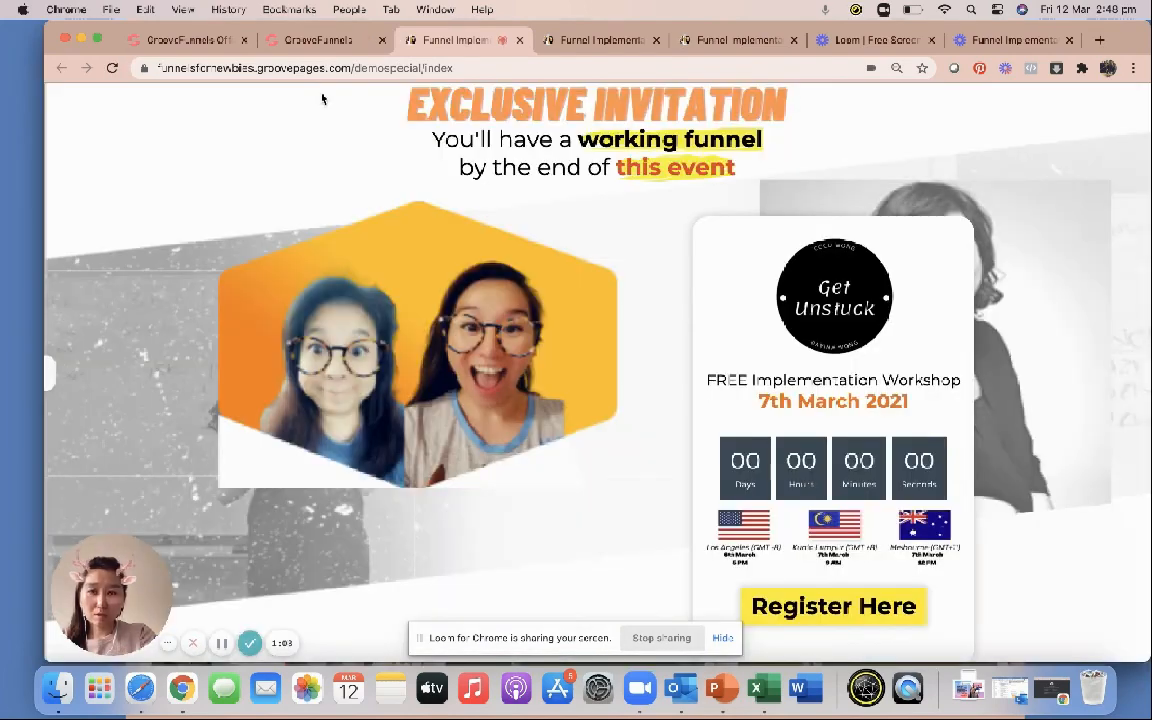
Copy the published page's address and load it in the incognito window
right_click(342, 68)
click(369, 208)
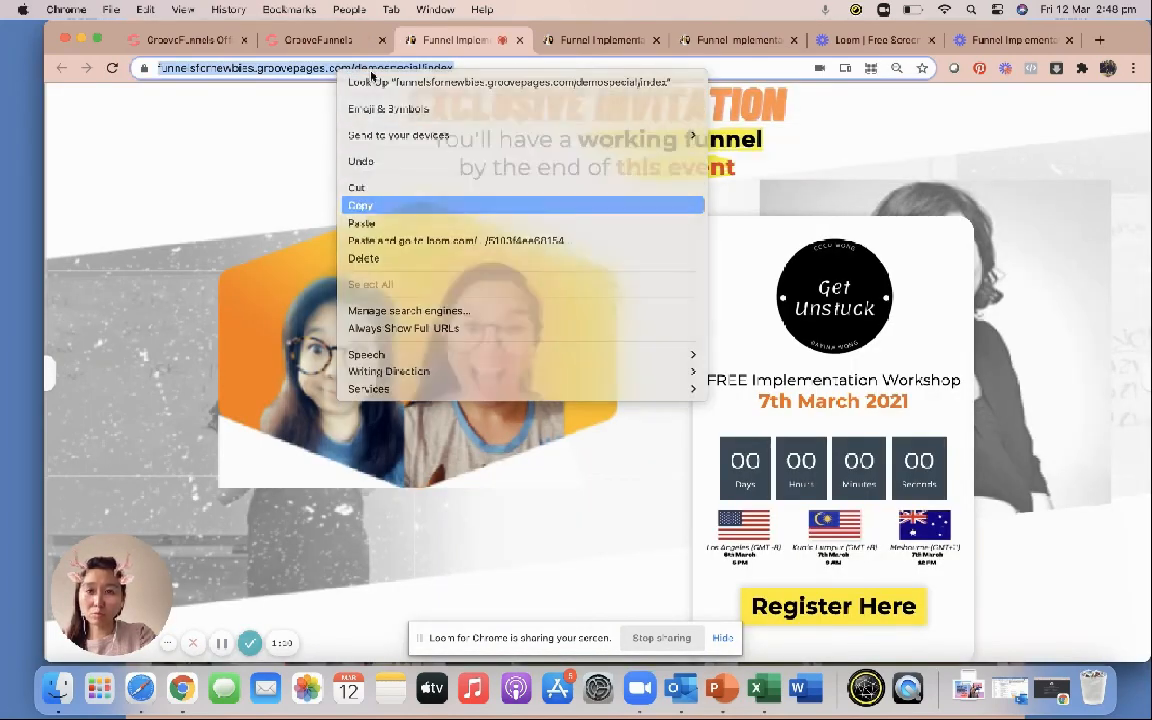
click(1046, 690)
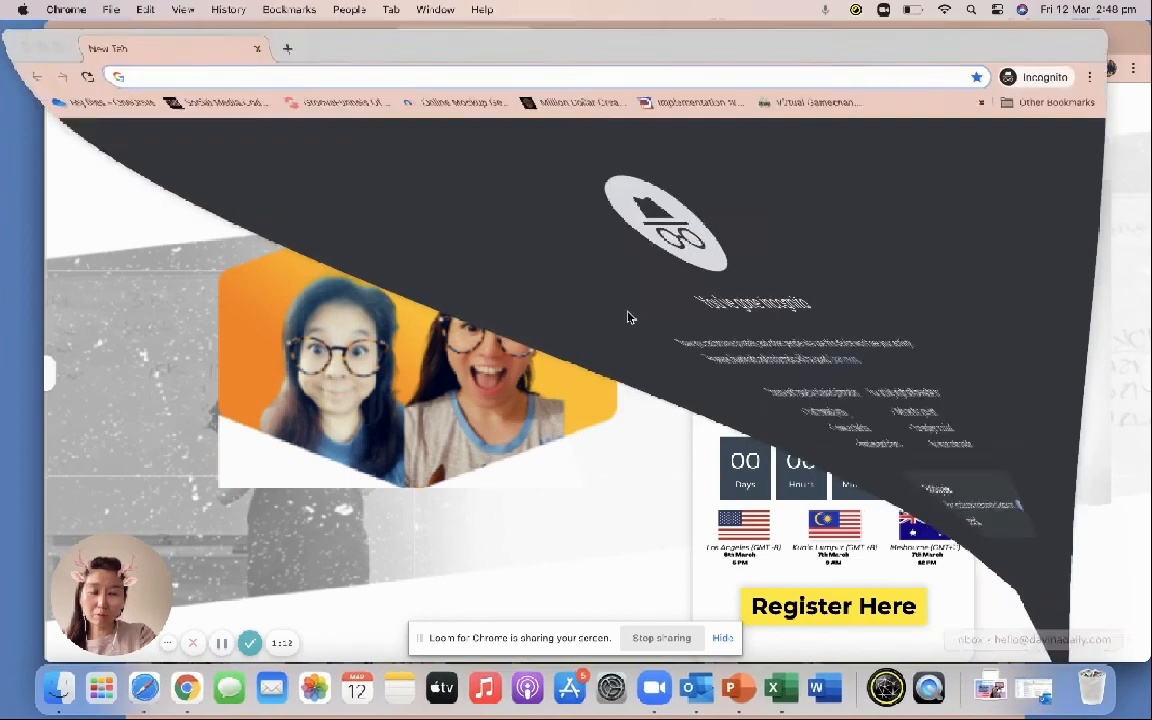
right_click(370, 67)
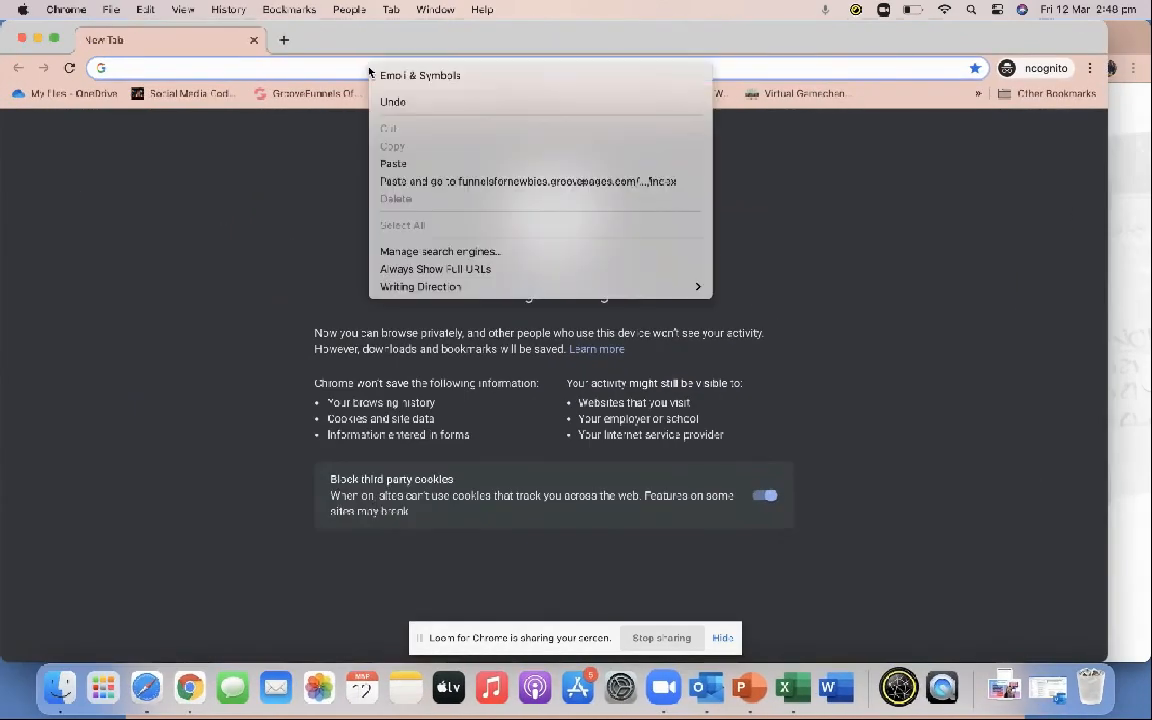
click(398, 163)
key(Return)
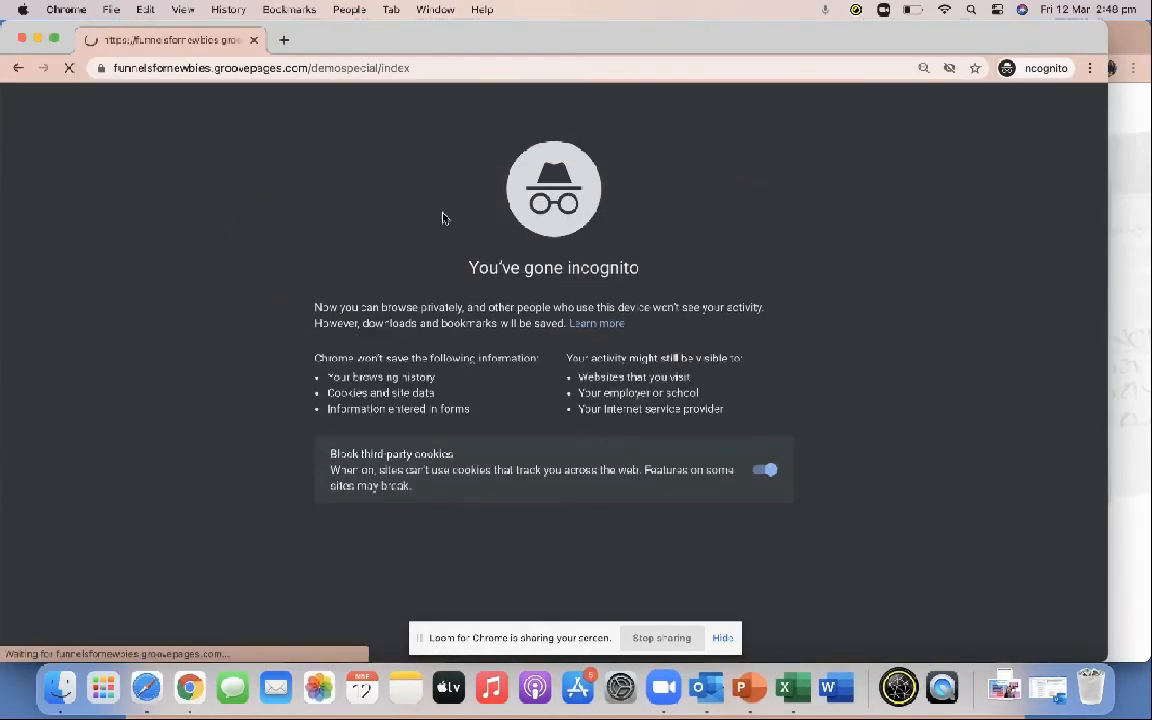
Follow the Register Here button to the live Sales Page, look over its checkout form and footer, and return to the builder
scroll(585, 521, down, 1)
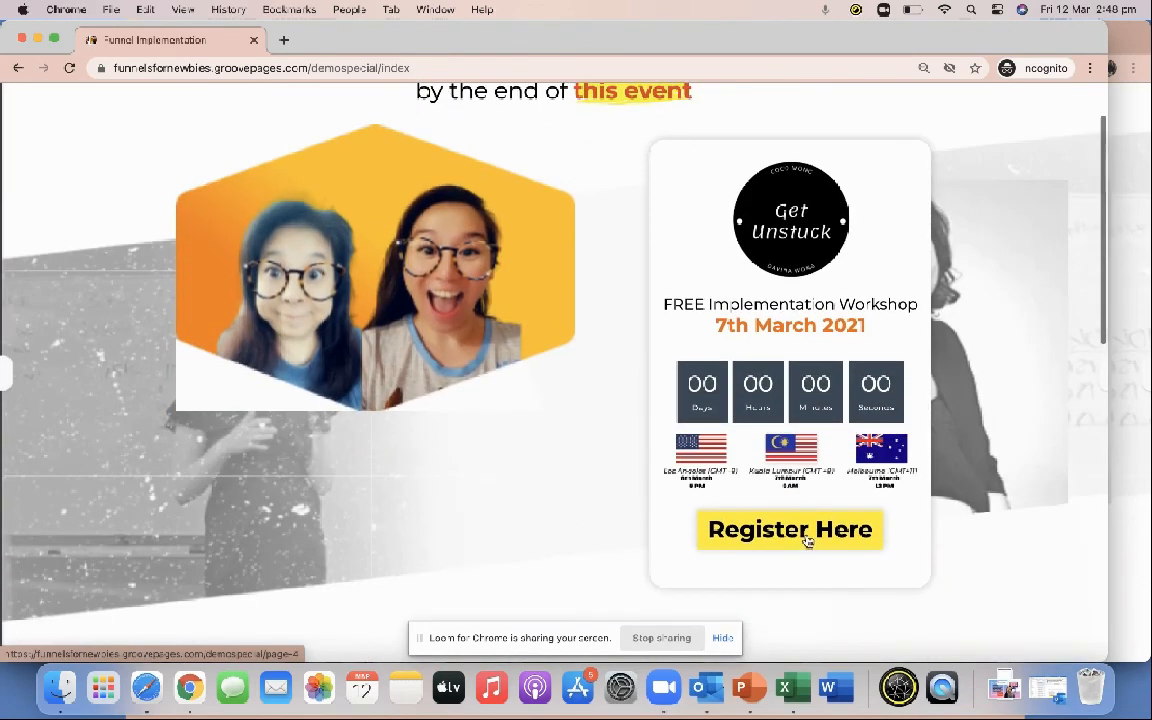
click(807, 536)
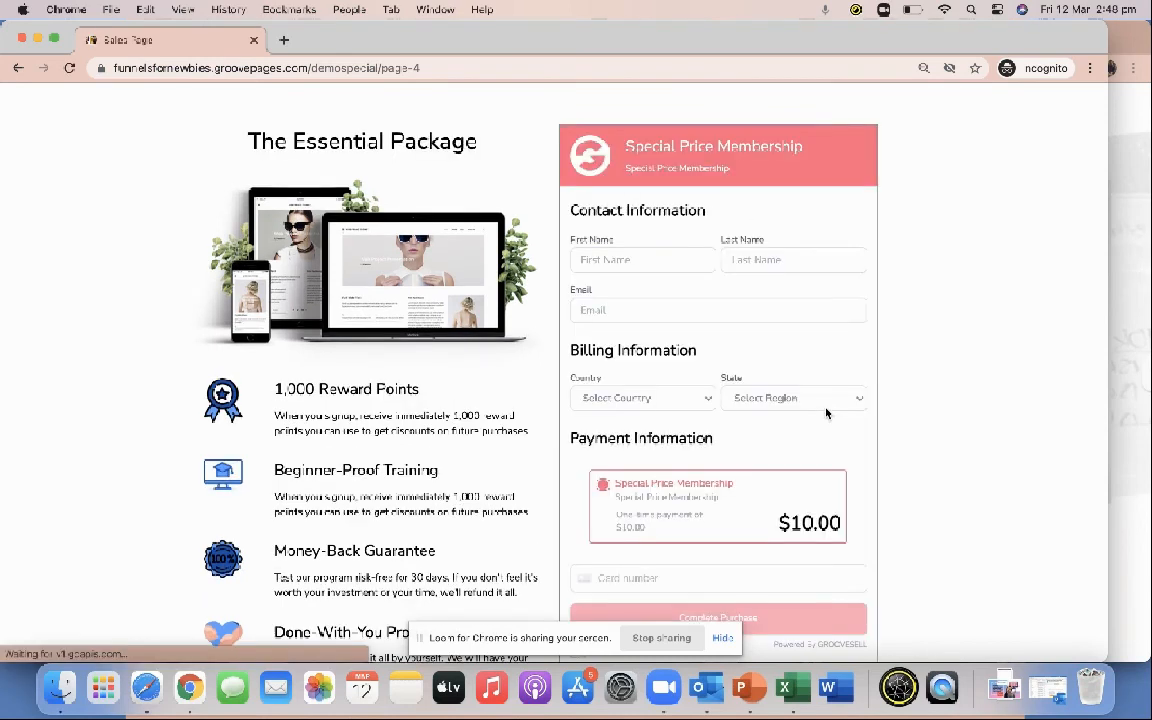
scroll(687, 440, down, 3)
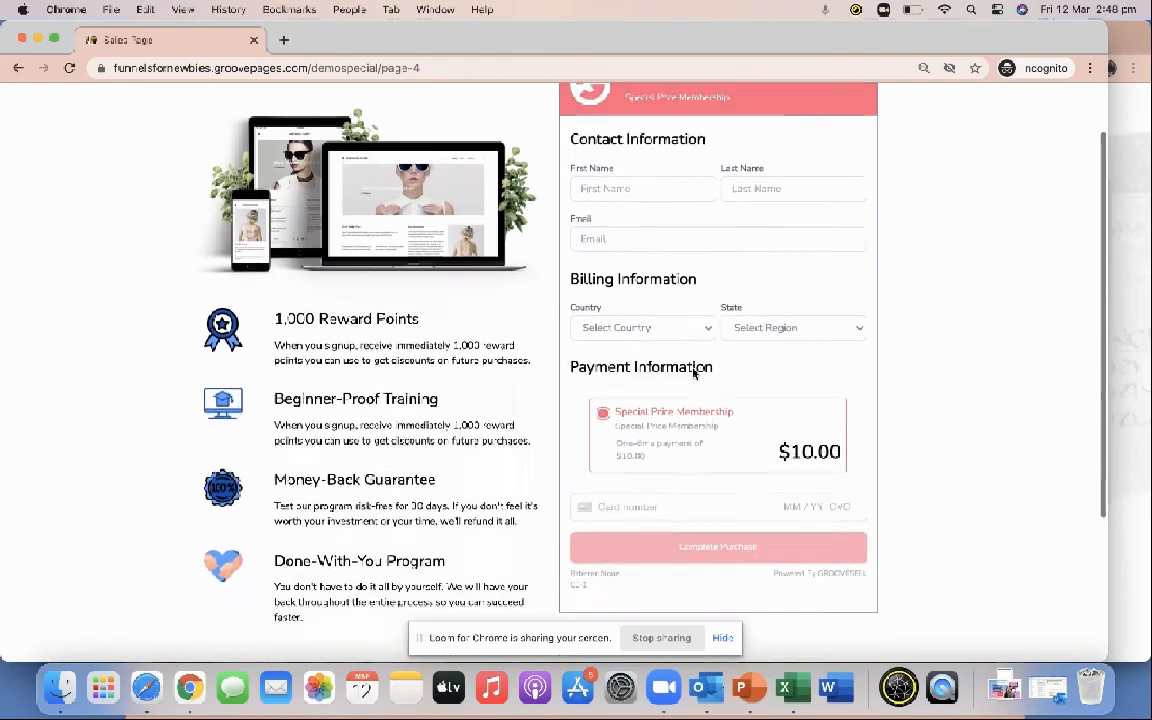
scroll(671, 537, down, 4)
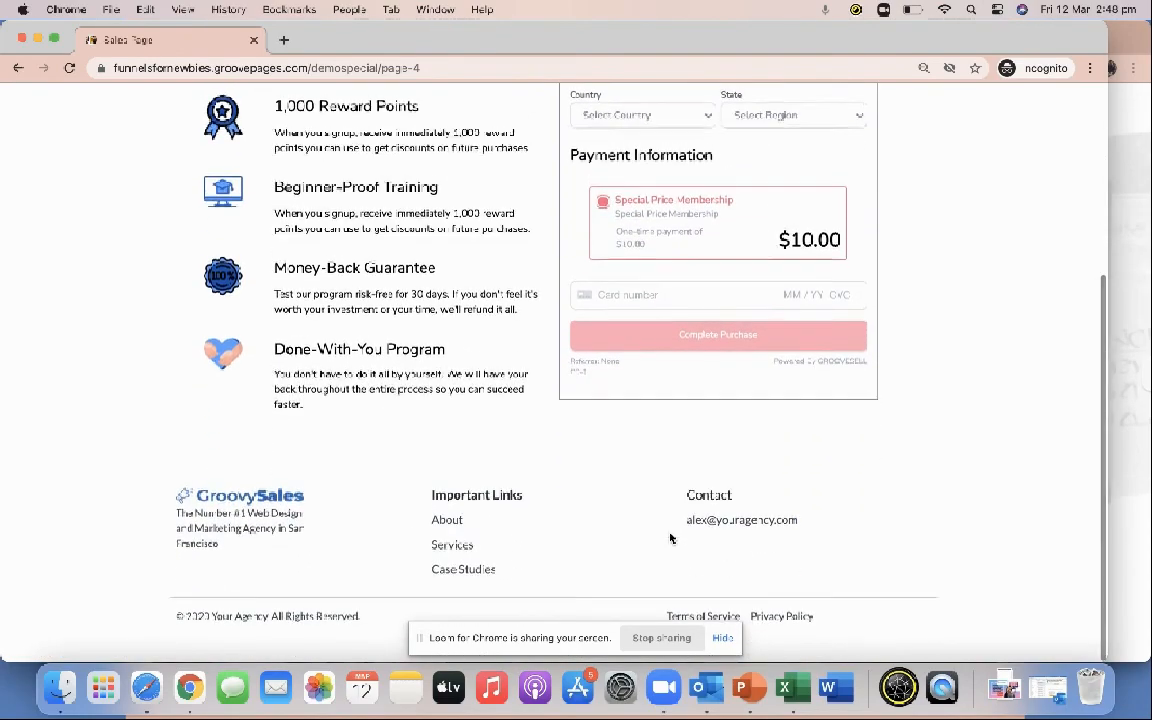
scroll(670, 538, up, 7)
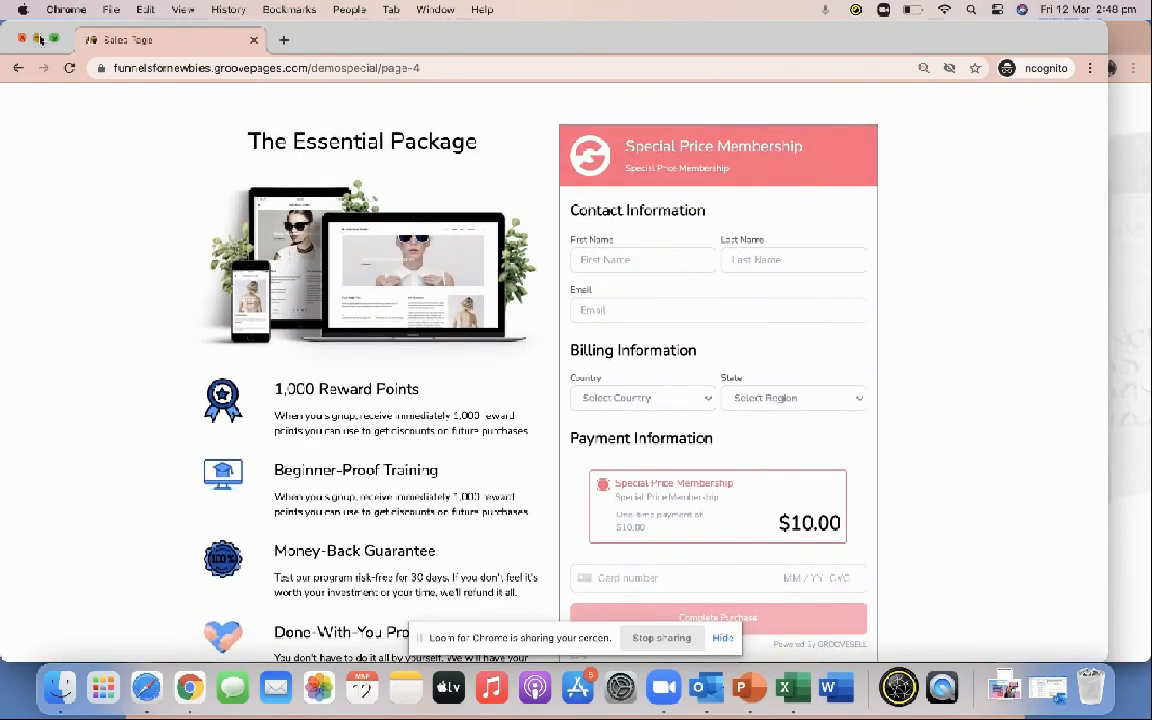
click(38, 38)
click(312, 40)
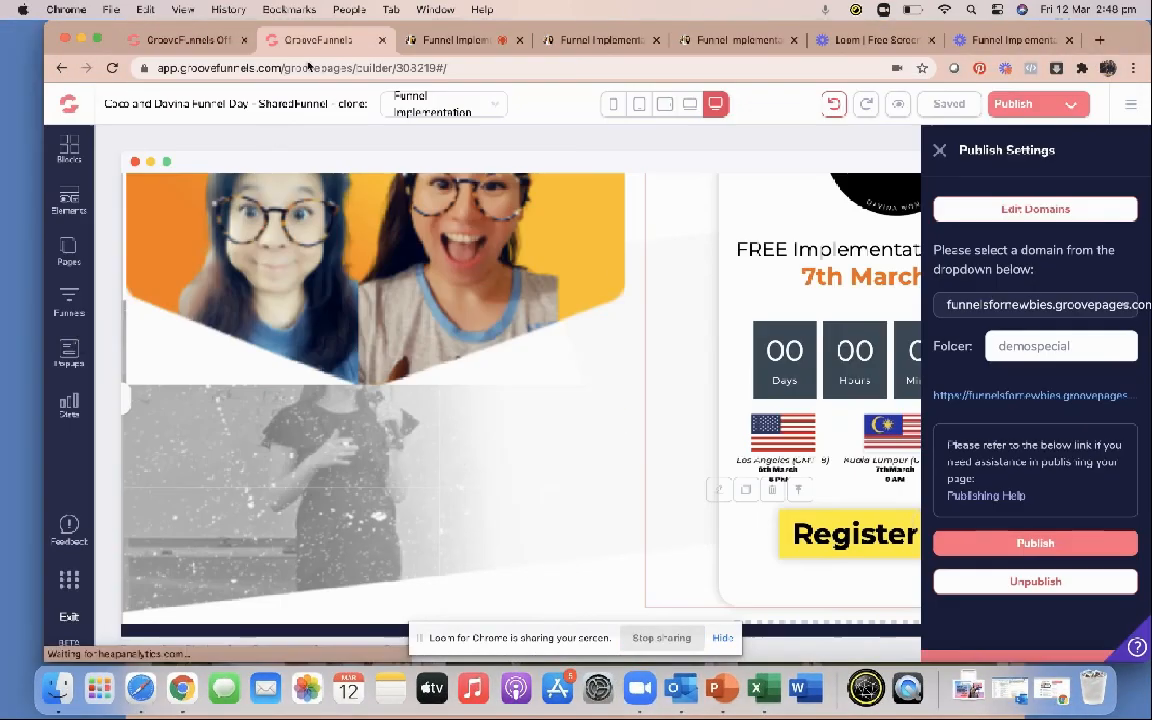
View the Thank you page in the builder, then return to the Funnel Implementation page and select its Register Here button
click(69, 250)
click(182, 382)
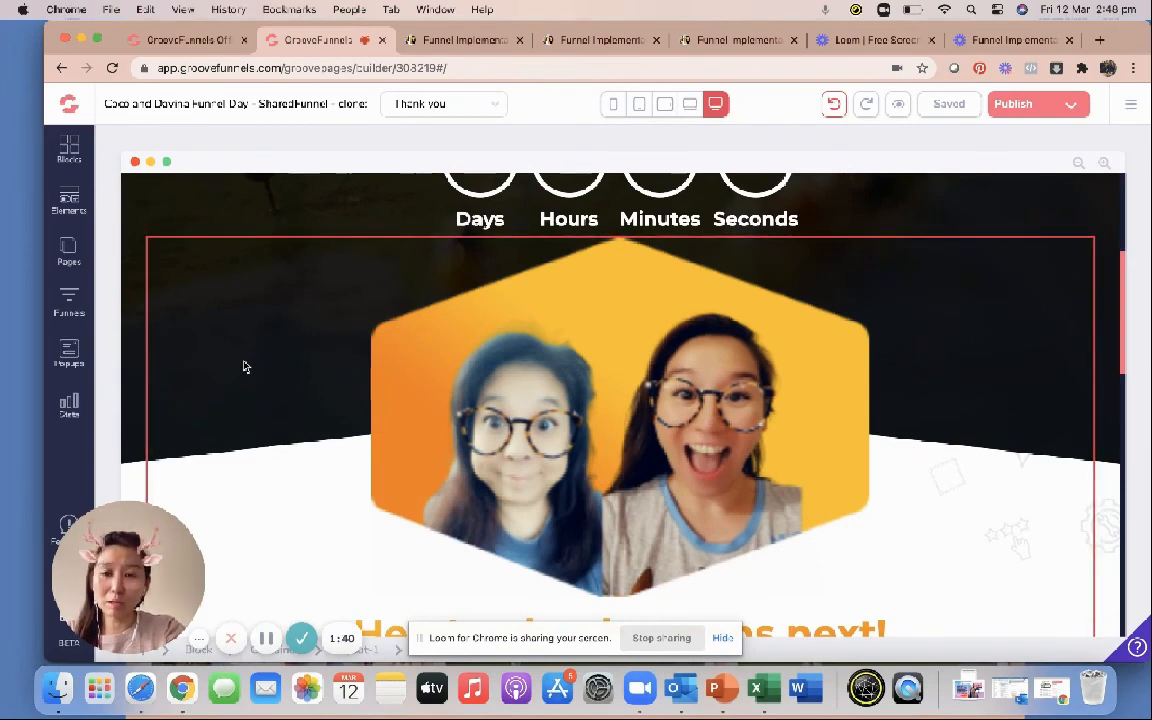
click(68, 248)
click(193, 276)
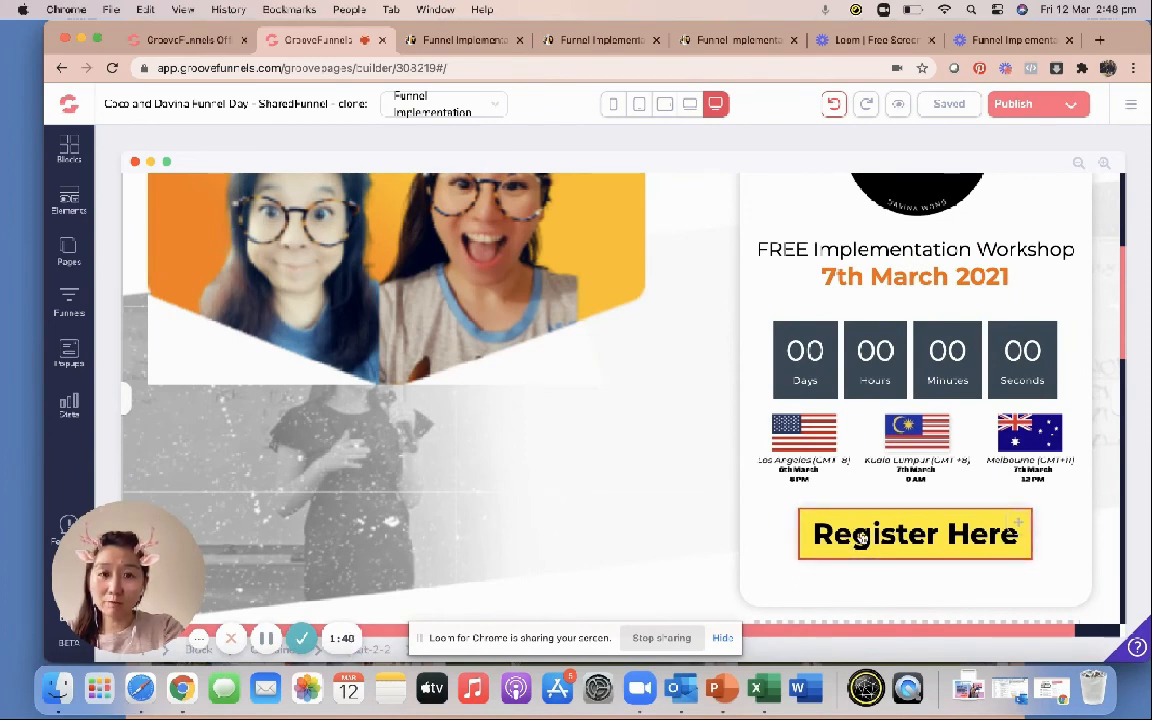
click(862, 538)
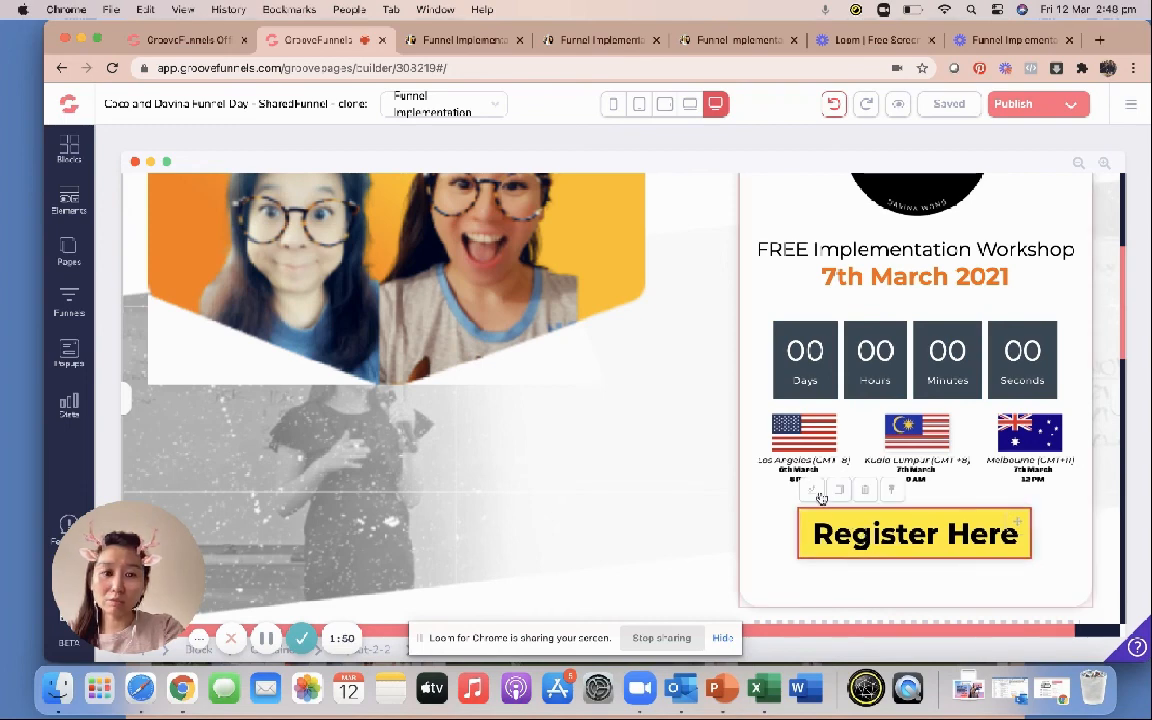